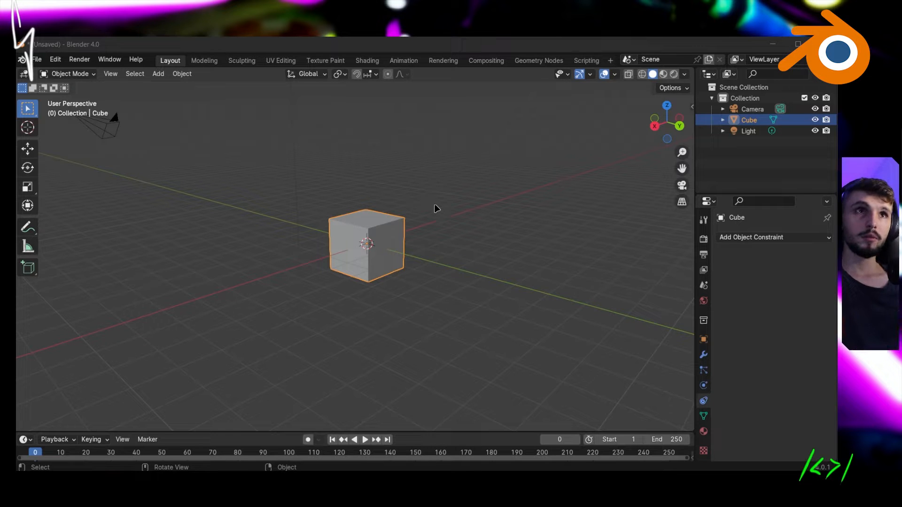
Select the light, the cube and the camera in turn from the scene's object list, ending with nothing selected
{"action": "mouse_move", "coordinate": [445, 192]}
{"action": "middle_mouse_down"}
{"action": "mouse_move", "coordinate": [446, 208]}
{"action": "mouse_move", "coordinate": [443, 192]}
{"action": "middle_mouse_up"}
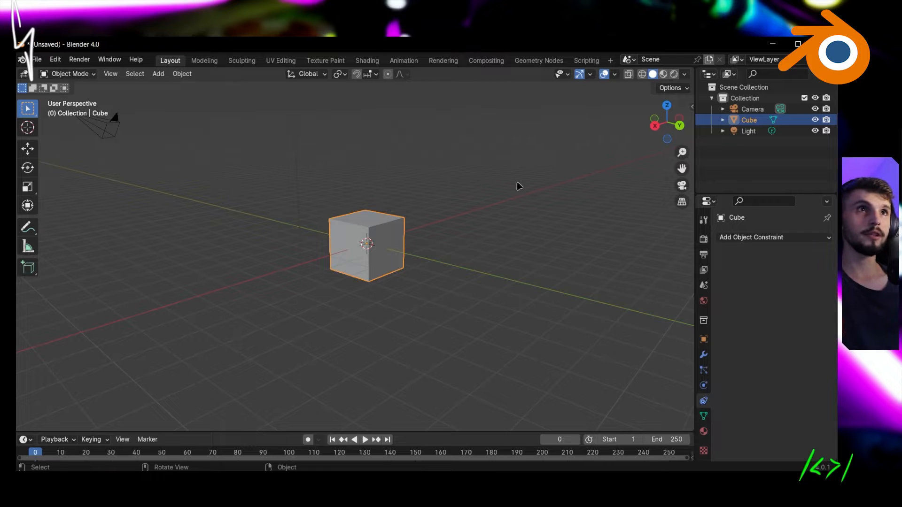
{"action": "left_click", "coordinate": [749, 131]}
{"action": "left_click", "coordinate": [749, 120]}
{"action": "left_click", "coordinate": [755, 109]}
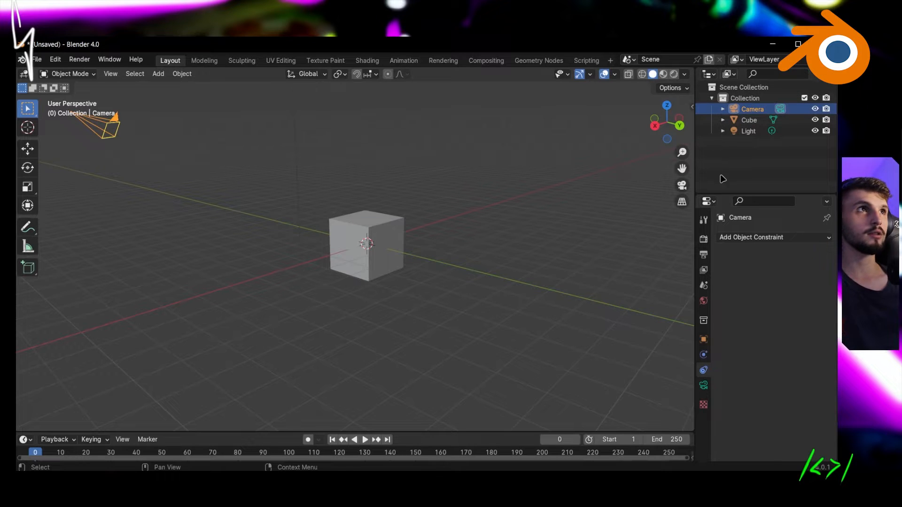
{"action": "left_click", "coordinate": [750, 132]}
{"action": "left_click", "coordinate": [750, 120]}
{"action": "left_click", "coordinate": [751, 109]}
{"action": "left_click", "coordinate": [752, 152]}
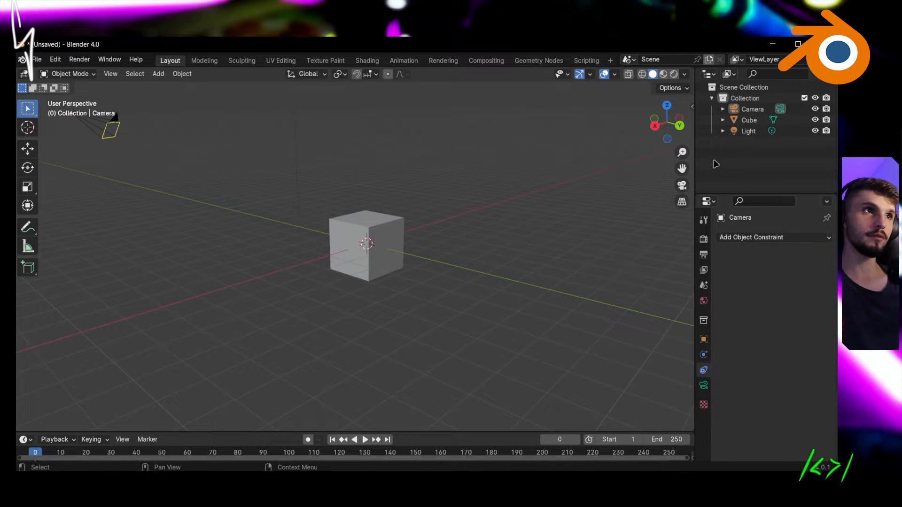
Examine the camera's lens settings, and the cube's physics, particle, modifier and object transform properties
{"action": "left_click", "coordinate": [759, 113]}
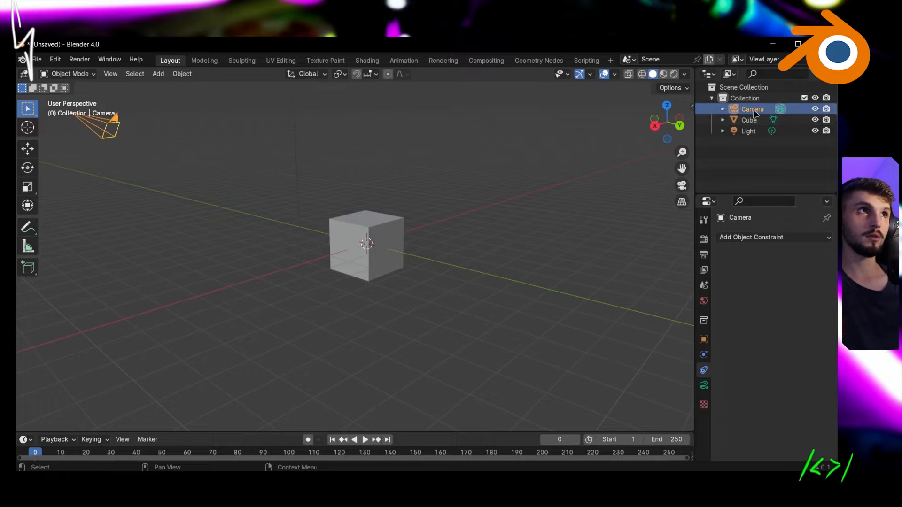
{"action": "left_click", "coordinate": [703, 385]}
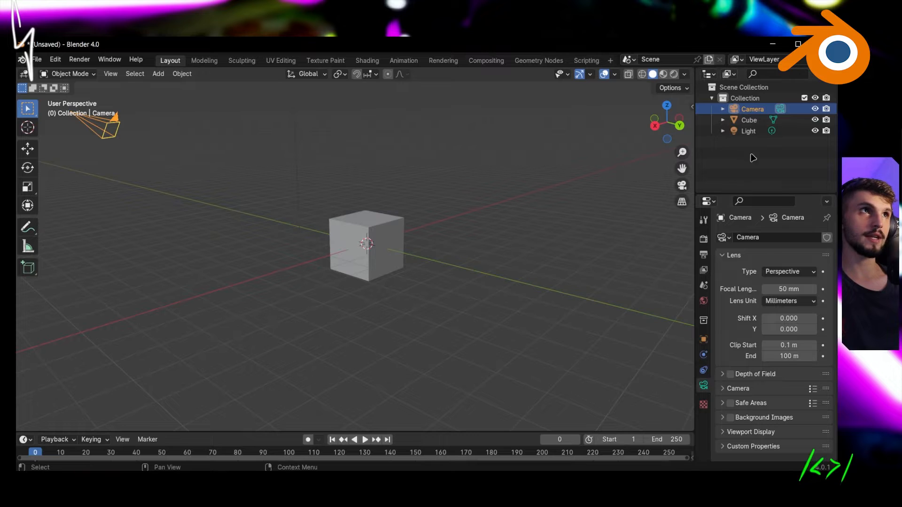
{"action": "left_click", "coordinate": [751, 121]}
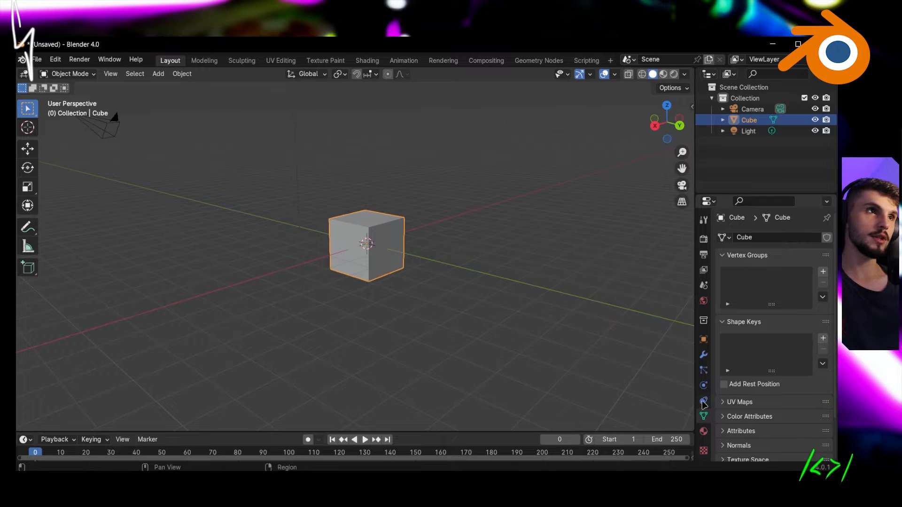
{"action": "left_click", "coordinate": [704, 386]}
{"action": "left_click", "coordinate": [702, 371]}
{"action": "left_click", "coordinate": [704, 355]}
{"action": "left_click", "coordinate": [704, 340]}
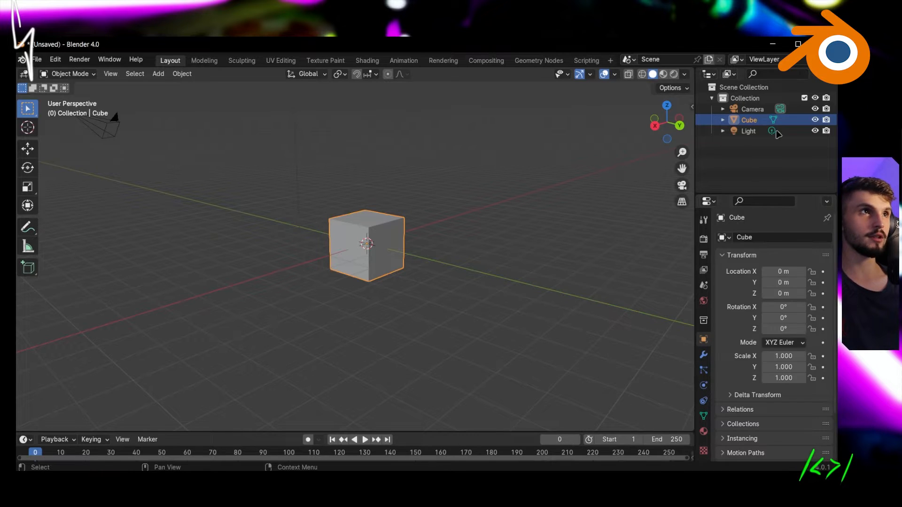
Select the light and examine its light data, constraint, physics and object transform properties
{"action": "left_click", "coordinate": [778, 132]}
{"action": "left_click", "coordinate": [703, 388]}
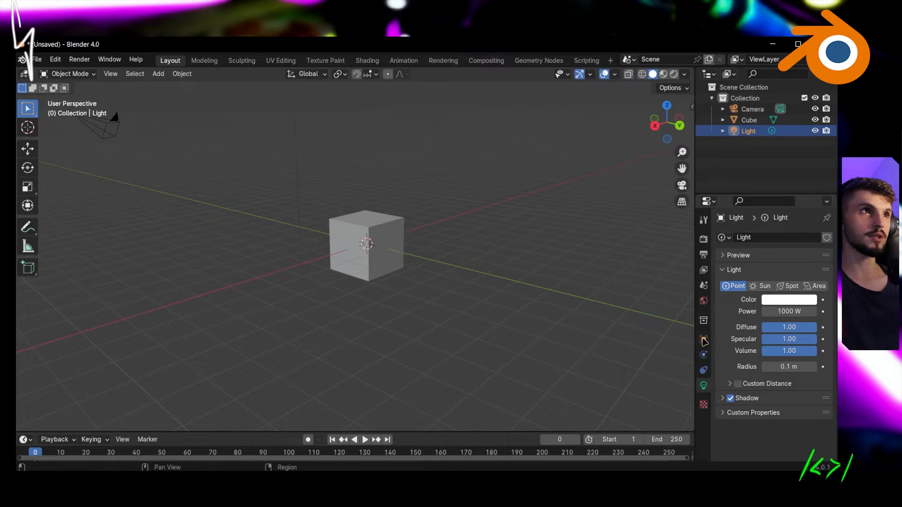
{"action": "left_click", "coordinate": [704, 371]}
{"action": "left_click", "coordinate": [703, 355]}
{"action": "left_click", "coordinate": [703, 340]}
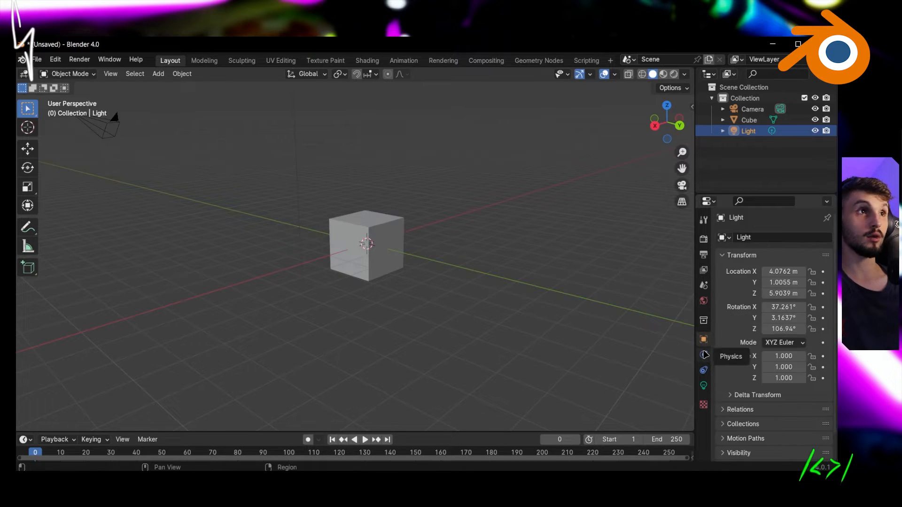
{"action": "left_click", "coordinate": [704, 355]}
{"action": "left_click", "coordinate": [704, 370]}
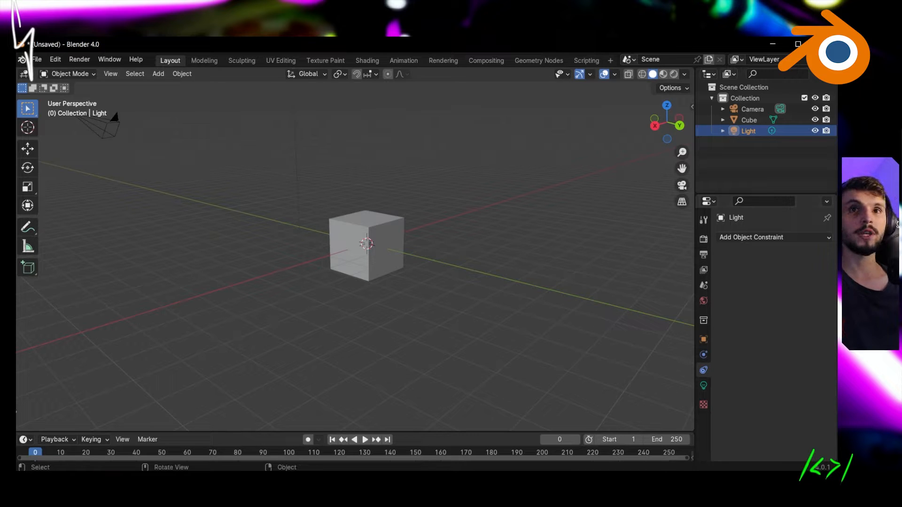
Play the timeline, scrub back to frame 10 and stop playback
{"action": "key", "text": "space"}
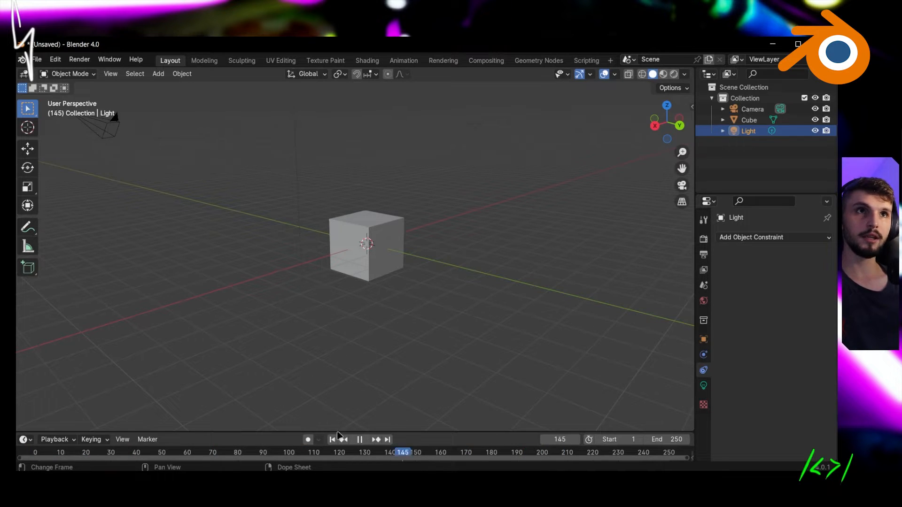
{"action": "left_click_drag", "start_coordinate": [424, 428], "coordinate": [60, 451]}
{"action": "key", "text": "space"}
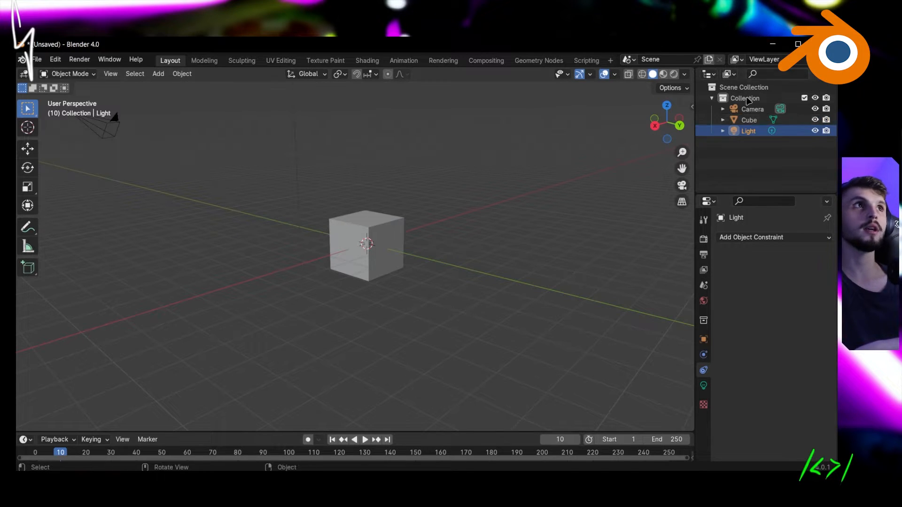
Change the Properties area into a UV Editor
{"action": "left_click", "coordinate": [709, 203]}
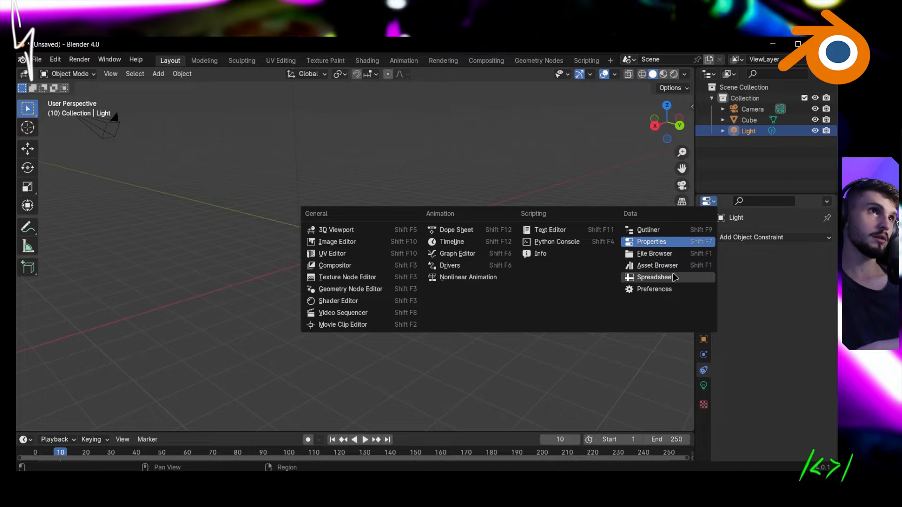
{"action": "left_click", "coordinate": [709, 202]}
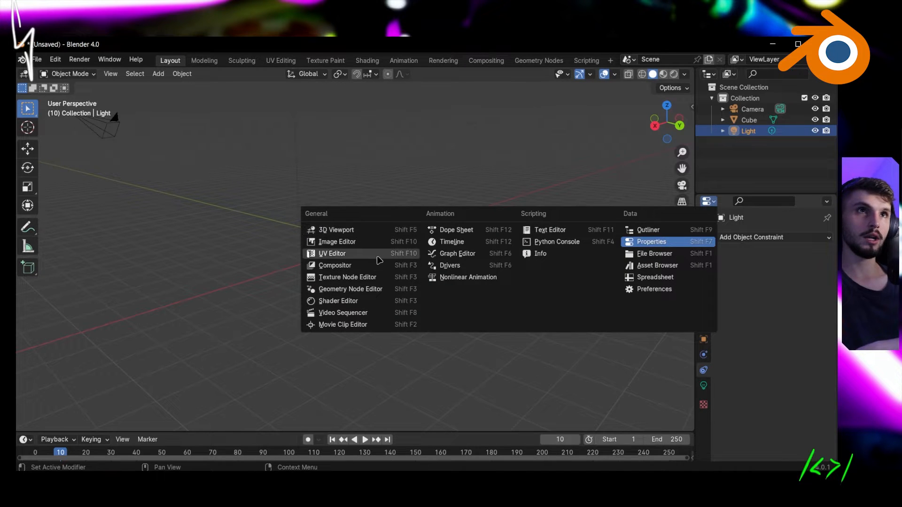
{"action": "left_click", "coordinate": [359, 254]}
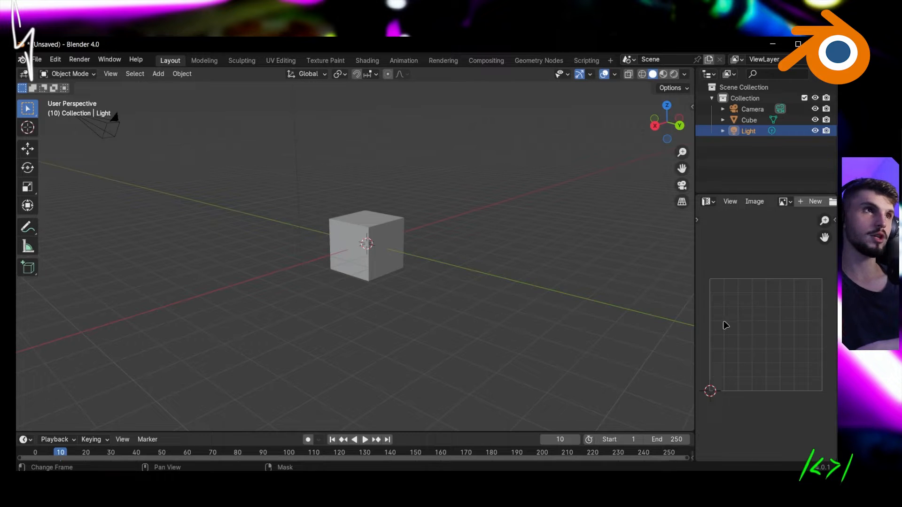
Restore the Properties editor in place of the UV Editor and show the light's physics options
{"action": "left_click", "coordinate": [707, 202]}
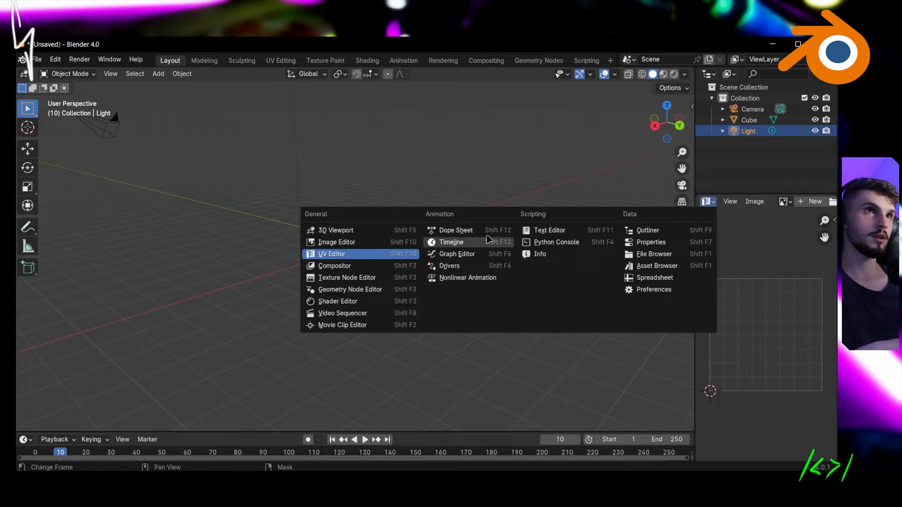
{"action": "left_click", "coordinate": [650, 242]}
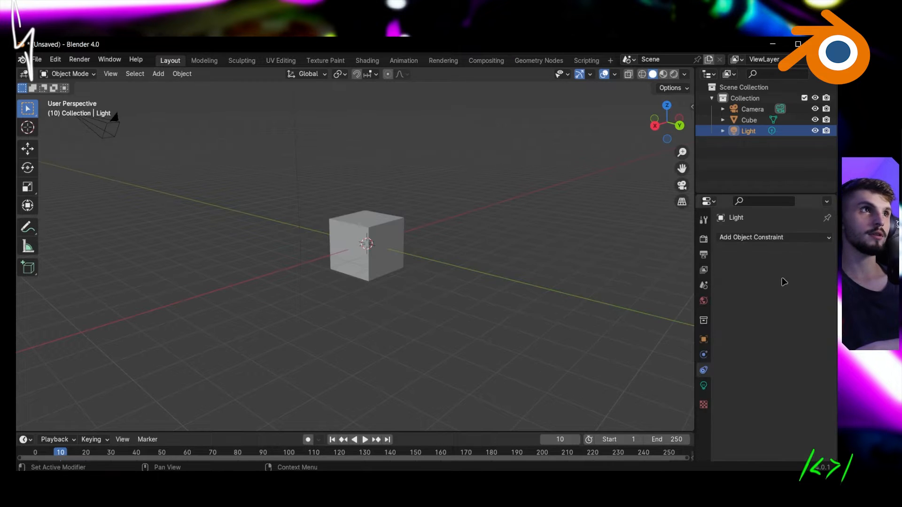
{"action": "left_click", "coordinate": [703, 355]}
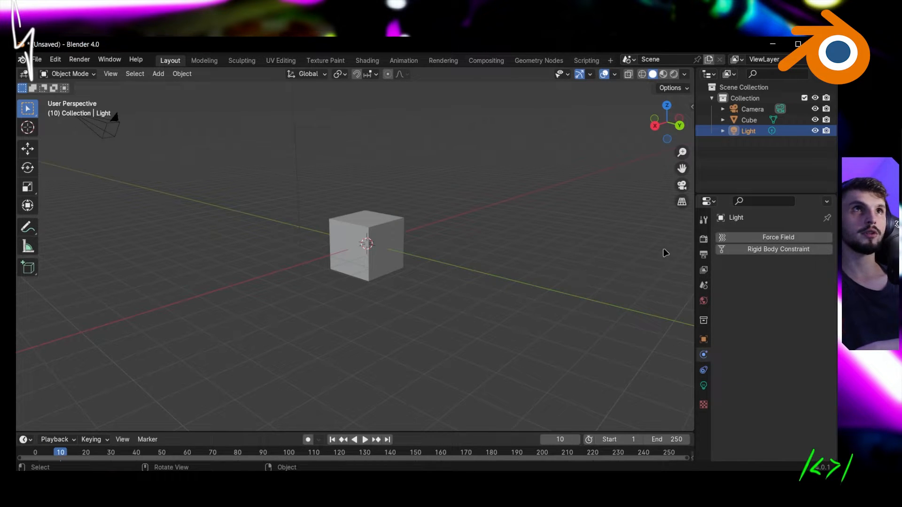
Look through the Modeling, Sculpting, UV Editing, Texture Paint and Shading workspaces, ending on Texture Paint
{"action": "left_click", "coordinate": [217, 61]}
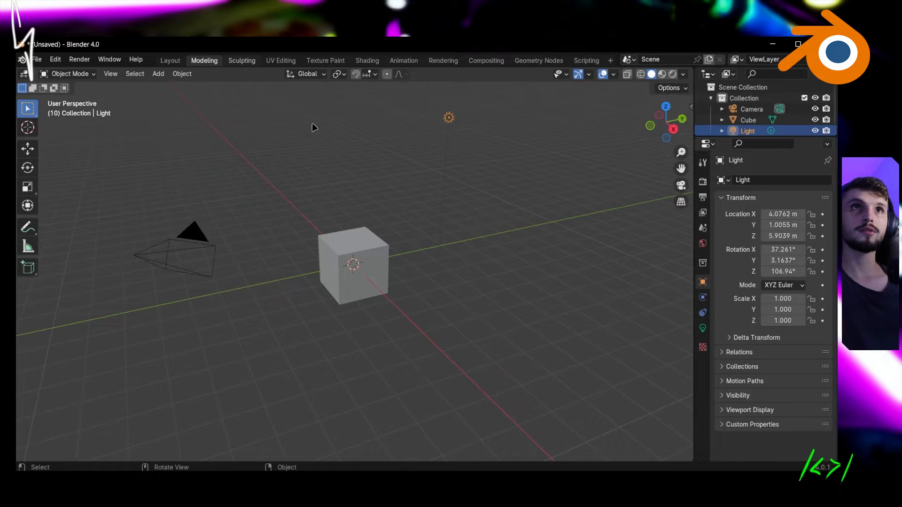
{"action": "left_click", "coordinate": [242, 60]}
{"action": "left_click", "coordinate": [280, 60]}
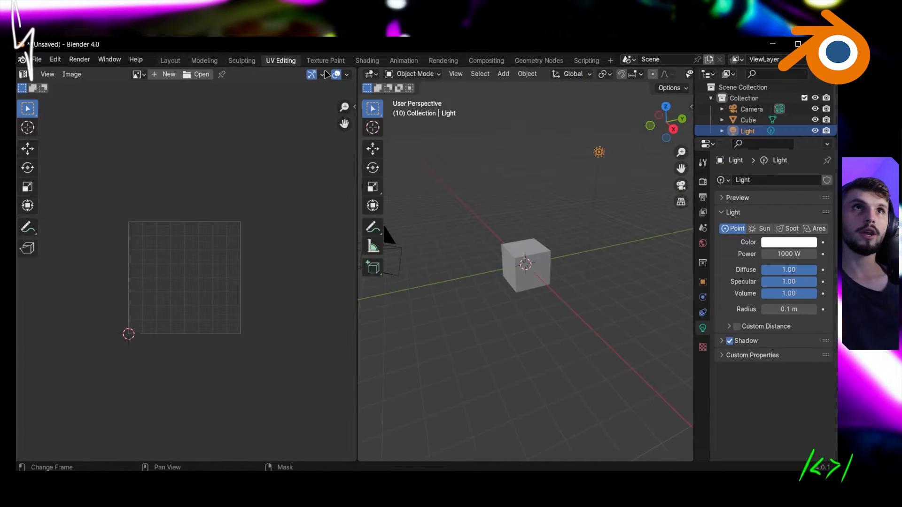
{"action": "left_click", "coordinate": [327, 61]}
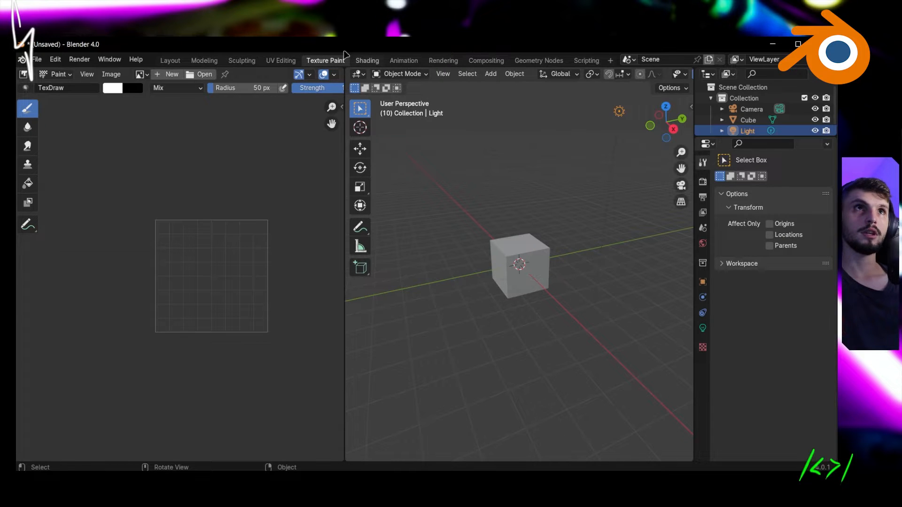
{"action": "left_click", "coordinate": [366, 60]}
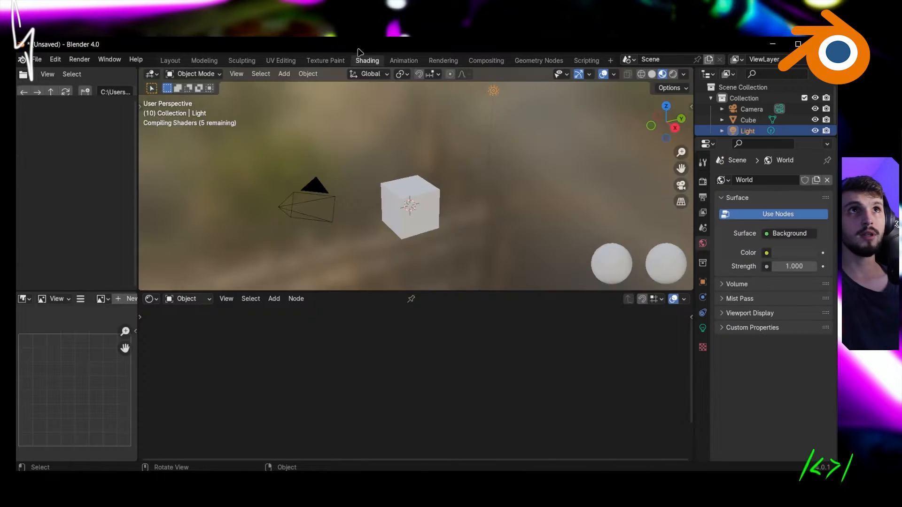
{"action": "left_click", "coordinate": [335, 61]}
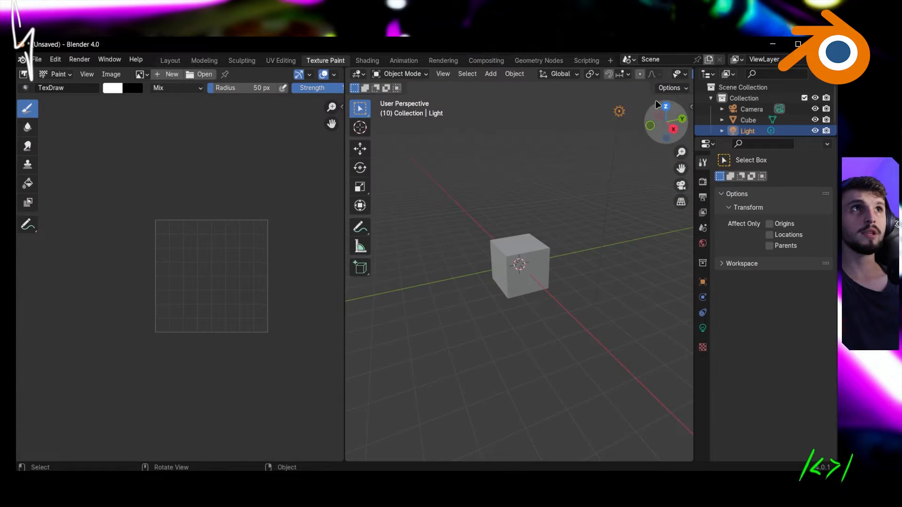
Change the Image Editor area of the Texture Paint workspace into a Shader Editor
{"action": "left_click", "coordinate": [24, 74]}
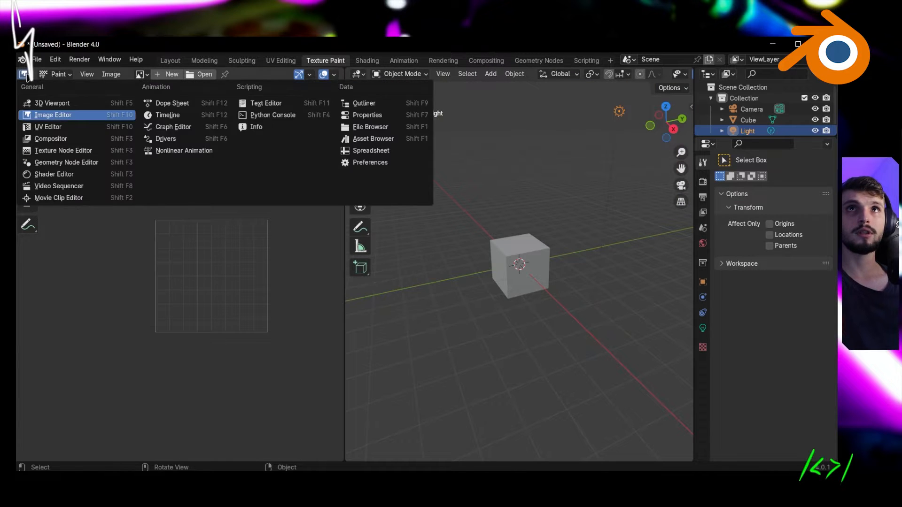
{"action": "left_click", "coordinate": [55, 75]}
{"action": "left_click", "coordinate": [24, 75]}
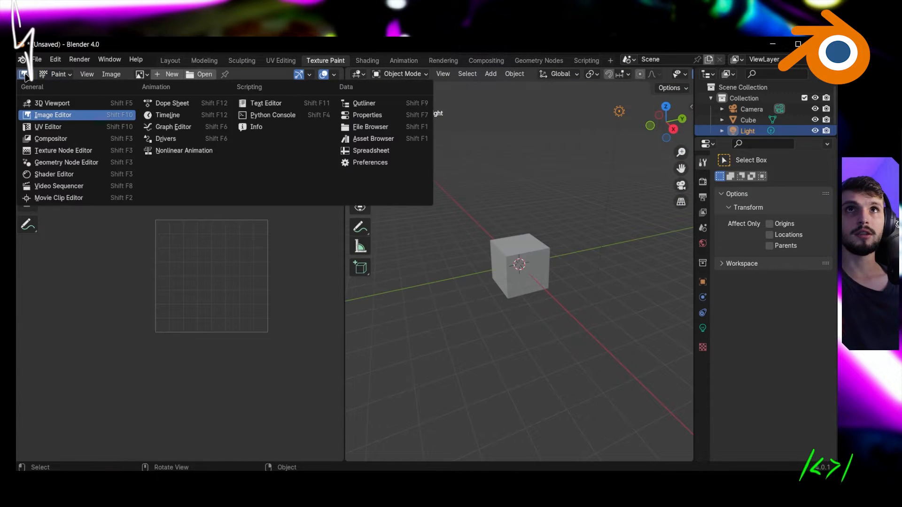
{"action": "left_click", "coordinate": [80, 178]}
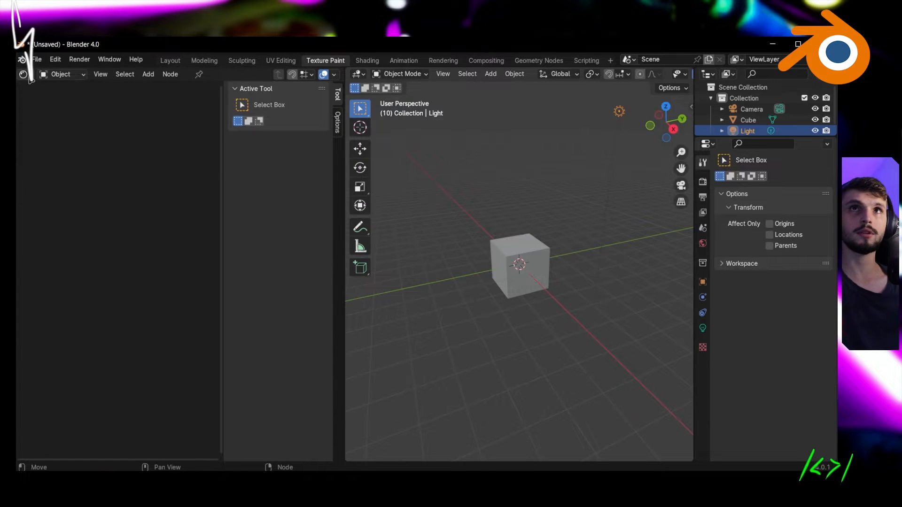
Change the Shader Editor area into a second 3D Viewport
{"action": "left_click", "coordinate": [61, 75]}
{"action": "left_click", "coordinate": [24, 74]}
{"action": "left_click", "coordinate": [58, 102]}
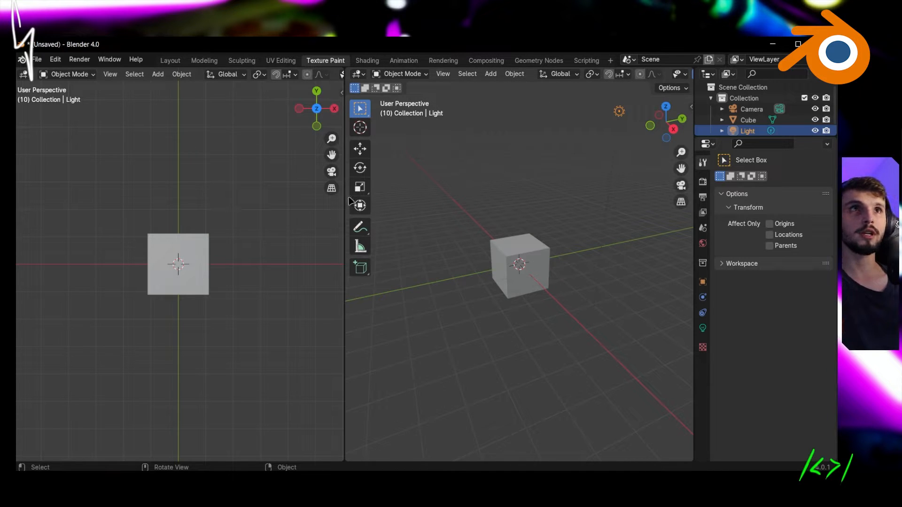
Split the second 3D Viewport vertically into two side-by-side areas near its middle
{"action": "right_click", "coordinate": [345, 301]}
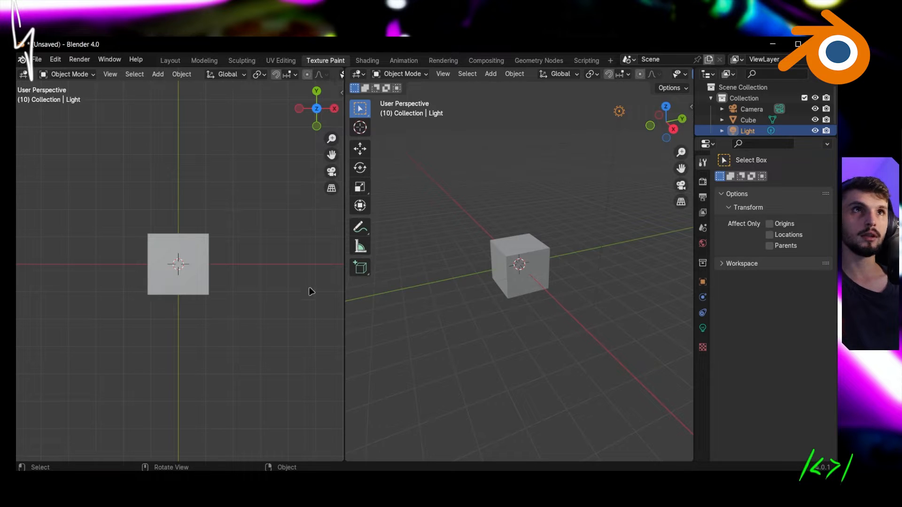
{"action": "right_click", "coordinate": [343, 295]}
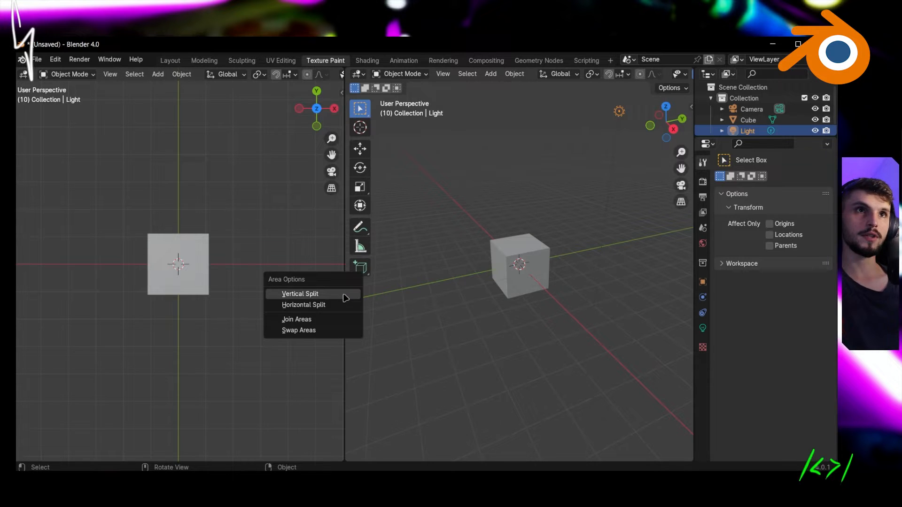
{"action": "left_click", "coordinate": [319, 295]}
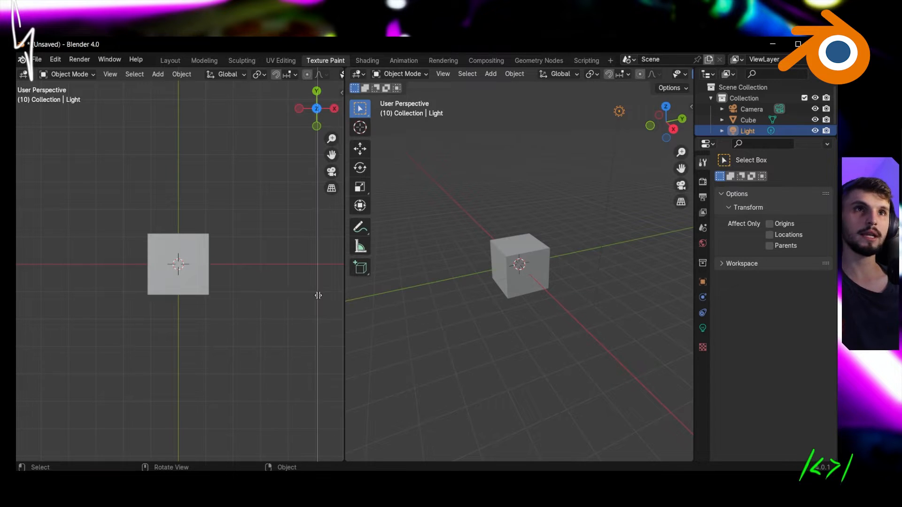
{"action": "left_click", "coordinate": [194, 289]}
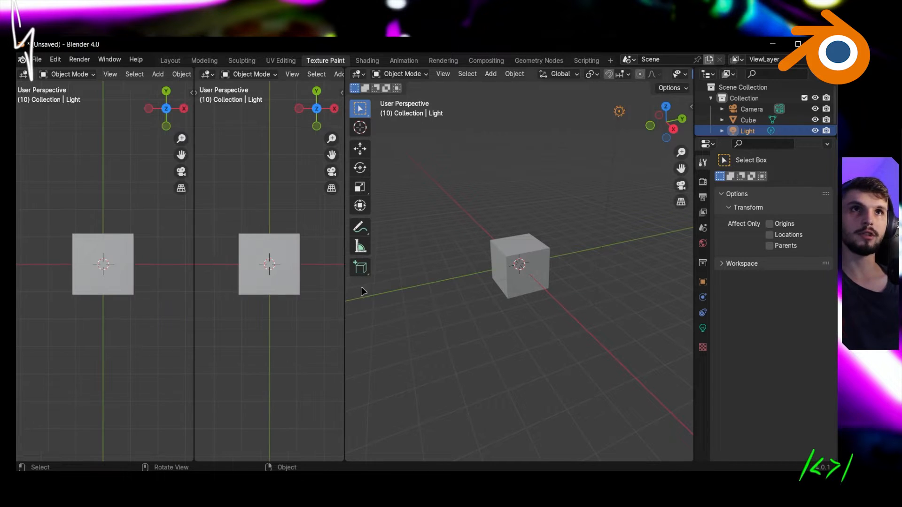
Change the split area beside the main 3D Viewport into a Compositor and narrow its Active Tool sidebar
{"action": "left_click", "coordinate": [207, 75]}
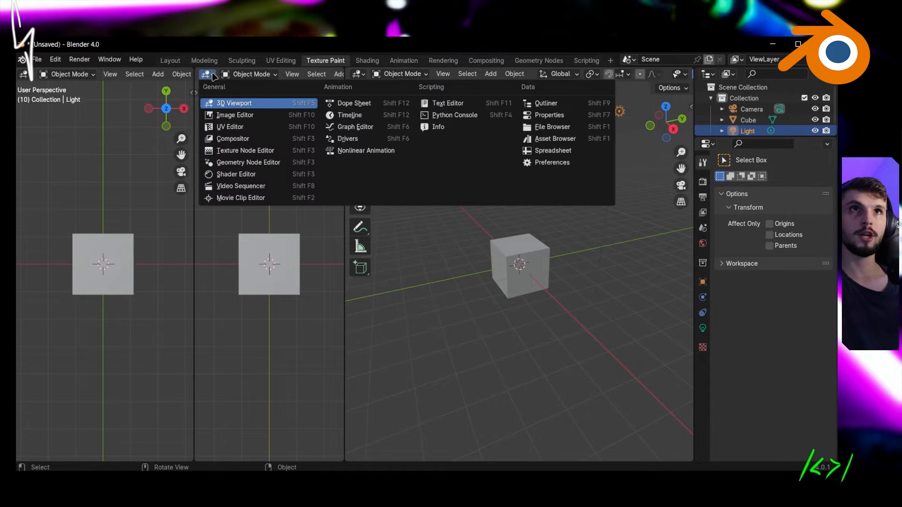
{"action": "left_click", "coordinate": [242, 140]}
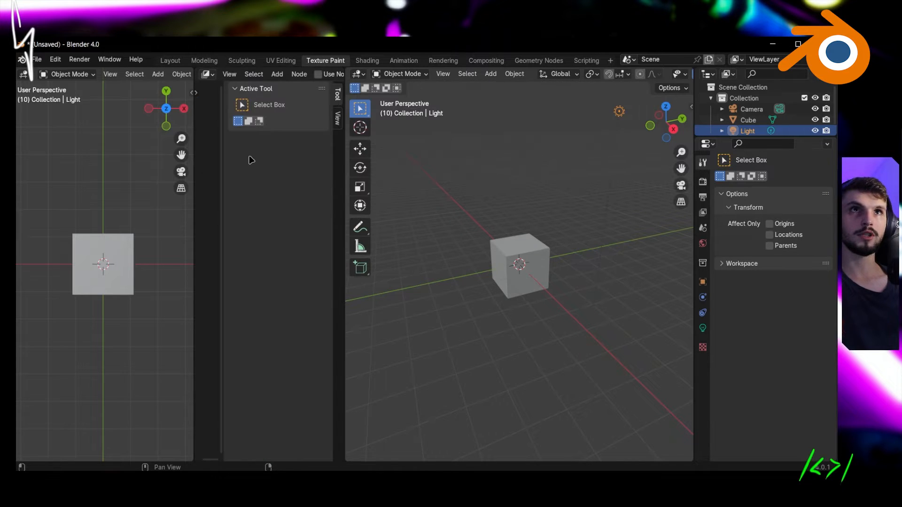
{"action": "left_click_drag", "start_coordinate": [223, 167], "coordinate": [301, 168]}
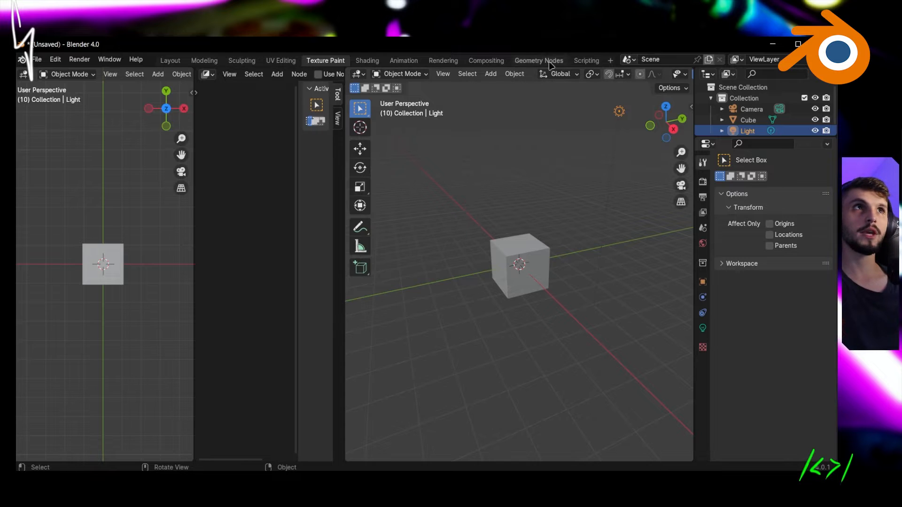
Return to the Layout workspace
{"action": "left_click", "coordinate": [181, 62]}
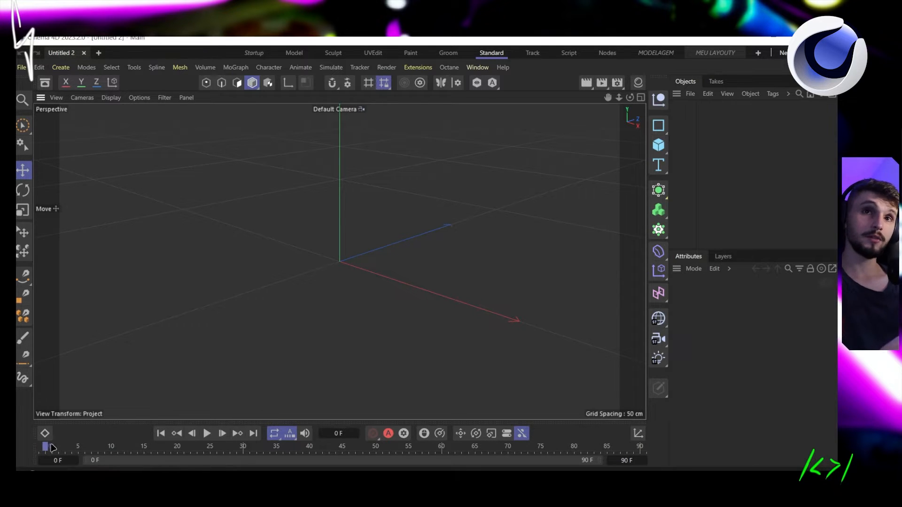
Scrub the Cinema 4D timeline from the first frame to about frame 60
{"action": "left_click_drag", "start_coordinate": [51, 448], "coordinate": [441, 448]}
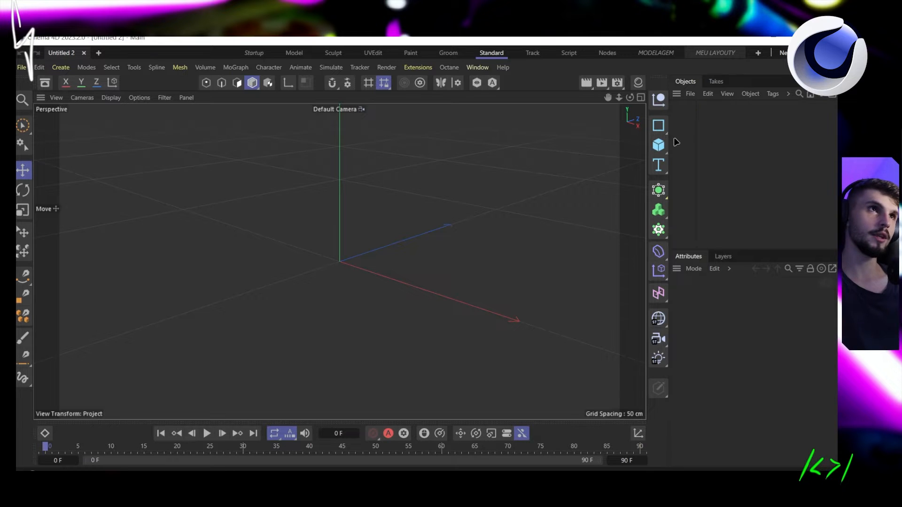
Add a cube, a camera and a light to the scene, and move the light out beside the cube's bright front face
{"action": "left_click", "coordinate": [660, 147]}
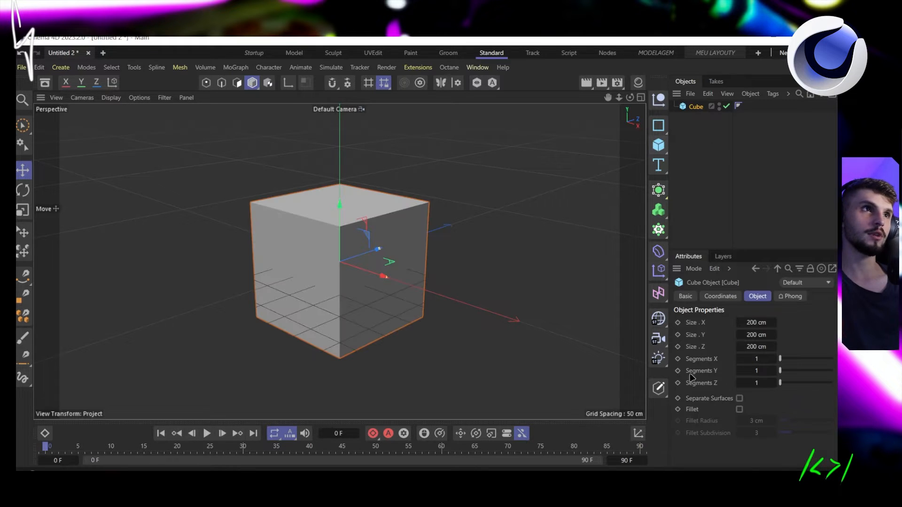
{"action": "left_click", "coordinate": [658, 339]}
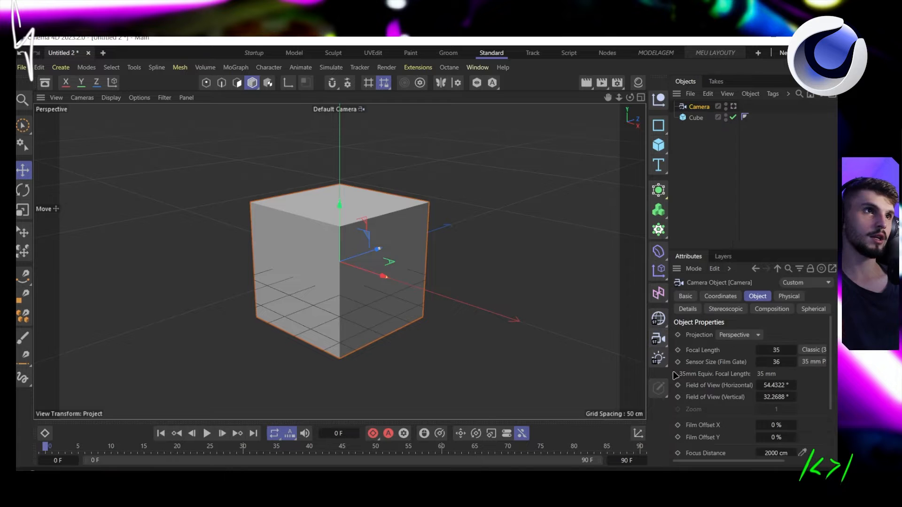
{"action": "left_click", "coordinate": [658, 358]}
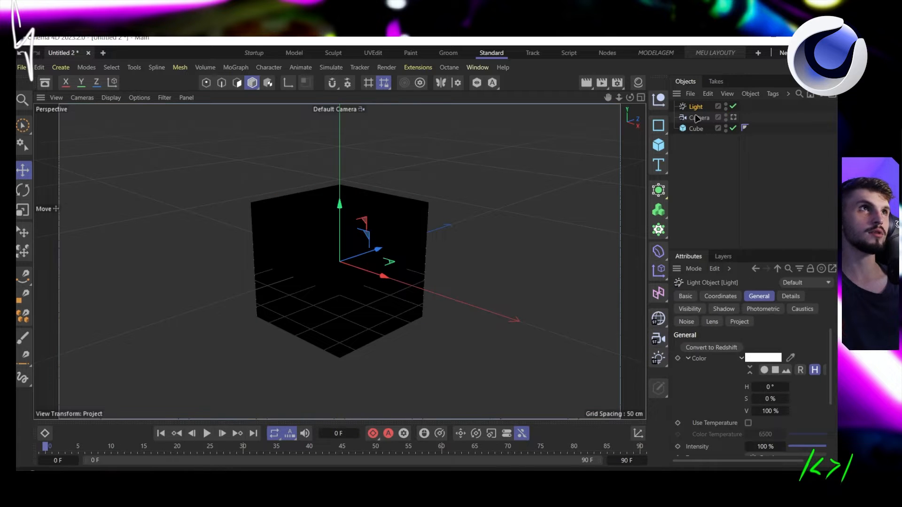
{"action": "left_click_drag", "start_coordinate": [392, 270], "coordinate": [209, 231]}
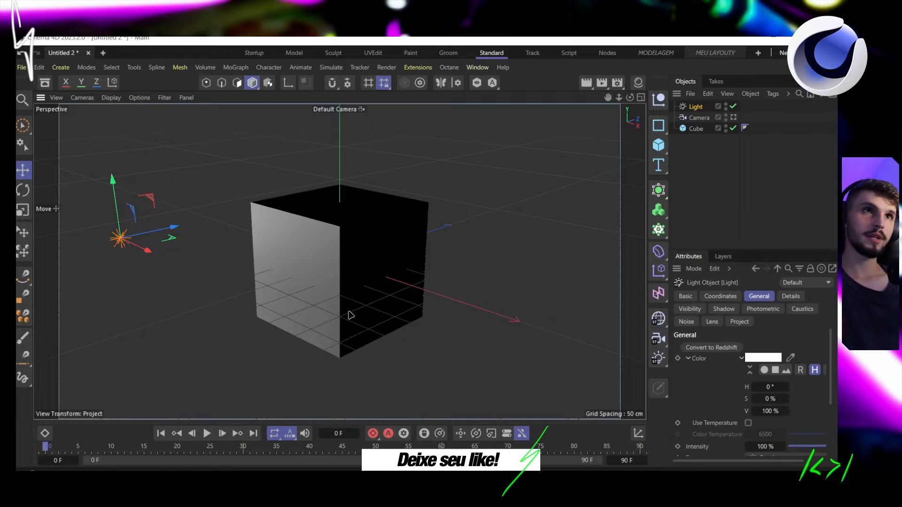
Compare the light's and camera's attributes, examining the camera's Basic, Coordinates, Object, Physical and Composition settings
{"action": "left_click", "coordinate": [699, 117]}
{"action": "left_click", "coordinate": [696, 107]}
{"action": "left_click", "coordinate": [699, 117]}
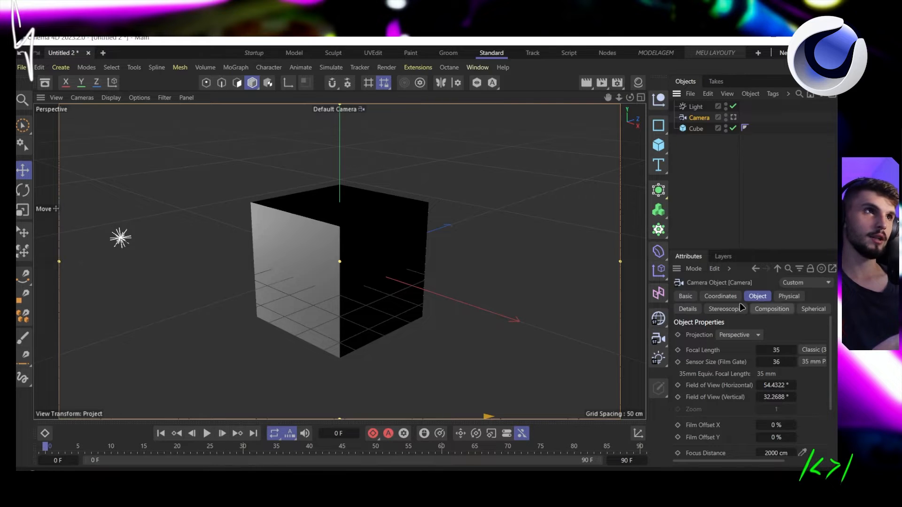
{"action": "left_click", "coordinate": [686, 296]}
{"action": "left_click", "coordinate": [731, 296]}
{"action": "left_click", "coordinate": [756, 297]}
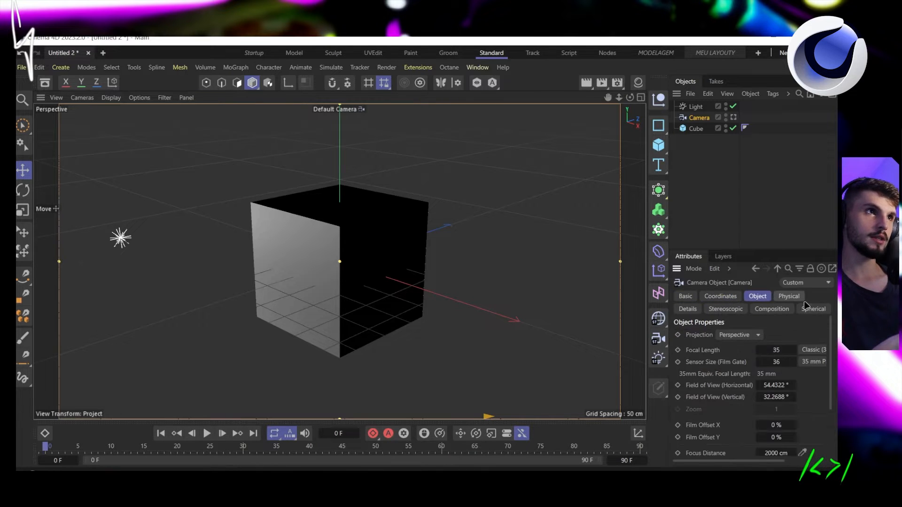
{"action": "left_click", "coordinate": [789, 296]}
{"action": "left_click", "coordinate": [722, 297]}
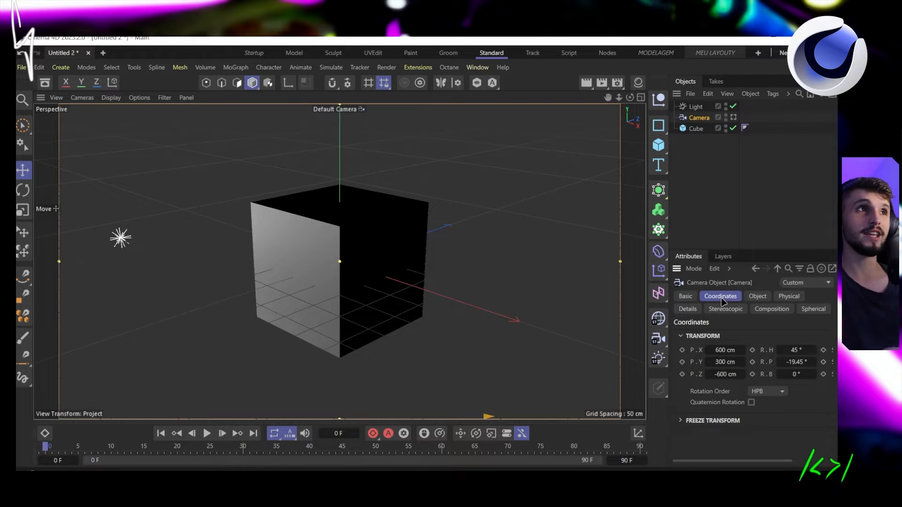
{"action": "left_click", "coordinate": [766, 299]}
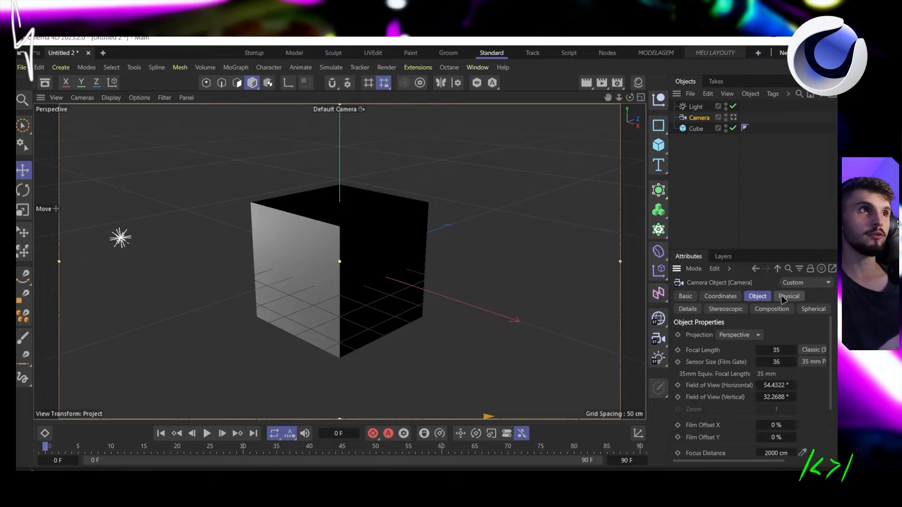
{"action": "left_click", "coordinate": [788, 297]}
{"action": "left_click", "coordinate": [782, 308]}
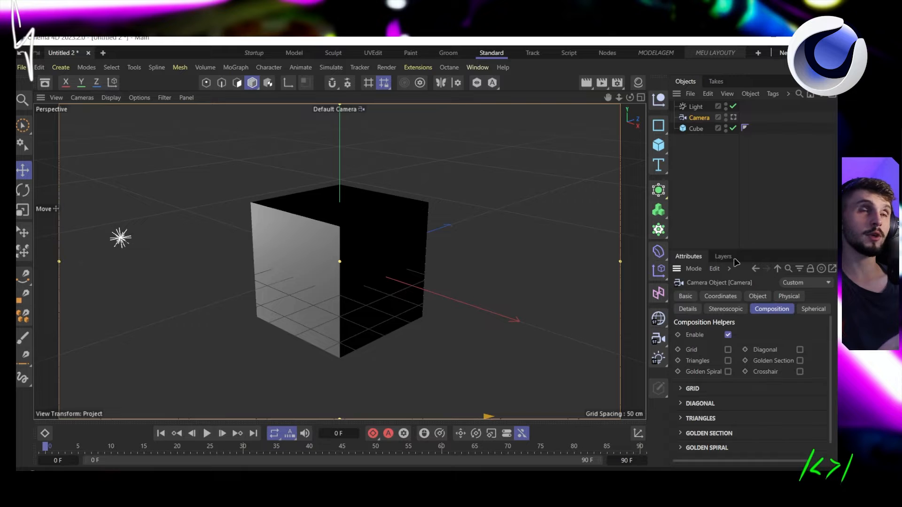
Review the camera's Coordinates, Object, Physical, Spherical and Stereoscopic attributes again, ending on its Coordinates
{"action": "left_click", "coordinate": [721, 296]}
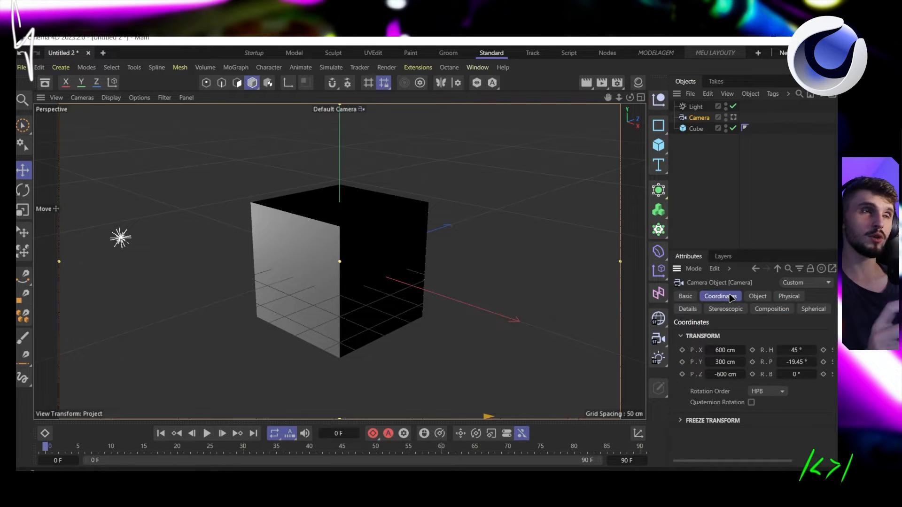
{"action": "left_click", "coordinate": [757, 296]}
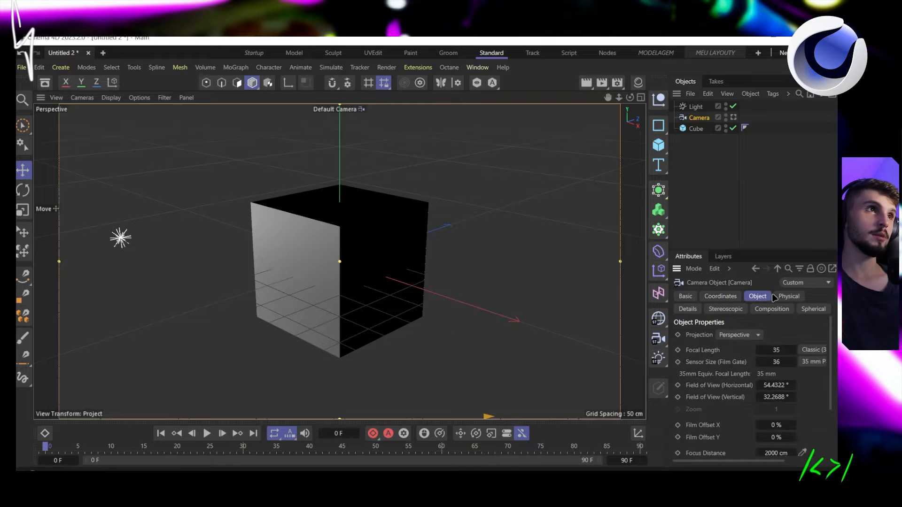
{"action": "left_click", "coordinate": [789, 296]}
{"action": "left_click", "coordinate": [813, 309]}
{"action": "left_click", "coordinate": [772, 309]}
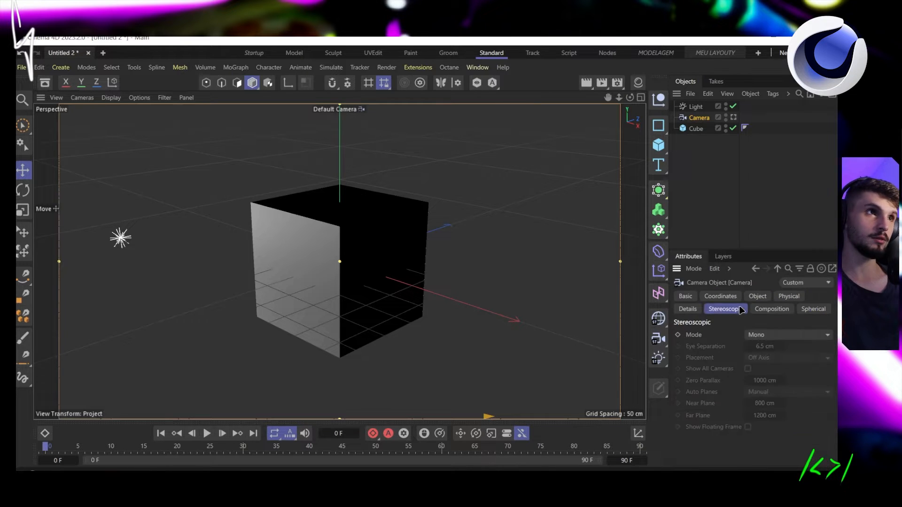
{"action": "left_click", "coordinate": [720, 296]}
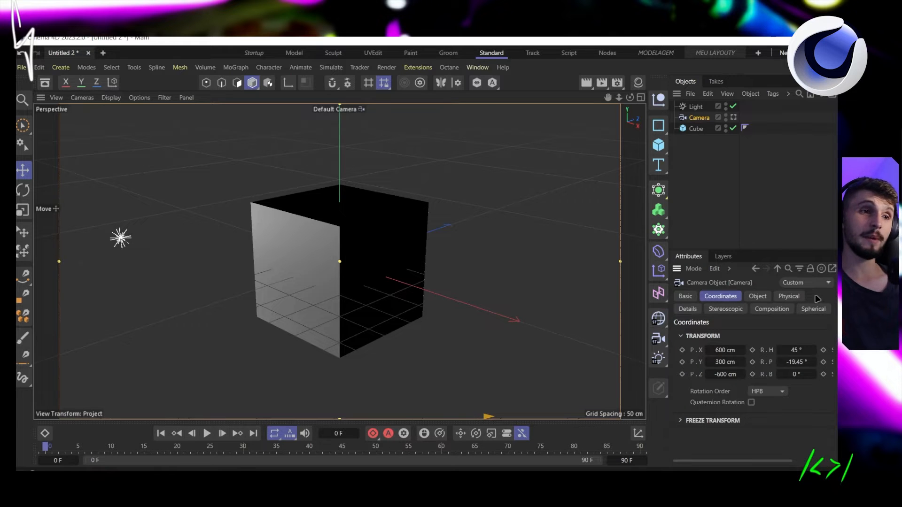
{"action": "left_click", "coordinate": [757, 296]}
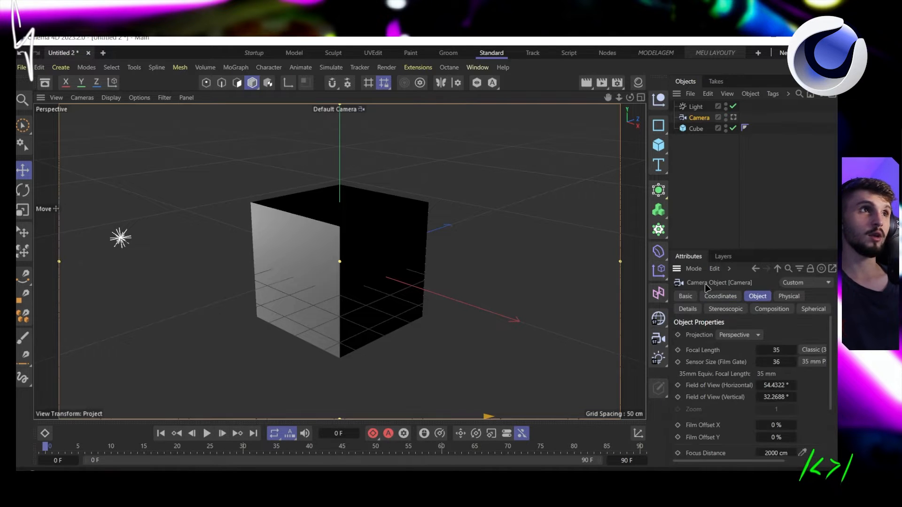
{"action": "left_click", "coordinate": [719, 297]}
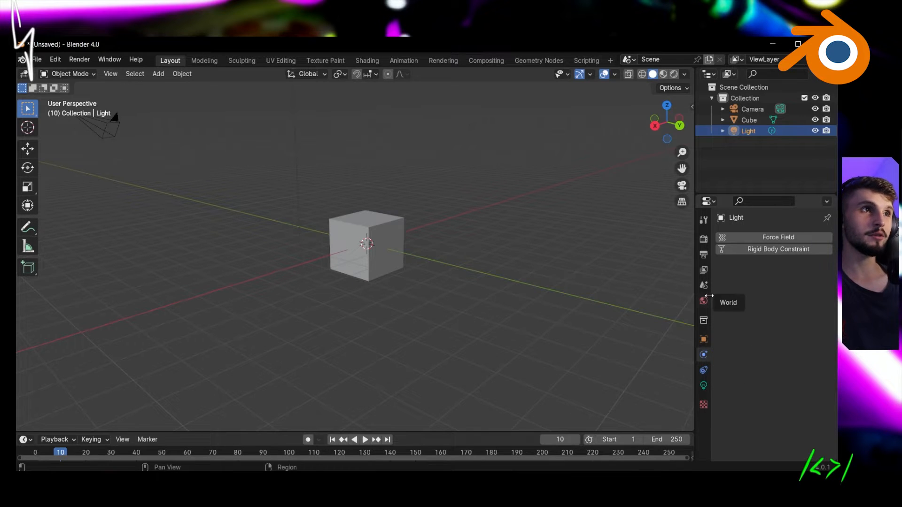
Switch to Blender and compare the light's Object properties with its Physics properties
{"action": "left_click", "coordinate": [703, 339]}
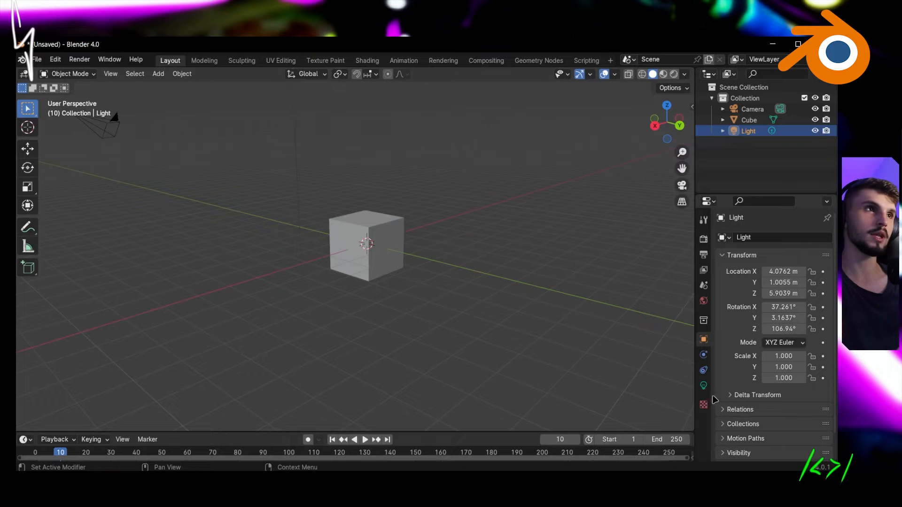
{"action": "left_click", "coordinate": [705, 352]}
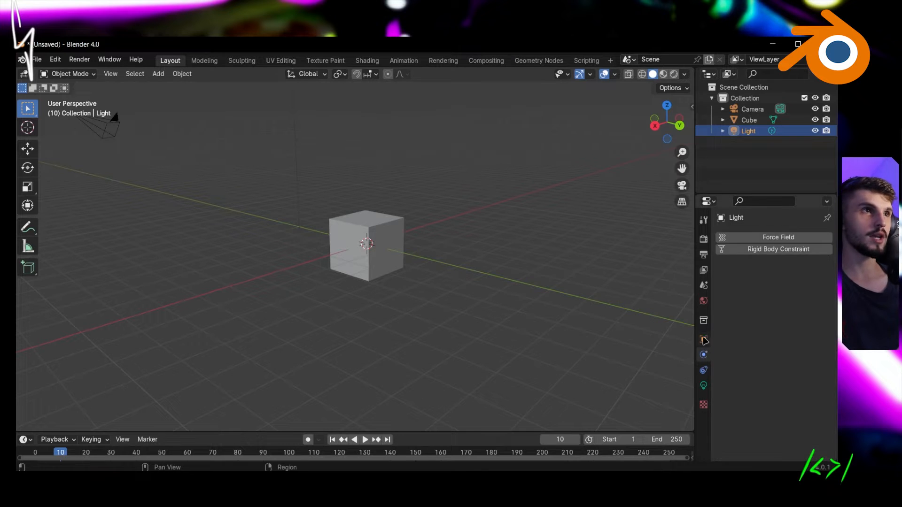
{"action": "left_click", "coordinate": [703, 340]}
{"action": "left_click", "coordinate": [704, 354]}
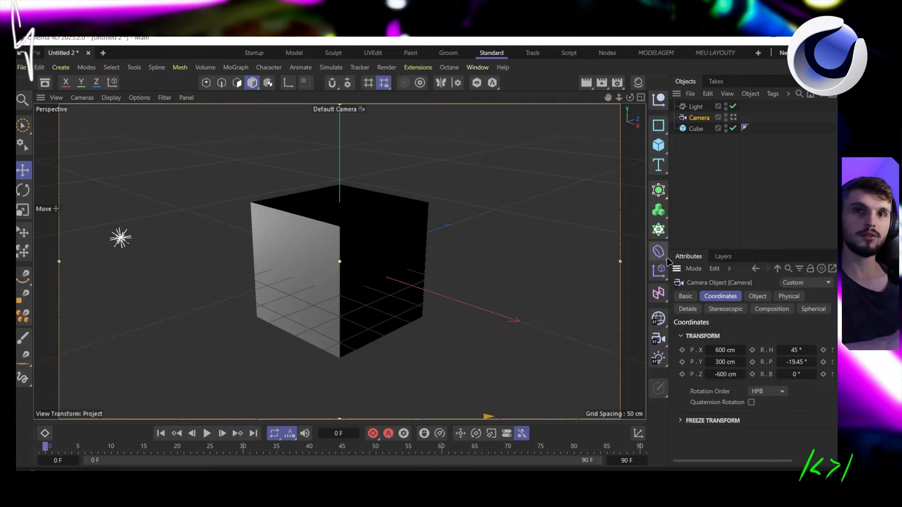
Switch to Cinema 4D and dock the object-creation palette between the Objects and Attributes managers
{"action": "left_click", "coordinate": [659, 144]}
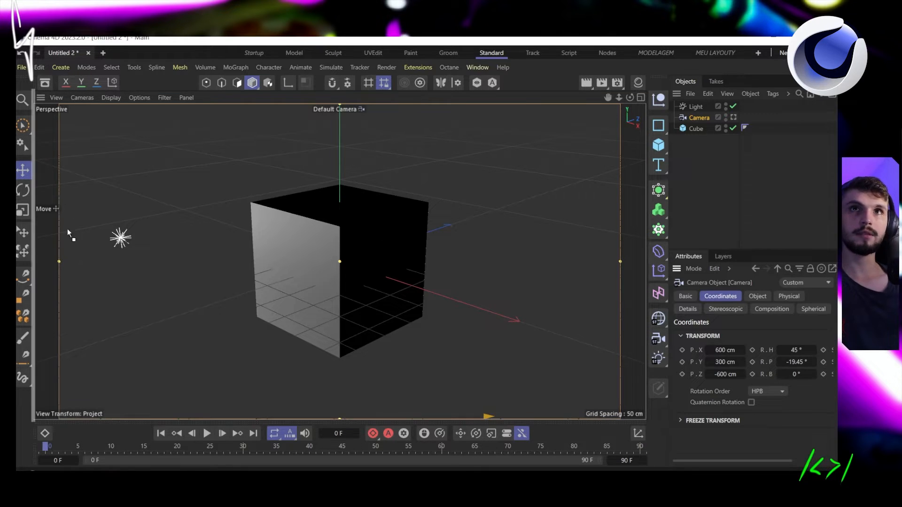
{"action": "left_click_drag", "start_coordinate": [437, 122], "coordinate": [436, 88]}
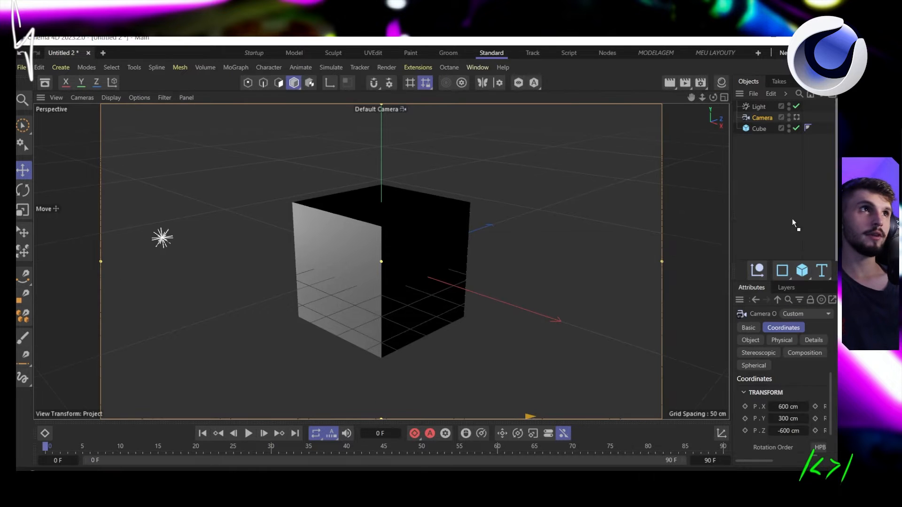
{"action": "left_click_drag", "start_coordinate": [688, 219], "coordinate": [689, 219]}
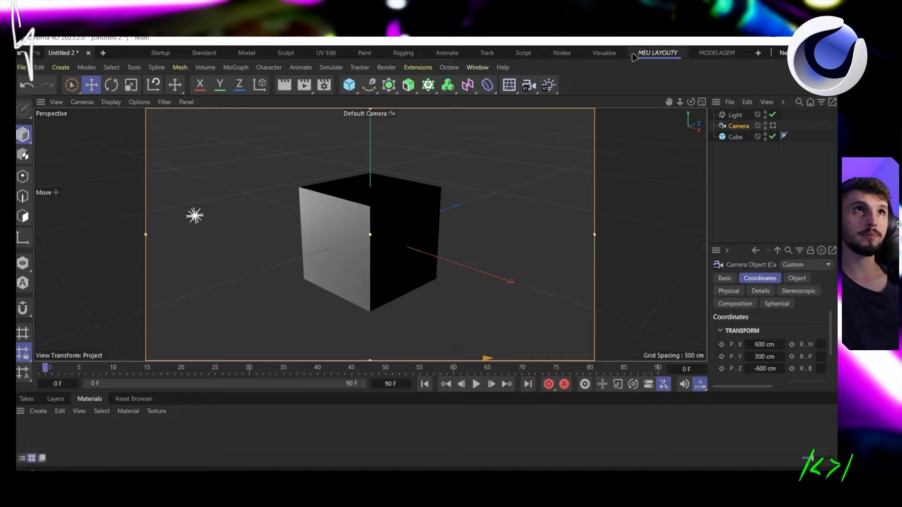
In the Animate layout, dock the Attributes manager below the Objects manager and enlarge the area above the Dope Sheet
{"action": "left_click", "coordinate": [444, 55]}
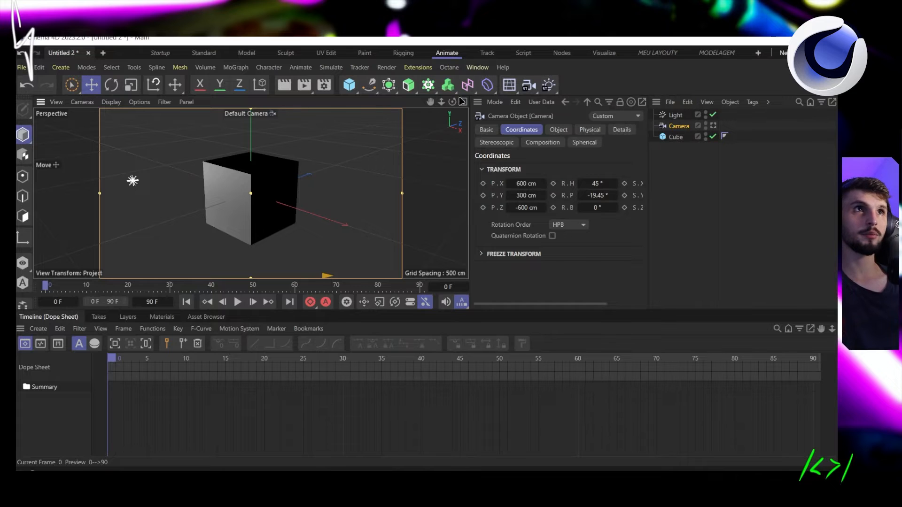
{"action": "left_click_drag", "start_coordinate": [479, 104], "coordinate": [719, 302]}
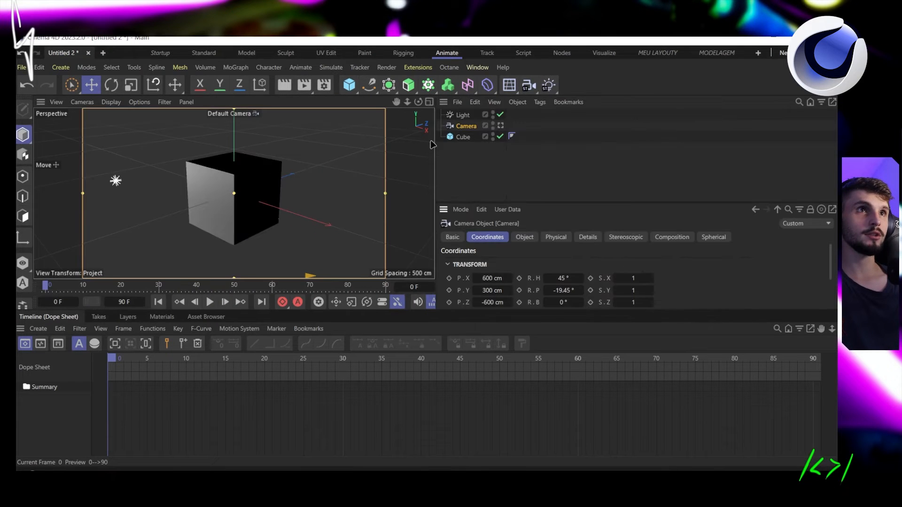
{"action": "left_click_drag", "start_coordinate": [309, 310], "coordinate": [309, 386]}
Close the Timeline (Dope Sheet) manager and show the Materials manager in its place
{"action": "right_click", "coordinate": [37, 395]}
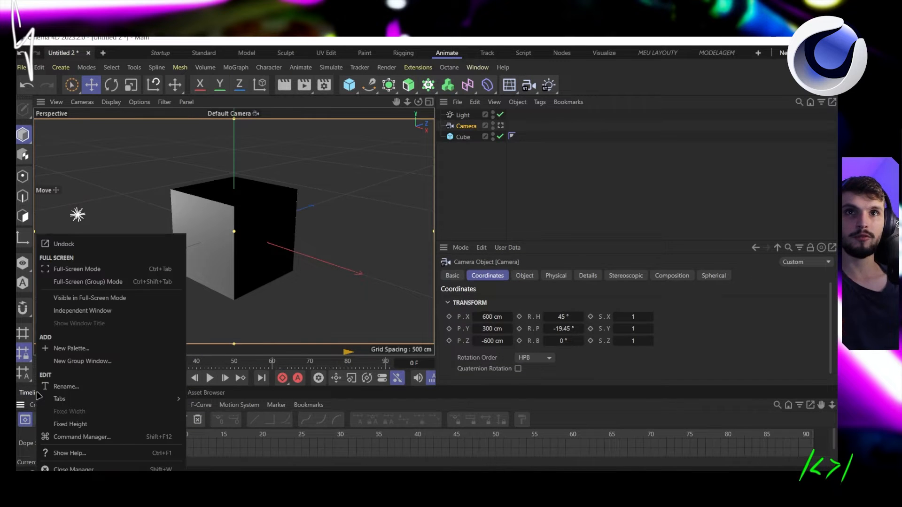
{"action": "left_click", "coordinate": [65, 469]}
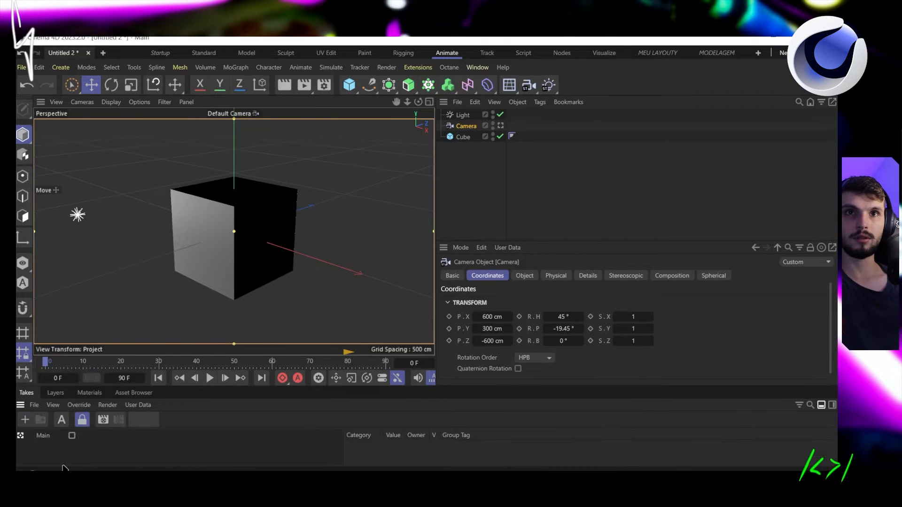
{"action": "left_click", "coordinate": [82, 394]}
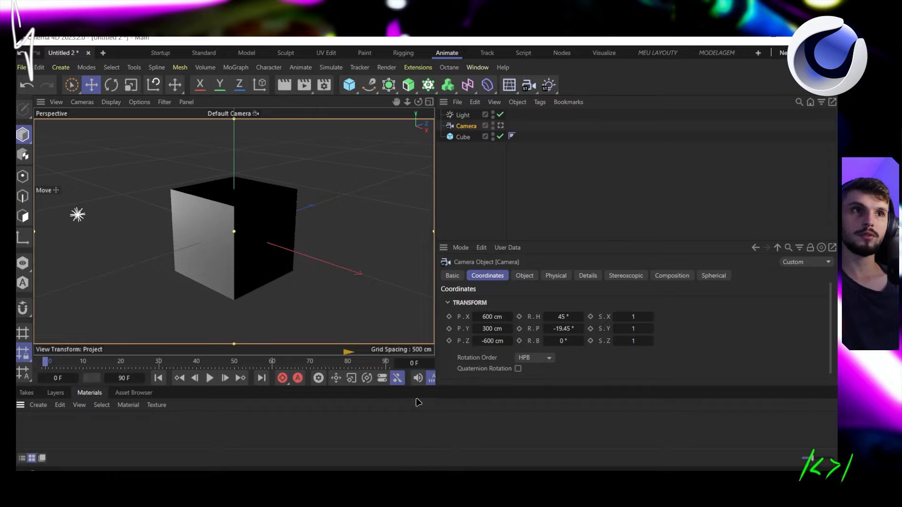
Widen the viewport by narrowing the Objects and Attributes managers, and view the list of layouts and layout-saving options
{"action": "left_click_drag", "start_coordinate": [437, 182], "coordinate": [666, 189]}
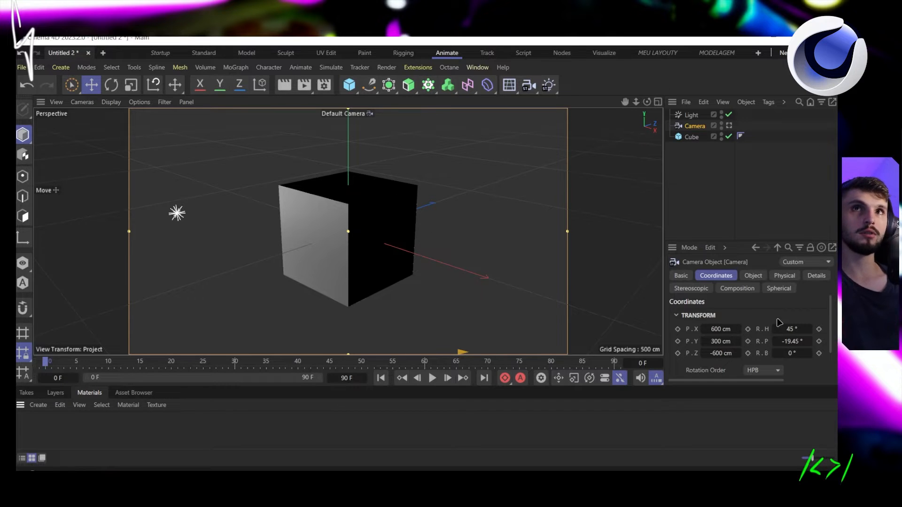
{"action": "left_click", "coordinate": [521, 174]}
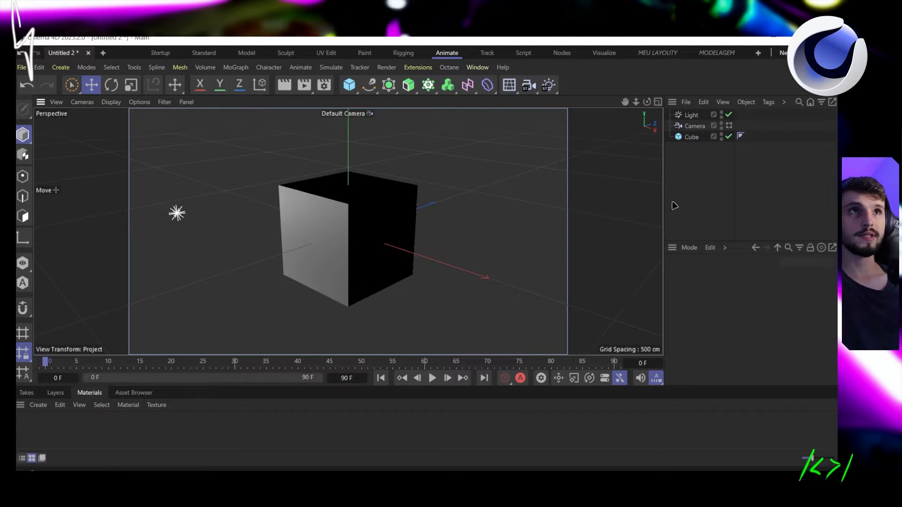
{"action": "left_click", "coordinate": [759, 53]}
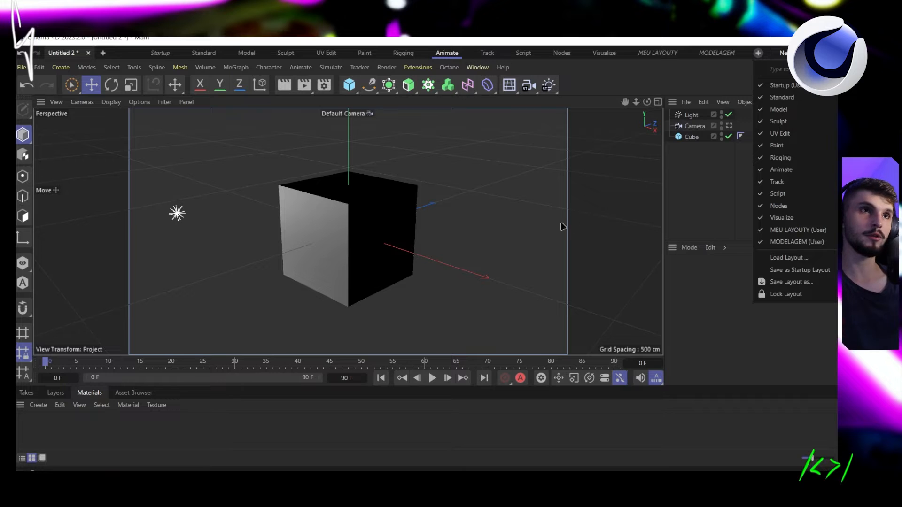
{"action": "left_click", "coordinate": [339, 407]}
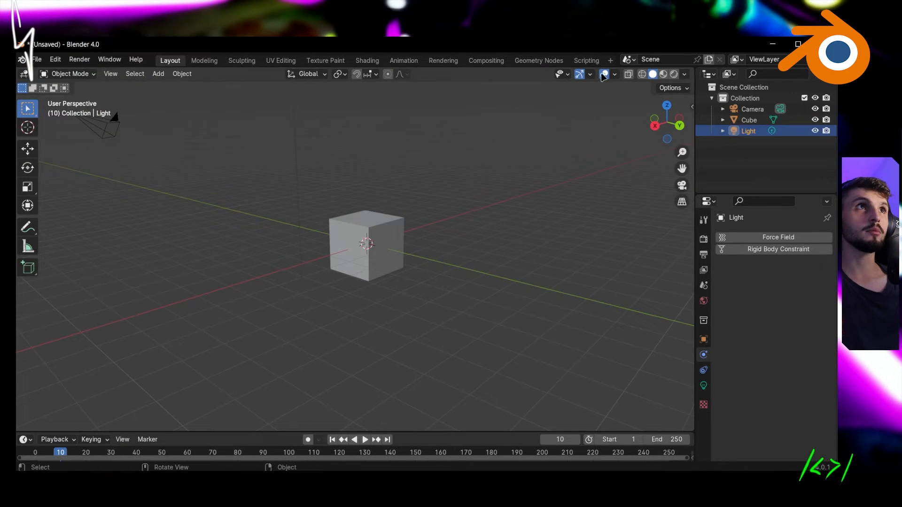
Switch to Blender and add a new workspace by duplicating the current Layout workspace
{"action": "left_click", "coordinate": [611, 61]}
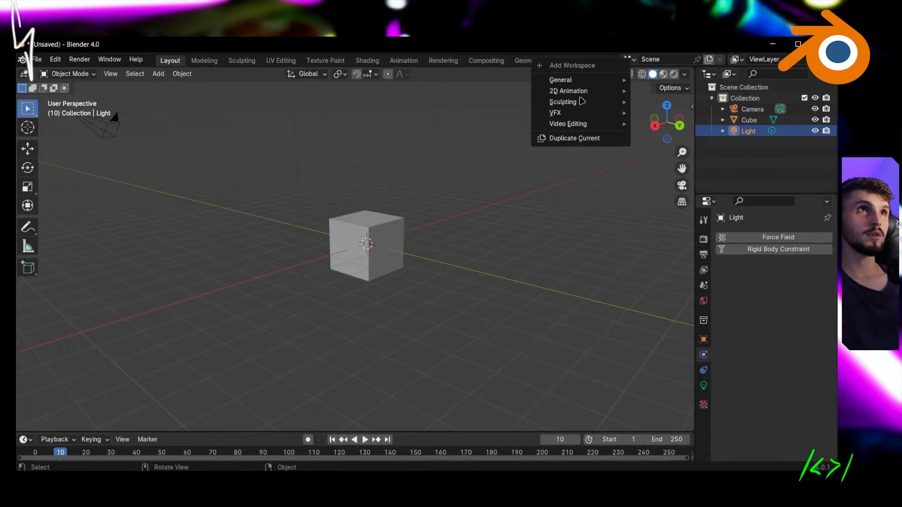
{"action": "left_click", "coordinate": [593, 139]}
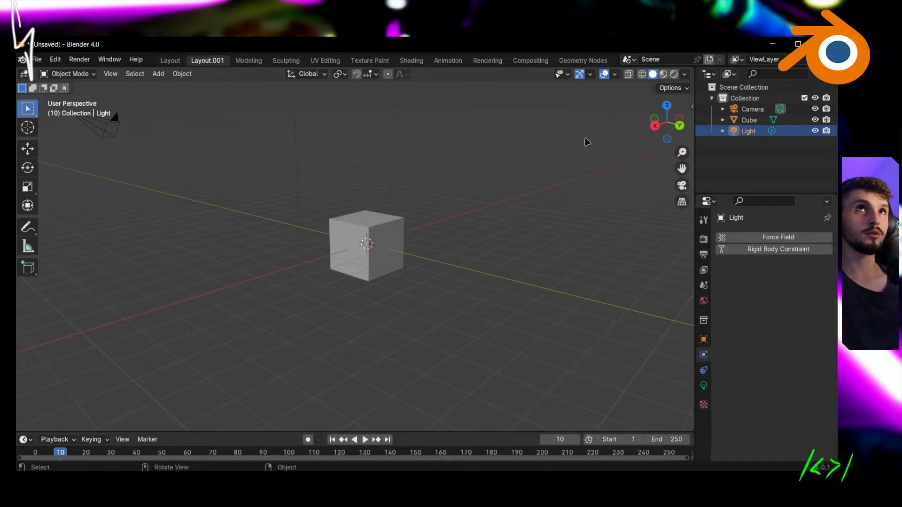
{"action": "right_click", "coordinate": [208, 66]}
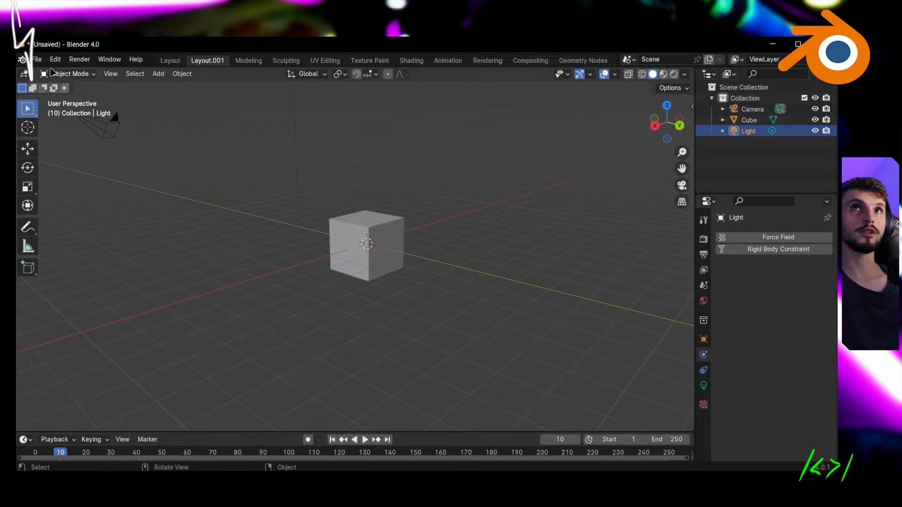
View the Modeling and original Layout workspaces, and return to the duplicated Layout workspace
{"action": "left_click", "coordinate": [249, 61]}
{"action": "left_click", "coordinate": [170, 61]}
{"action": "left_click", "coordinate": [209, 60]}
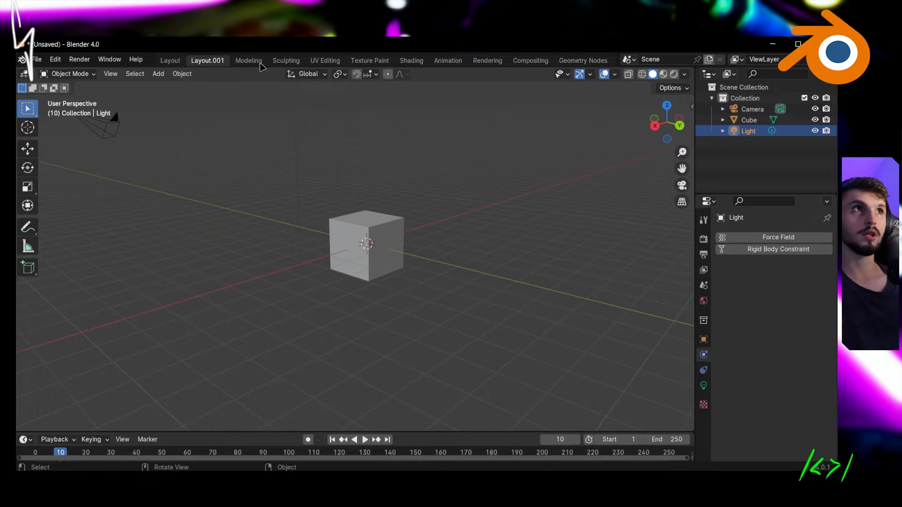
Replace the Outliner in the Layout.001 workspace with a Properties editor, view the workspace's tab options, and compare it with the original Layout workspace
{"action": "left_click", "coordinate": [710, 74]}
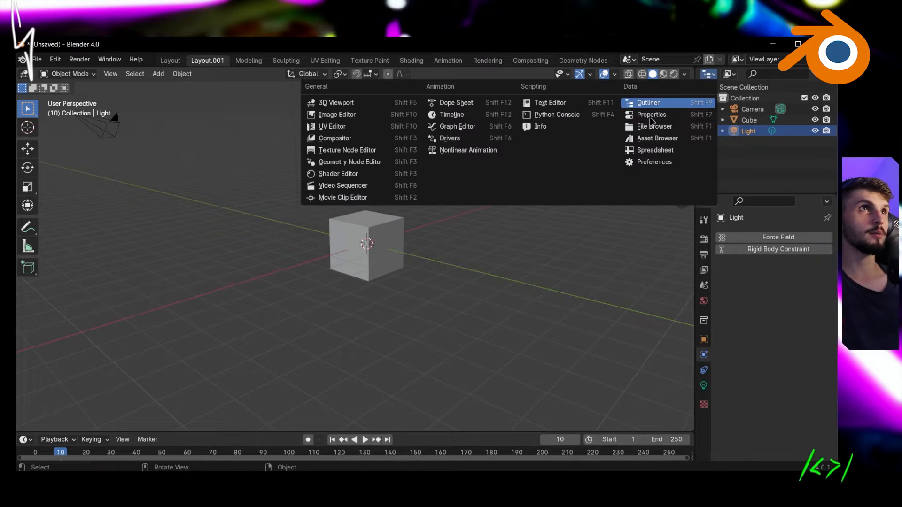
{"action": "left_click", "coordinate": [775, 111]}
{"action": "right_click", "coordinate": [204, 61]}
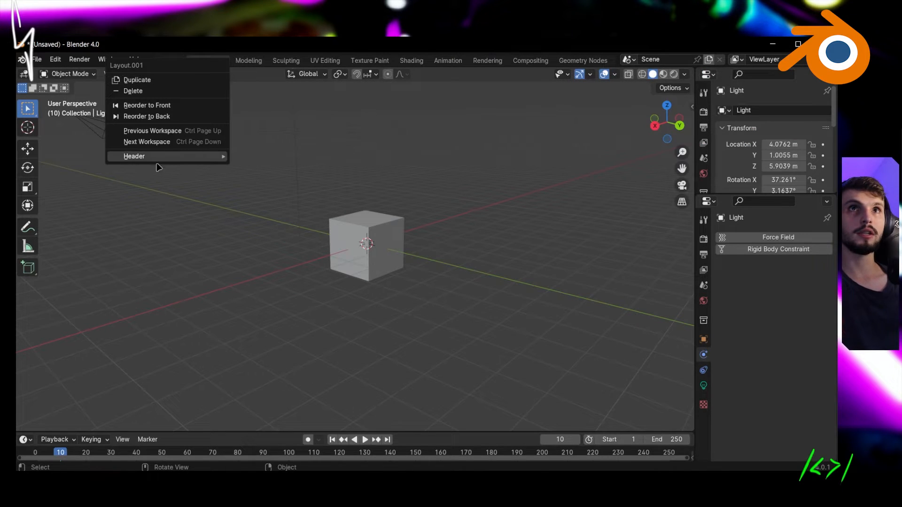
{"action": "mouse_move", "coordinate": [197, 156]}
{"action": "left_click", "coordinate": [291, 157]}
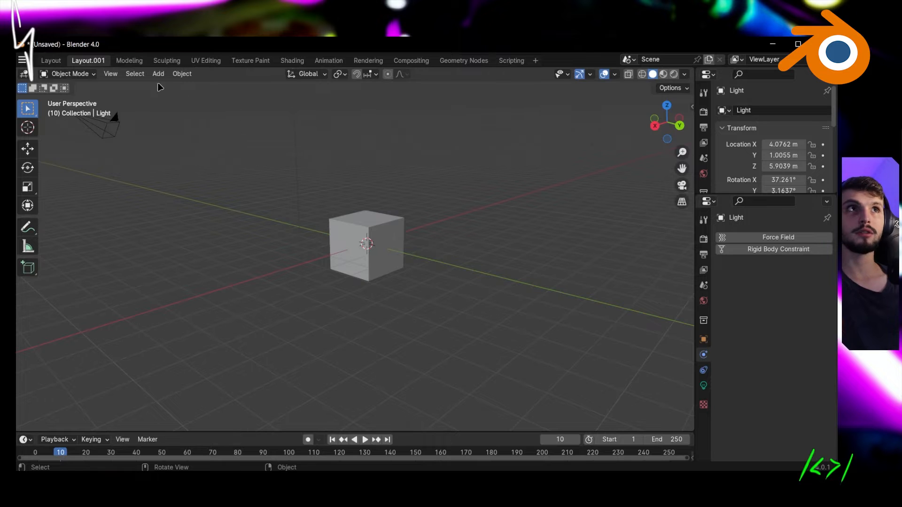
{"action": "left_click", "coordinate": [50, 61]}
{"action": "left_click", "coordinate": [88, 61]}
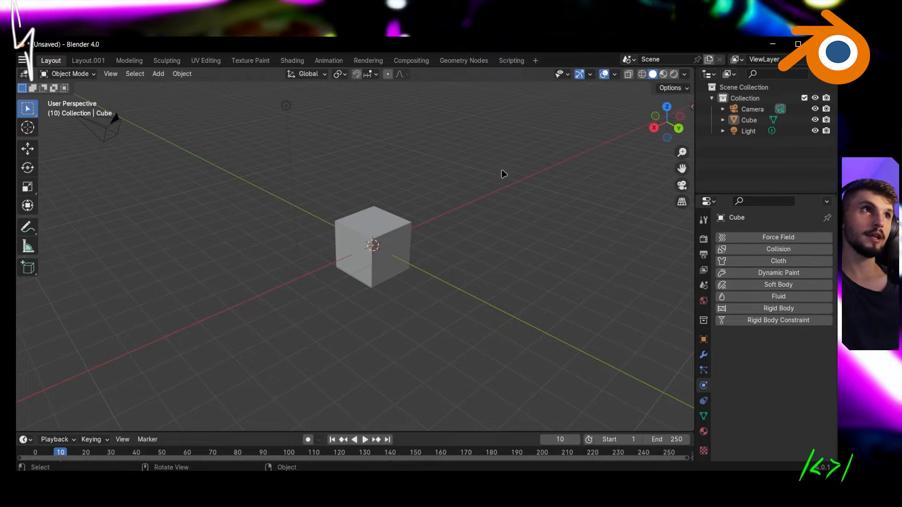
Examine the cube in the 3D viewport from several angles and distances by orbiting, panning and zooming
{"action": "middle_click_drag", "start_coordinate": [421, 180], "coordinate": [409, 242]}
{"action": "scroll", "coordinate": [441, 226], "scroll_direction": "up", "scroll_amount": 6}
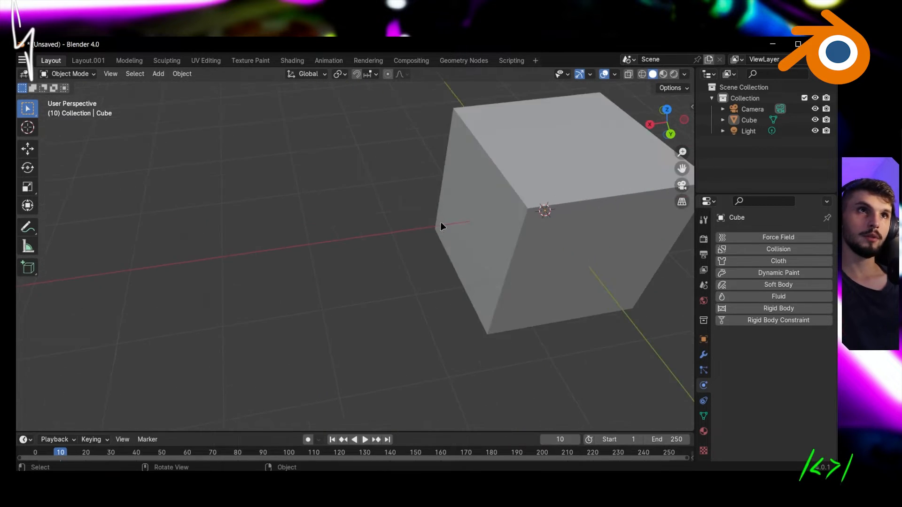
{"action": "scroll", "coordinate": [441, 227], "scroll_direction": "down", "scroll_amount": 3}
{"action": "scroll", "coordinate": [447, 209], "scroll_direction": "down", "scroll_amount": 4}
{"action": "scroll", "coordinate": [441, 224], "scroll_direction": "up", "scroll_amount": 4}
{"action": "scroll", "coordinate": [471, 193], "scroll_direction": "down", "scroll_amount": 5}
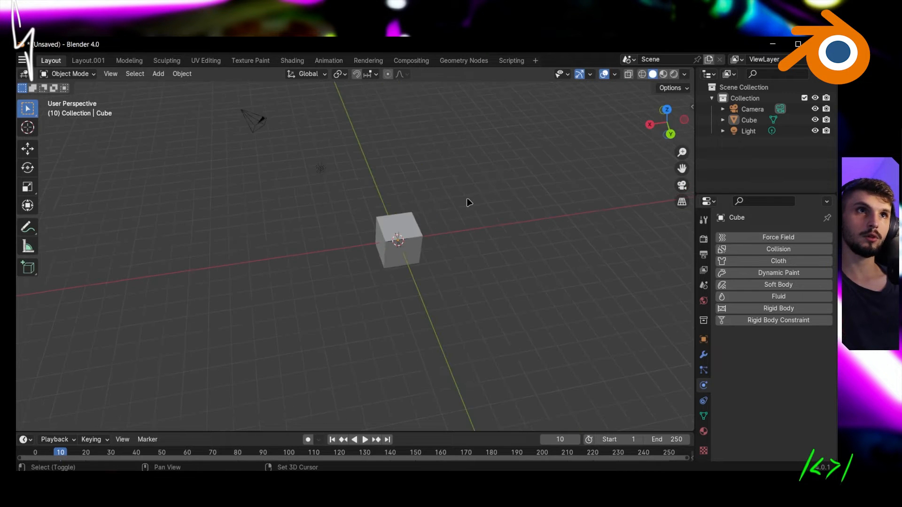
{"action": "middle_click_drag", "start_coordinate": [479, 195], "coordinate": [405, 209], "text": "shift"}
{"action": "middle_click_drag", "start_coordinate": [326, 260], "coordinate": [433, 206]}
{"action": "scroll", "coordinate": [319, 241], "scroll_direction": "up", "scroll_amount": 5}
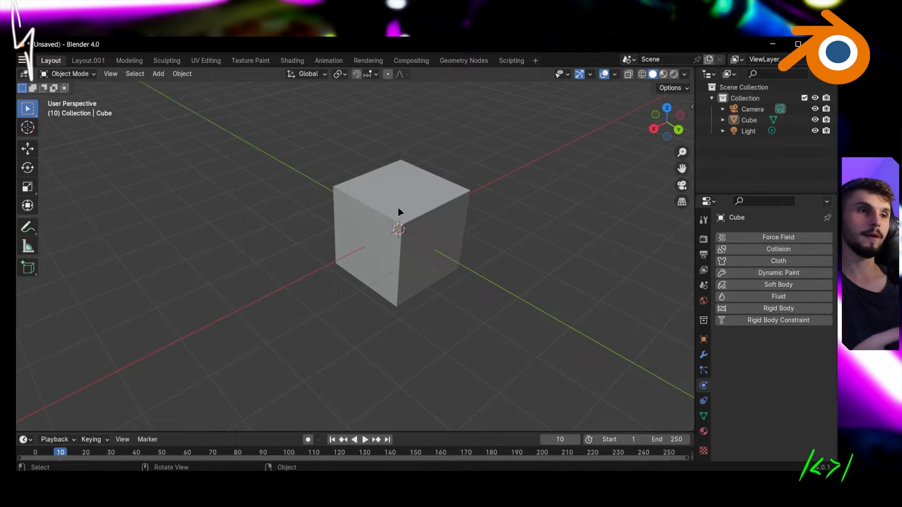
{"action": "middle_click_drag", "start_coordinate": [399, 207], "coordinate": [420, 219]}
{"action": "scroll", "coordinate": [420, 219], "scroll_direction": "up", "scroll_amount": 6}
{"action": "scroll", "coordinate": [403, 230], "scroll_direction": "down", "scroll_amount": 10}
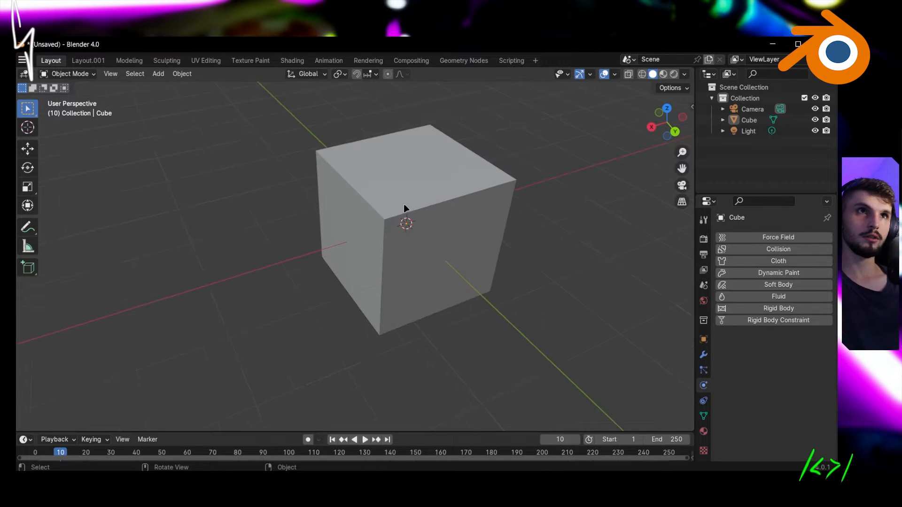
{"action": "scroll", "coordinate": [408, 205], "scroll_direction": "down", "scroll_amount": 8}
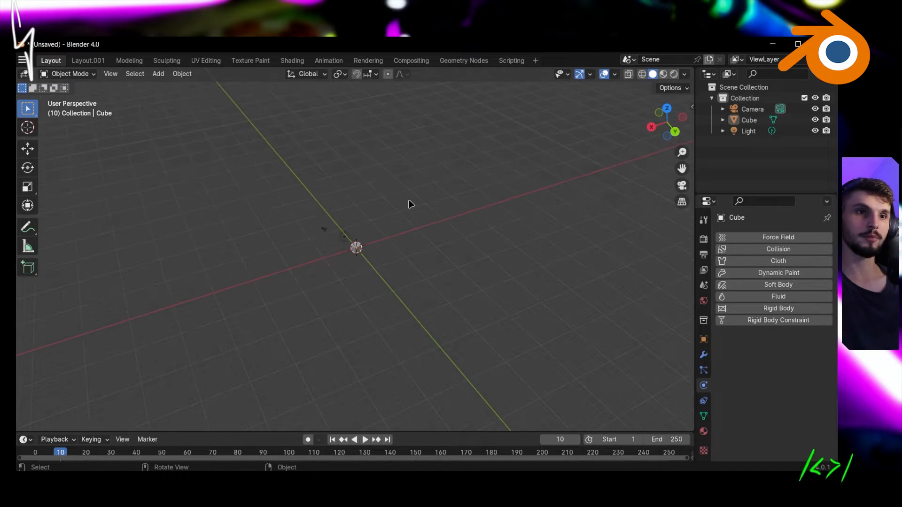
{"action": "scroll", "coordinate": [414, 209], "scroll_direction": "up", "scroll_amount": 10}
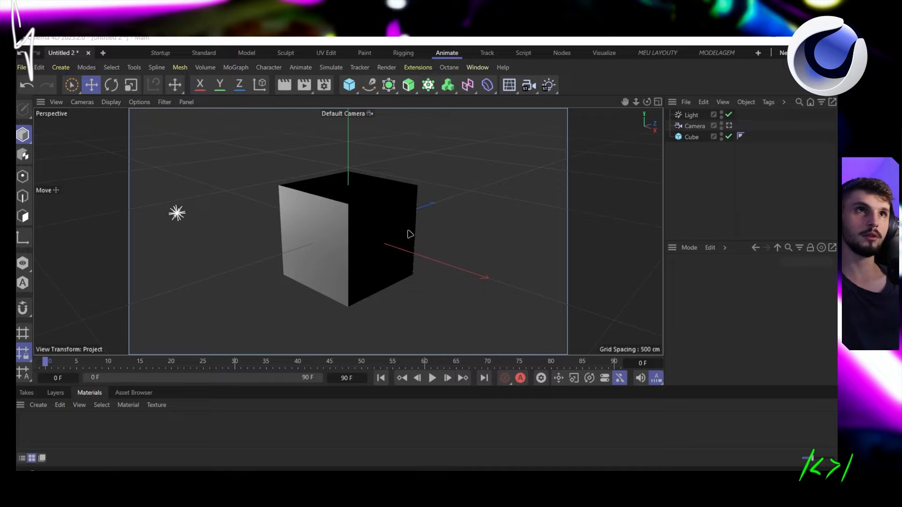
Switch to Cinema 4D and view the cube by orbiting and zooming the perspective view
{"action": "left_click_drag", "start_coordinate": [370, 217], "coordinate": [392, 220], "text": "alt"}
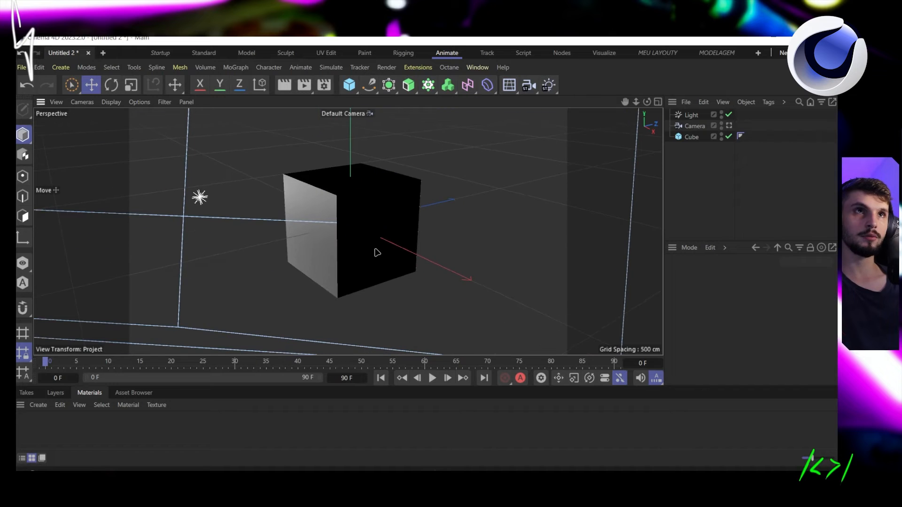
{"action": "right_click_drag", "start_coordinate": [374, 241], "coordinate": [385, 281], "text": "alt"}
{"action": "left_click_drag", "start_coordinate": [360, 216], "coordinate": [353, 195], "text": "alt"}
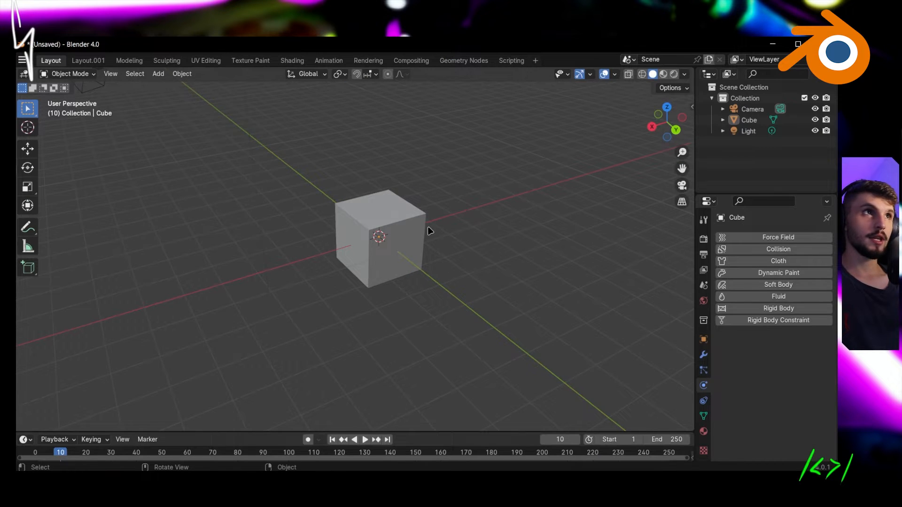
Switch to Blender and select the cube, the camera and the light one after another in the viewport
{"action": "middle_click_drag", "start_coordinate": [428, 230], "coordinate": [409, 236]}
{"action": "left_click", "coordinate": [409, 237]}
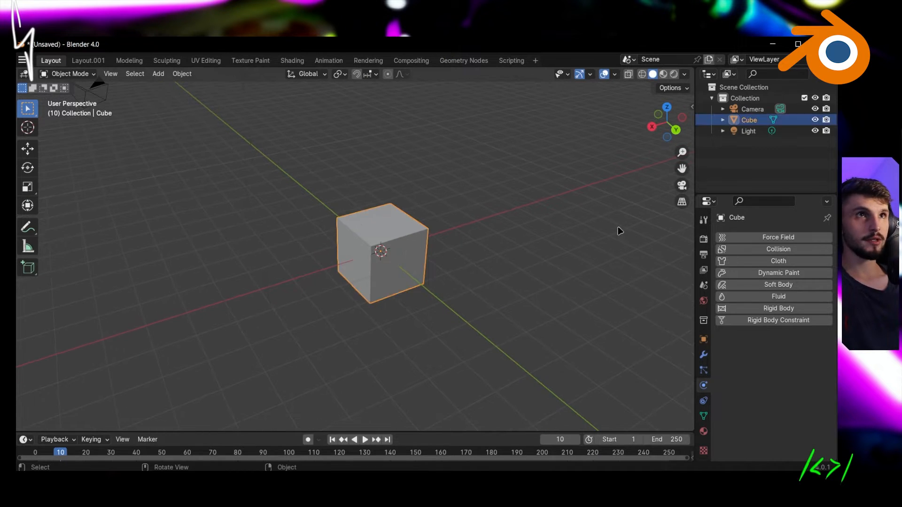
{"action": "scroll", "coordinate": [418, 236], "scroll_direction": "down", "scroll_amount": 5}
{"action": "scroll", "coordinate": [344, 239], "scroll_direction": "up", "scroll_amount": 3}
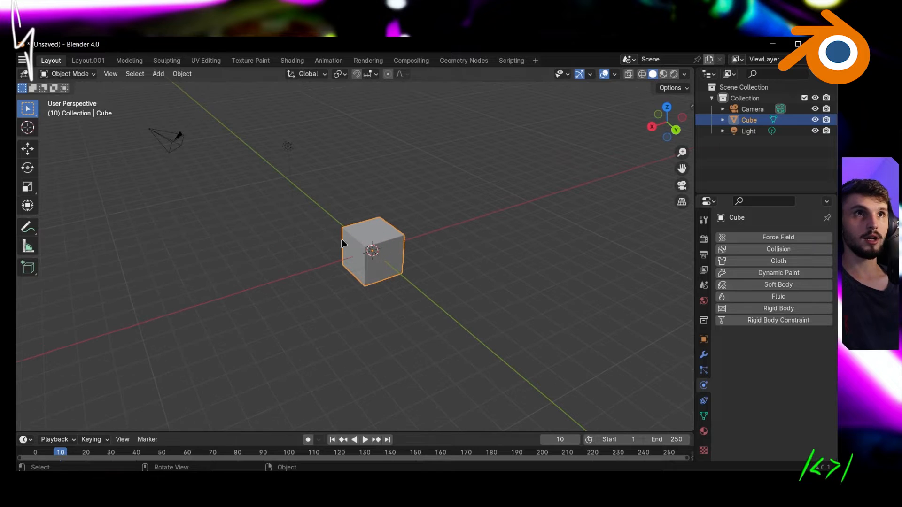
{"action": "left_click", "coordinate": [179, 141]}
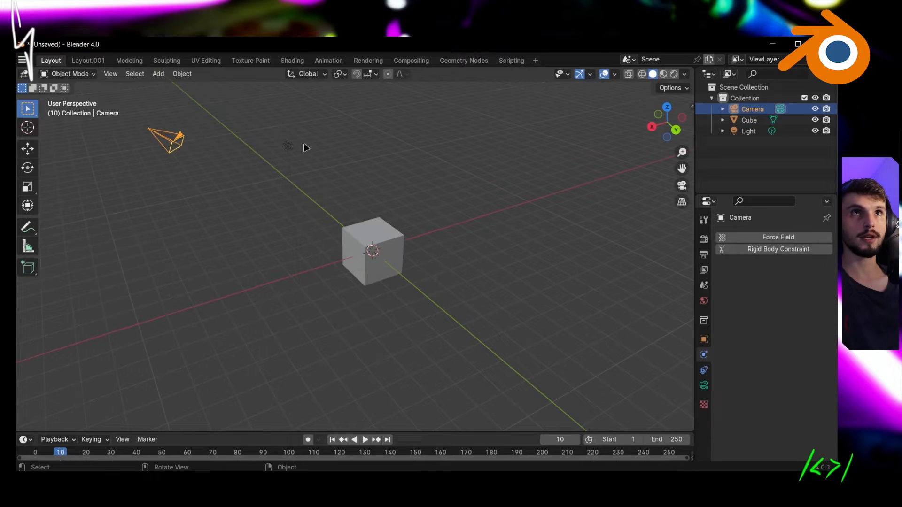
{"action": "left_click", "coordinate": [287, 146]}
Select the cube and set its location to X -1.18 m and Y -1.86 m in its object properties
{"action": "left_click", "coordinate": [379, 247]}
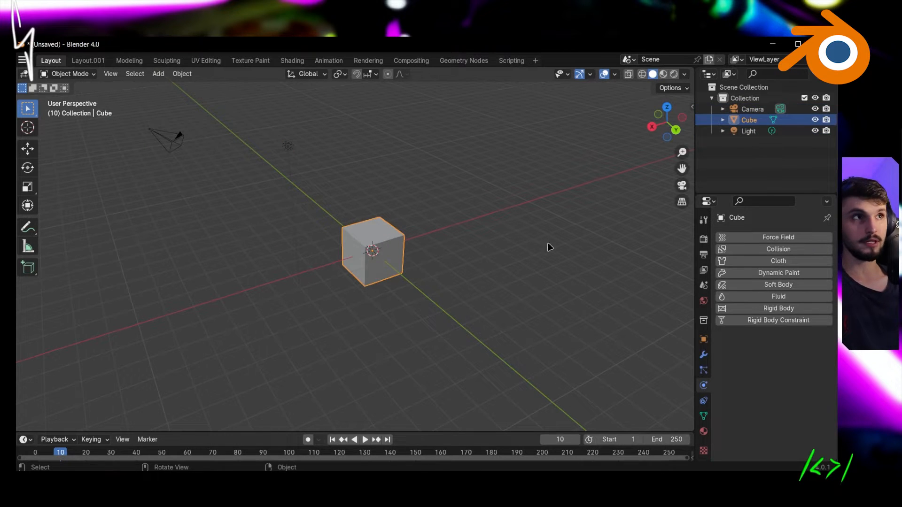
{"action": "left_click", "coordinate": [703, 341]}
{"action": "left_click_drag", "start_coordinate": [784, 272], "coordinate": [745, 278]}
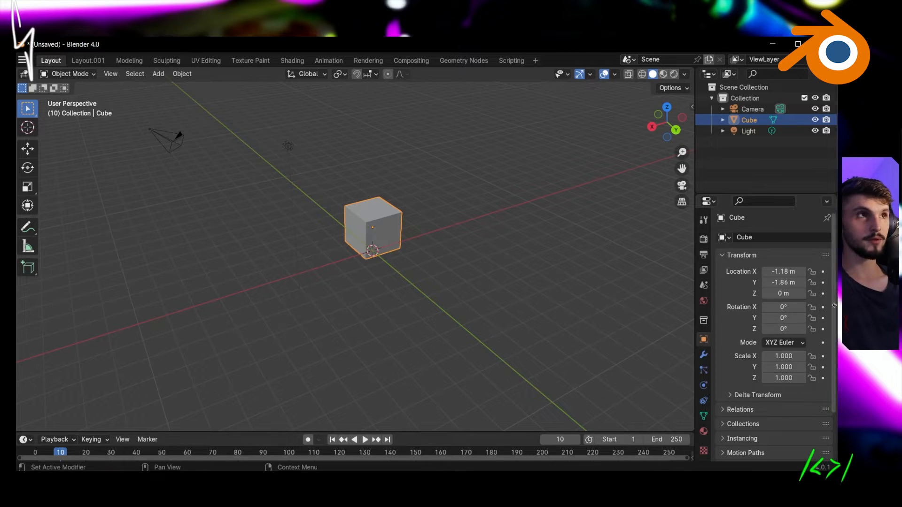
Enable the Move, Rotate and Scale object gizmos for the viewport
{"action": "left_click", "coordinate": [590, 75]}
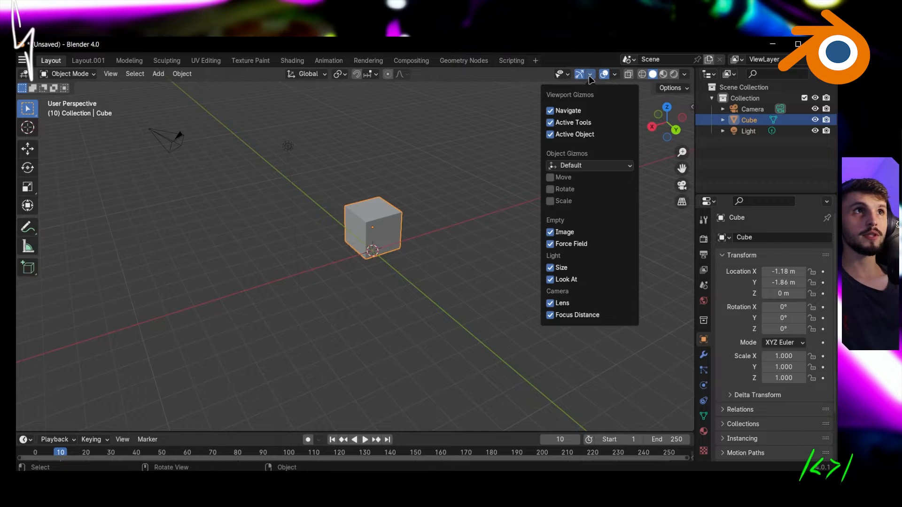
{"action": "left_click", "coordinate": [562, 177]}
{"action": "left_click", "coordinate": [563, 189]}
{"action": "left_click", "coordinate": [564, 202]}
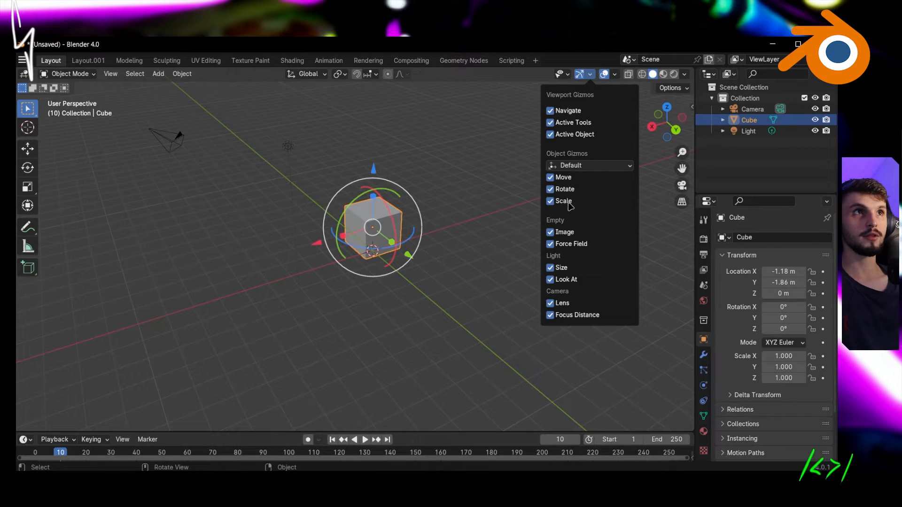
Move the cube with its gizmo to about X 0.3 m and Y 3.19 m
{"action": "left_click_drag", "start_coordinate": [316, 248], "coordinate": [290, 256]}
{"action": "left_click_drag", "start_coordinate": [378, 261], "coordinate": [480, 314]}
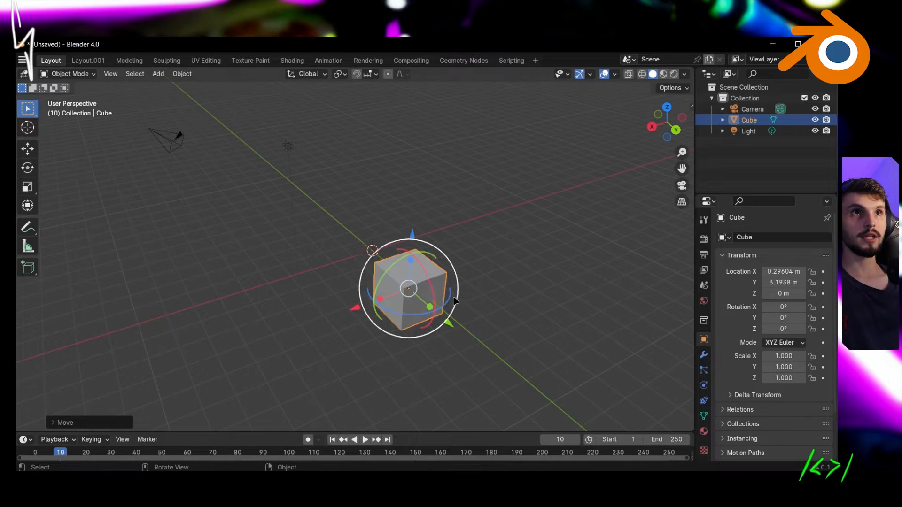
{"action": "middle_click_drag", "start_coordinate": [480, 314], "coordinate": [338, 221]}
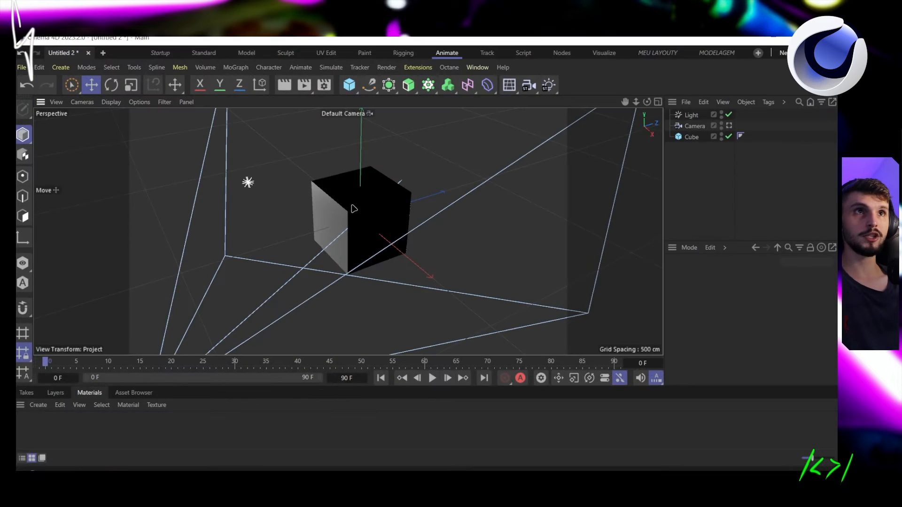
Switch to Cinema 4D and select the cube in the perspective view
{"action": "left_click", "coordinate": [384, 225]}
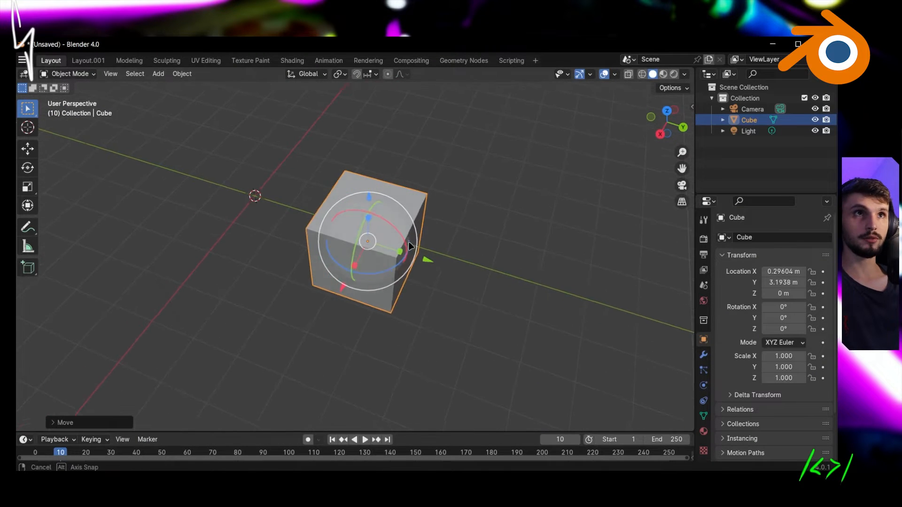
Switch to Blender and move the cube along its gizmo axes to about X -0.69 m and Y 0.48 m
{"action": "left_click_drag", "start_coordinate": [427, 257], "coordinate": [376, 228]}
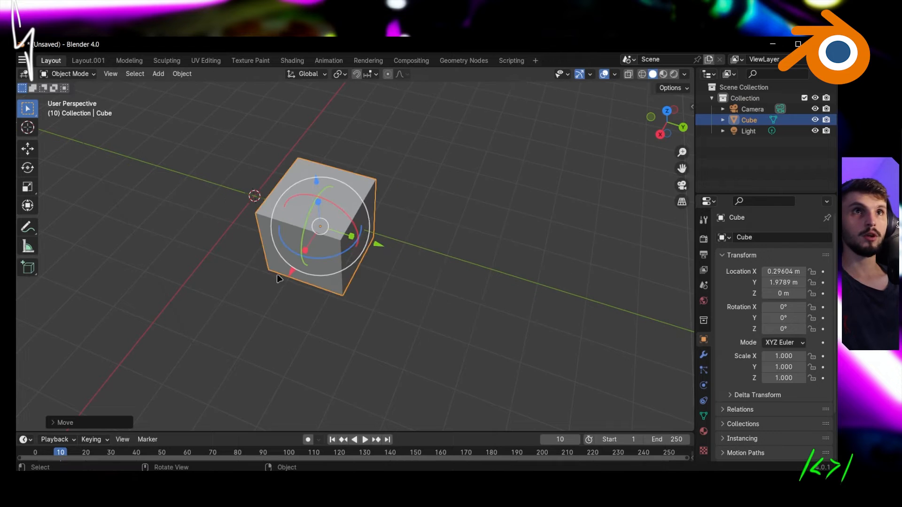
{"action": "left_click_drag", "start_coordinate": [291, 273], "coordinate": [309, 245]}
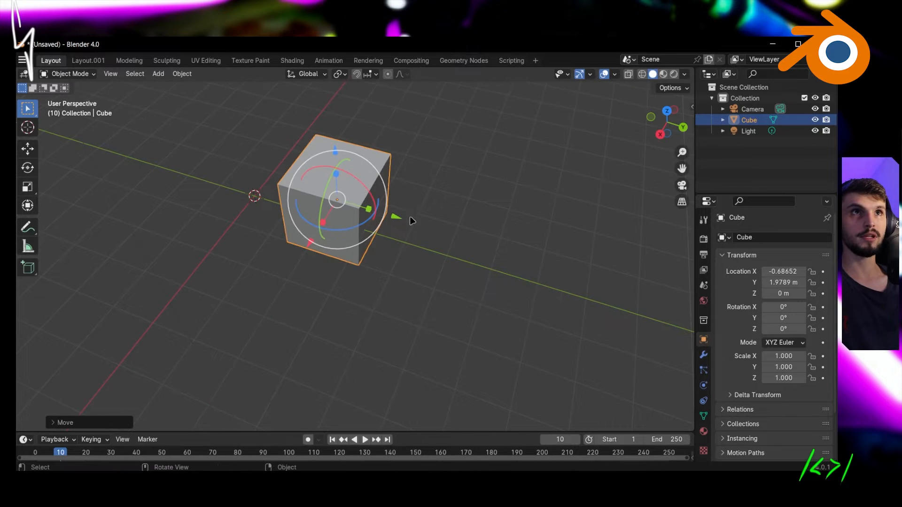
{"action": "middle_click_drag", "start_coordinate": [411, 219], "coordinate": [437, 235]}
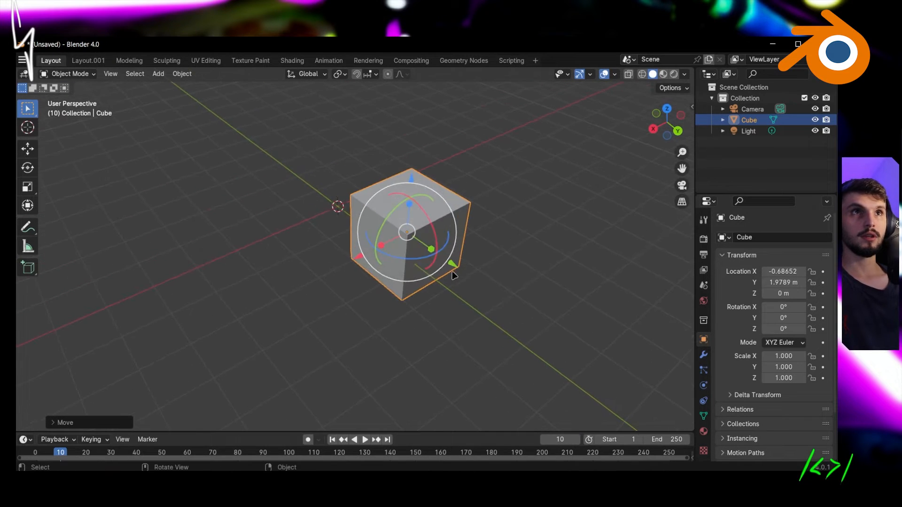
{"action": "left_click_drag", "start_coordinate": [455, 265], "coordinate": [407, 219]}
Try rotating the cube with its gizmo in the viewport, and undo each attempt
{"action": "left_click_drag", "start_coordinate": [399, 187], "coordinate": [427, 207]}
{"action": "key", "text": "ctrl+z"}
{"action": "key", "text": "ctrl+z"}
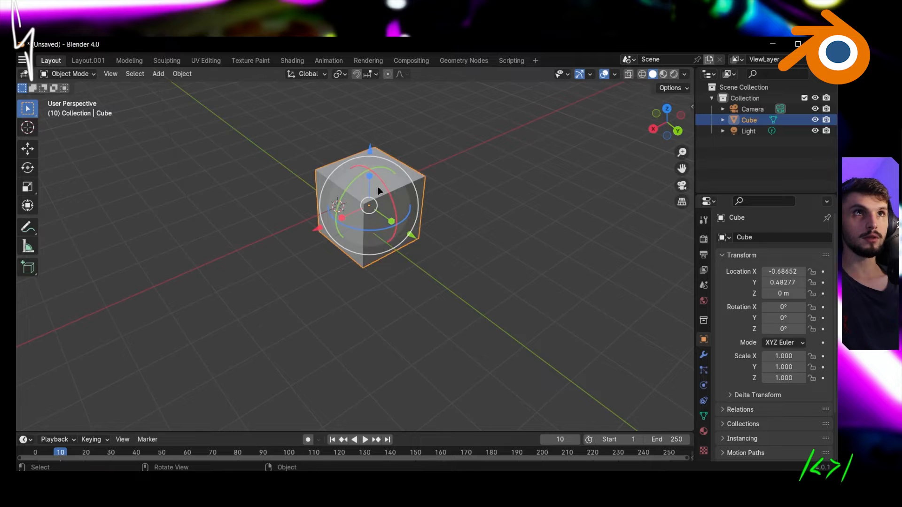
{"action": "left_click_drag", "start_coordinate": [383, 187], "coordinate": [344, 188]}
{"action": "key", "text": "ctrl+z"}
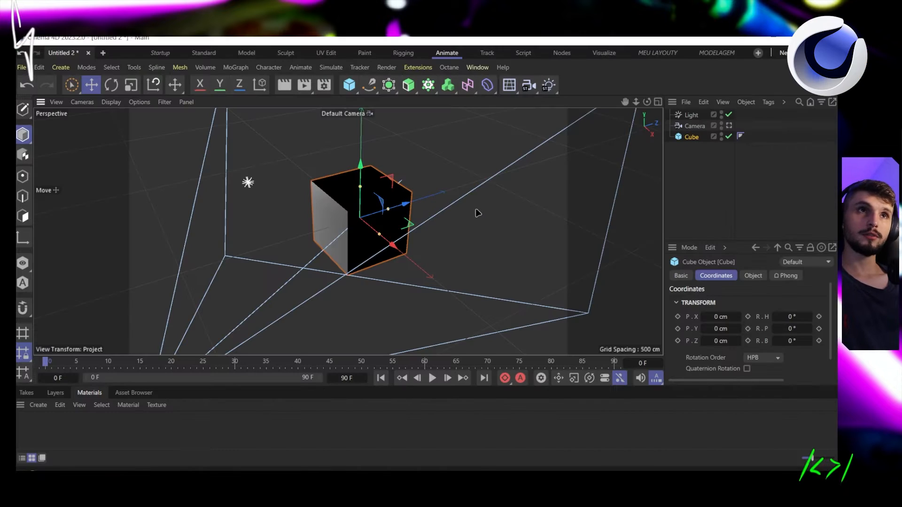
Switch to Cinema 4D, select the light and then the cube, and alternate between the Move, Rotate and Scale tools, ending on Move
{"action": "left_click", "coordinate": [692, 116]}
{"action": "left_click", "coordinate": [694, 137]}
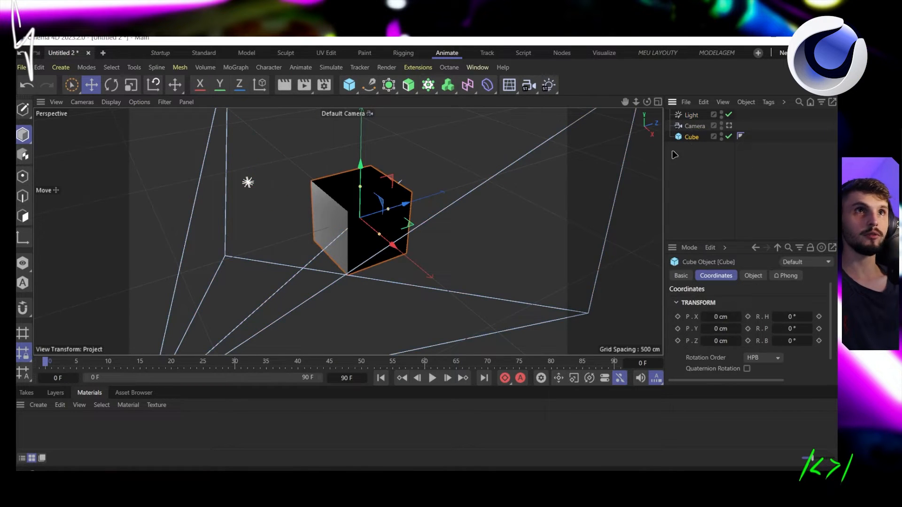
{"action": "left_click", "coordinate": [91, 86]}
{"action": "left_click", "coordinate": [111, 85]}
{"action": "left_click", "coordinate": [131, 85]}
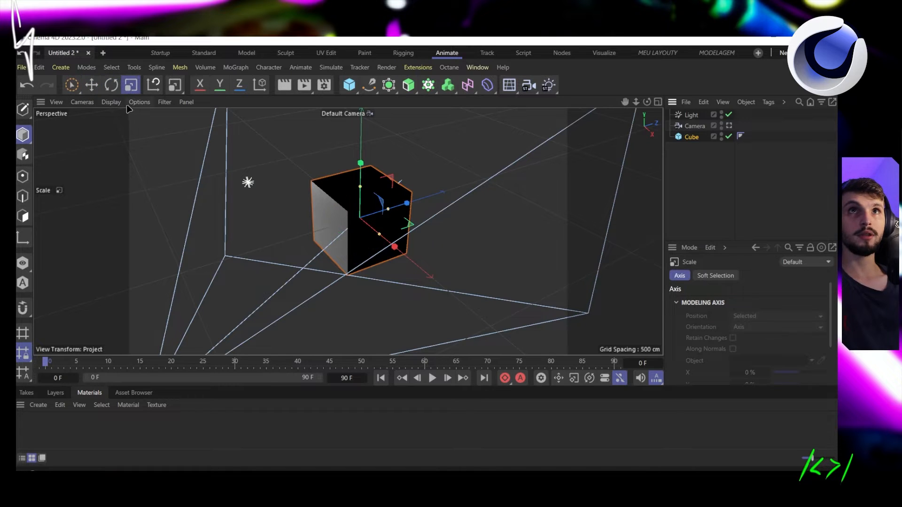
{"action": "left_click", "coordinate": [112, 87]}
{"action": "left_click", "coordinate": [91, 85]}
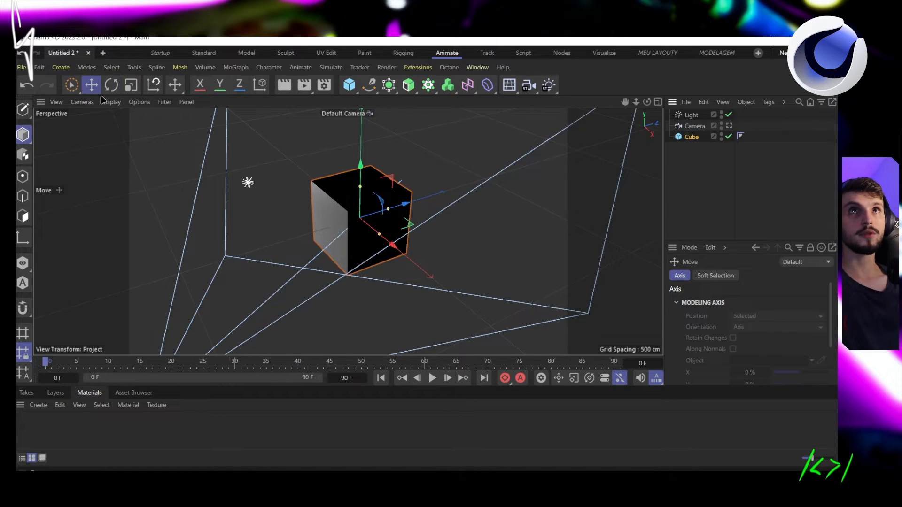
{"action": "left_click", "coordinate": [111, 85]}
{"action": "left_click", "coordinate": [130, 85]}
{"action": "left_click", "coordinate": [92, 86]}
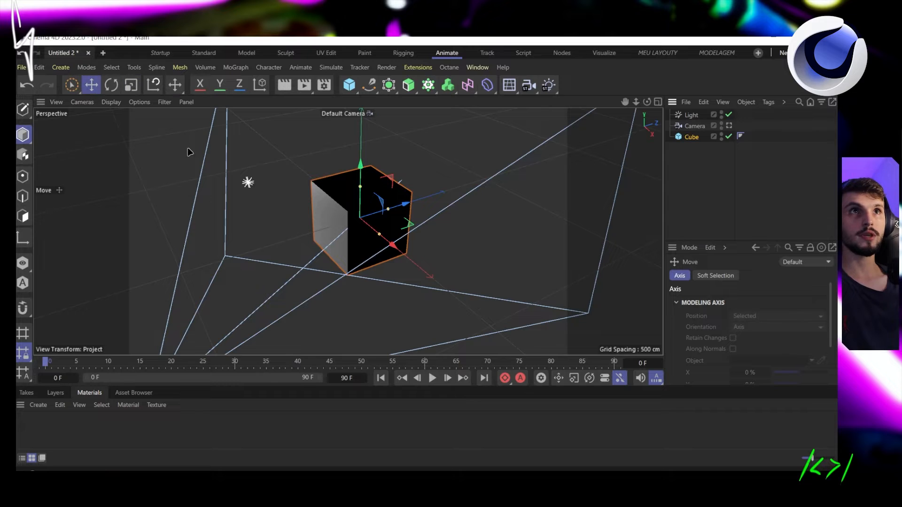
{"action": "left_click", "coordinate": [111, 87]}
{"action": "left_click", "coordinate": [131, 86]}
{"action": "left_click", "coordinate": [91, 86]}
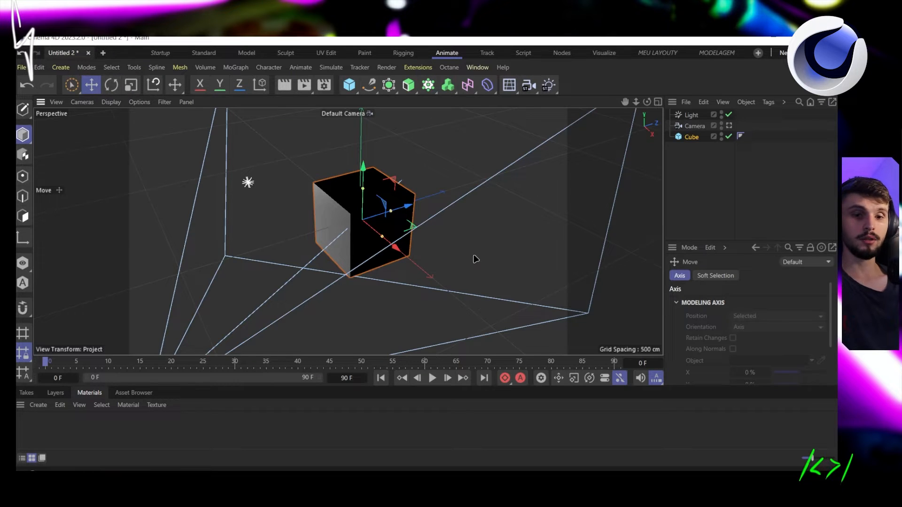
Cycle through the Rotate, Scale and Move tools for the selected cube, leaving Rotate active
{"action": "key", "text": "r"}
{"action": "key", "text": "t"}
{"action": "key", "text": "r"}
{"action": "key", "text": "e"}
{"action": "key", "text": "r"}
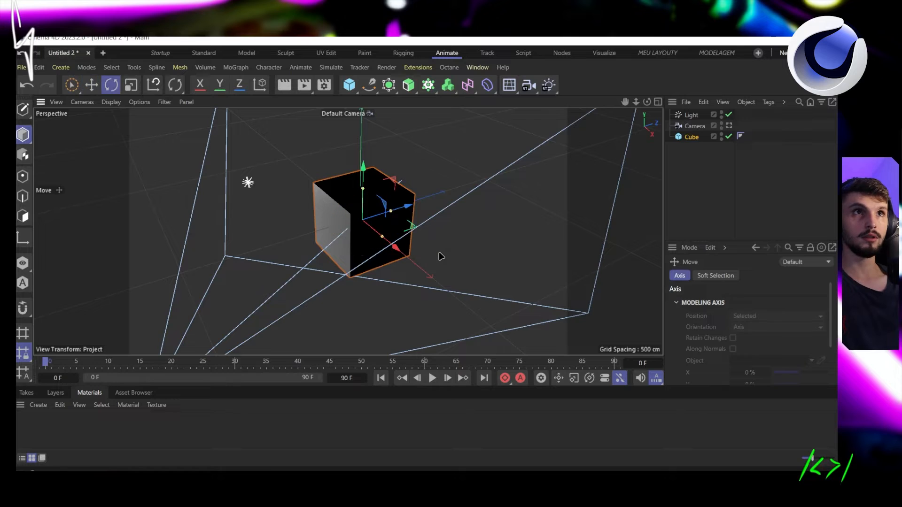
{"action": "key", "text": "t"}
{"action": "key", "text": "r"}
{"action": "key", "text": "e"}
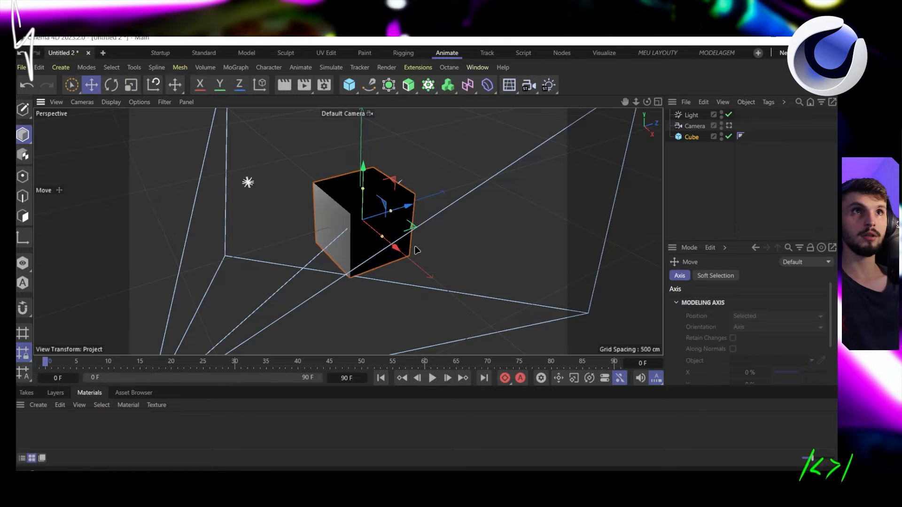
{"action": "key", "text": "r"}
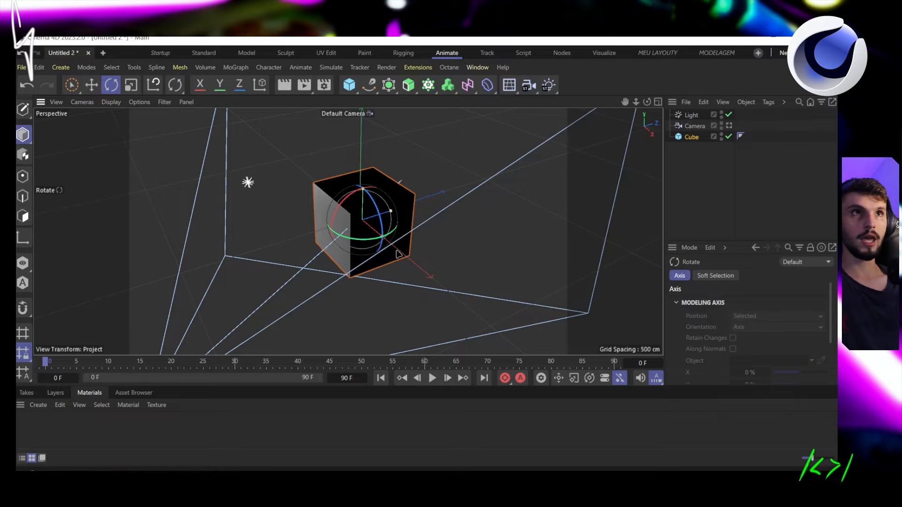
Reactivate the Move tool, set the cube's position to X -90.5474 cm and Y 64 cm, and widen the Attribute Manager
{"action": "key", "text": "t"}
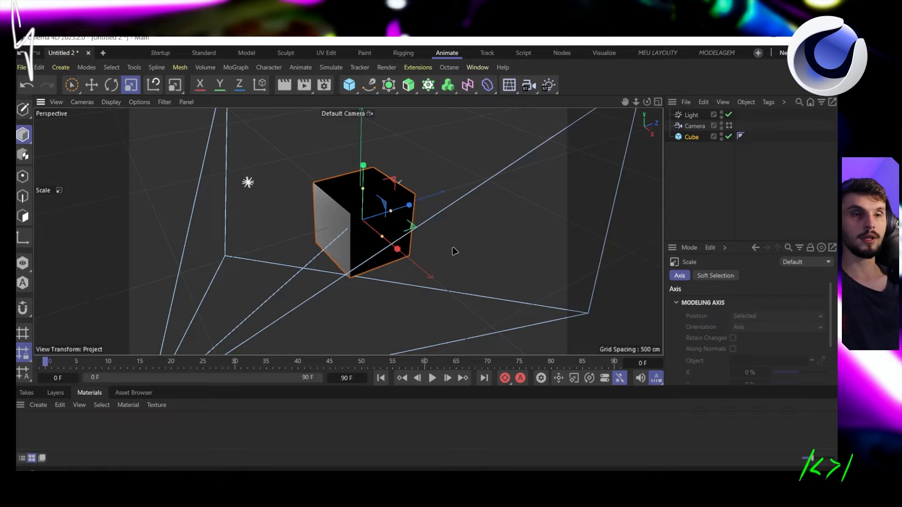
{"action": "key", "text": "e"}
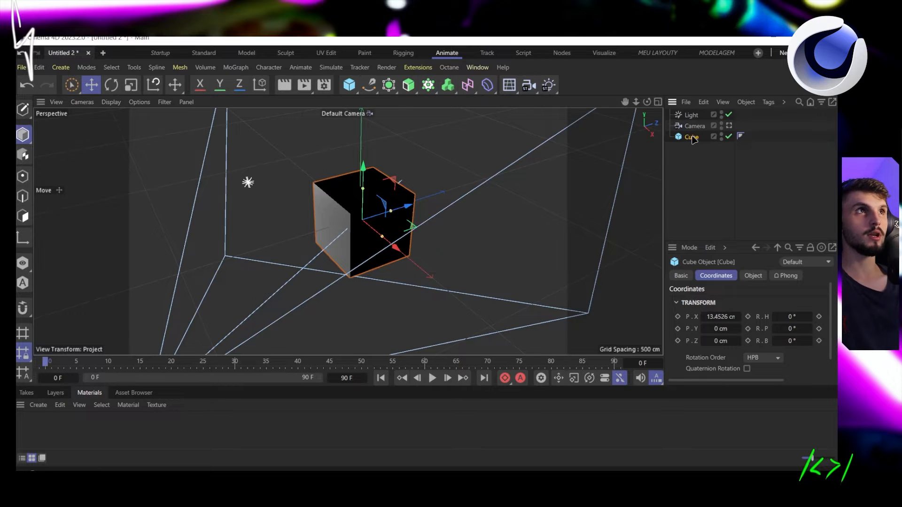
{"action": "left_click_drag", "start_coordinate": [715, 321], "coordinate": [754, 327]}
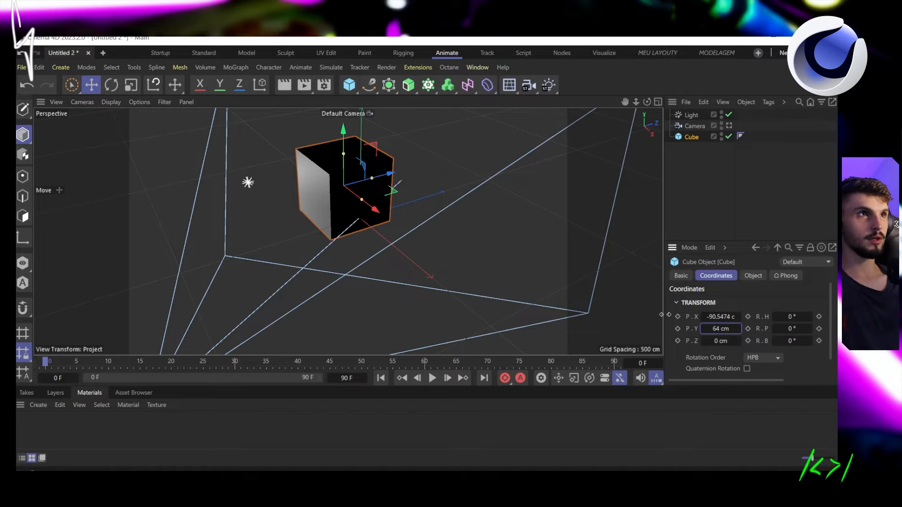
{"action": "left_click_drag", "start_coordinate": [667, 313], "coordinate": [592, 313]}
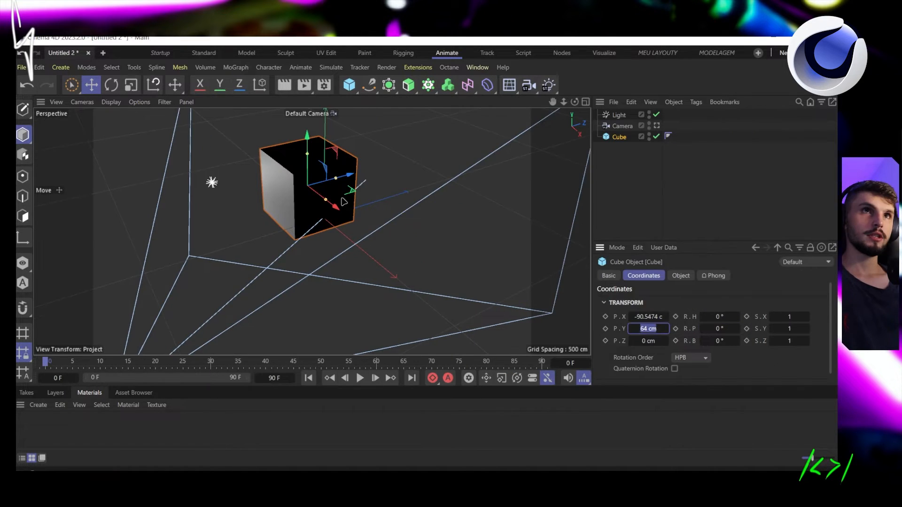
Keyframe the cube's X, Y and Z position at frame 0
{"action": "middle_click_drag", "start_coordinate": [337, 194], "coordinate": [348, 224], "text": "alt"}
{"action": "left_click_drag", "start_coordinate": [350, 227], "coordinate": [392, 241], "text": "alt"}
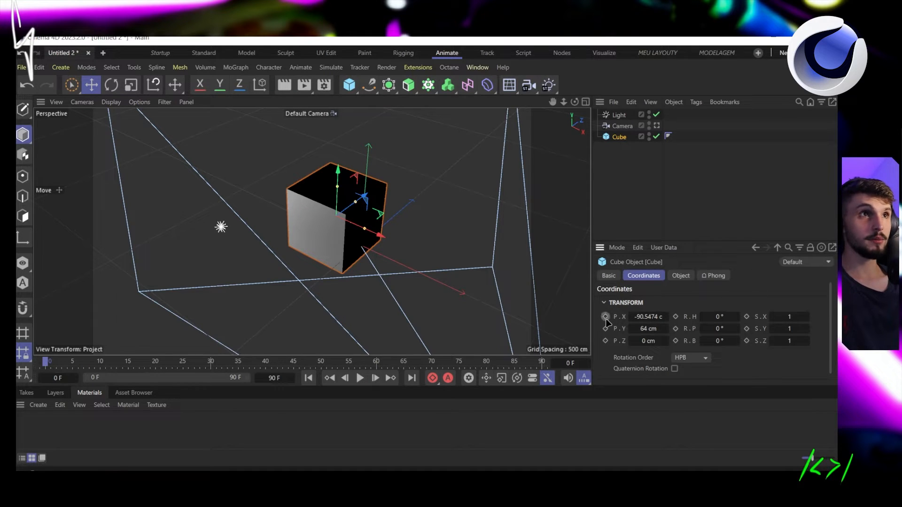
{"action": "left_click_drag", "start_coordinate": [605, 317], "coordinate": [612, 335]}
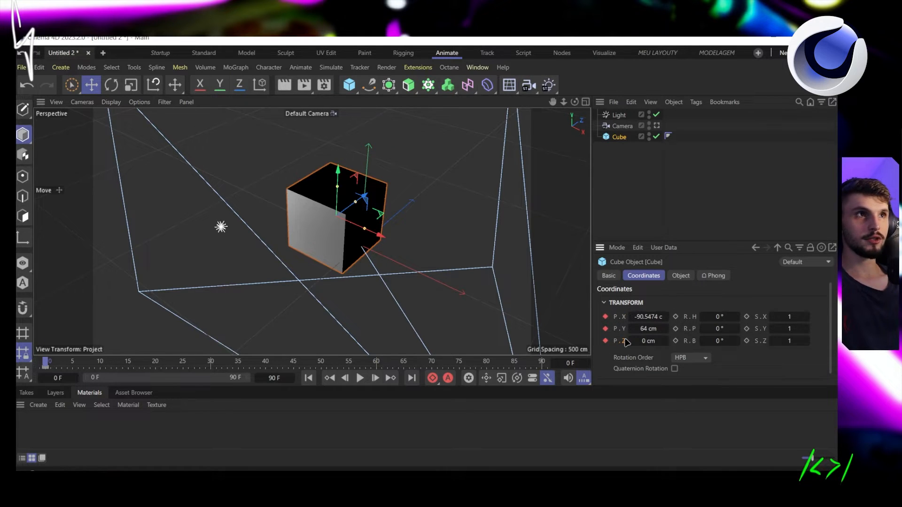
At frame 28, move the cube to about X 144.45, Y -95.2 and Z 293.19 cm, and keyframe its position
{"action": "left_click_drag", "start_coordinate": [94, 366], "coordinate": [202, 366]}
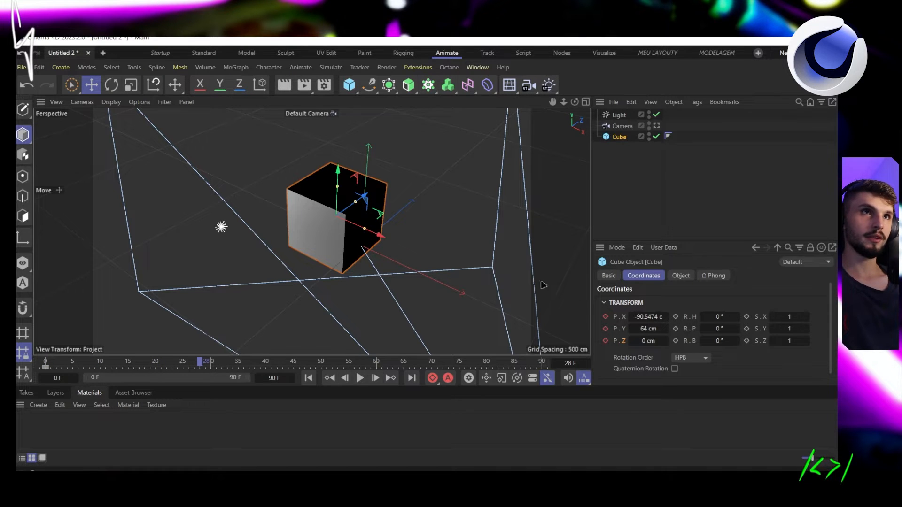
{"action": "left_click_drag", "start_coordinate": [641, 317], "coordinate": [691, 317]}
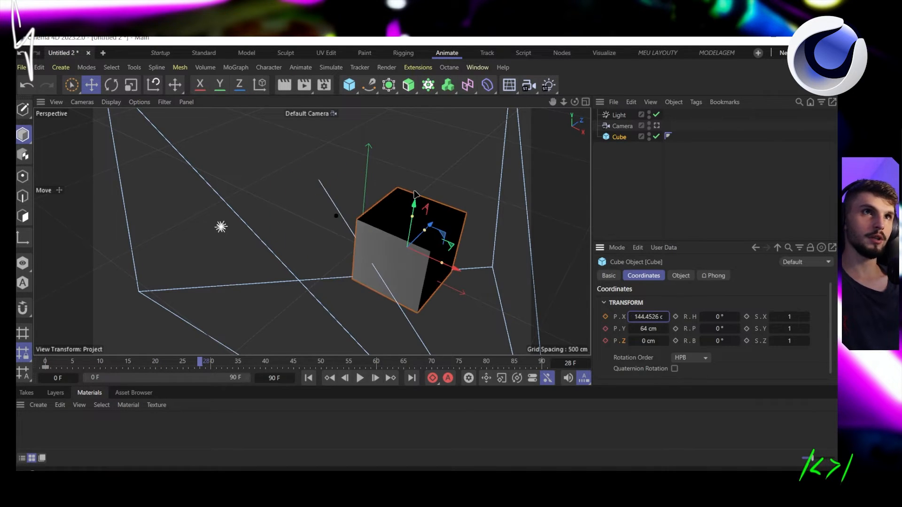
{"action": "left_click_drag", "start_coordinate": [425, 229], "coordinate": [451, 203]}
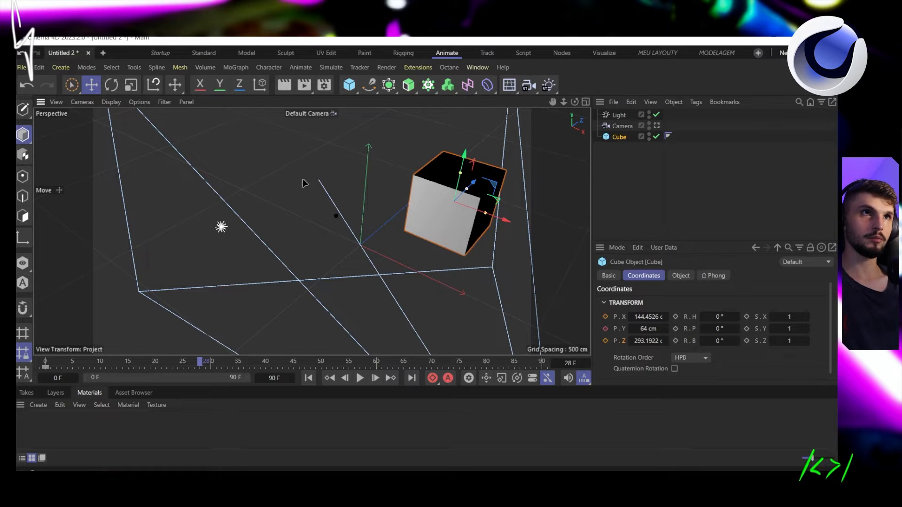
{"action": "middle_click_drag", "start_coordinate": [303, 181], "coordinate": [157, 170], "text": "alt"}
{"action": "left_click_drag", "start_coordinate": [314, 151], "coordinate": [313, 194]}
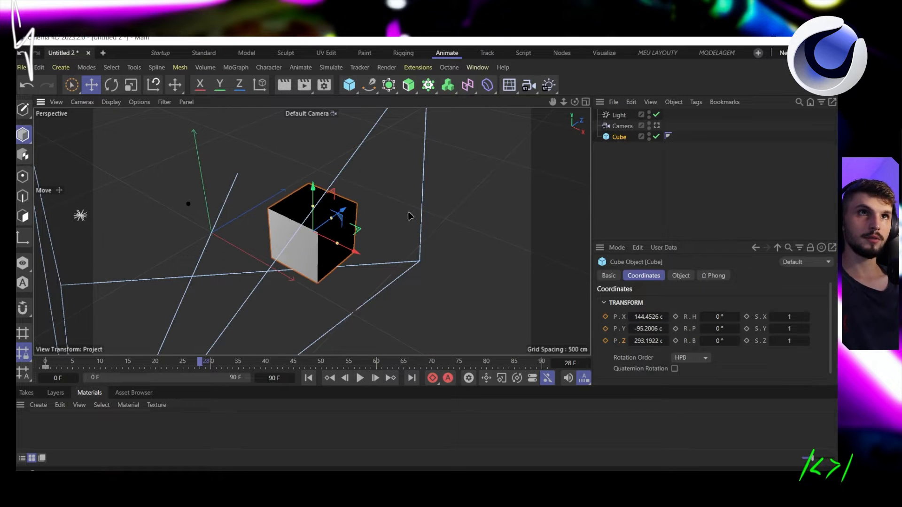
{"action": "left_click", "coordinate": [605, 317]}
{"action": "left_click", "coordinate": [605, 328]}
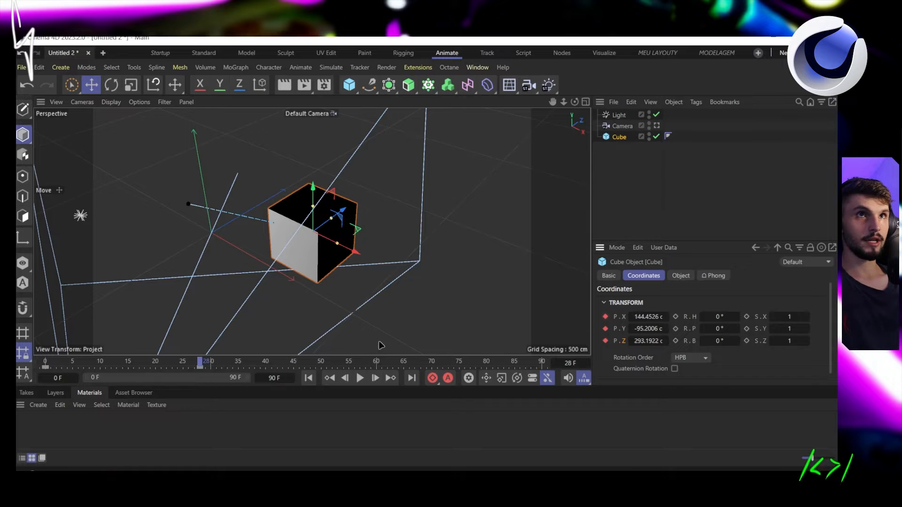
Preview the cube's movement by playing the animation and scrubbing between its two position keyframes, ending at frame 31
{"action": "key", "text": "F6"}
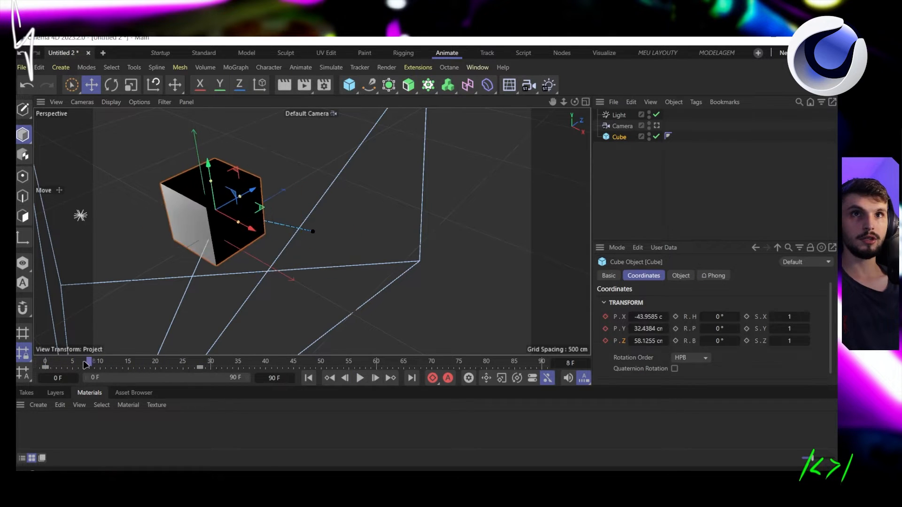
{"action": "left_click", "coordinate": [189, 361]}
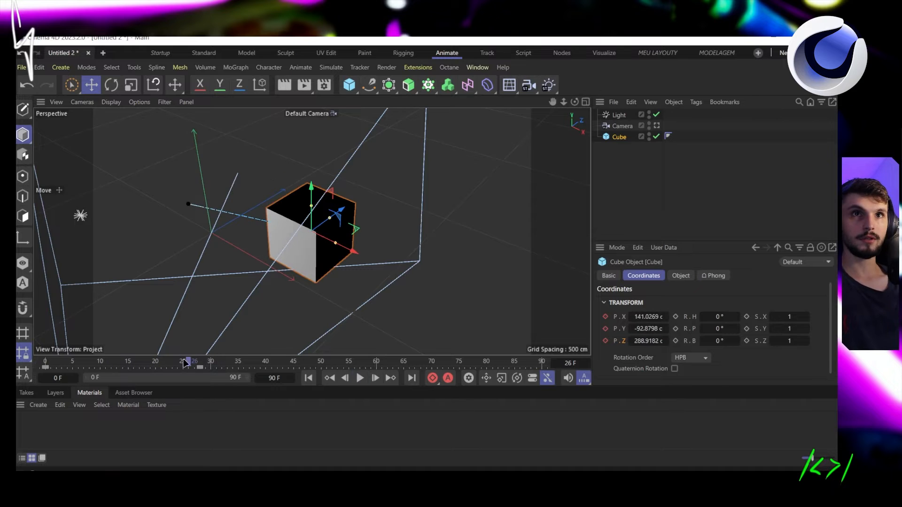
{"action": "left_click_drag", "start_coordinate": [147, 364], "coordinate": [46, 363]}
{"action": "key", "text": "F8"}
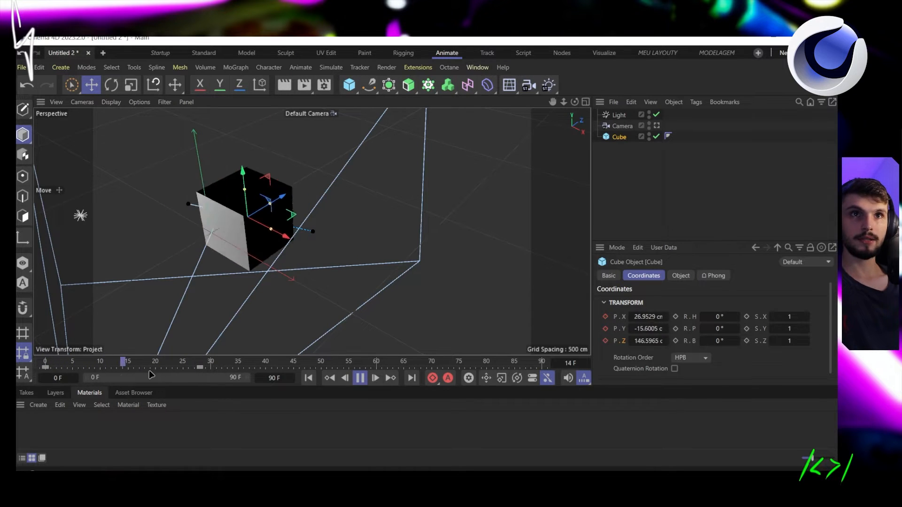
{"action": "key", "text": "F8"}
{"action": "left_click_drag", "start_coordinate": [193, 363], "coordinate": [216, 360]}
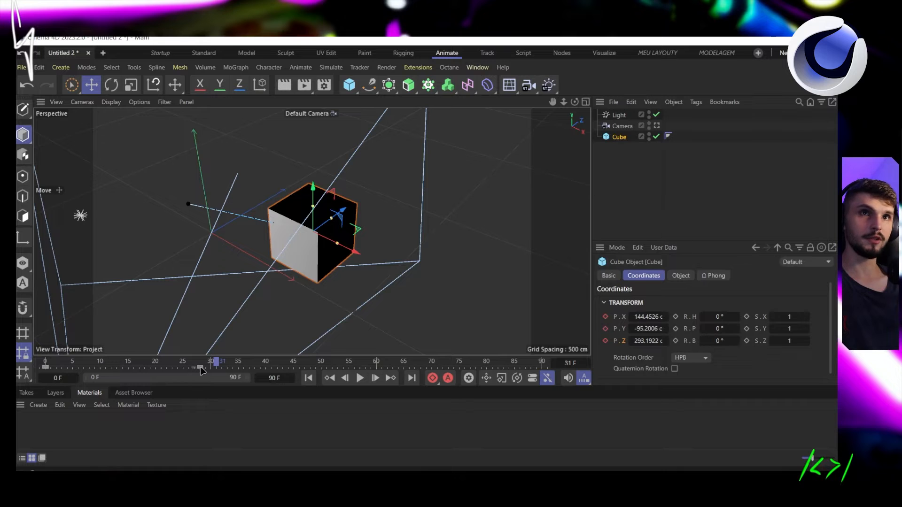
Move the cube's ending position keyframe from frame 28 to frame 47
{"action": "left_click", "coordinate": [200, 369]}
{"action": "left_click_drag", "start_coordinate": [201, 369], "coordinate": [53, 362]}
{"action": "left_click", "coordinate": [353, 221]}
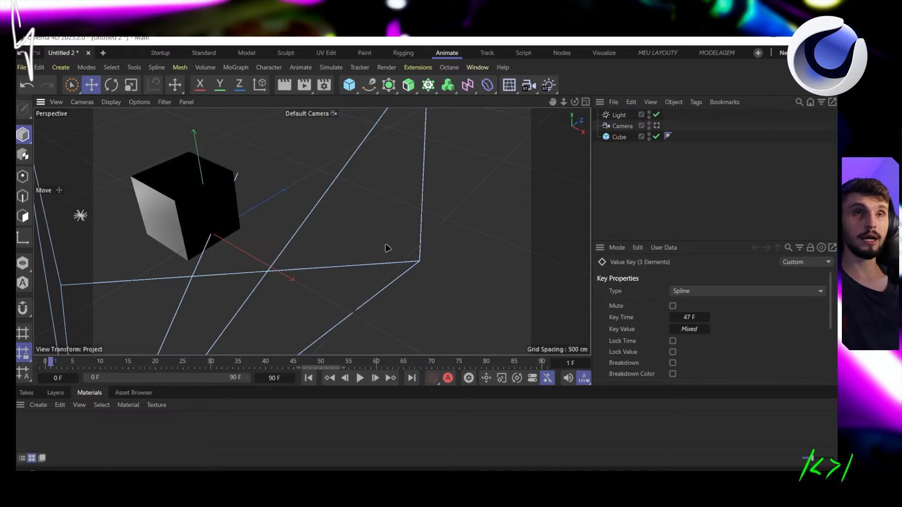
Open the F-Curve timeline and frame the cube's complete position curves
{"action": "middle_click_drag", "start_coordinate": [282, 208], "coordinate": [360, 233], "text": "alt"}
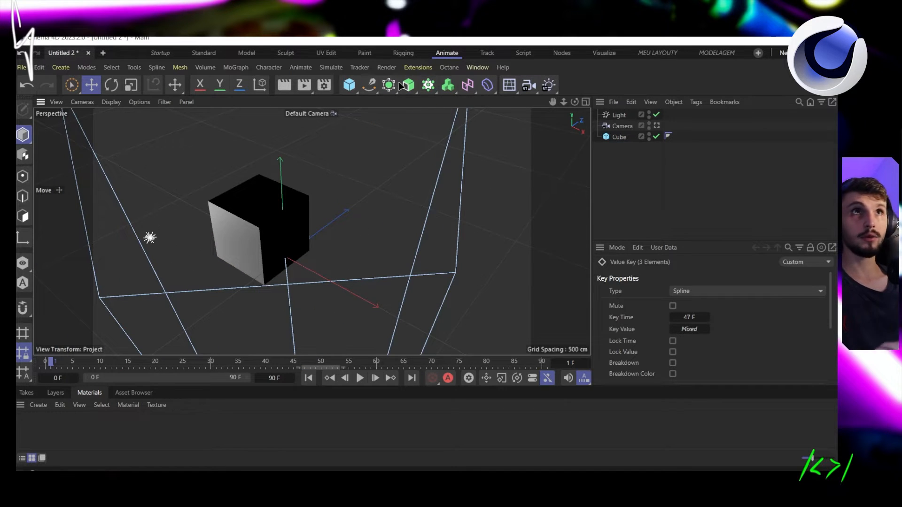
{"action": "left_click", "coordinate": [479, 69]}
{"action": "mouse_move", "coordinate": [483, 71]}
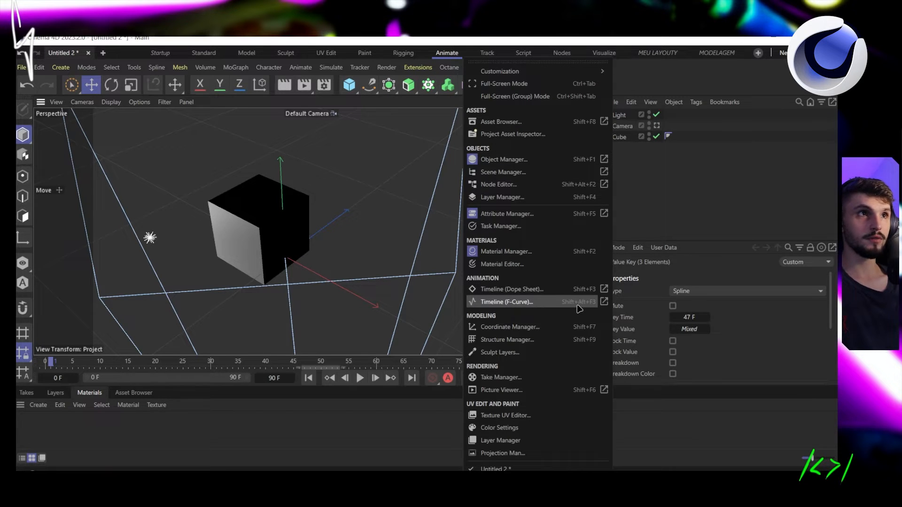
{"action": "left_click", "coordinate": [507, 302]}
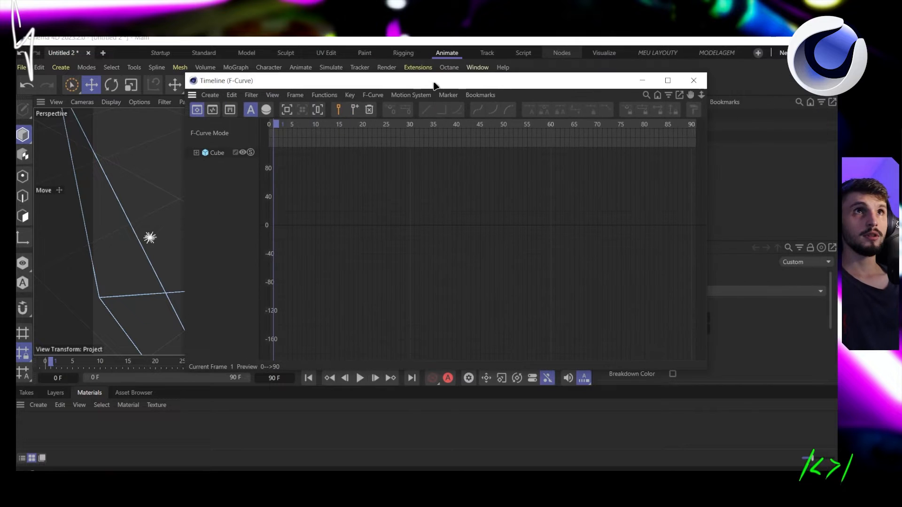
{"action": "left_click", "coordinate": [207, 155]}
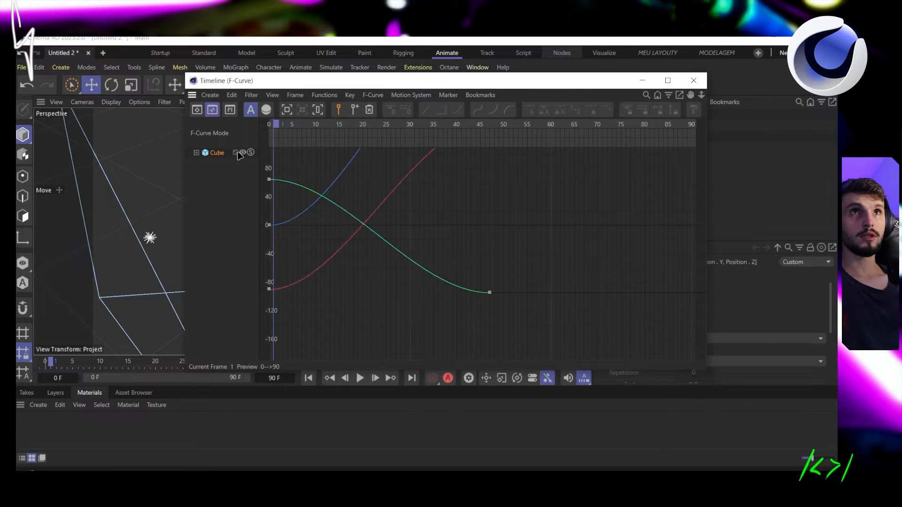
{"action": "key", "text": "h"}
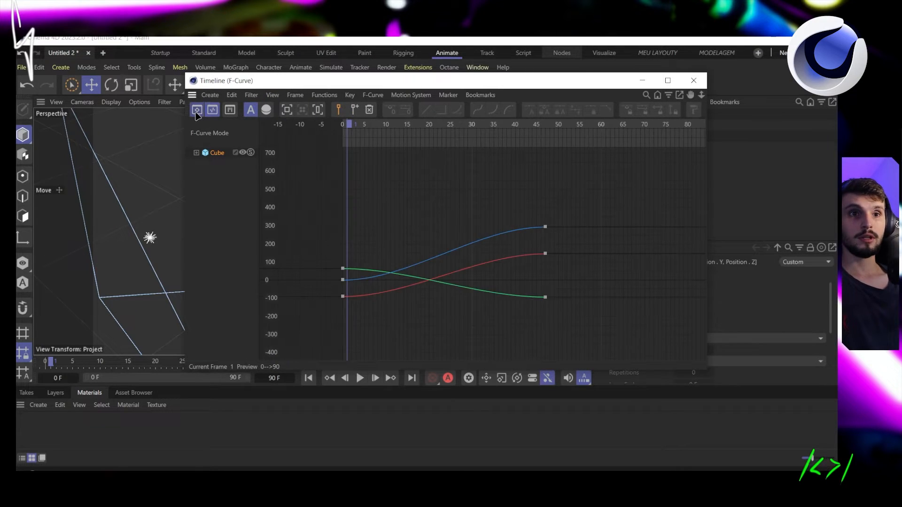
Switch the timeline to Dope Sheet mode, expand the cube's Position tracks, and select all their keyframes
{"action": "left_click", "coordinate": [197, 113]}
{"action": "left_click_drag", "start_coordinate": [557, 196], "coordinate": [509, 114]}
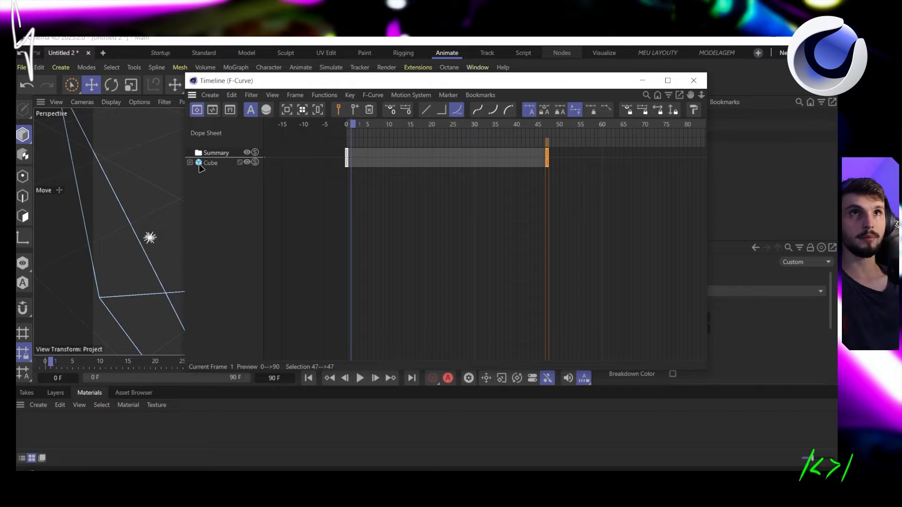
{"action": "left_click", "coordinate": [189, 163]}
{"action": "left_click", "coordinate": [197, 172]}
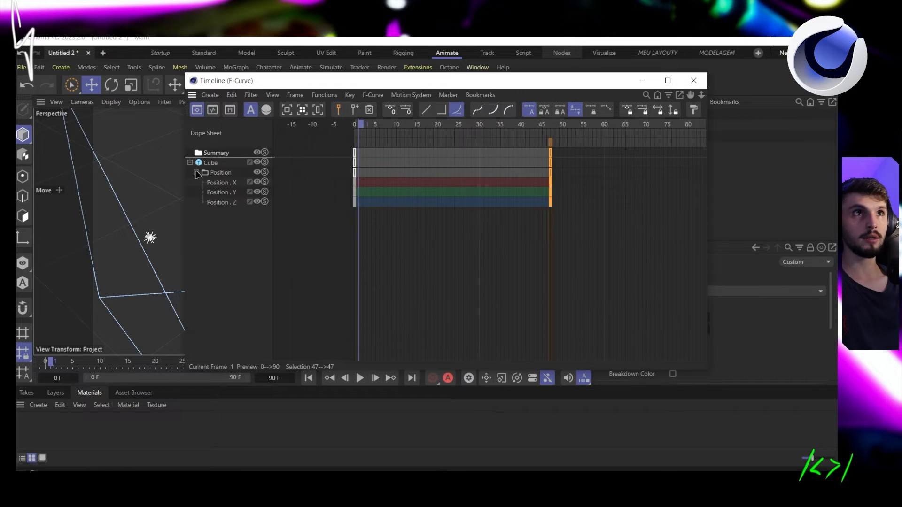
{"action": "left_click", "coordinate": [221, 202]}
{"action": "left_click_drag", "start_coordinate": [582, 241], "coordinate": [540, 171]}
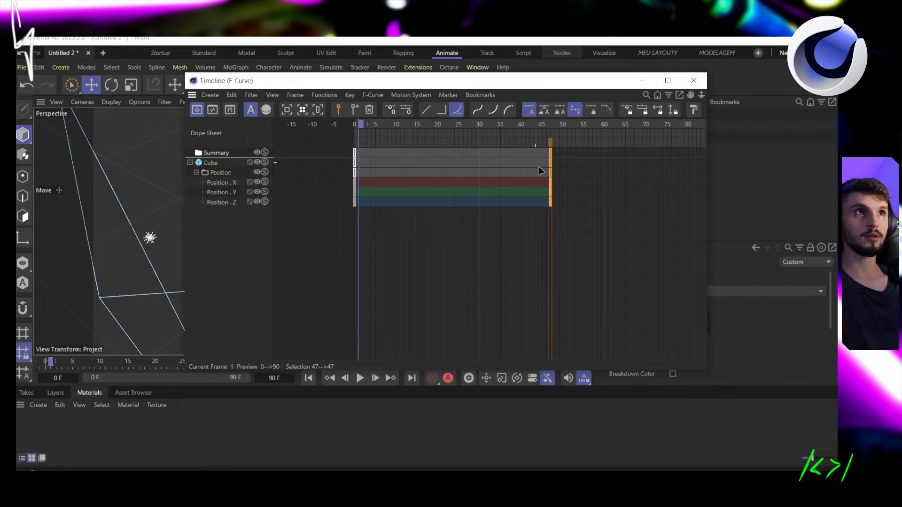
{"action": "key", "text": "ctrl+a"}
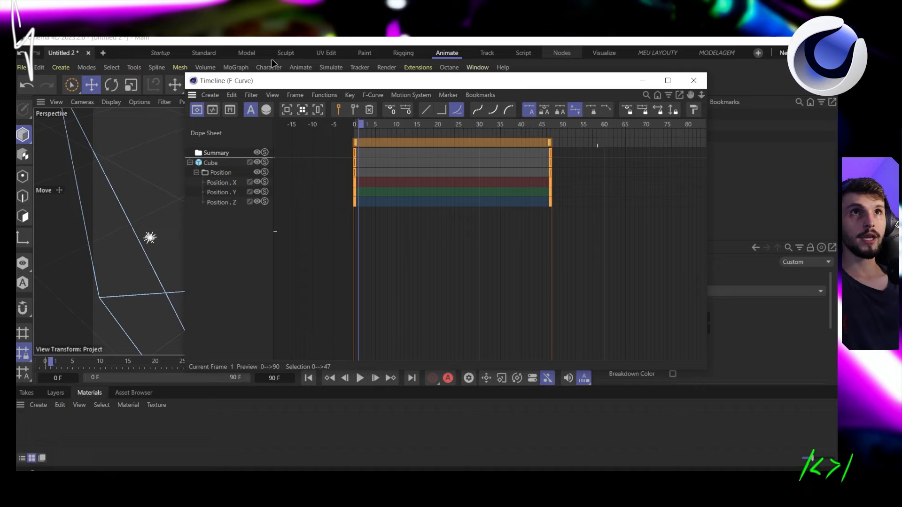
Return to F-Curve mode and stretch the frame 47 keys' tangents back to about frame -14 for a long ease-out
{"action": "left_click", "coordinate": [207, 109]}
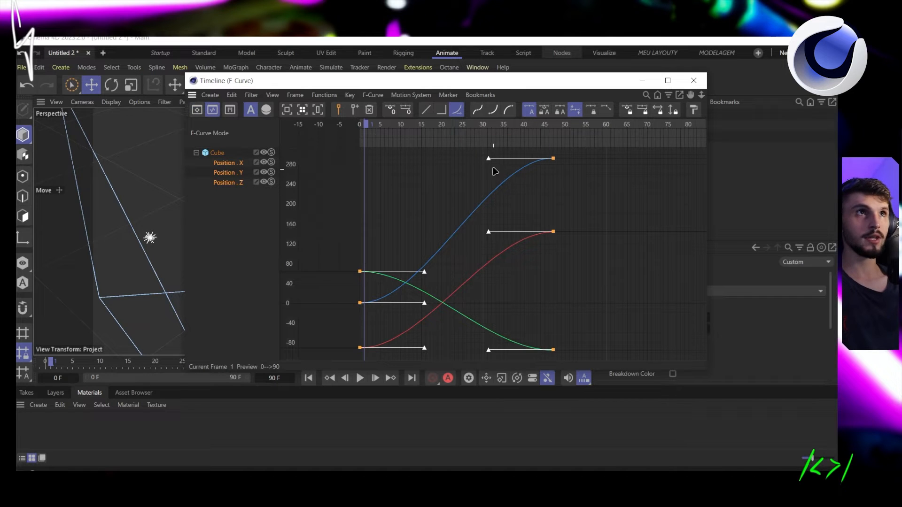
{"action": "left_click_drag", "start_coordinate": [569, 358], "coordinate": [497, 148]}
{"action": "left_click_drag", "start_coordinate": [488, 158], "coordinate": [303, 158]}
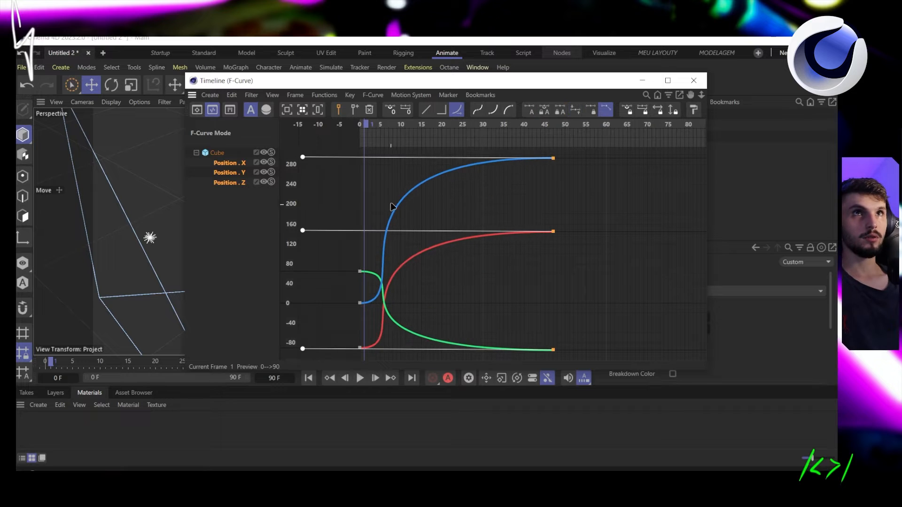
{"action": "key", "text": "h"}
Examine the cube's Position X, Position Y and Position Z curves one at a time
{"action": "left_click", "coordinate": [231, 164]}
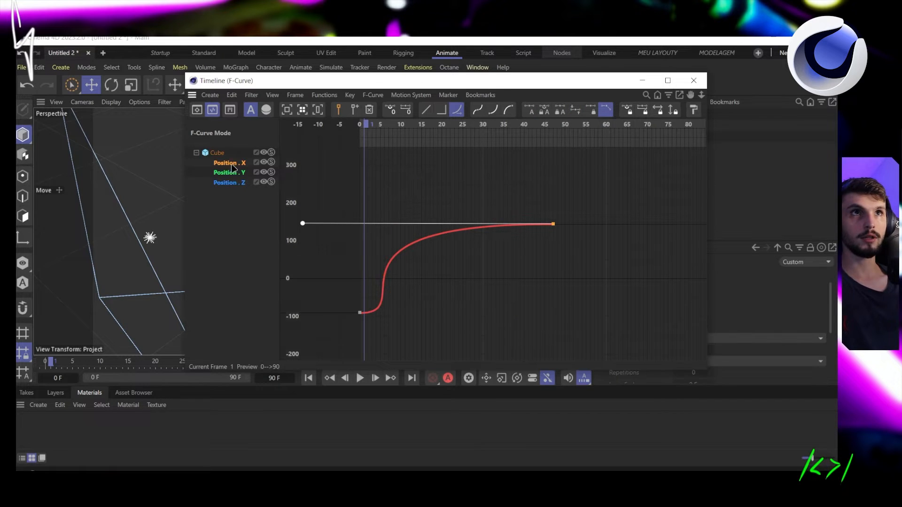
{"action": "left_click", "coordinate": [232, 173]}
{"action": "left_click", "coordinate": [230, 183]}
{"action": "left_click", "coordinate": [231, 173]}
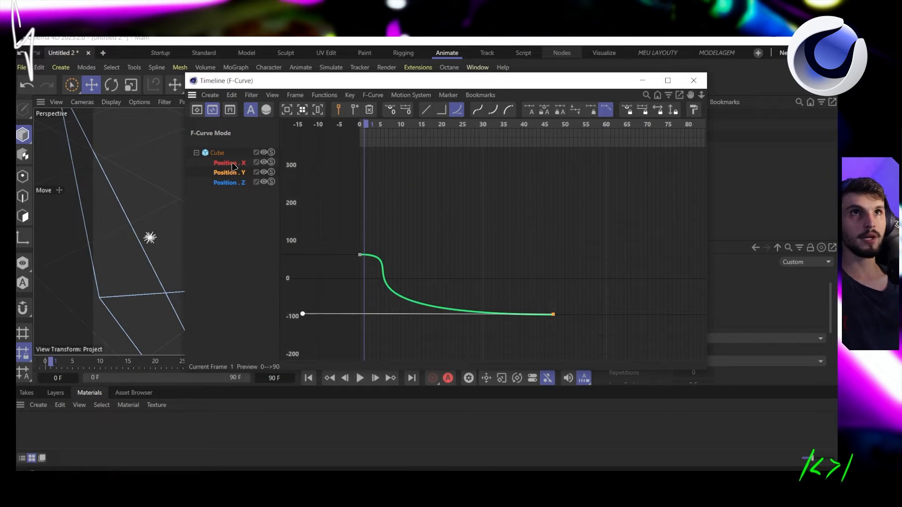
{"action": "left_click", "coordinate": [231, 164]}
{"action": "left_click", "coordinate": [231, 173]}
{"action": "left_click", "coordinate": [231, 183]}
{"action": "left_click", "coordinate": [232, 173]}
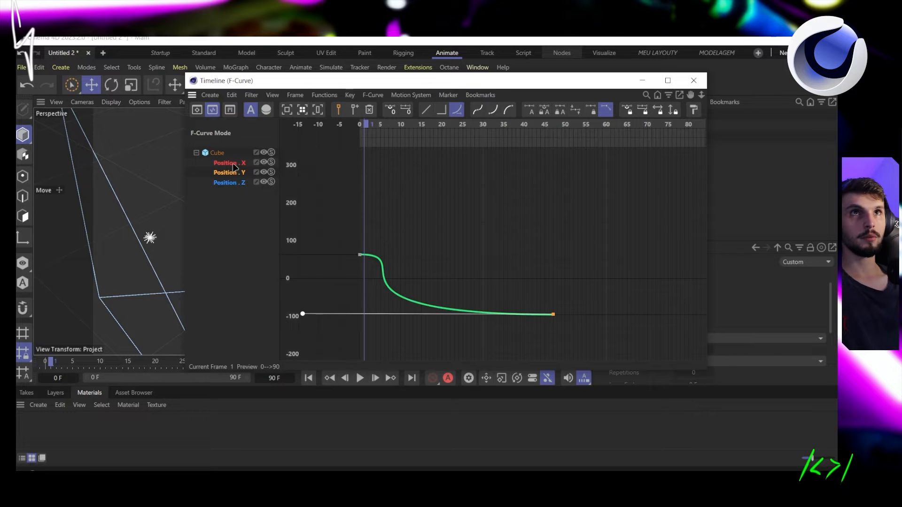
{"action": "left_click", "coordinate": [231, 163]}
Close the F-Curve timeline and play the eased cube animation from frame 0
{"action": "left_click", "coordinate": [694, 81]}
{"action": "left_click", "coordinate": [125, 361]}
{"action": "left_click_drag", "start_coordinate": [125, 361], "coordinate": [45, 361]}
{"action": "key", "text": "F8"}
{"action": "key", "text": "F8"}
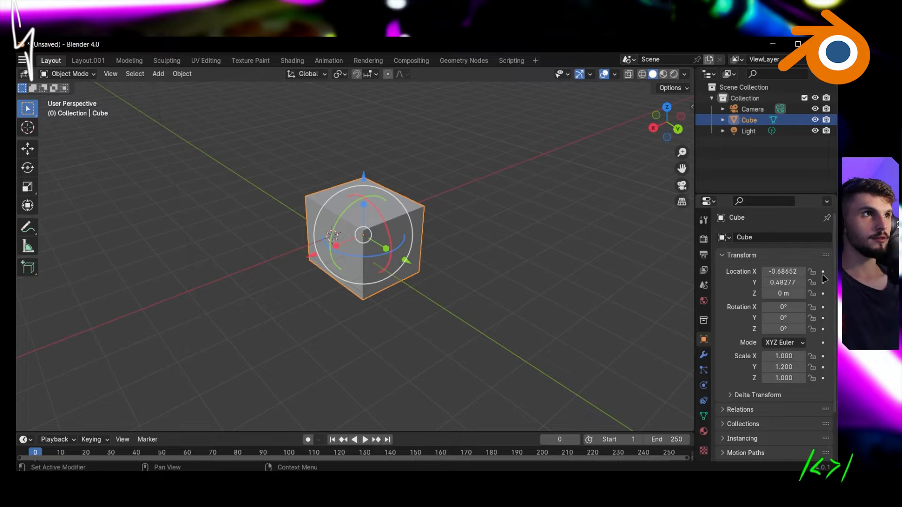
Switch to Blender, keyframe the cube's location at frame 0, and play the timeline up to frame 109
{"action": "left_click", "coordinate": [823, 294]}
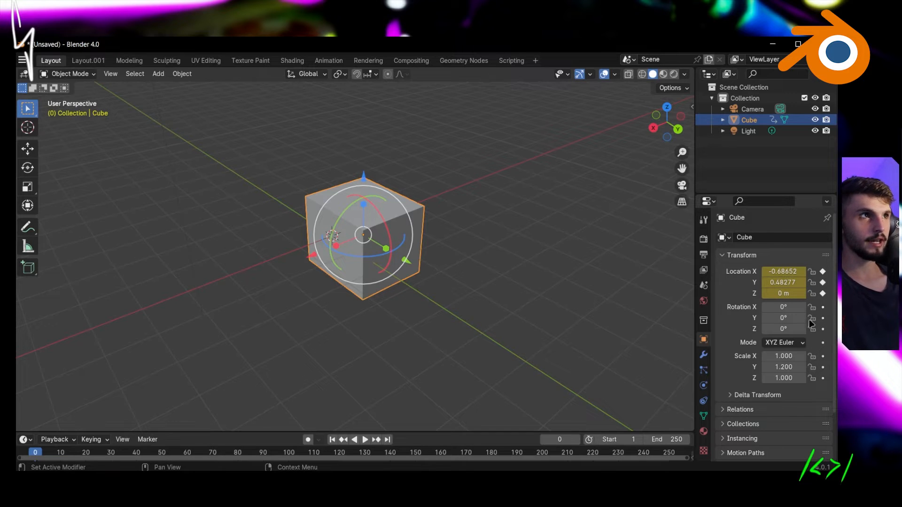
{"action": "key", "text": "space"}
{"action": "key", "text": "space"}
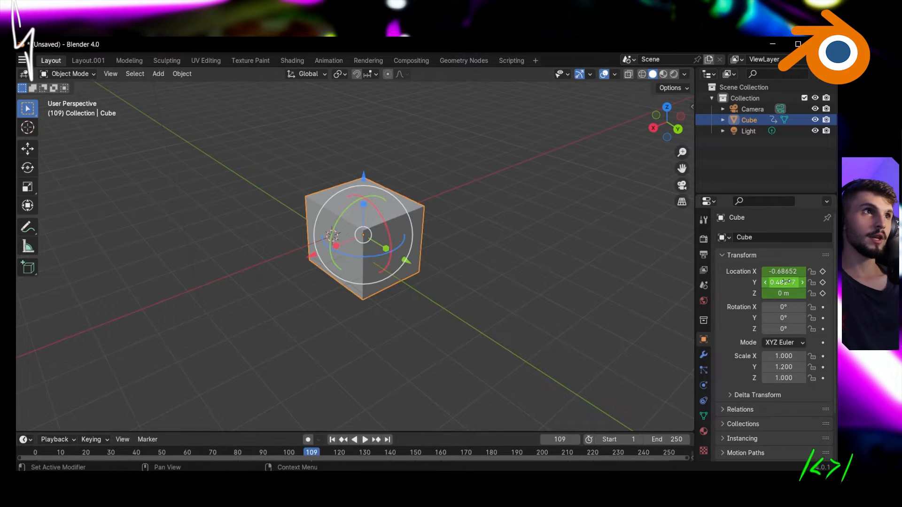
Set the cube's location to X 2.5335, Y 1.5528 and Z 1.03 m, and keyframe it at frame 109
{"action": "left_click_drag", "start_coordinate": [785, 272], "coordinate": [898, 272]}
{"action": "left_click_drag", "start_coordinate": [785, 283], "coordinate": [827, 282]}
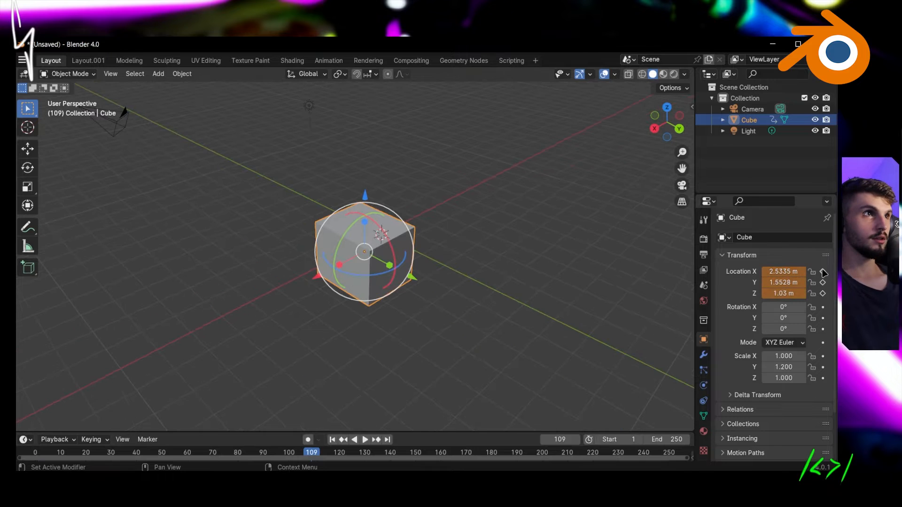
{"action": "left_click", "coordinate": [823, 272]}
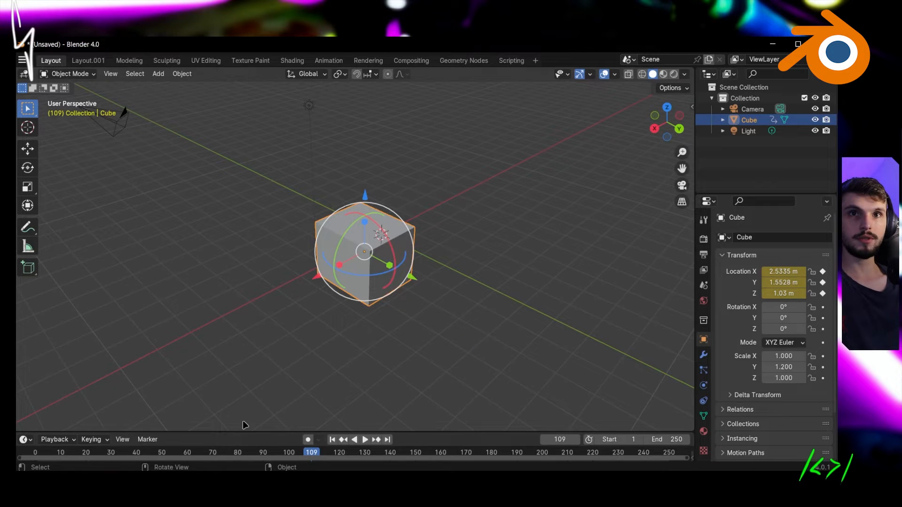
Enlarge the timeline area, change it to the Dope Sheet editor, and look at the available Dope Sheet modes
{"action": "left_click_drag", "start_coordinate": [244, 431], "coordinate": [282, 350]}
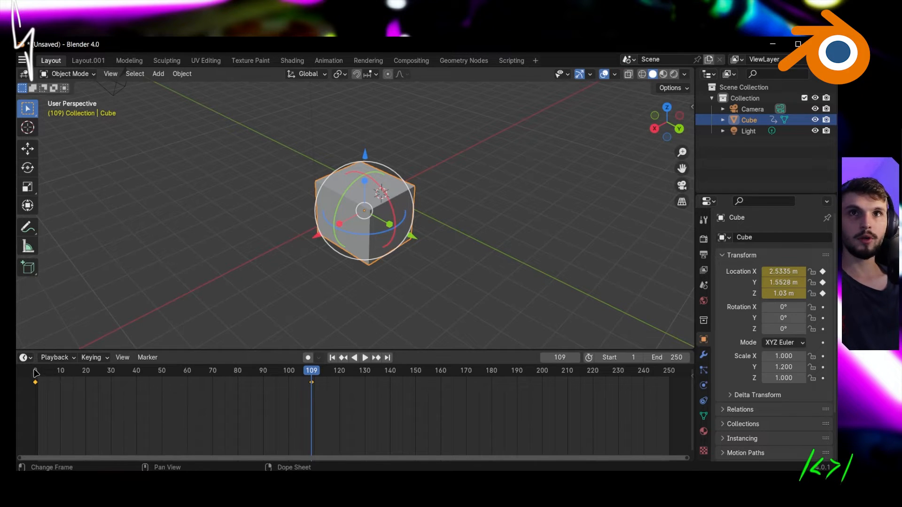
{"action": "left_click", "coordinate": [23, 357]}
{"action": "left_click", "coordinate": [25, 358]}
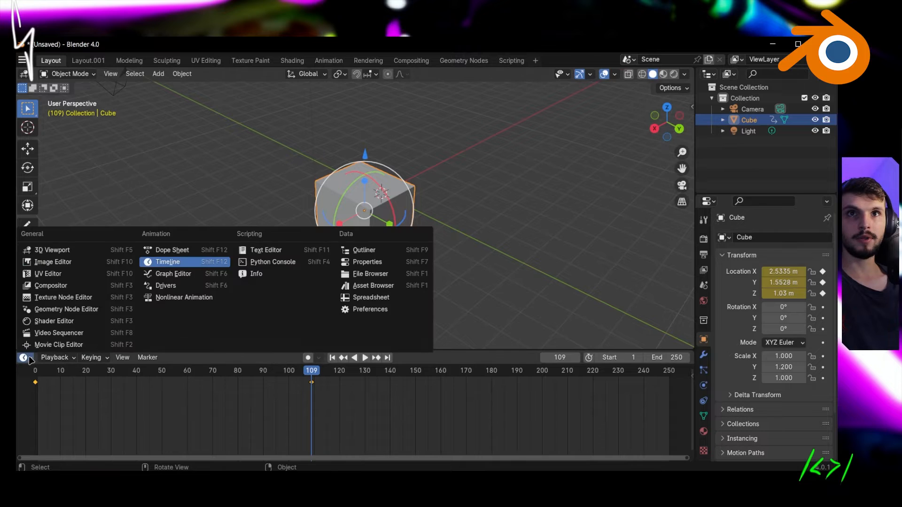
{"action": "left_click", "coordinate": [183, 251]}
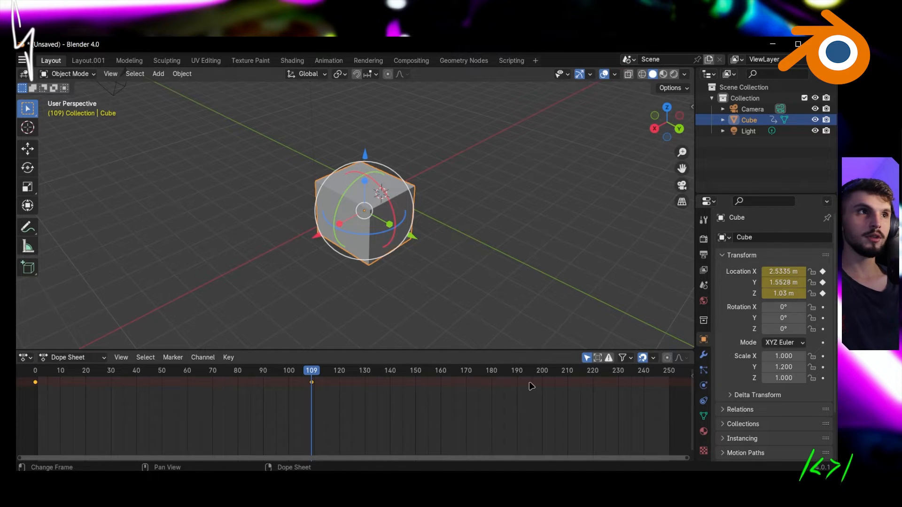
{"action": "left_click", "coordinate": [55, 359]}
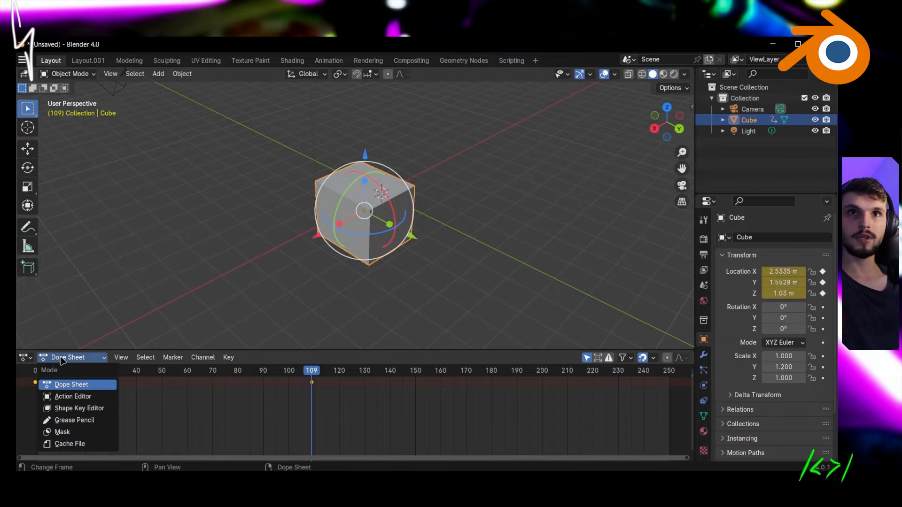
Change the Dope Sheet area to the Graph Editor and examine the cube's location curves up close
{"action": "left_click", "coordinate": [24, 357]}
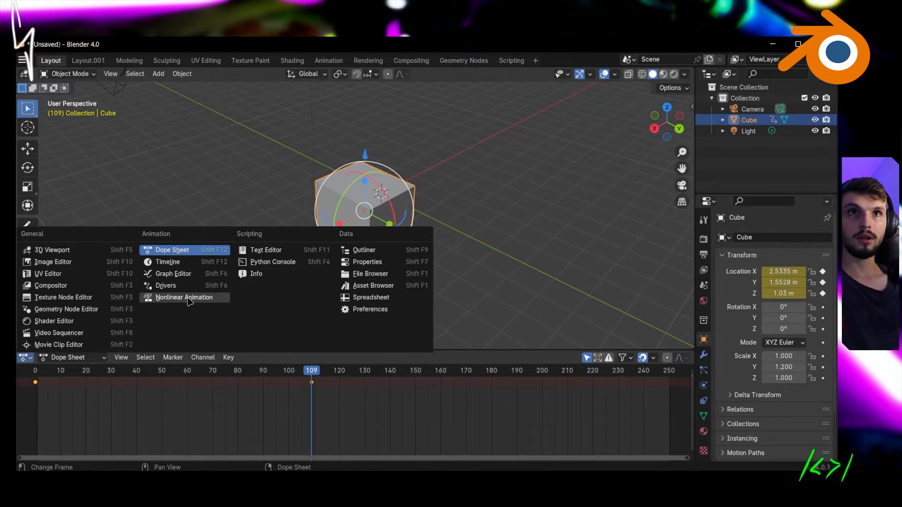
{"action": "left_click", "coordinate": [193, 277]}
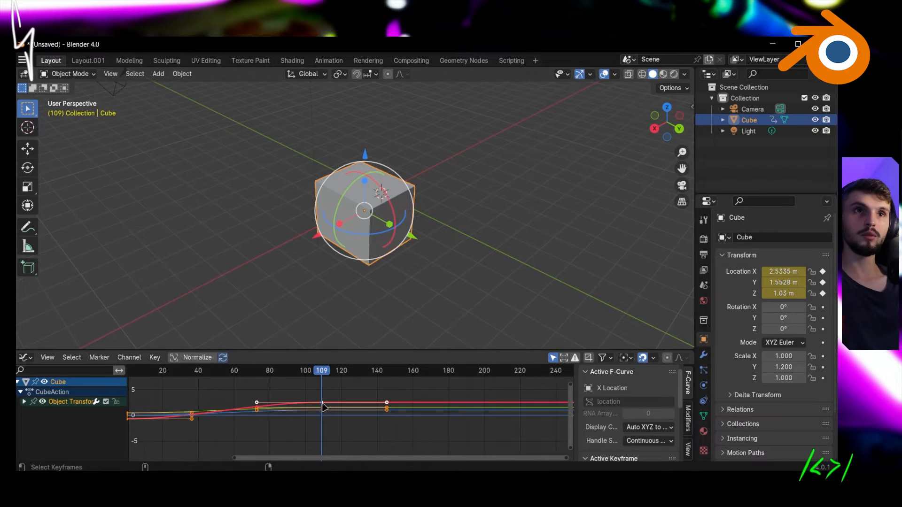
{"action": "middle_click_drag", "start_coordinate": [348, 387], "coordinate": [378, 368]}
{"action": "scroll", "coordinate": [363, 396], "scroll_direction": "up", "scroll_amount": 2}
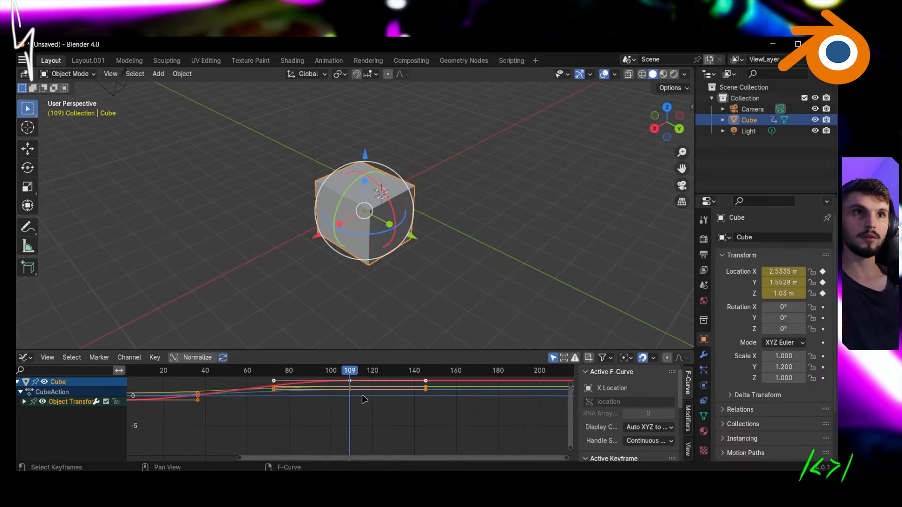
{"action": "scroll", "coordinate": [278, 411], "scroll_direction": "up", "scroll_amount": 2}
Try moving the incoming handle of the X Location curve's keyframe at frame 109, and undo the change
{"action": "left_click_drag", "start_coordinate": [535, 429], "coordinate": [418, 358]}
{"action": "left_click_drag", "start_coordinate": [283, 394], "coordinate": [213, 388]}
{"action": "key", "text": "ctrl+z"}
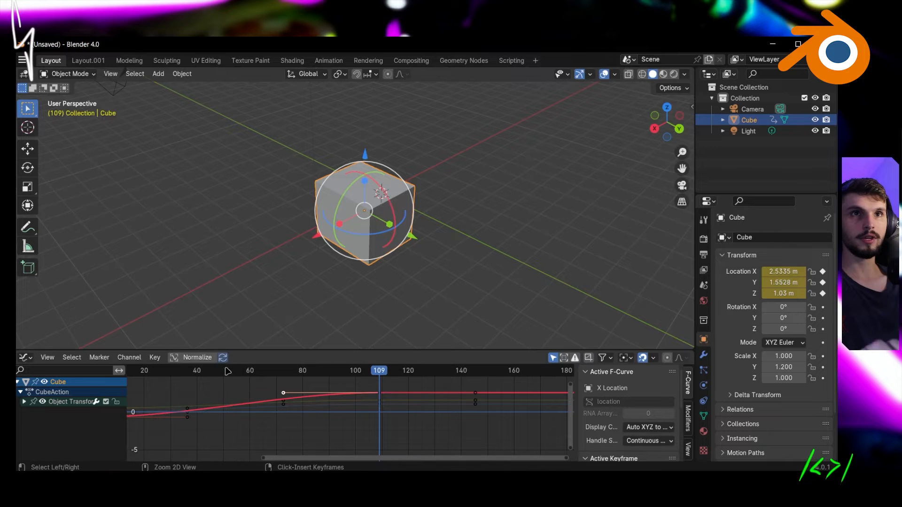
Change the Graph Editor area back to the Dope Sheet
{"action": "left_click", "coordinate": [25, 358]}
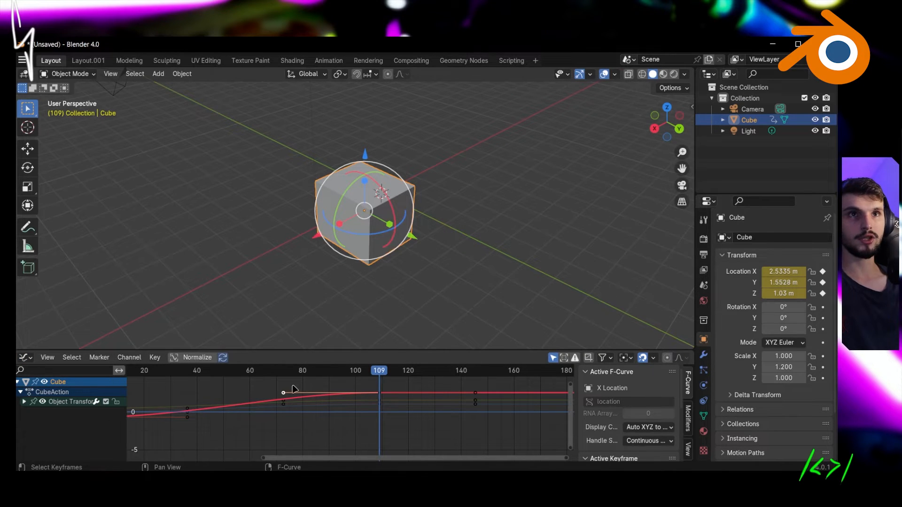
{"action": "left_click", "coordinate": [26, 359]}
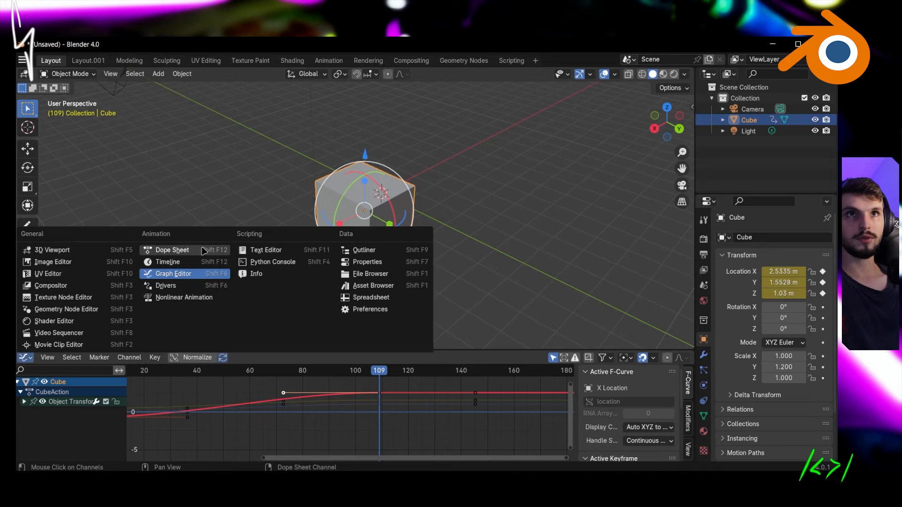
{"action": "left_click", "coordinate": [200, 254]}
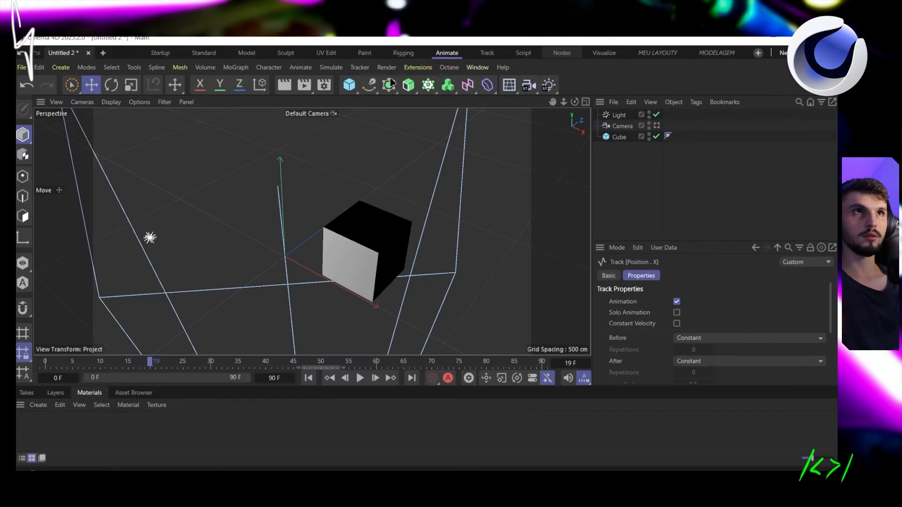
In Cinema 4D, open the Timeline (Dope Sheet), enlarge its window to examine the cube's keys, and close it
{"action": "left_click", "coordinate": [478, 68]}
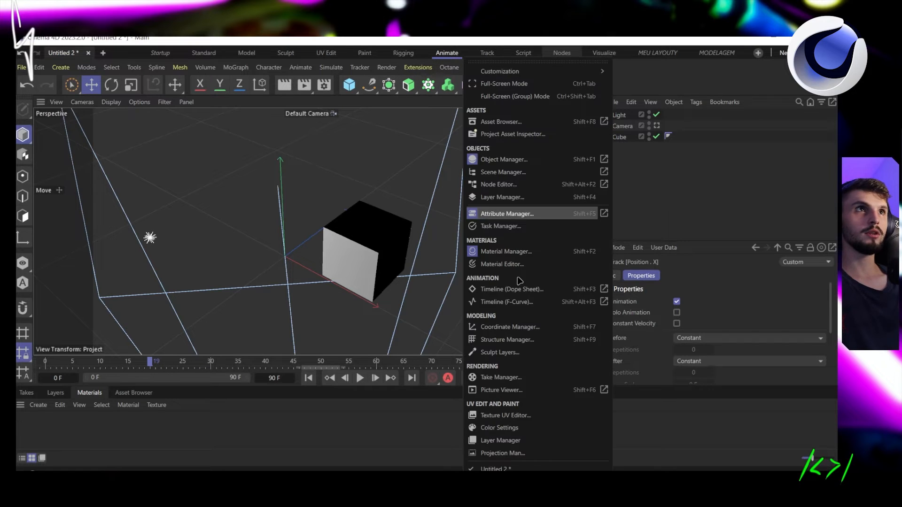
{"action": "left_click", "coordinate": [512, 289]}
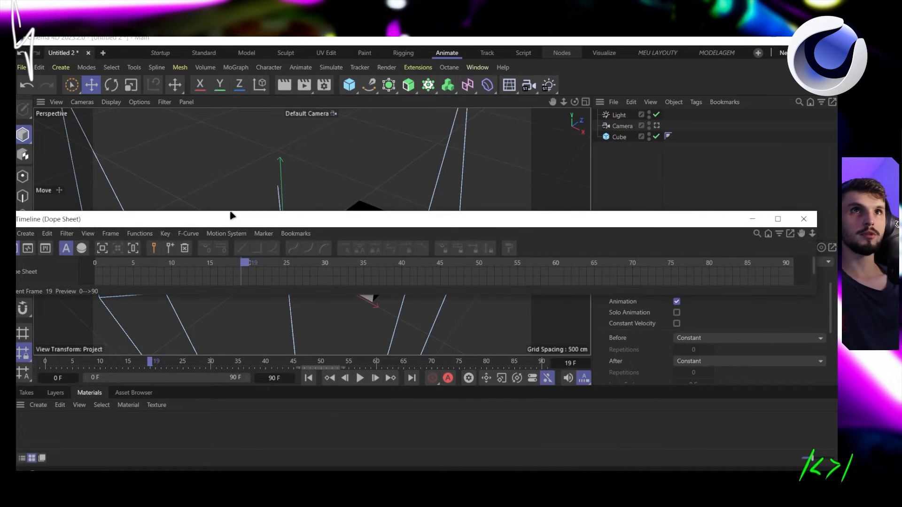
{"action": "left_click_drag", "start_coordinate": [232, 214], "coordinate": [281, 181]}
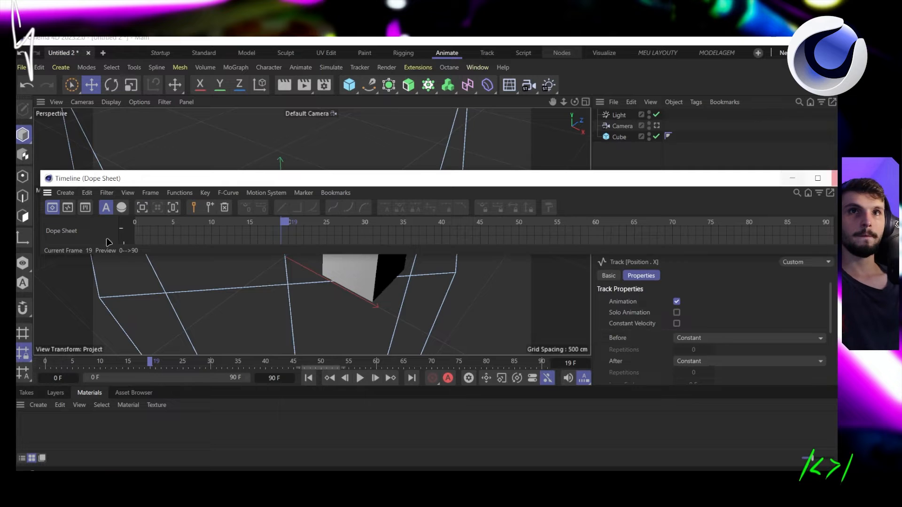
{"action": "left_click_drag", "start_coordinate": [41, 254], "coordinate": [407, 385]}
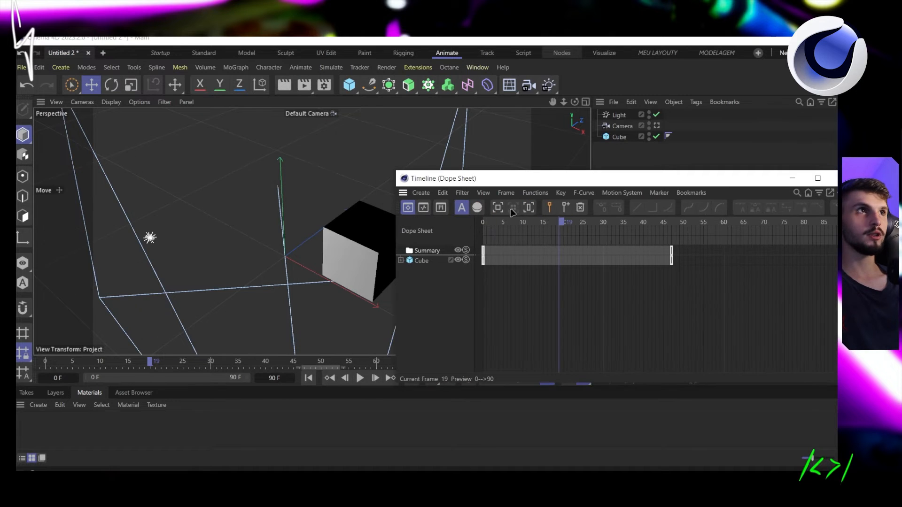
{"action": "left_click_drag", "start_coordinate": [694, 179], "coordinate": [493, 174]}
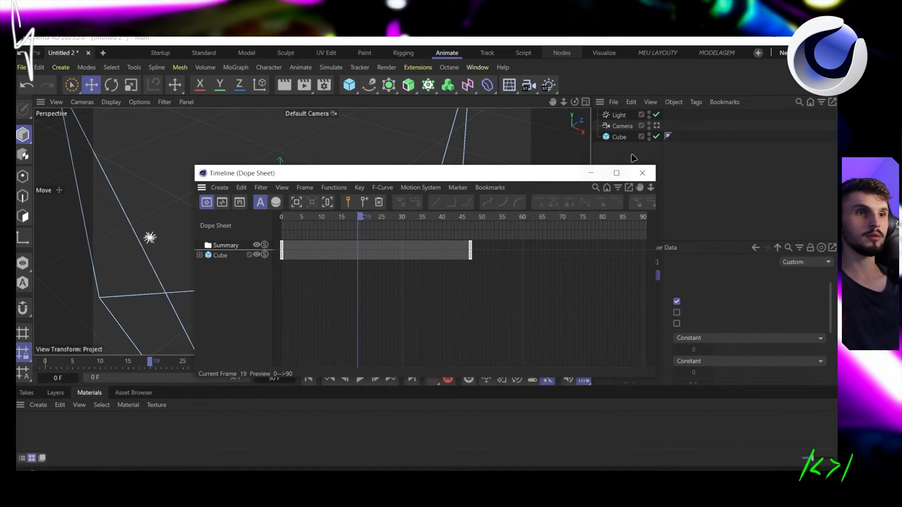
{"action": "left_click", "coordinate": [643, 175]}
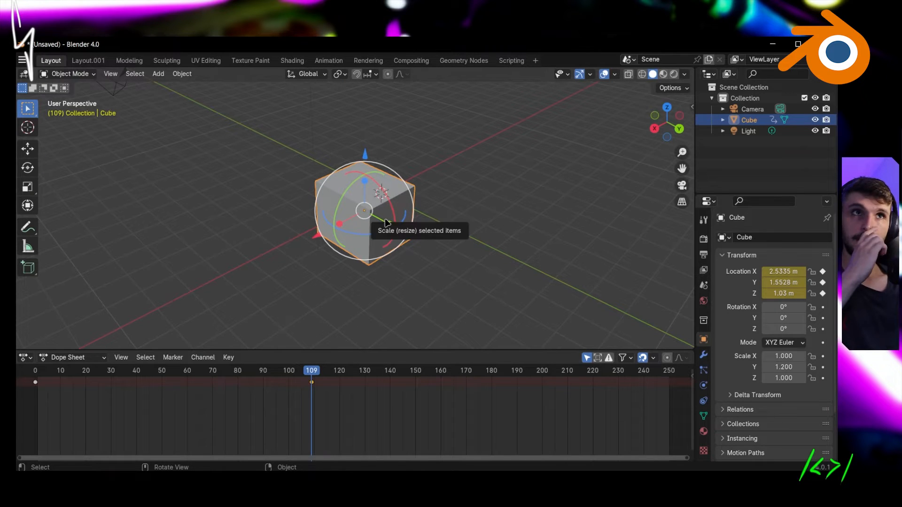
In Blender, set the cube's location to X 6.2335, Y 4.8328 and Z 2.92 m at frame 161, and keyframe it
{"action": "left_click_drag", "start_coordinate": [315, 375], "coordinate": [443, 381]}
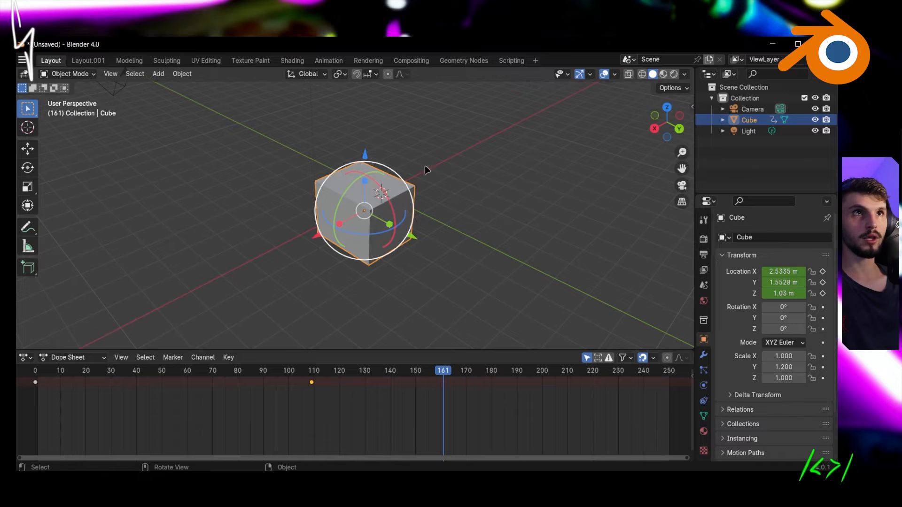
{"action": "left_click_drag", "start_coordinate": [783, 271], "coordinate": [854, 282]}
{"action": "left_click_drag", "start_coordinate": [784, 293], "coordinate": [824, 293]}
{"action": "middle_click_drag", "start_coordinate": [378, 246], "coordinate": [386, 218]}
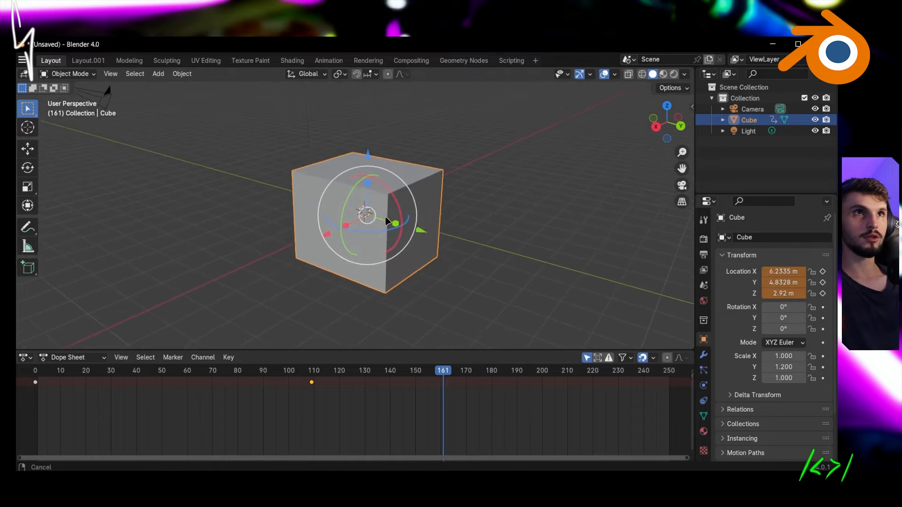
{"action": "scroll", "coordinate": [388, 219], "scroll_direction": "down", "scroll_amount": 5}
{"action": "key", "text": "i"}
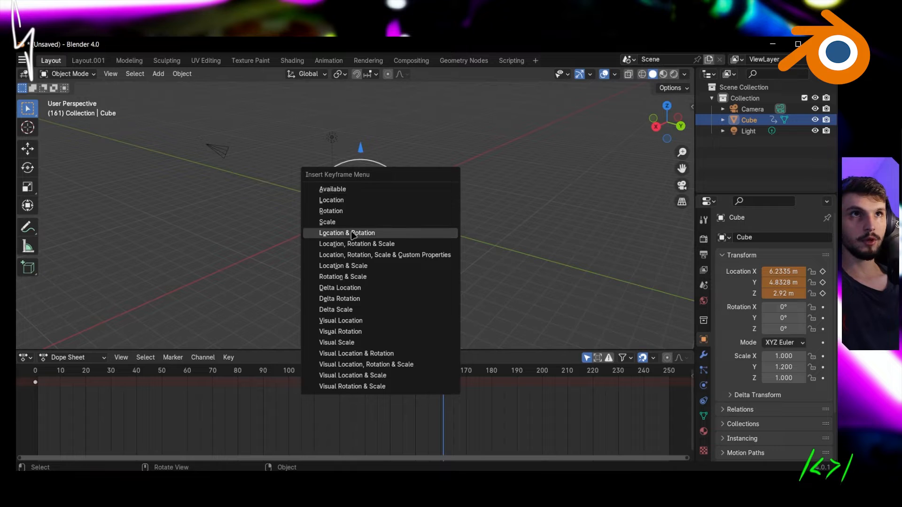
{"action": "left_click", "coordinate": [355, 201]}
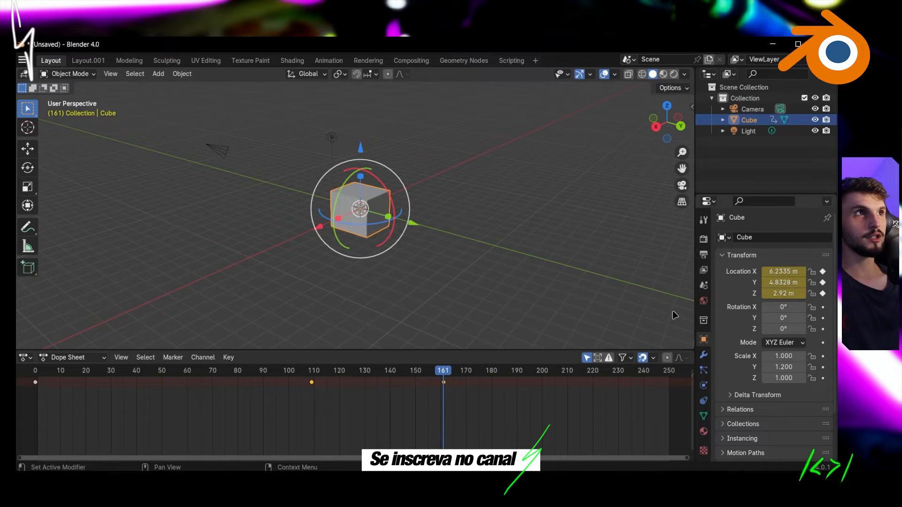
At frame 184, move the cube to about X 9.43 m, Y 13.54 m and keyframe its location
{"action": "left_click_drag", "start_coordinate": [301, 371], "coordinate": [502, 371]}
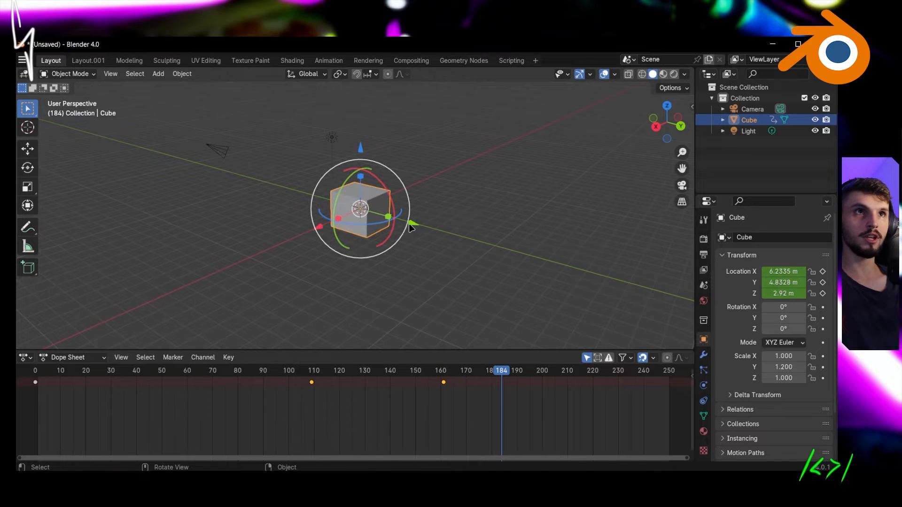
{"action": "key", "text": "g"}
{"action": "left_click", "coordinate": [479, 329]}
{"action": "key", "text": "g"}
{"action": "left_click", "coordinate": [463, 305]}
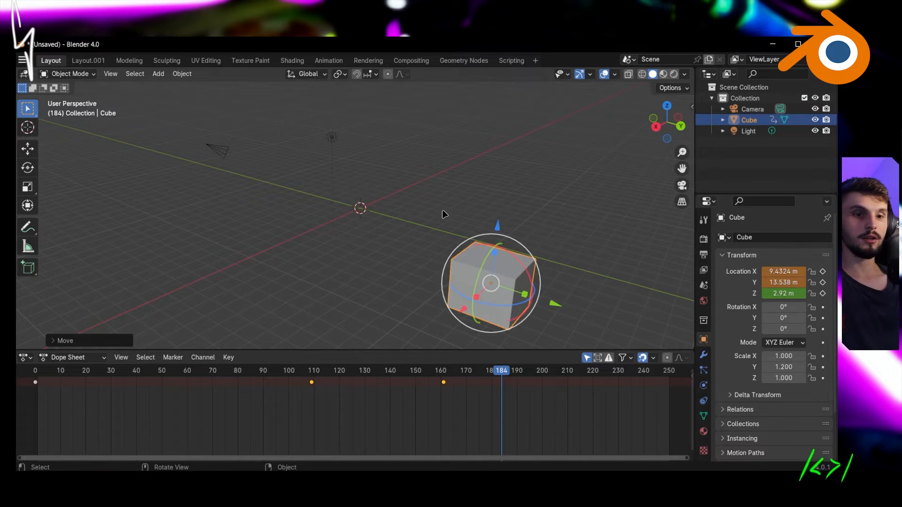
{"action": "key", "text": "i"}
{"action": "left_click", "coordinate": [444, 214]}
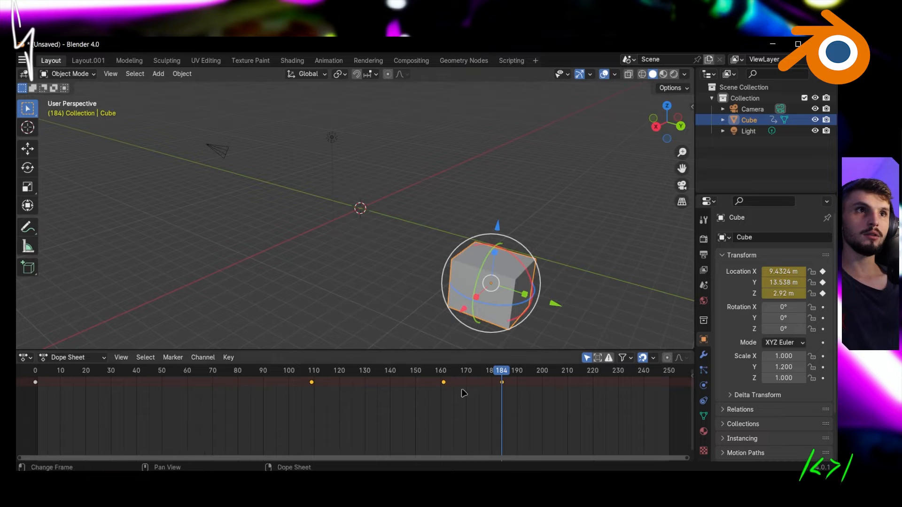
Play the cube's animation from about frame 138, replay it from frame 0, skip ahead, and stop playback
{"action": "left_click_drag", "start_coordinate": [495, 371], "coordinate": [385, 372]}
{"action": "key", "text": "space"}
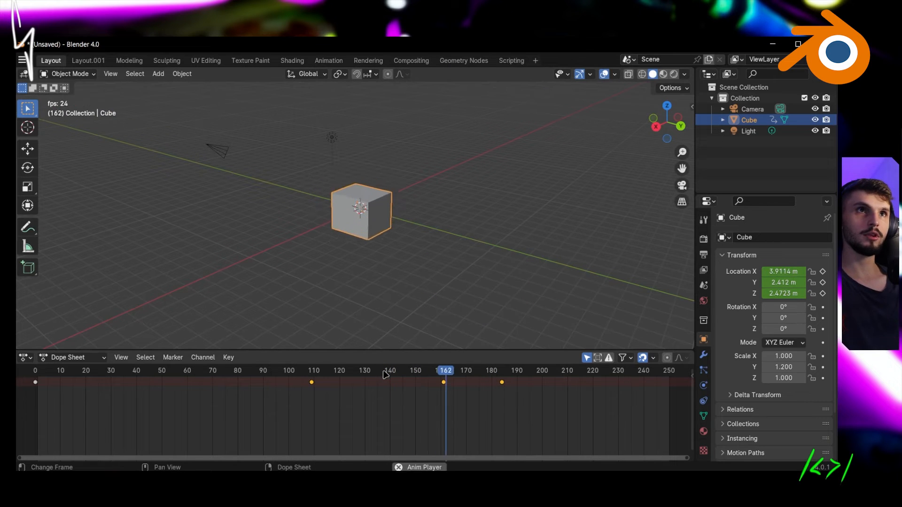
{"action": "left_click_drag", "start_coordinate": [490, 374], "coordinate": [33, 372]}
{"action": "key", "text": "space"}
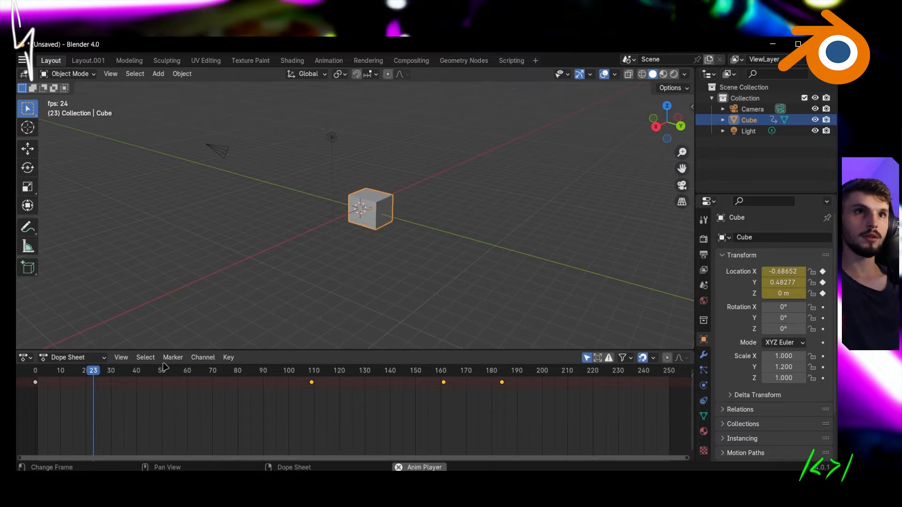
{"action": "left_click_drag", "start_coordinate": [108, 371], "coordinate": [423, 372]}
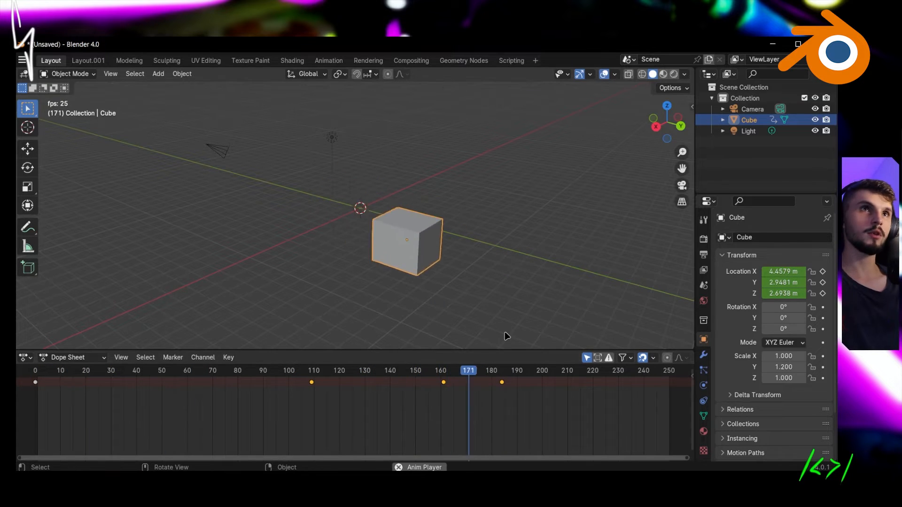
{"action": "key", "text": "space"}
Select the cube at frame 198 and rotate it freely to about X -24.6°, Y 23.6° and Z 9.7°
{"action": "middle_click_drag", "start_coordinate": [495, 275], "coordinate": [408, 223]}
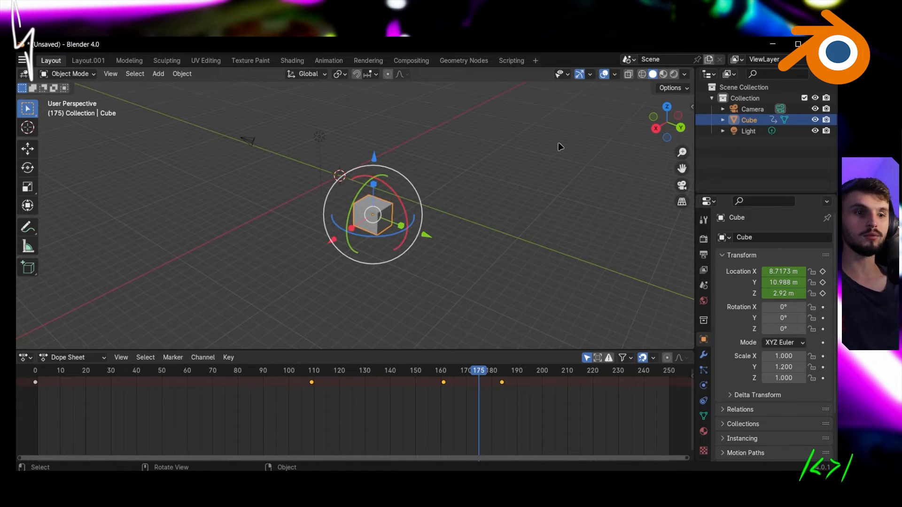
{"action": "scroll", "coordinate": [505, 167], "scroll_direction": "up", "scroll_amount": 5}
{"action": "middle_click_drag", "start_coordinate": [506, 167], "coordinate": [316, 188]}
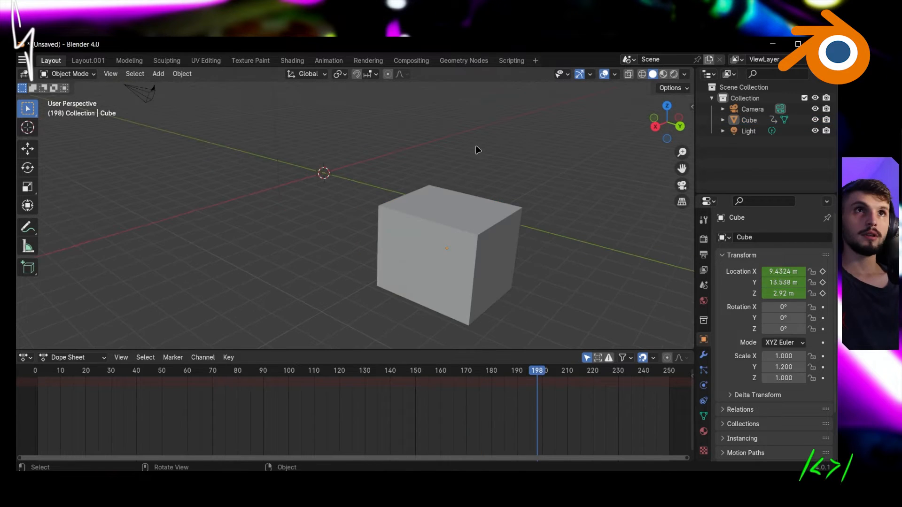
{"action": "left_click", "coordinate": [494, 251]}
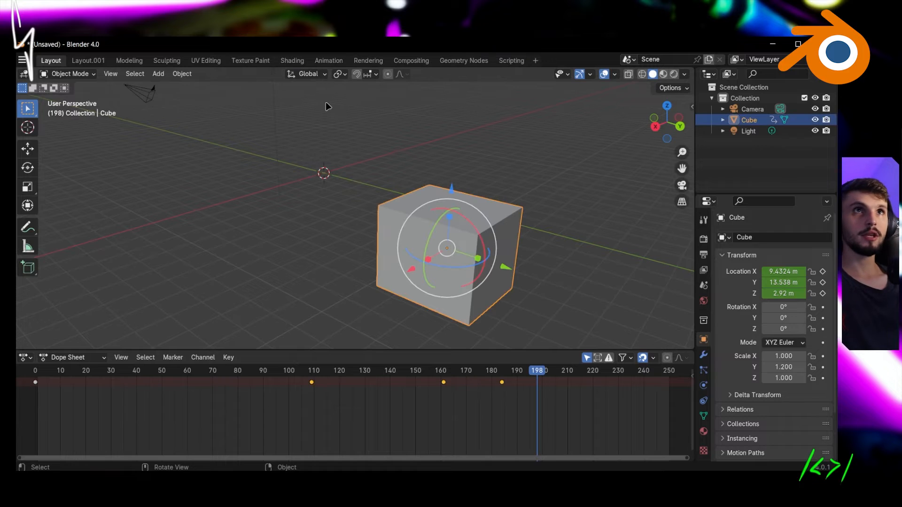
{"action": "left_click", "coordinate": [313, 75]}
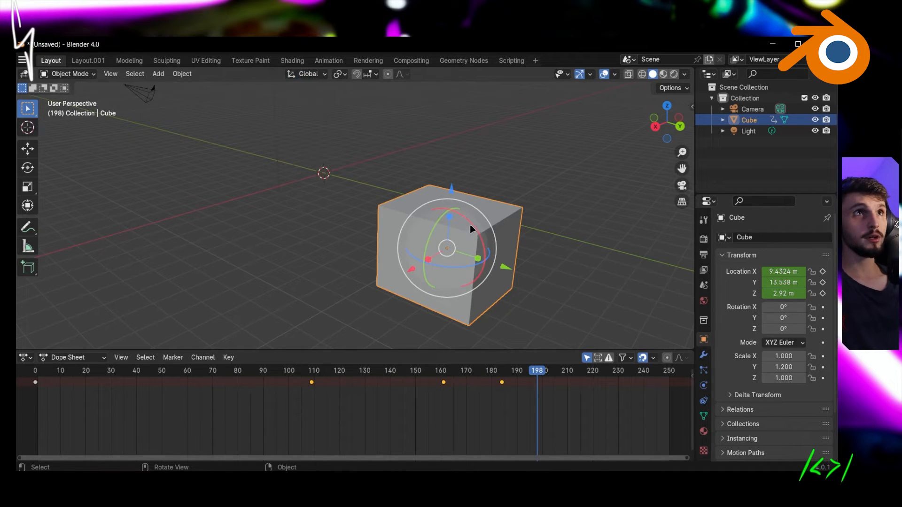
{"action": "key", "text": "r"}
{"action": "key", "text": "r"}
{"action": "left_click", "coordinate": [376, 196]}
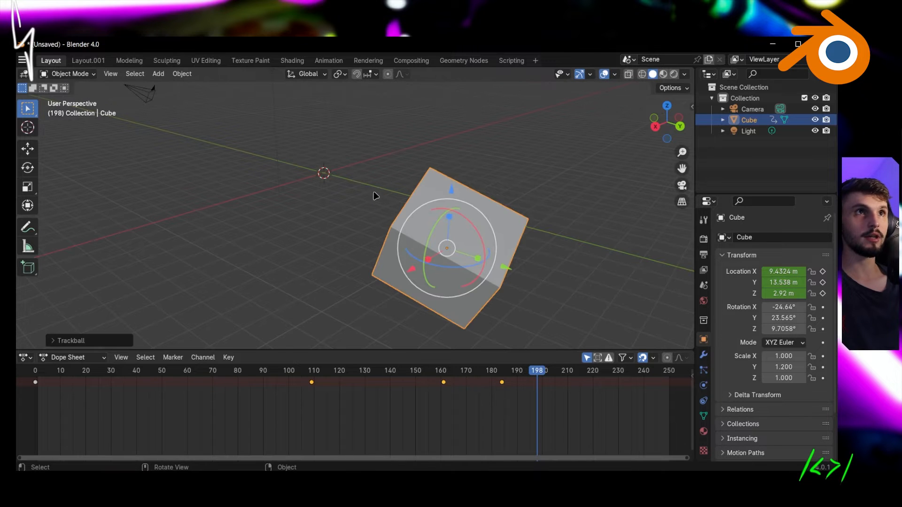
Set the transform orientation to Local for the rotated cube
{"action": "middle_click_drag", "start_coordinate": [461, 248], "coordinate": [471, 186], "text": "alt"}
{"action": "middle_click_drag", "start_coordinate": [436, 211], "coordinate": [408, 327]}
{"action": "middle_click_drag", "start_coordinate": [416, 263], "coordinate": [425, 284]}
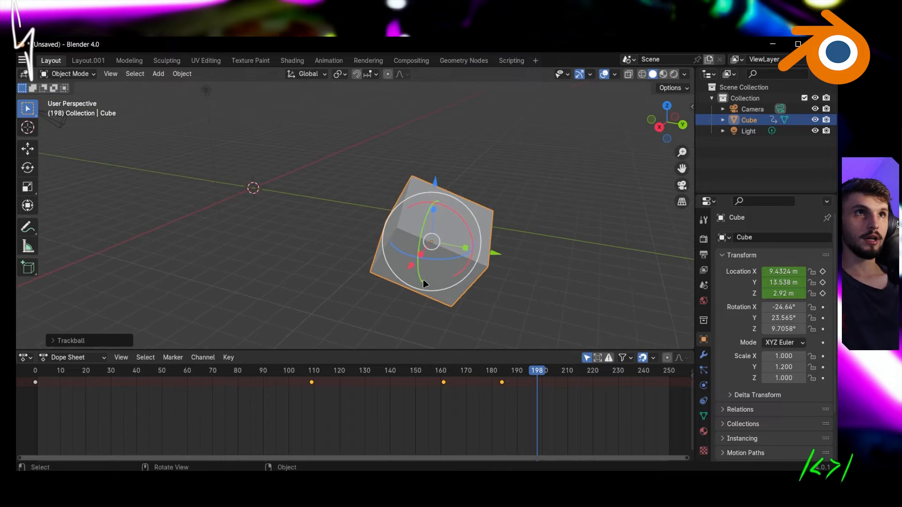
{"action": "mouse_move", "coordinate": [442, 227]}
{"action": "middle_mouse_down"}
{"action": "mouse_move", "coordinate": [417, 252]}
{"action": "mouse_move", "coordinate": [445, 210]}
{"action": "middle_mouse_up"}
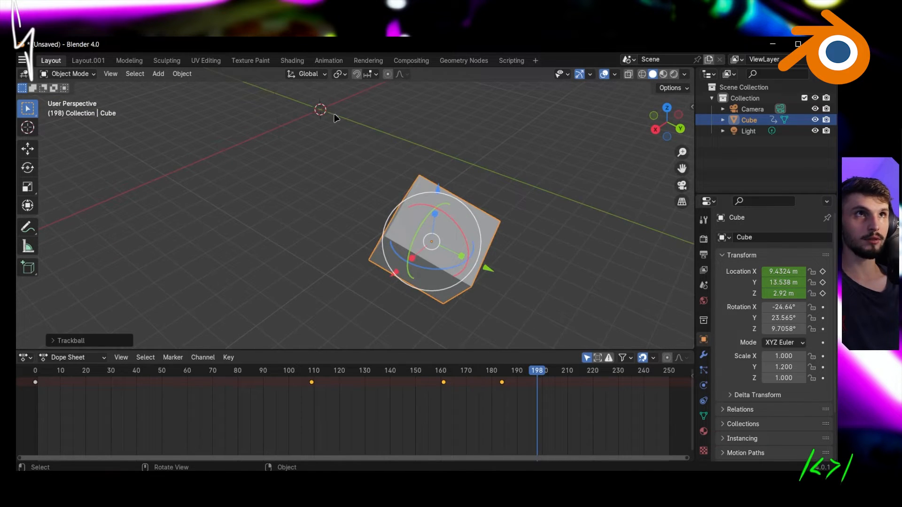
{"action": "left_click", "coordinate": [307, 75]}
{"action": "left_click", "coordinate": [305, 119]}
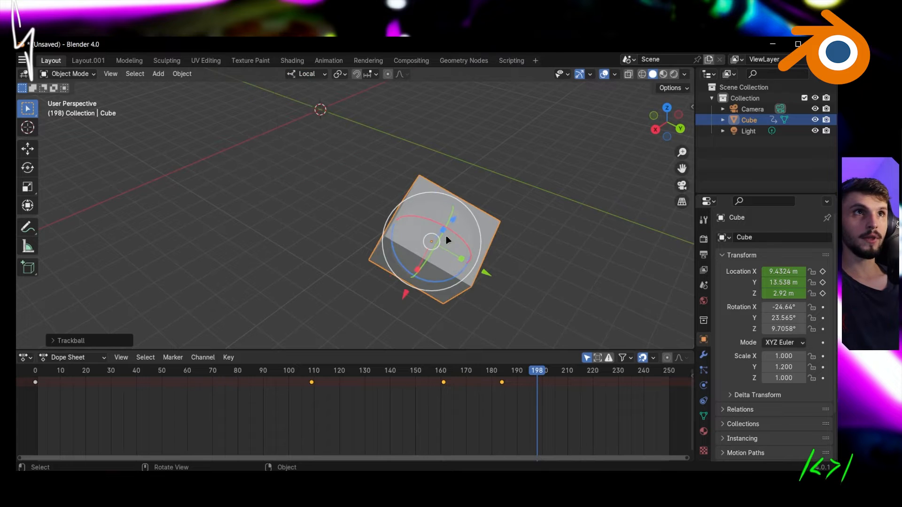
Rotate the cube about its local X axis to about -75°, back to about -28.8°, and set the transform orientation to Global
{"action": "middle_click_drag", "start_coordinate": [439, 226], "coordinate": [466, 197]}
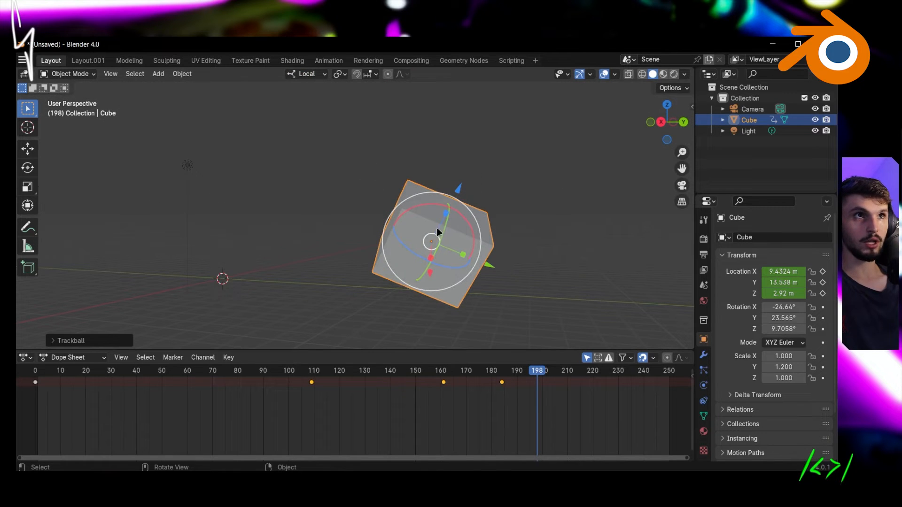
{"action": "left_click_drag", "start_coordinate": [460, 220], "coordinate": [449, 245]}
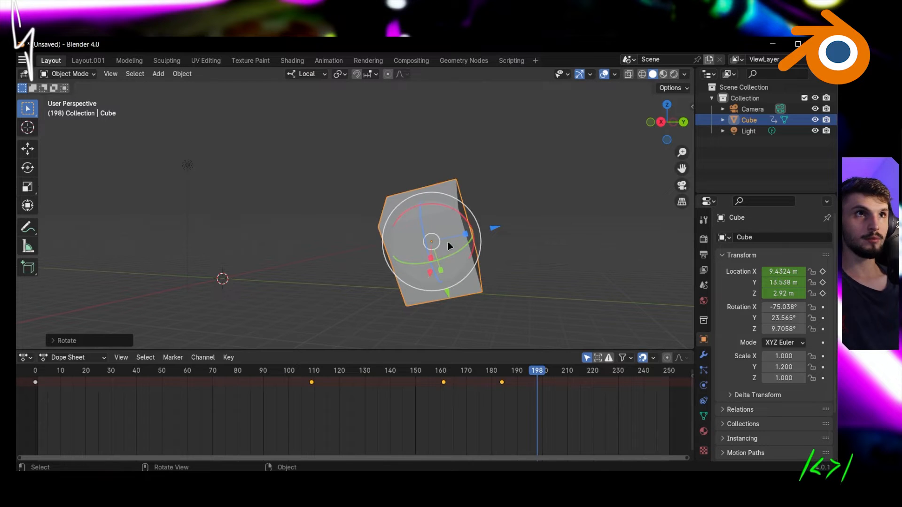
{"action": "left_click_drag", "start_coordinate": [447, 210], "coordinate": [418, 216]}
{"action": "middle_click_drag", "start_coordinate": [418, 216], "coordinate": [394, 250]}
{"action": "middle_click_drag", "start_coordinate": [487, 242], "coordinate": [446, 216]}
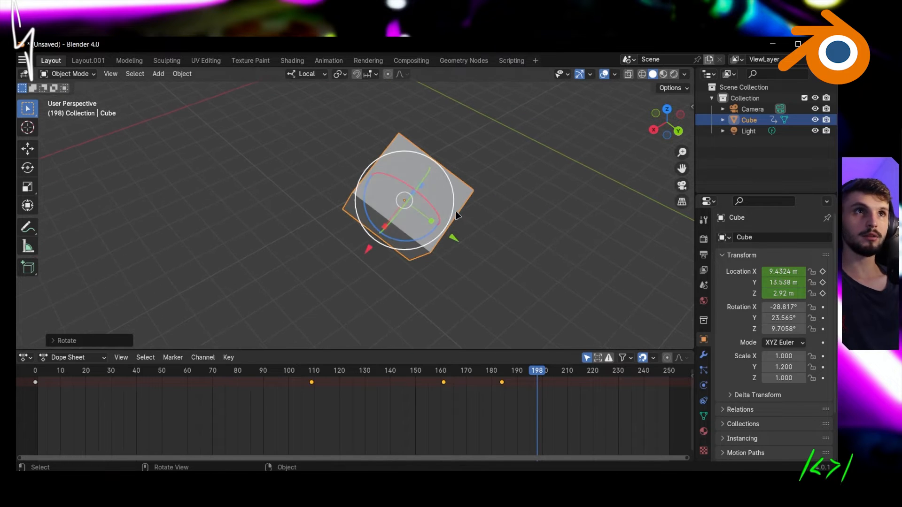
{"action": "left_click", "coordinate": [318, 76]}
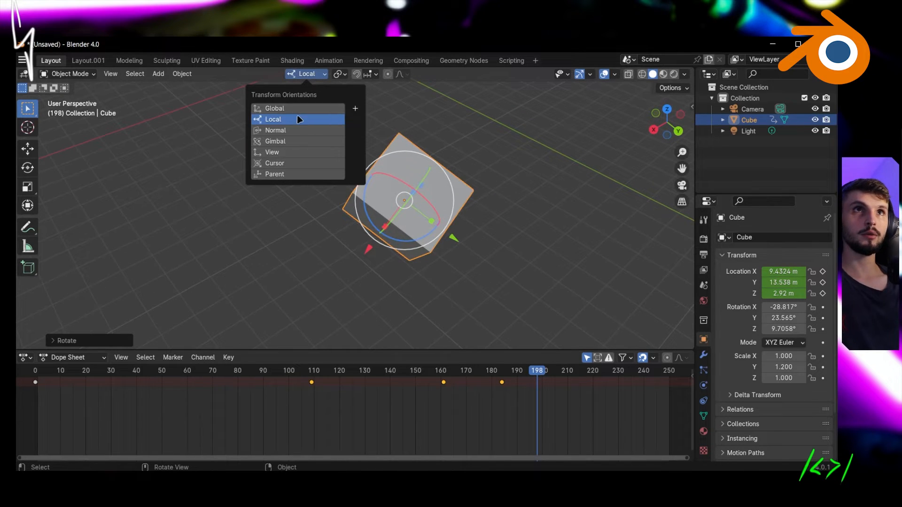
{"action": "left_click", "coordinate": [298, 109]}
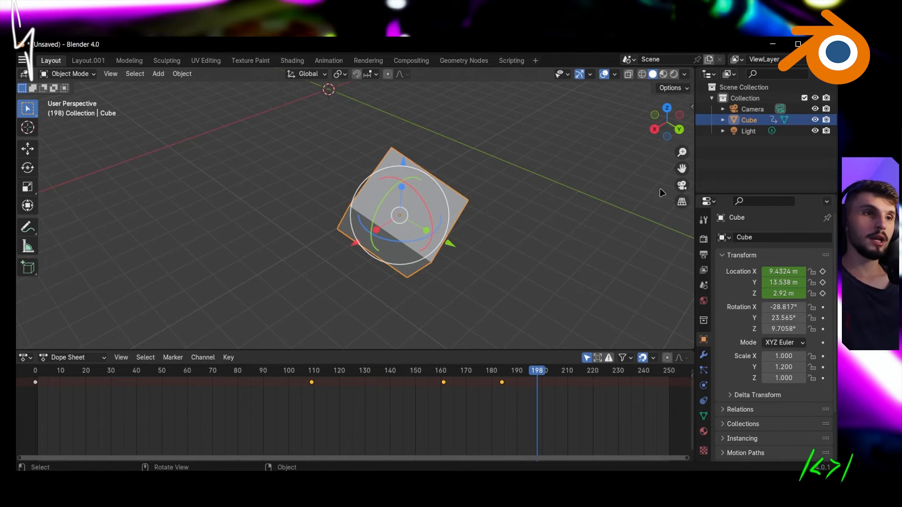
Shrink the dope sheet area to enlarge the viewport and delete the cube, light and camera from the scene
{"action": "left_click_drag", "start_coordinate": [398, 350], "coordinate": [398, 400]}
{"action": "key", "text": "x"}
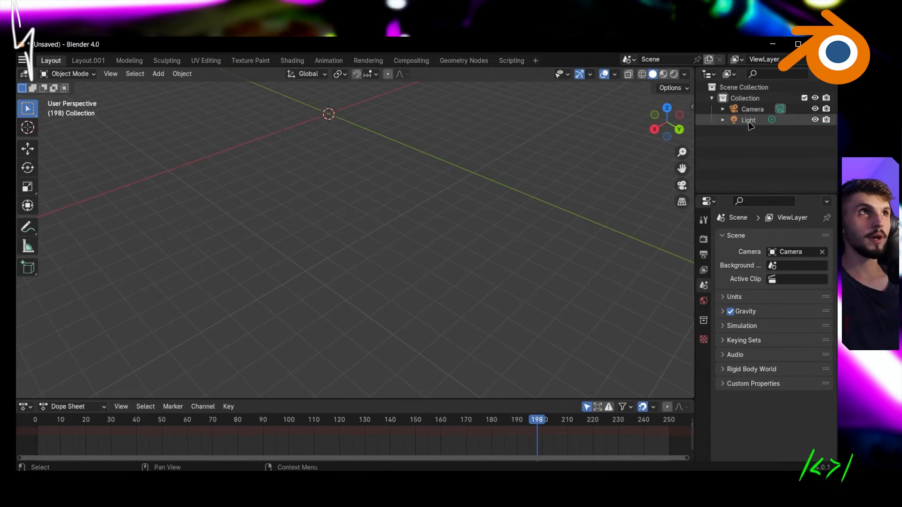
{"action": "left_click", "coordinate": [750, 123]}
{"action": "key", "text": "x"}
{"action": "left_click", "coordinate": [807, 113]}
{"action": "key", "text": "x"}
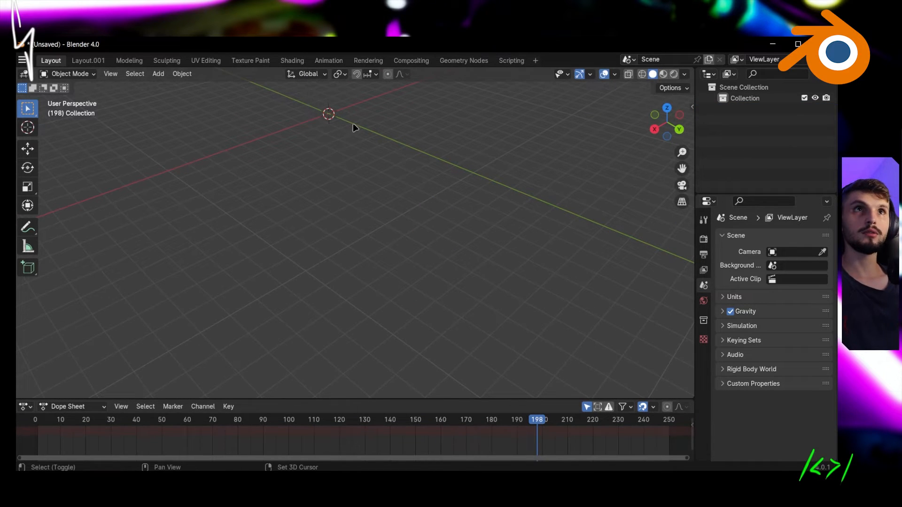
Review the object types that can be added, add a cube mesh at the world origin, and deselect it
{"action": "middle_click_drag", "start_coordinate": [357, 127], "coordinate": [388, 237], "text": "shift"}
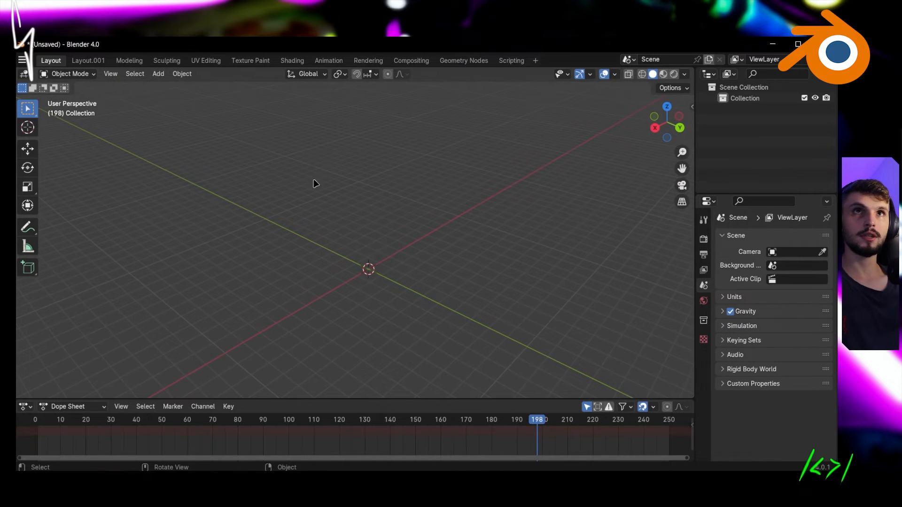
{"action": "left_click", "coordinate": [159, 74]}
{"action": "key", "text": "shift+a"}
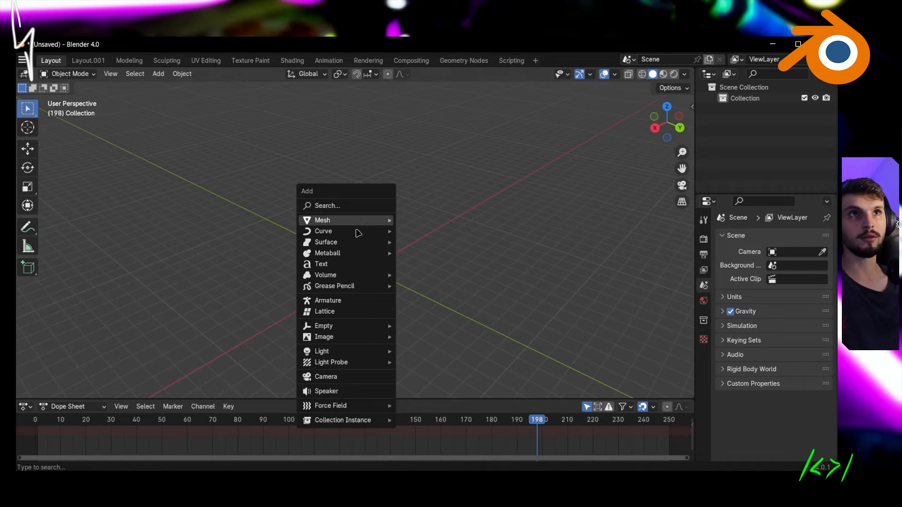
{"action": "mouse_move", "coordinate": [358, 234]}
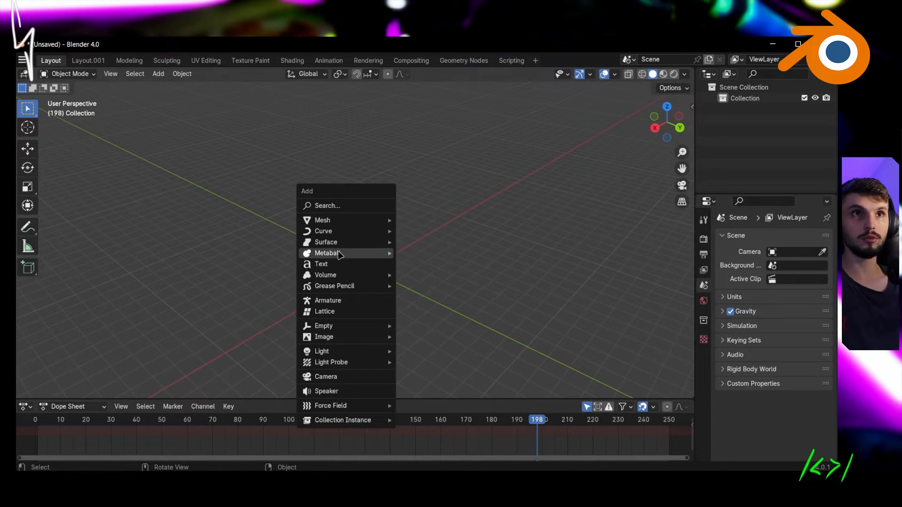
{"action": "left_click", "coordinate": [157, 74]}
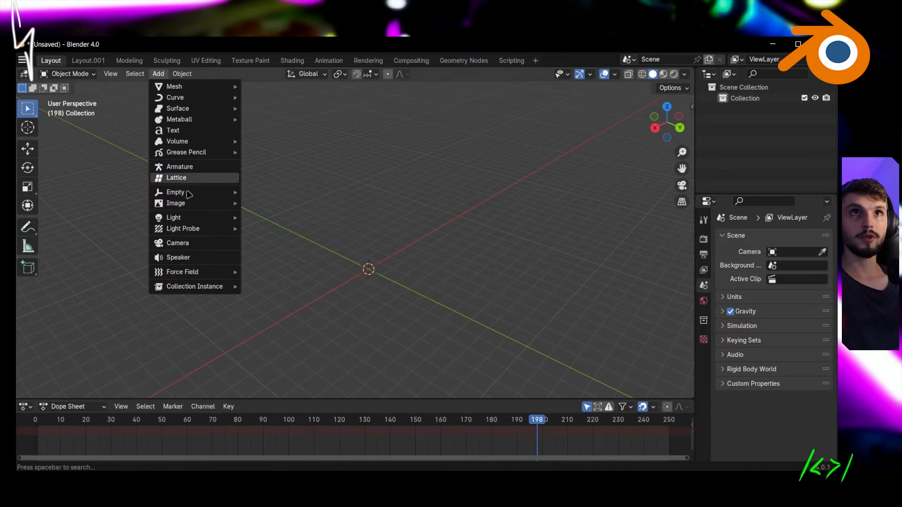
{"action": "mouse_move", "coordinate": [198, 87]}
{"action": "left_click", "coordinate": [270, 97]}
{"action": "left_click", "coordinate": [431, 178]}
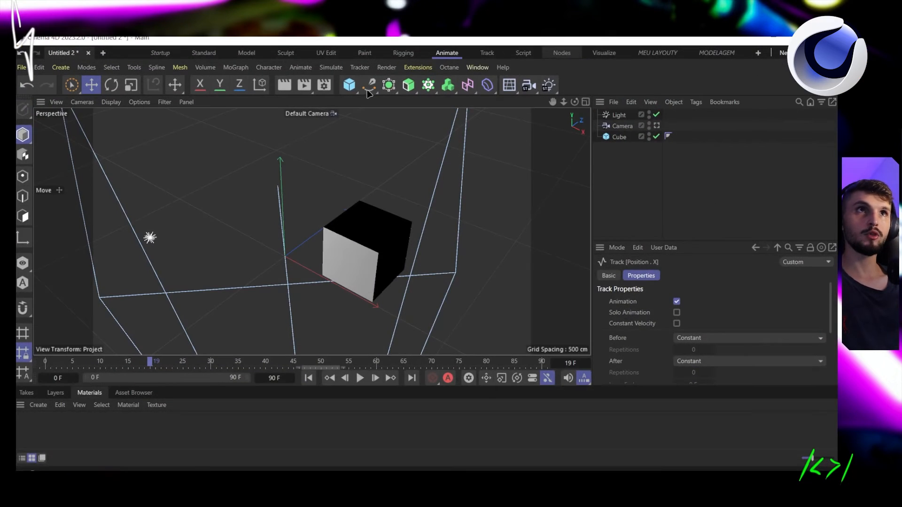
Switch to Cinema 4D, tear off the primitive objects palette as a floating window, and close it
{"action": "left_click", "coordinate": [350, 88]}
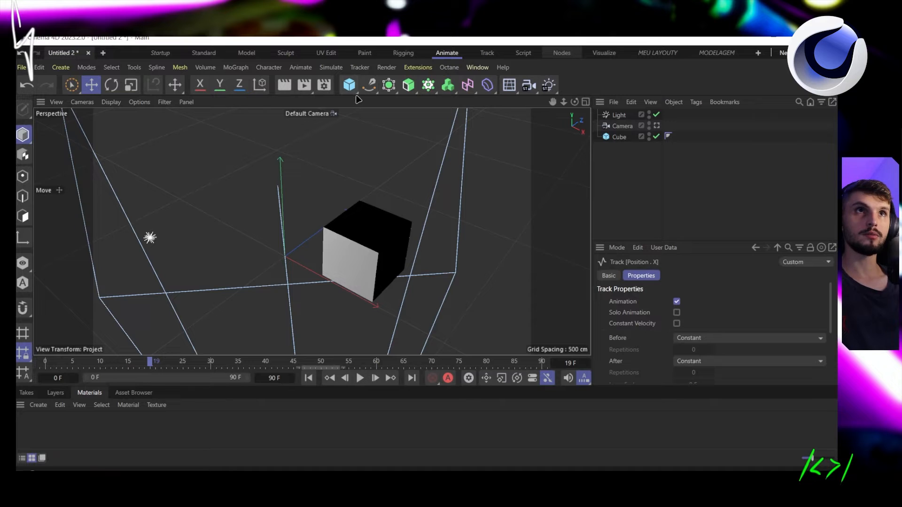
{"action": "left_click", "coordinate": [350, 87]}
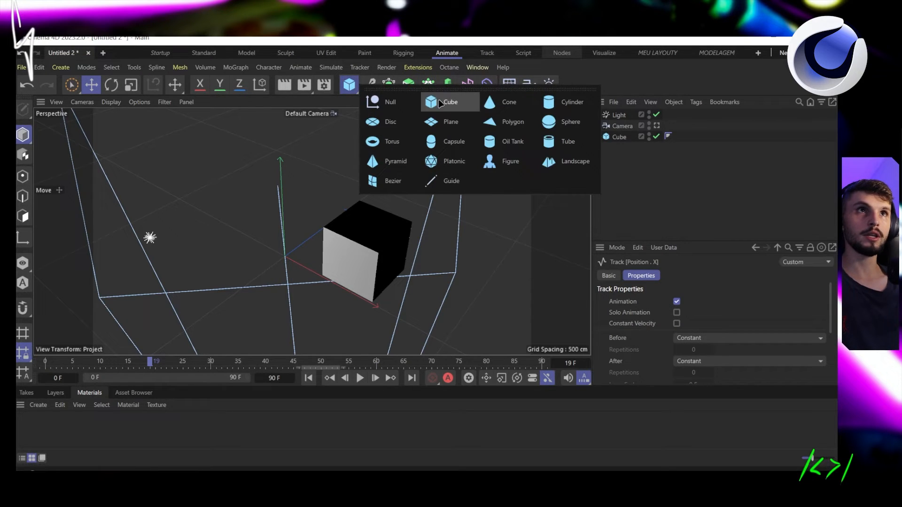
{"action": "left_click", "coordinate": [452, 87]}
{"action": "left_click_drag", "start_coordinate": [451, 82], "coordinate": [488, 172]}
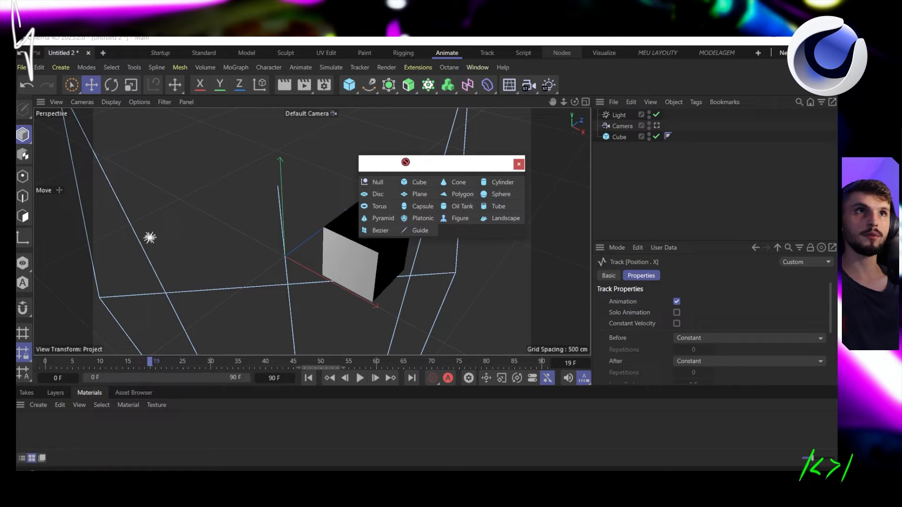
{"action": "left_click", "coordinate": [519, 164]}
Browse the primitive, camera and light objects that Cinema 4D offers for creation
{"action": "left_click", "coordinate": [349, 85]}
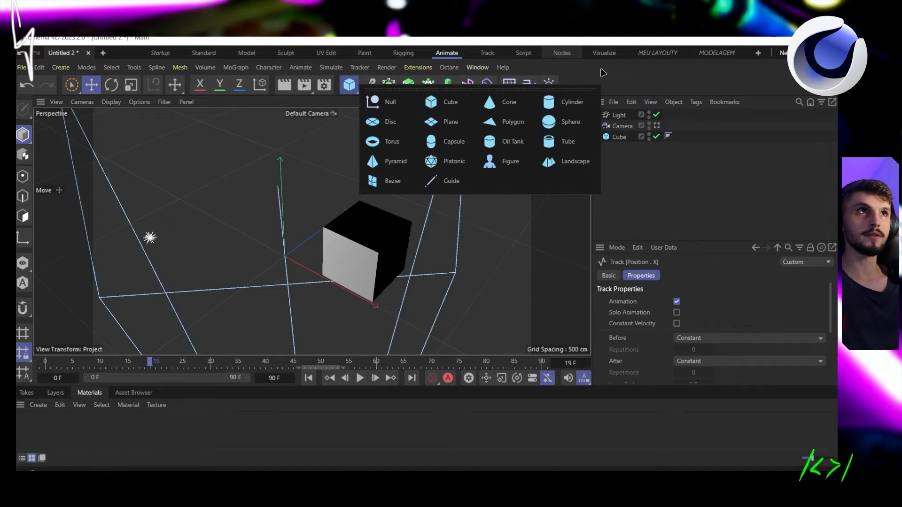
{"action": "left_click", "coordinate": [509, 84]}
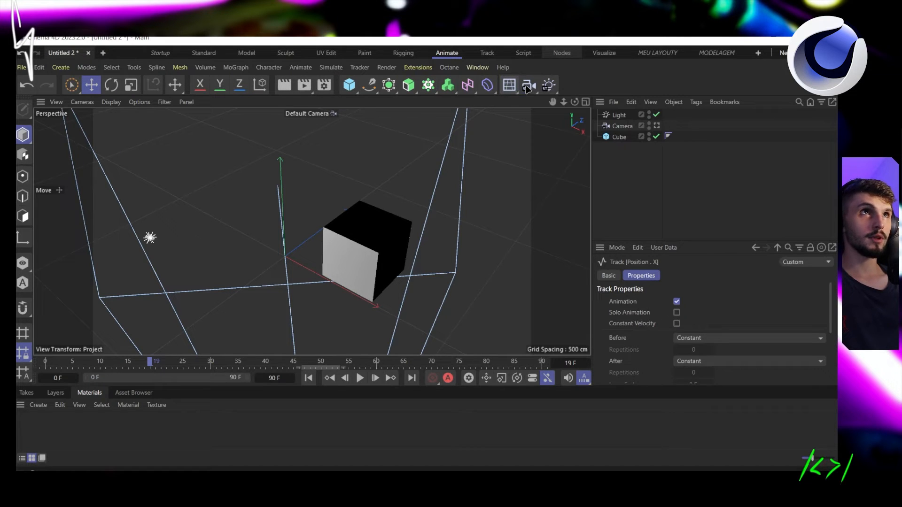
{"action": "left_click", "coordinate": [529, 86]}
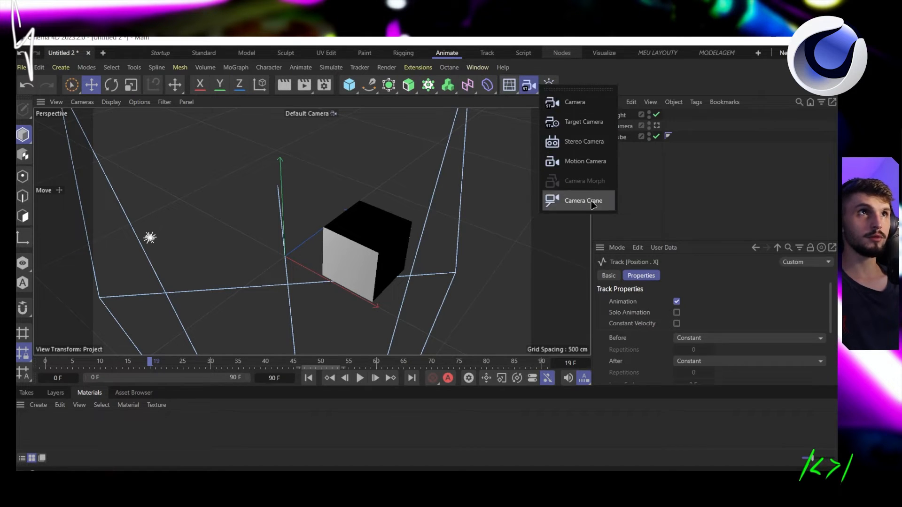
{"action": "left_click", "coordinate": [549, 85]}
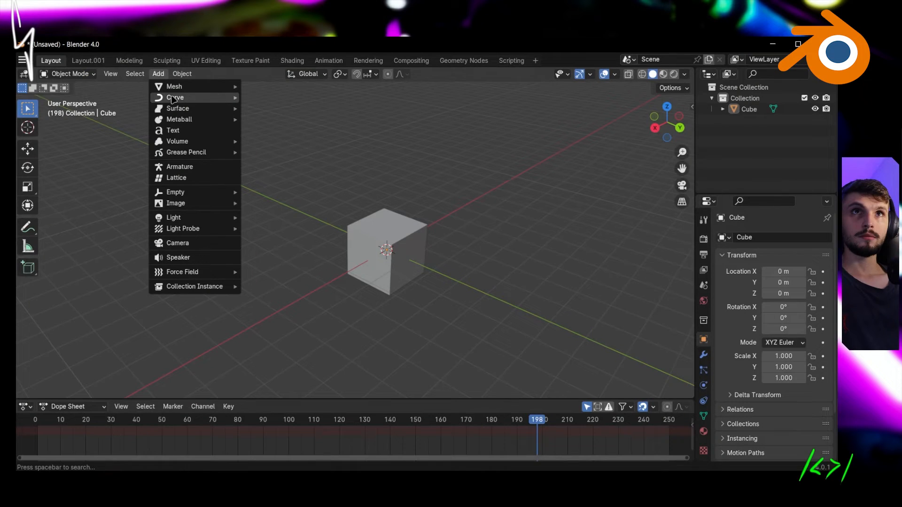
Switch to Blender, look over the mesh primitives and interaction modes, and put the selected cube into Edit Mode
{"action": "mouse_move", "coordinate": [175, 98]}
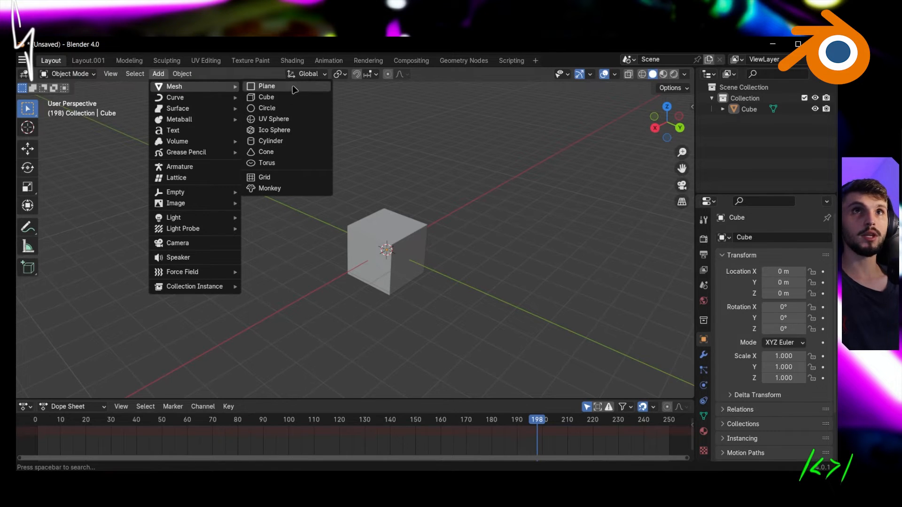
{"action": "scroll", "coordinate": [498, 136], "scroll_direction": "up", "scroll_amount": 4}
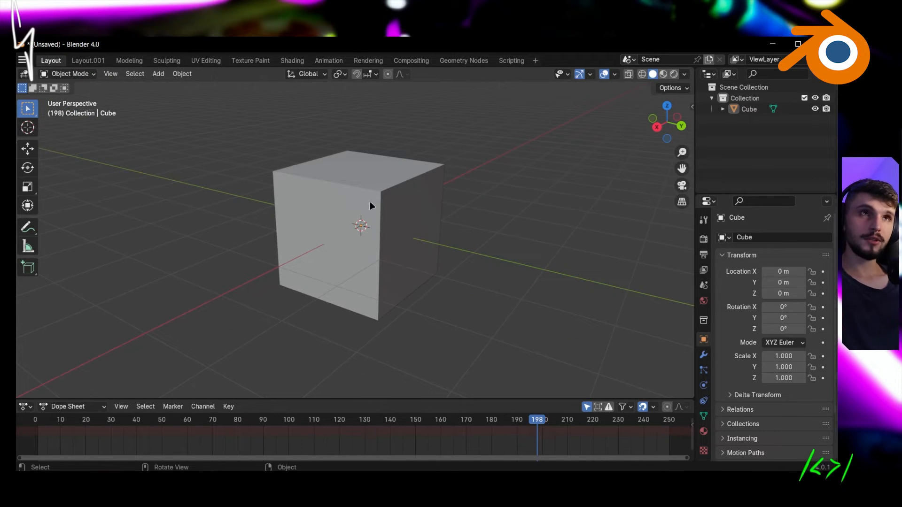
{"action": "left_click", "coordinate": [411, 199]}
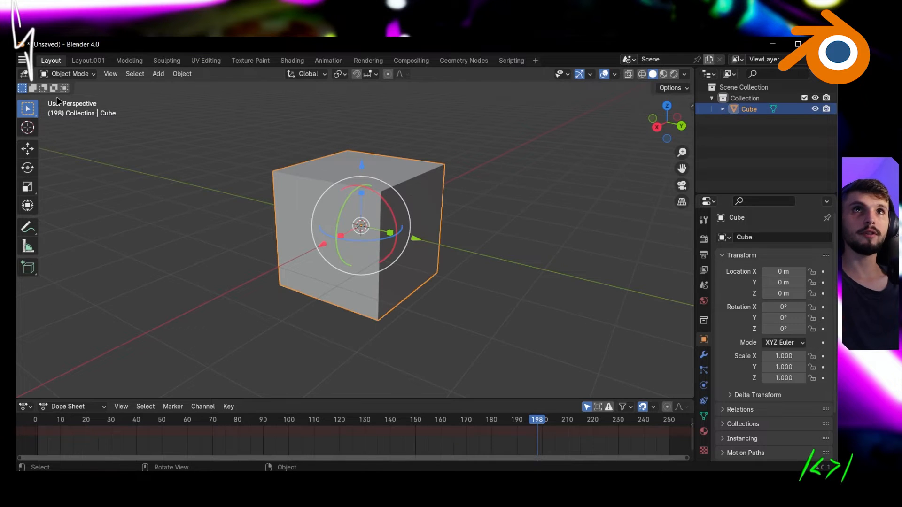
{"action": "left_click", "coordinate": [67, 75]}
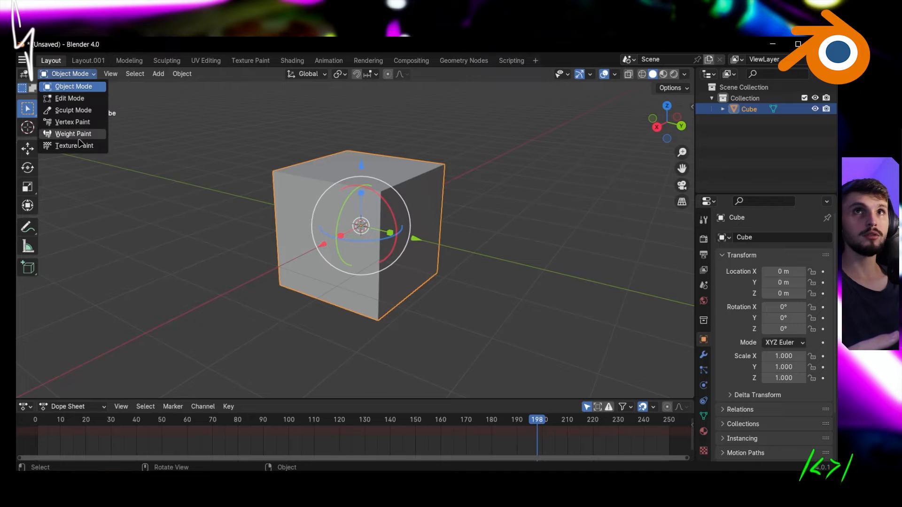
{"action": "left_click", "coordinate": [80, 87]}
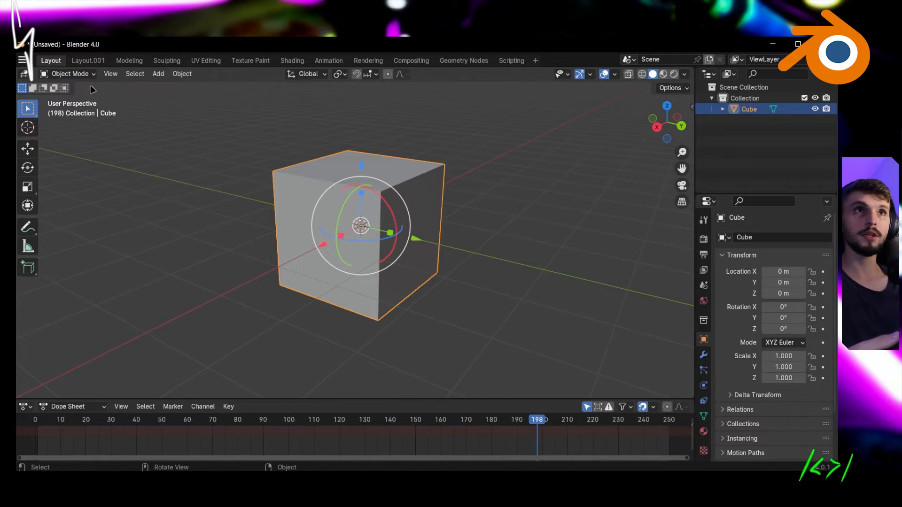
{"action": "left_click", "coordinate": [86, 75]}
{"action": "left_click", "coordinate": [71, 98]}
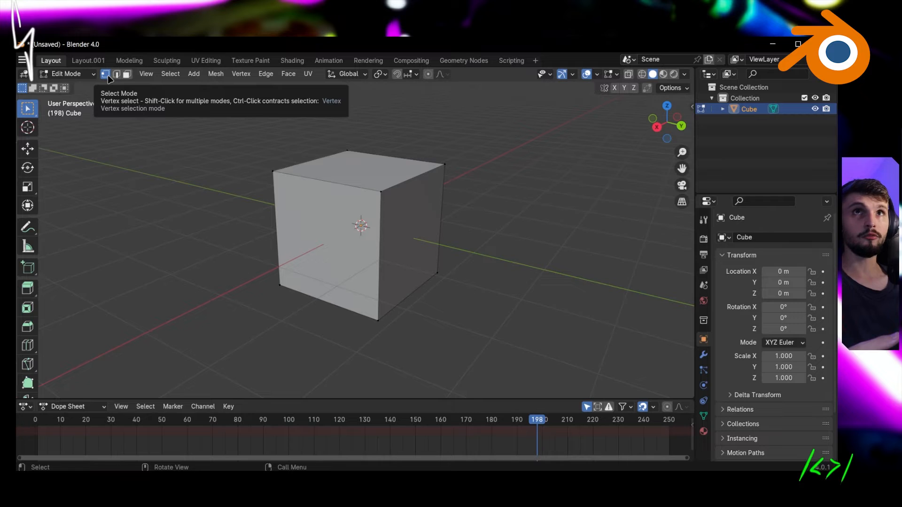
Select two upper corner vertices of the cube in turn, move the second one along Y, and undo the move
{"action": "left_click", "coordinate": [385, 193]}
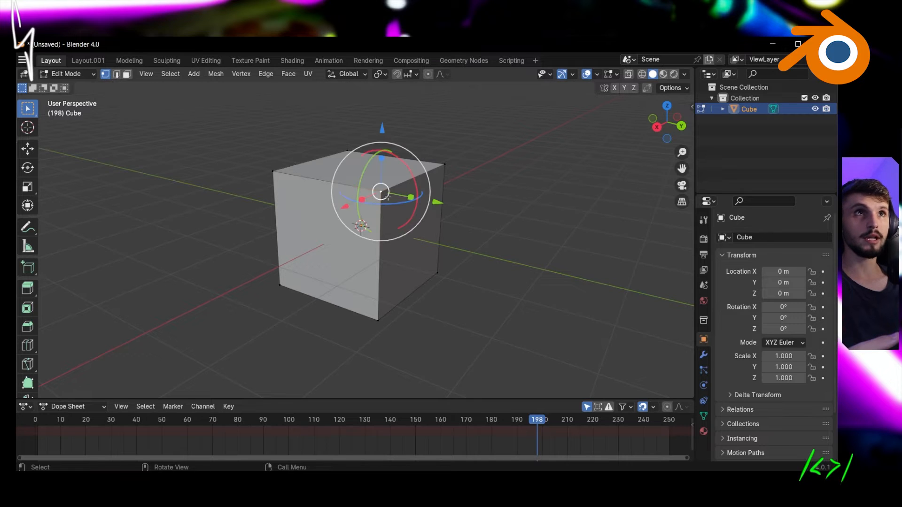
{"action": "left_click", "coordinate": [446, 165]}
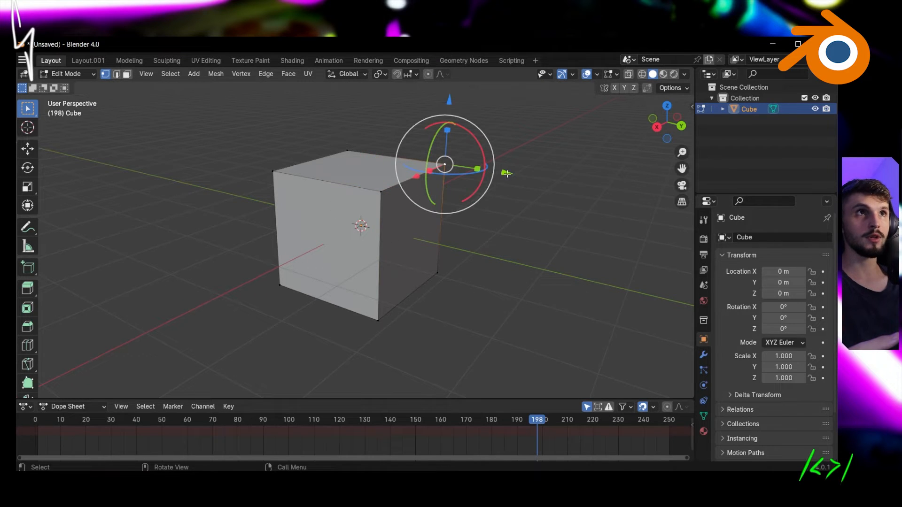
{"action": "left_click_drag", "start_coordinate": [506, 173], "coordinate": [525, 171]}
{"action": "key", "text": "ctrl+z"}
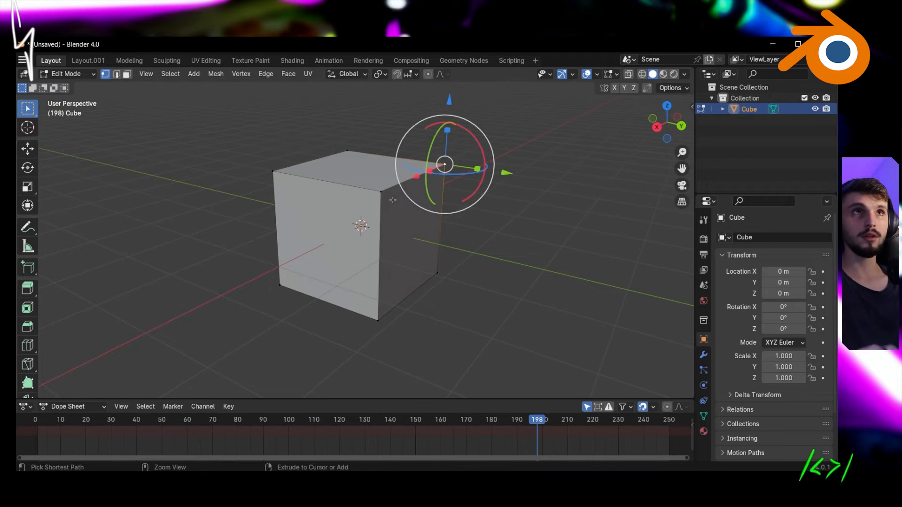
Use edge selection to select the upper edge between the two vertices picked before
{"action": "left_click", "coordinate": [117, 75]}
{"action": "left_click", "coordinate": [408, 181]}
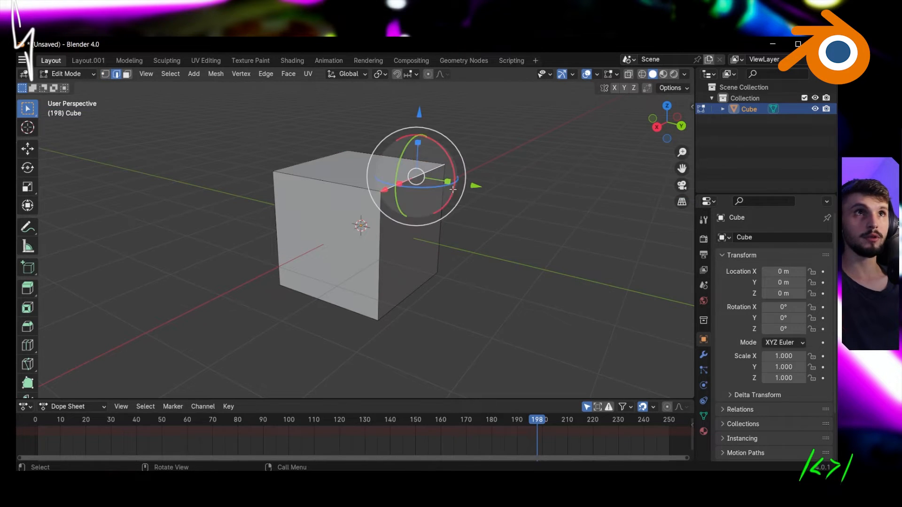
Try moving an upper edge and a side face of the cube along the Y axis, and undo the moves
{"action": "left_click_drag", "start_coordinate": [475, 186], "coordinate": [543, 197]}
{"action": "key", "text": "ctrl+z"}
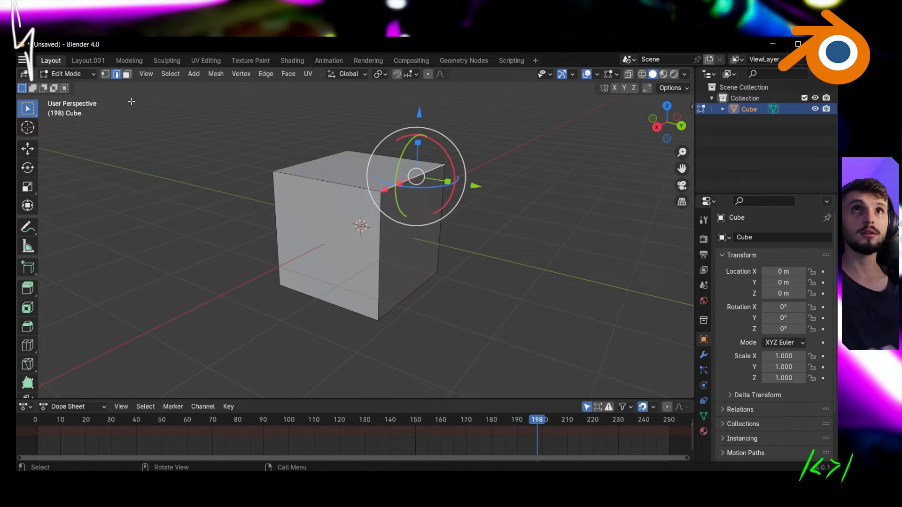
{"action": "left_click", "coordinate": [128, 76]}
{"action": "left_click", "coordinate": [433, 241]}
{"action": "left_click_drag", "start_coordinate": [477, 255], "coordinate": [452, 247]}
{"action": "key", "text": "ctrl+z"}
{"action": "key", "text": "ctrl+z"}
{"action": "key", "text": "ctrl+z"}
{"action": "key", "text": "ctrl+z"}
{"action": "key", "text": "ctrl+z"}
{"action": "key", "text": "ctrl+z"}
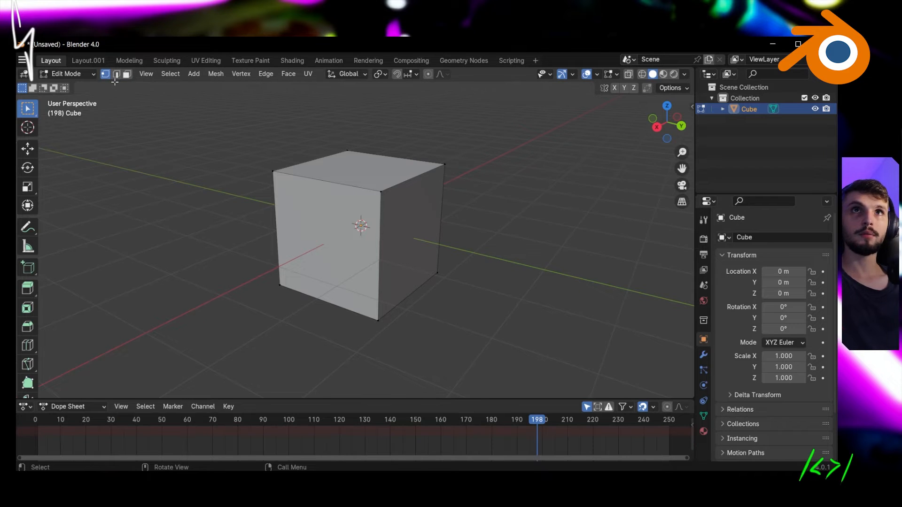
Cycle the cube mesh repeatedly through vertex, edge and face selection, finishing in vertex selection
{"action": "key", "text": "2"}
{"action": "key", "text": "3"}
{"action": "key", "text": "1"}
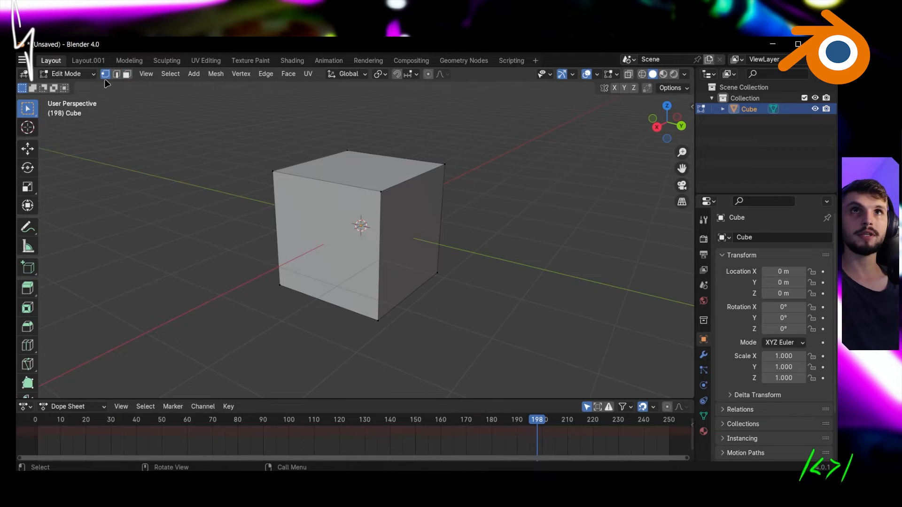
{"action": "left_click", "coordinate": [127, 74]}
{"action": "key", "text": "1"}
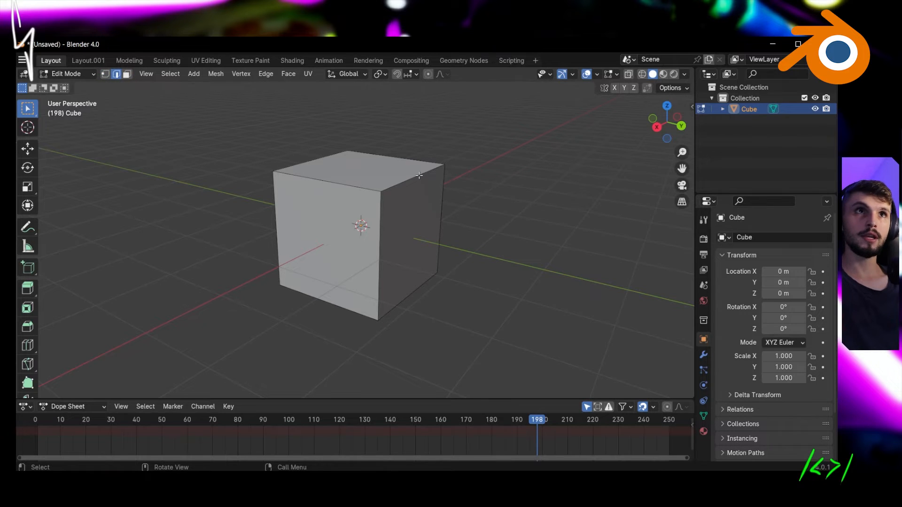
{"action": "key", "text": "3"}
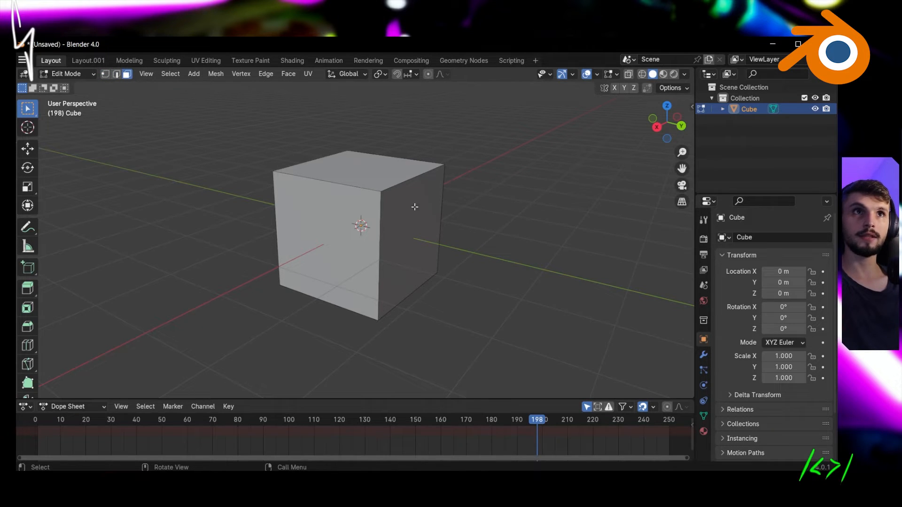
{"action": "key", "text": "2"}
{"action": "key", "text": "1"}
{"action": "key", "text": "2"}
{"action": "key", "text": "3"}
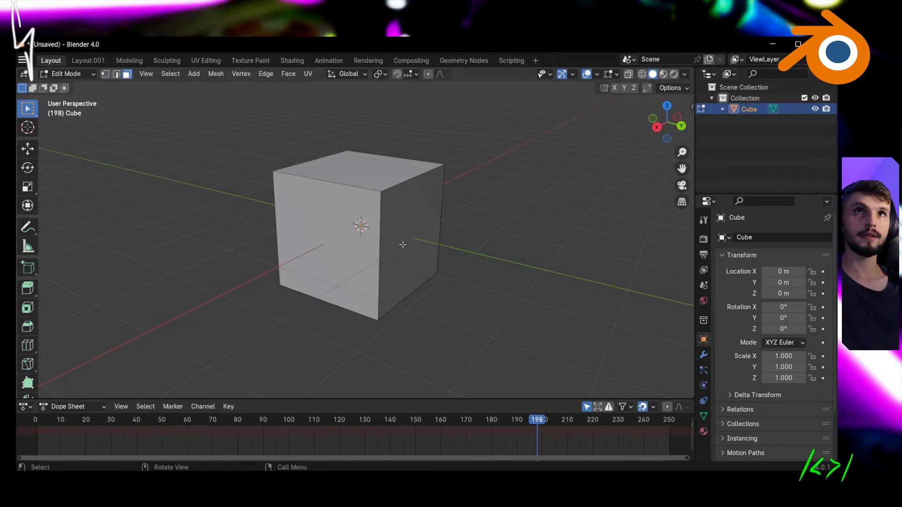
{"action": "key", "text": "2"}
{"action": "key", "text": "1"}
{"action": "key", "text": "2"}
{"action": "key", "text": "3"}
{"action": "key", "text": "1"}
{"action": "key", "text": "2"}
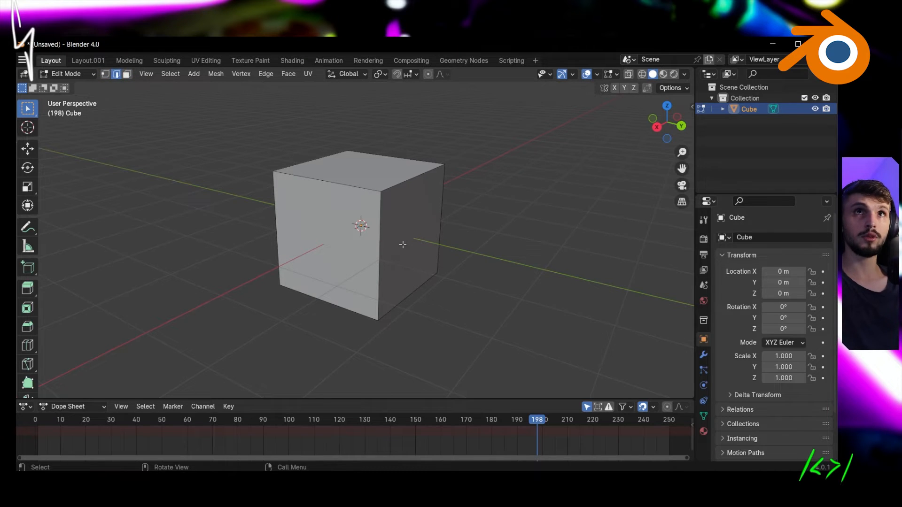
{"action": "key", "text": "3"}
{"action": "key", "text": "1"}
{"action": "key", "text": "2"}
{"action": "key", "text": "3"}
{"action": "key", "text": "1"}
{"action": "key", "text": "2"}
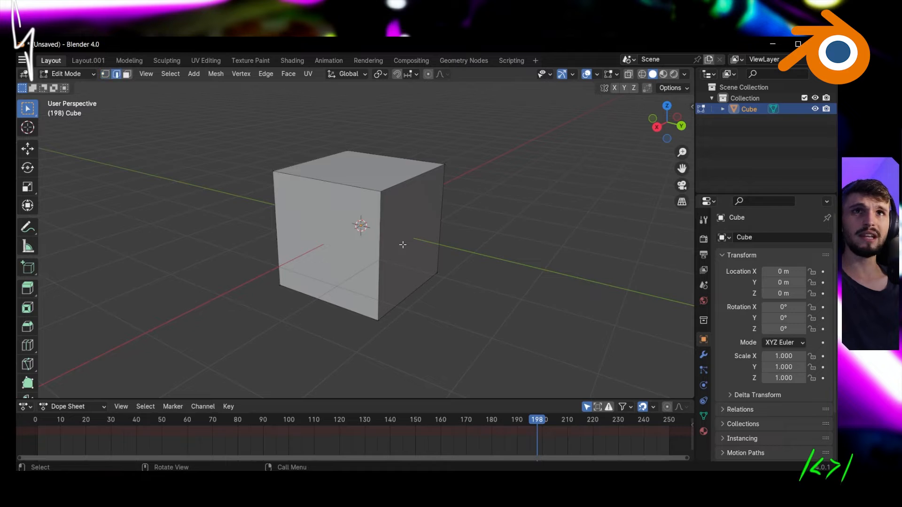
{"action": "key", "text": "1"}
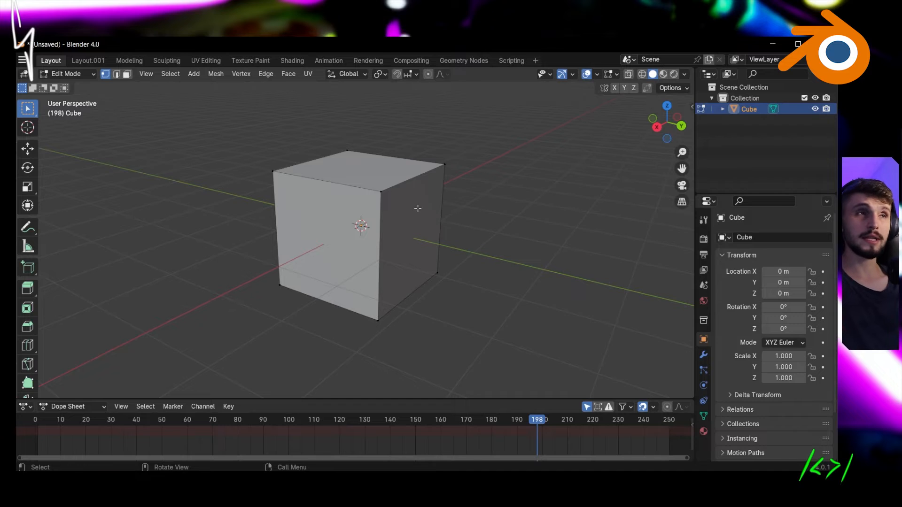
{"action": "key", "text": "2"}
{"action": "key", "text": "3"}
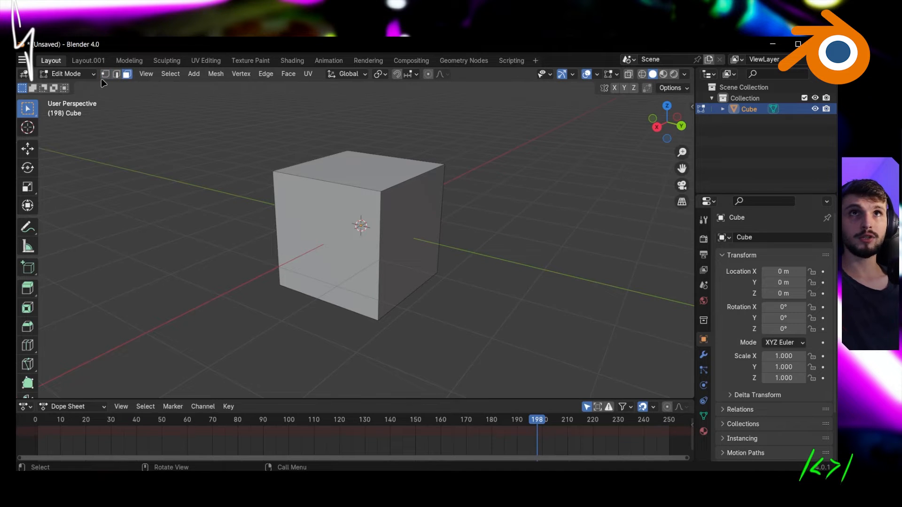
{"action": "key", "text": "1"}
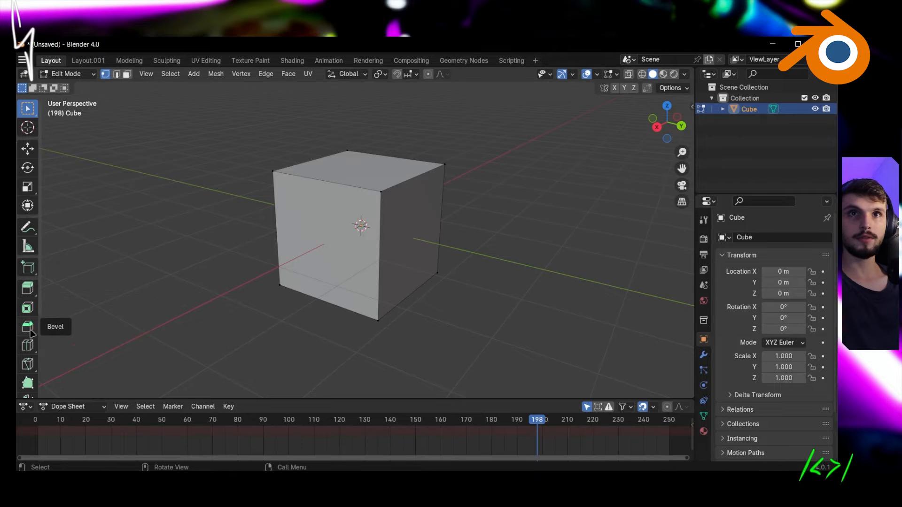
Look through the mesh editing tools available for the cube in Edit Mode
{"action": "scroll", "coordinate": [28, 300], "scroll_direction": "down", "scroll_amount": 5}
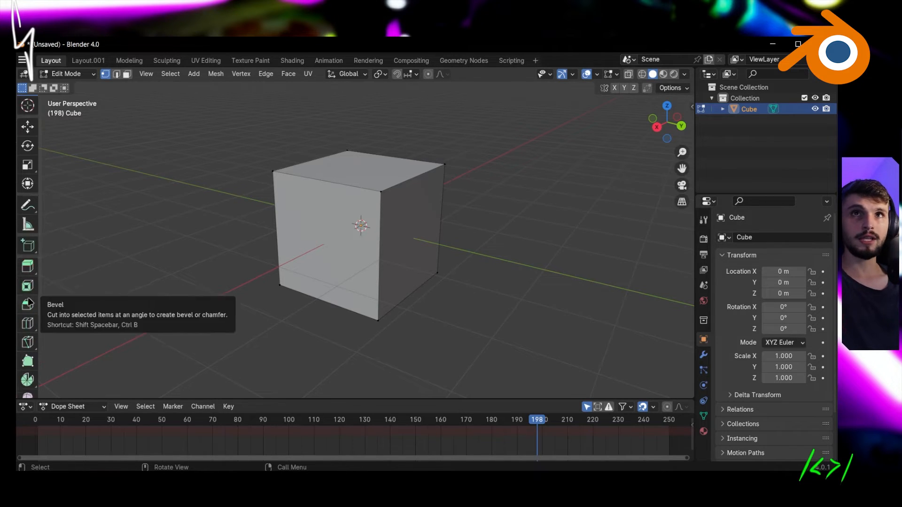
{"action": "scroll", "coordinate": [39, 299], "scroll_direction": "up", "scroll_amount": 5}
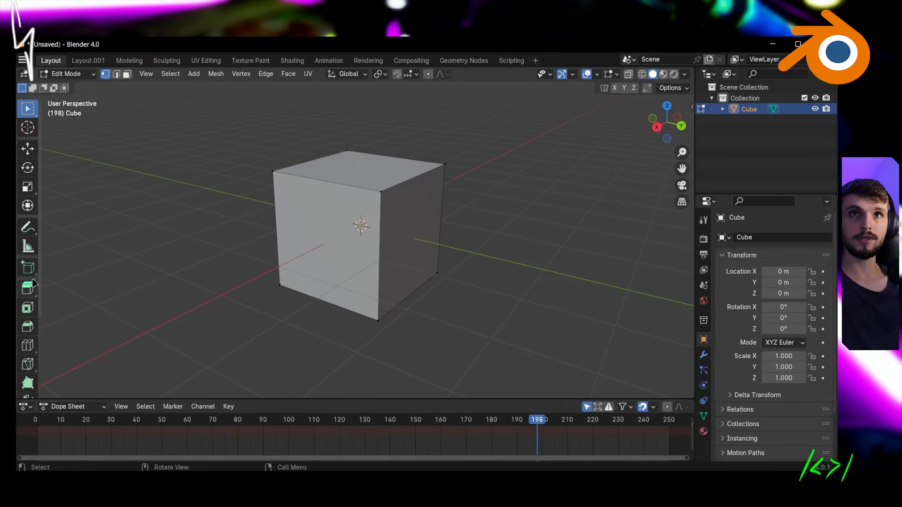
{"action": "scroll", "coordinate": [33, 342], "scroll_direction": "down", "scroll_amount": 2}
{"action": "scroll", "coordinate": [33, 342], "scroll_direction": "up", "scroll_amount": 2}
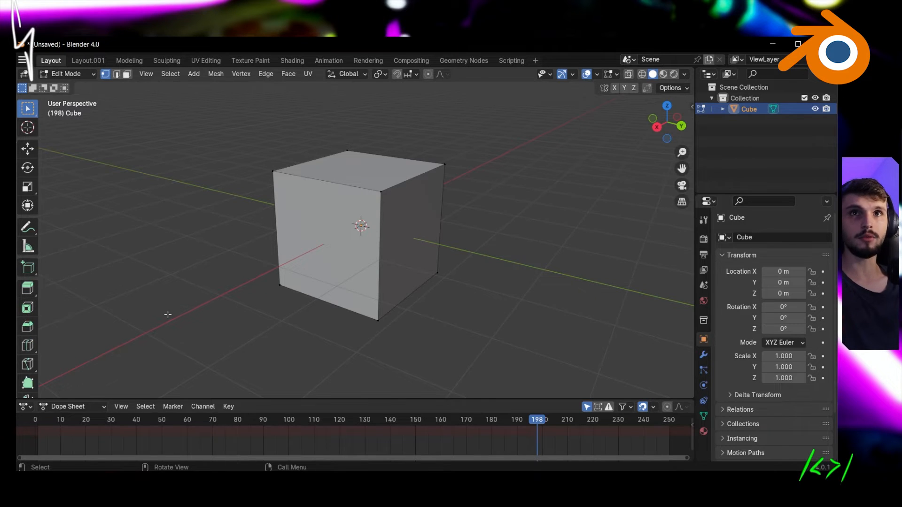
{"action": "middle_click_drag", "start_coordinate": [402, 164], "coordinate": [380, 232]}
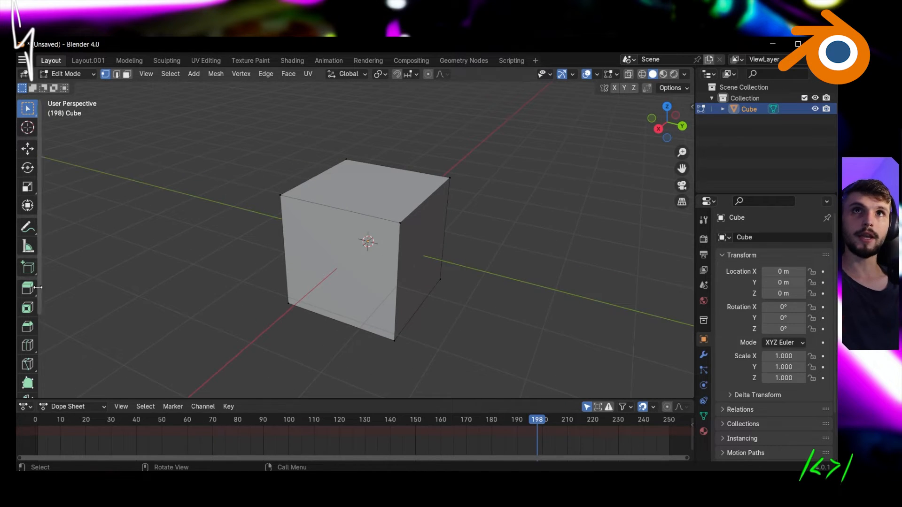
{"action": "scroll", "coordinate": [28, 211], "scroll_direction": "down", "scroll_amount": 5}
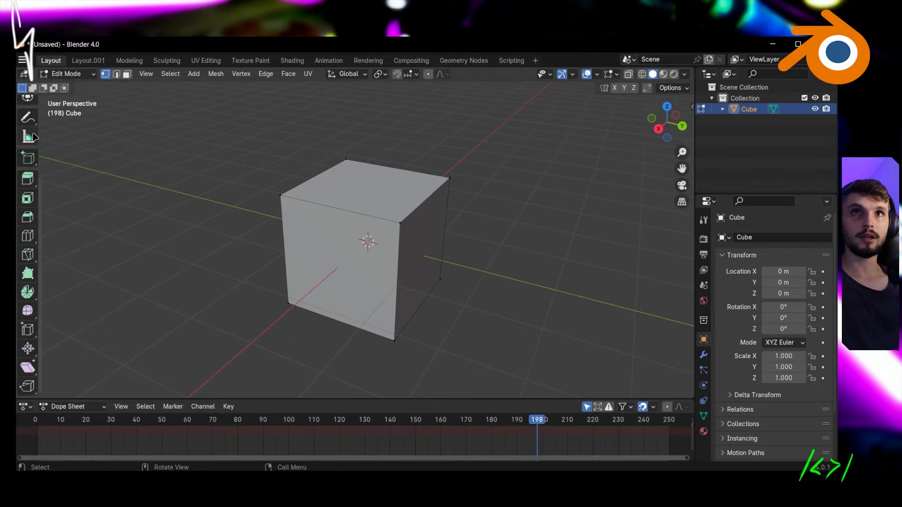
Select the cube's top face in face selection mode and examine the face, edge and vertex commands
{"action": "key", "text": "3"}
{"action": "left_click", "coordinate": [407, 183]}
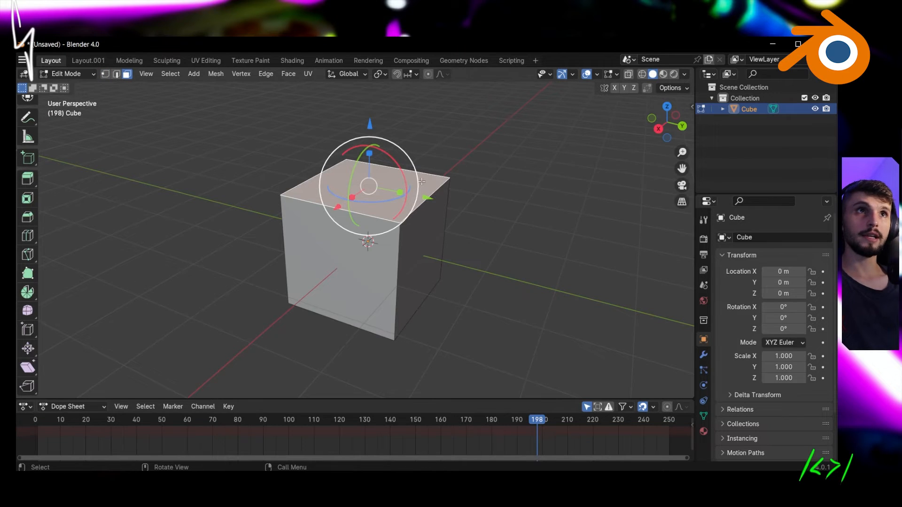
{"action": "right_click", "coordinate": [407, 183]}
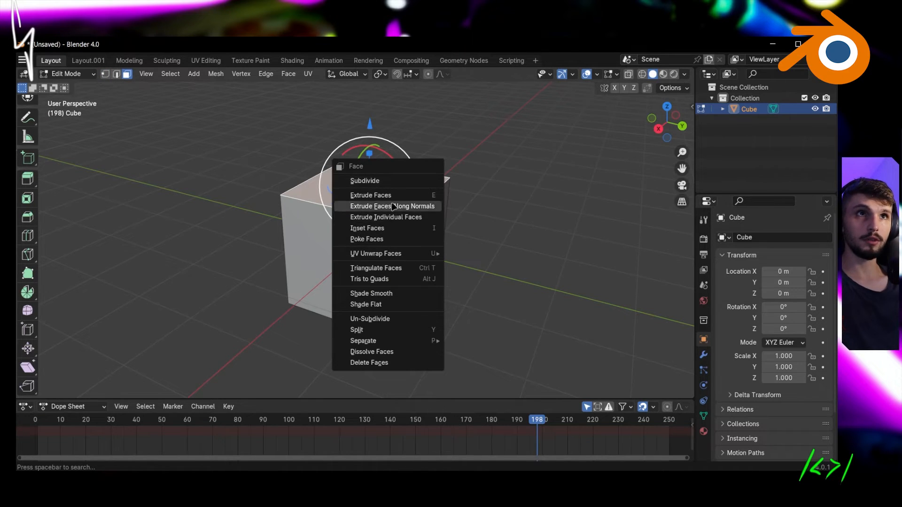
{"action": "left_click", "coordinate": [470, 174]}
{"action": "key", "text": "ctrl+f"}
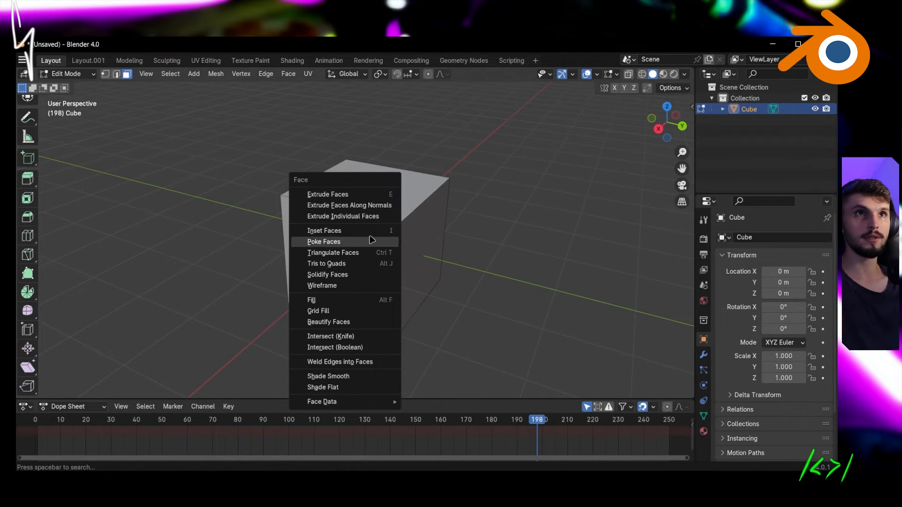
{"action": "key", "text": "ctrl+e"}
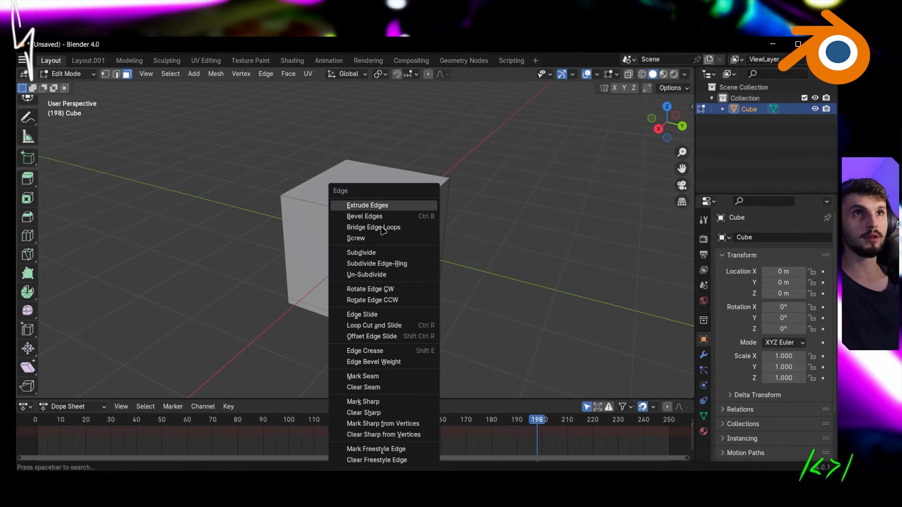
{"action": "key", "text": "Escape"}
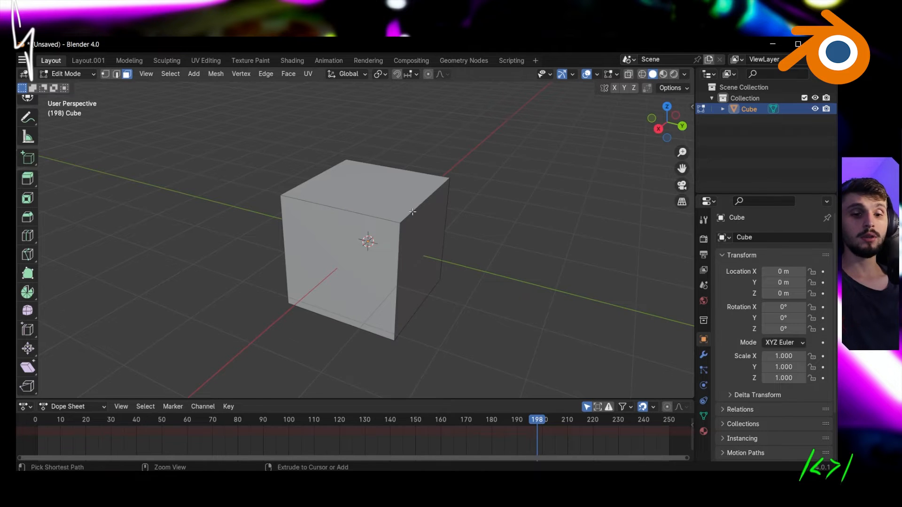
{"action": "key", "text": "ctrl+v"}
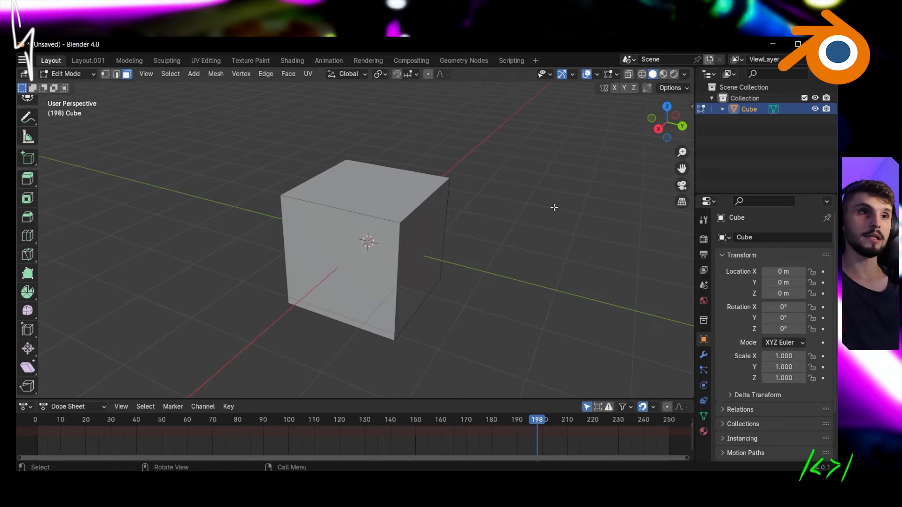
Examine which interaction modes are available for the cube
{"action": "left_click", "coordinate": [78, 75]}
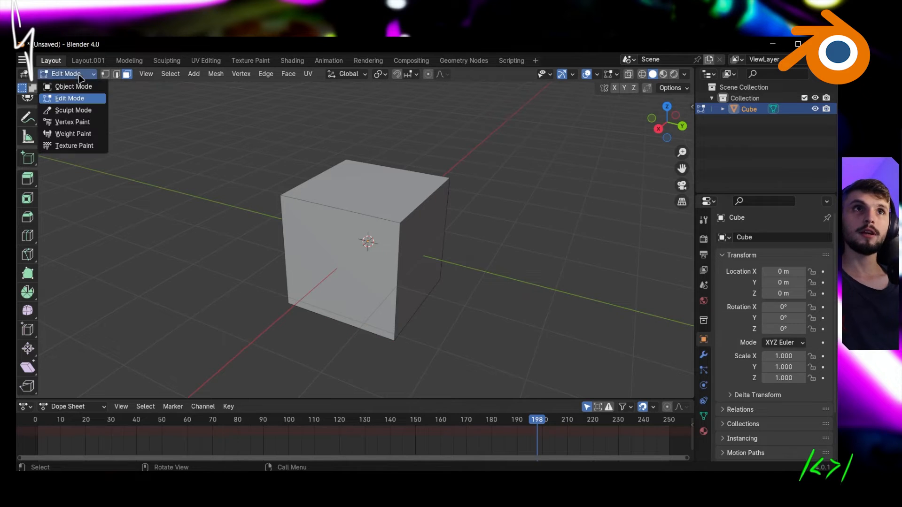
{"action": "left_click", "coordinate": [76, 75]}
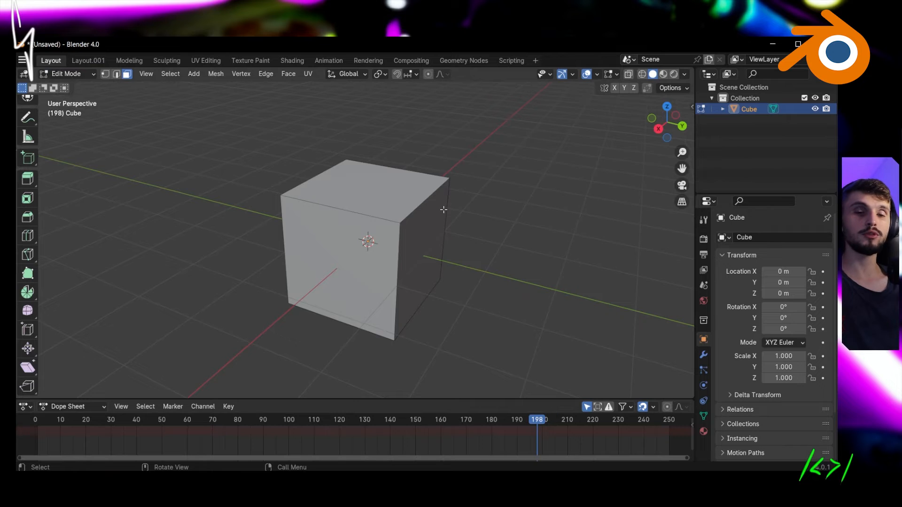
{"action": "key", "text": "ctrl+Tab"}
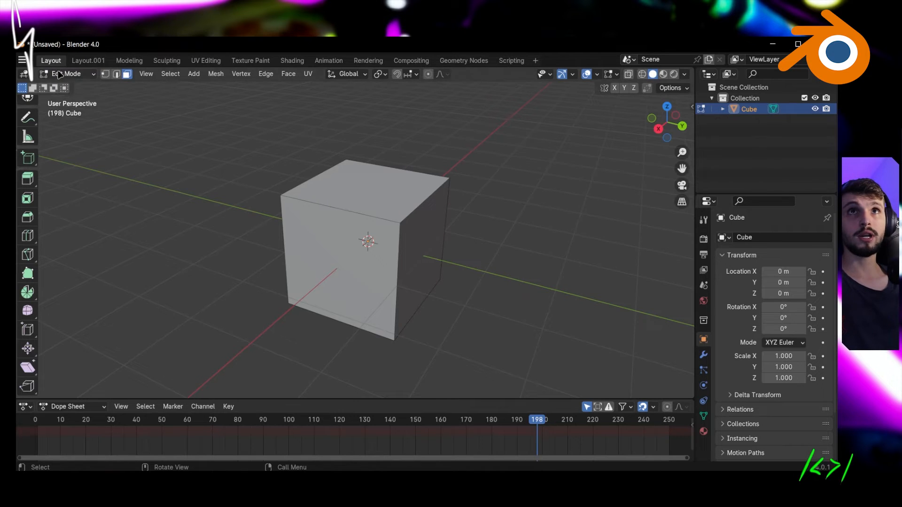
Make sure Tab for Pie Menu is on in the keymap preferences, and save the preferences
{"action": "left_click", "coordinate": [22, 60]}
{"action": "mouse_move", "coordinate": [58, 98]}
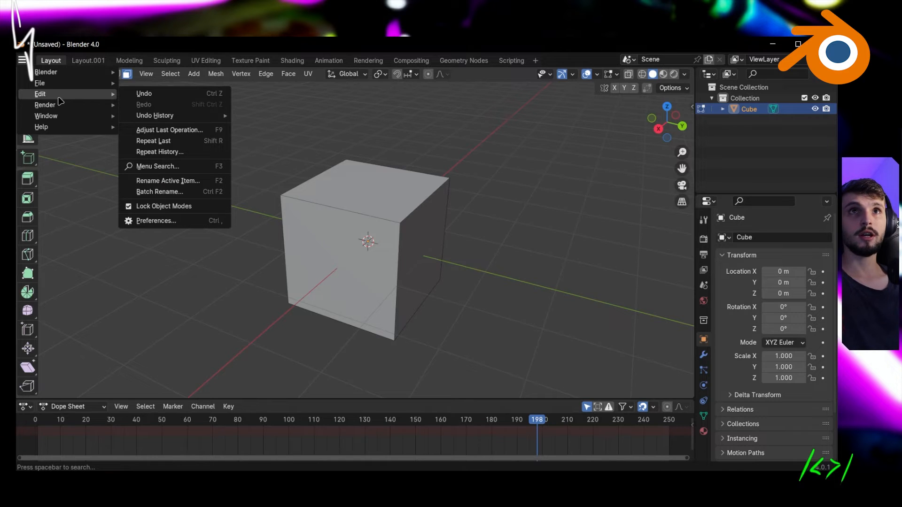
{"action": "left_click", "coordinate": [184, 221]}
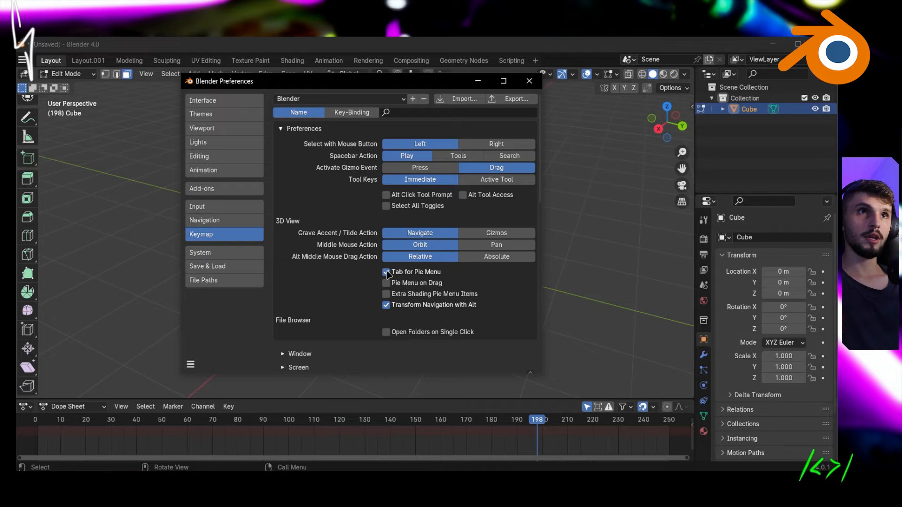
{"action": "left_click", "coordinate": [191, 365]}
{"action": "left_click", "coordinate": [230, 332]}
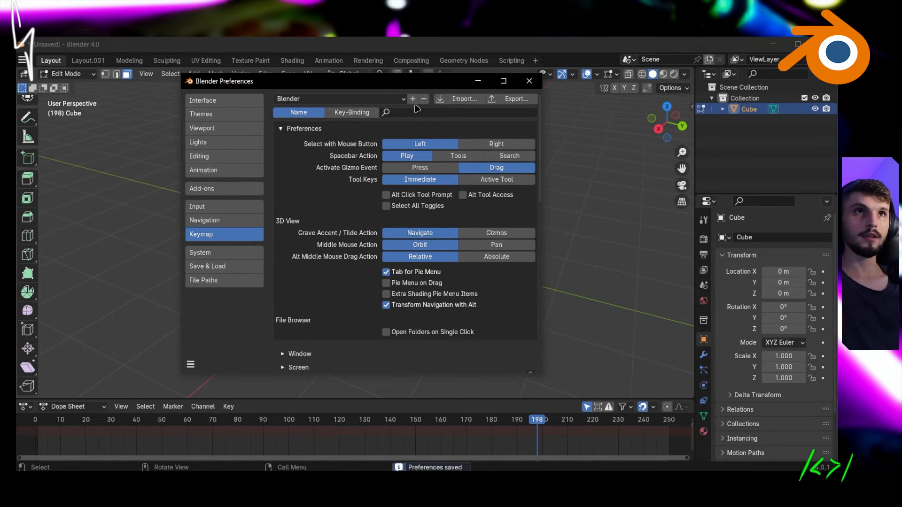
{"action": "left_click", "coordinate": [529, 80]}
Switch the cube from Edit Mode to Object Mode and back twice with the mode pie menu
{"action": "key", "text": "Tab"}
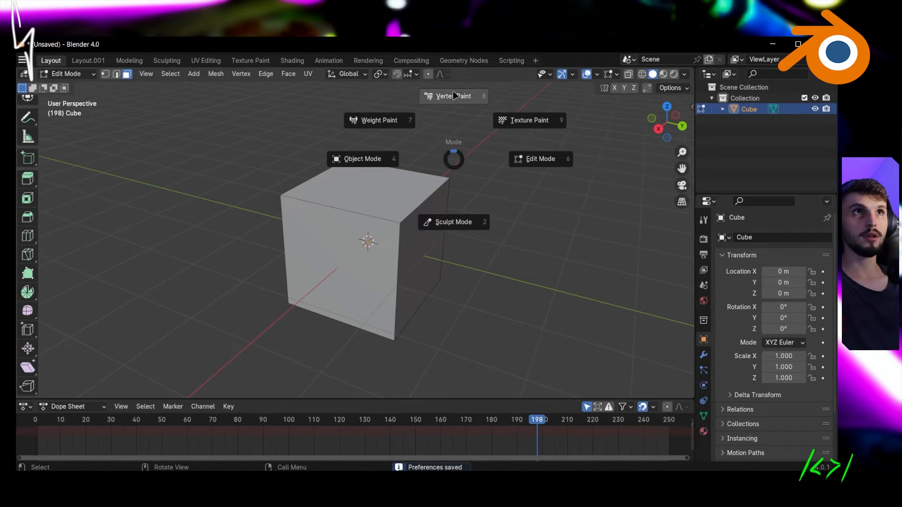
{"action": "left_click", "coordinate": [363, 159]}
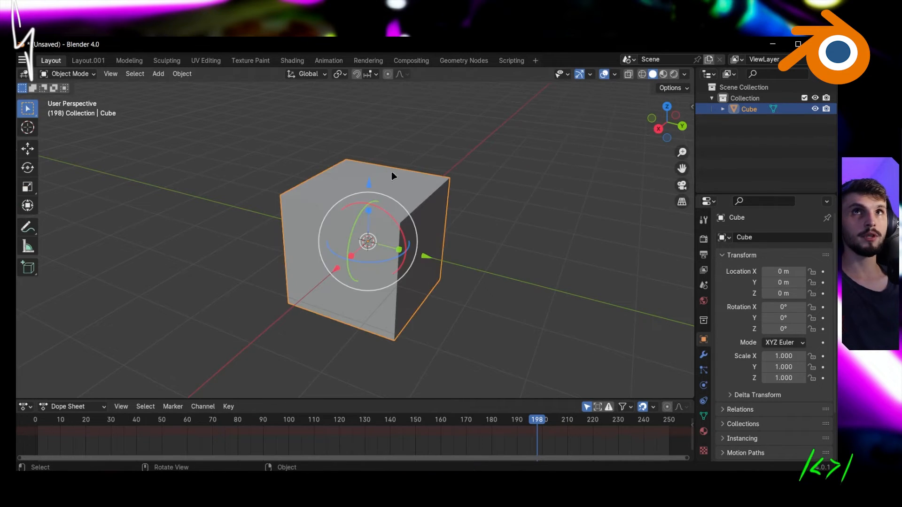
{"action": "key", "text": "Tab"}
{"action": "left_click", "coordinate": [475, 179]}
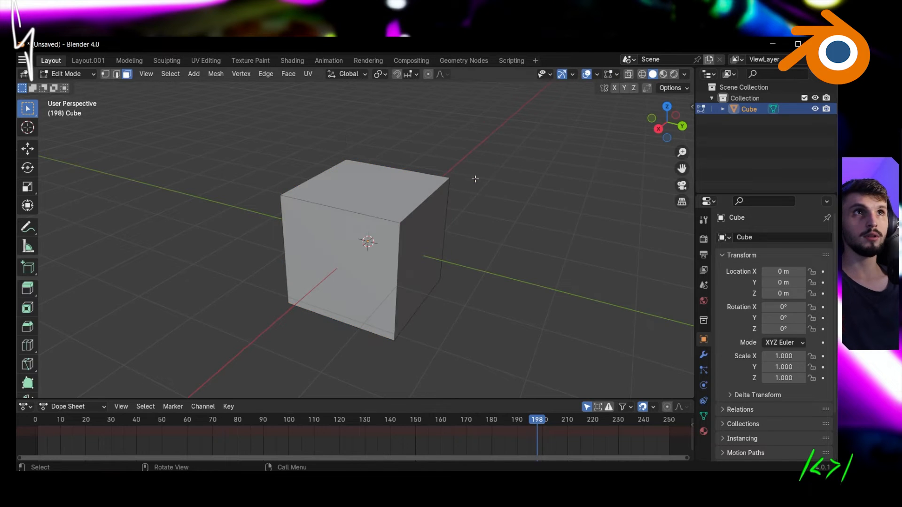
{"action": "key", "text": "ctrl+Tab"}
{"action": "left_click", "coordinate": [320, 215]}
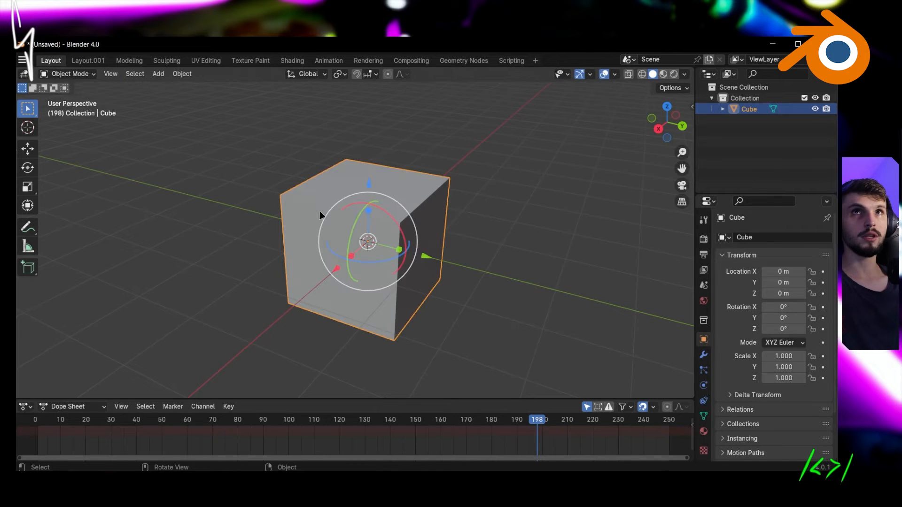
{"action": "key", "text": "ctrl+Tab"}
{"action": "left_click", "coordinate": [476, 204]}
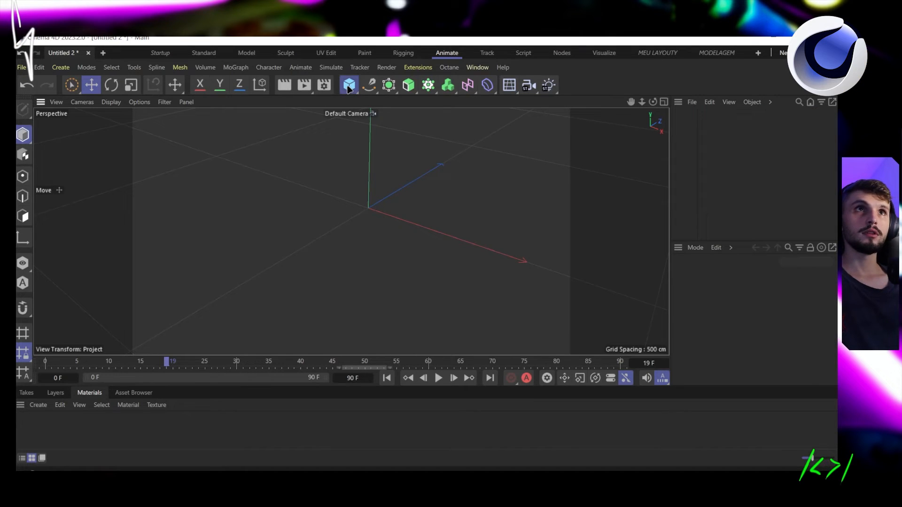
Switch to Cinema 4D and add a Cube primitive to the empty scene
{"action": "left_click", "coordinate": [349, 86]}
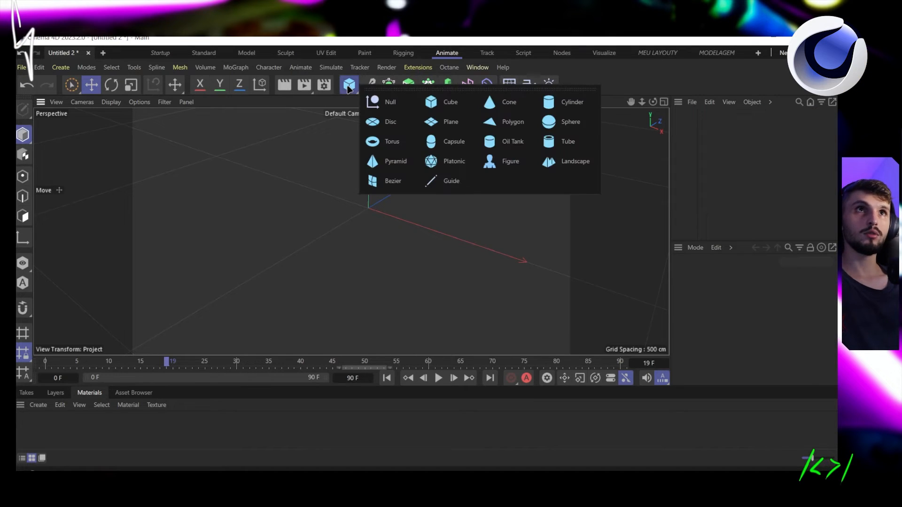
{"action": "left_click", "coordinate": [344, 130]}
{"action": "left_click", "coordinate": [350, 87]}
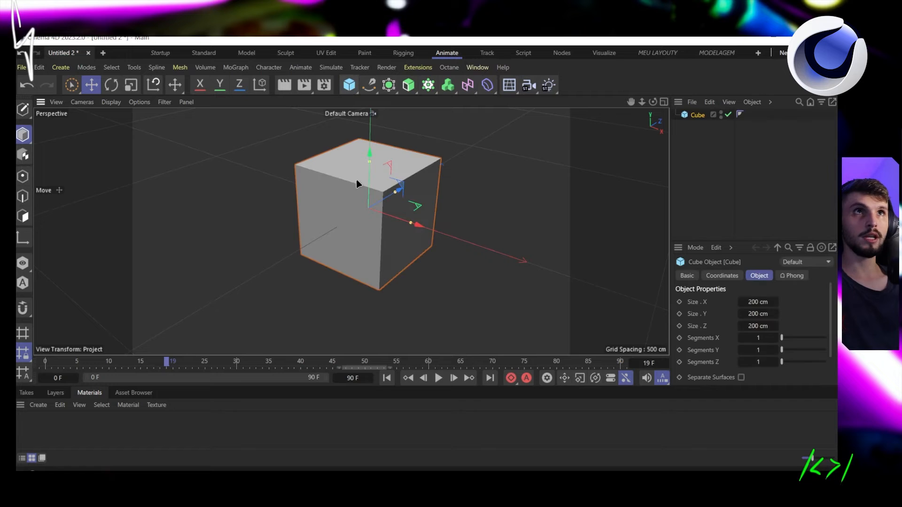
Check the available primitives, and set the cube's size to 484 cm in X, 373 cm in Y and 266 cm in Z
{"action": "left_click", "coordinate": [350, 89]}
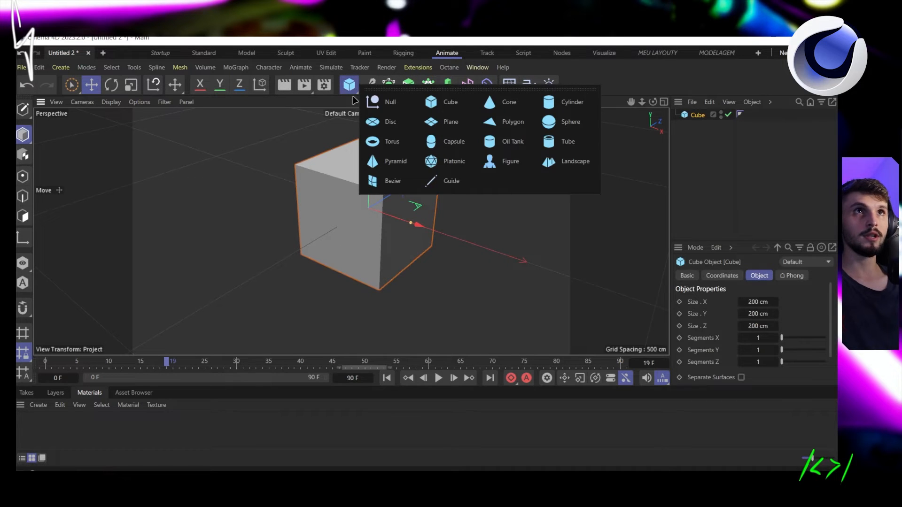
{"action": "left_click", "coordinate": [596, 292]}
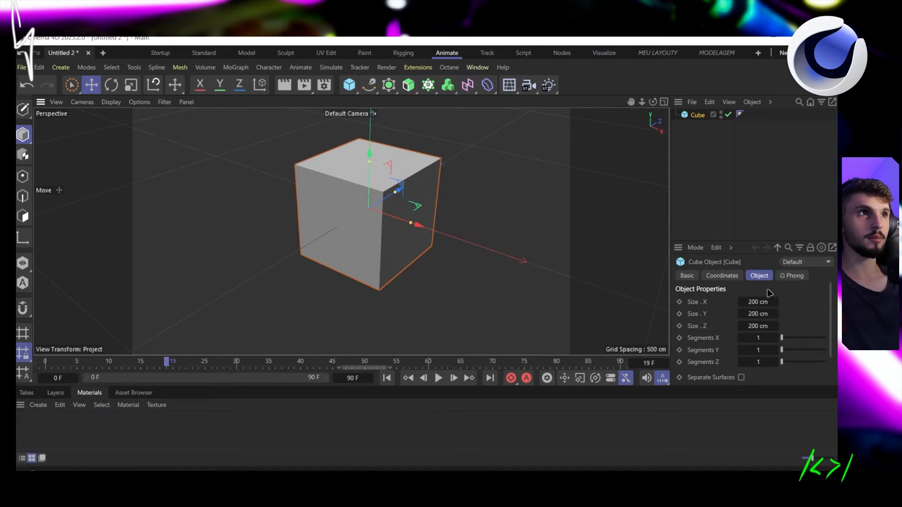
{"action": "left_click_drag", "start_coordinate": [758, 301], "coordinate": [761, 325]}
{"action": "scroll", "coordinate": [393, 246], "scroll_direction": "down", "scroll_amount": 5}
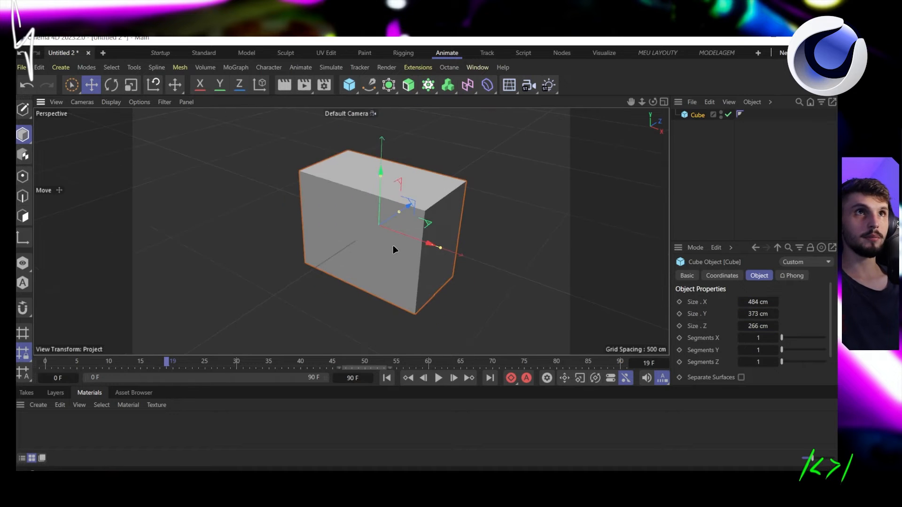
{"action": "scroll", "coordinate": [391, 182], "scroll_direction": "up", "scroll_amount": 4}
Display the perspective view with Gouraud Shading (Lines)
{"action": "left_click", "coordinate": [120, 102]}
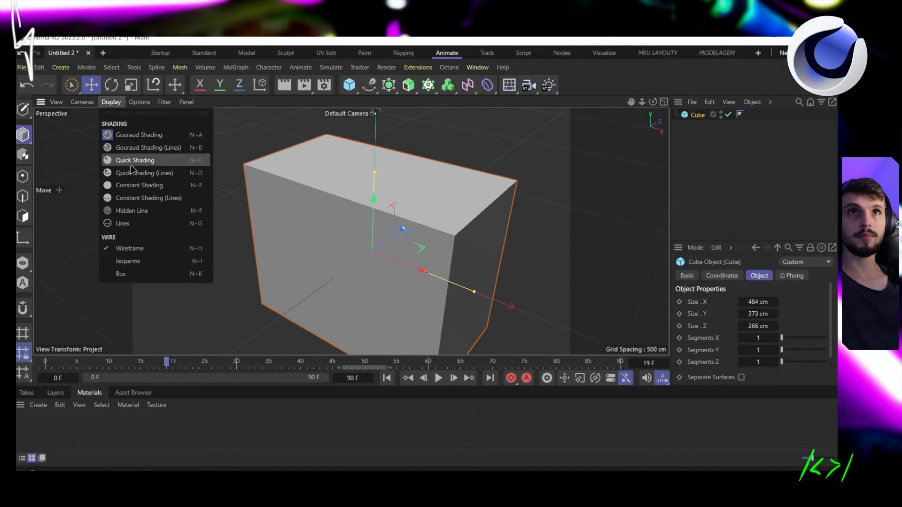
{"action": "left_click", "coordinate": [137, 148]}
{"action": "scroll", "coordinate": [413, 249], "scroll_direction": "down", "scroll_amount": 1}
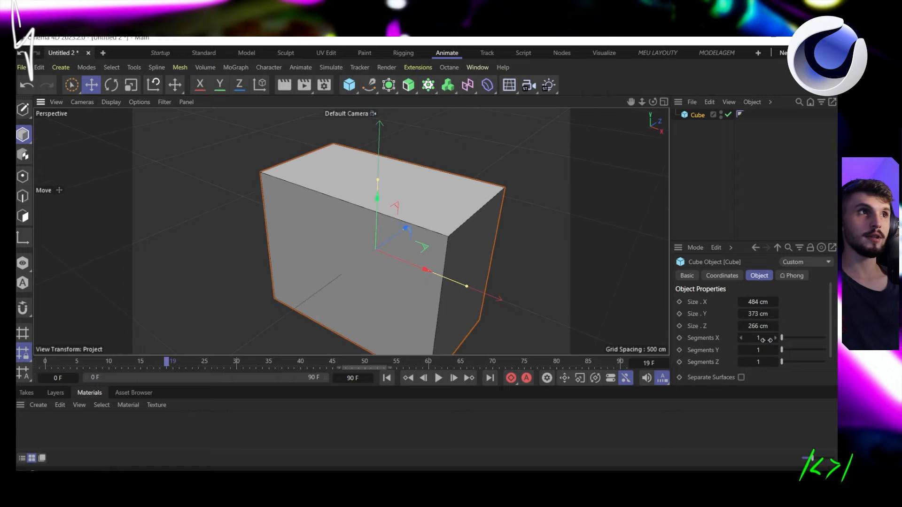
Try 13 segments in X and 25 in Y on the cube, and undo all segment and size changes
{"action": "left_click_drag", "start_coordinate": [765, 339], "coordinate": [780, 351]}
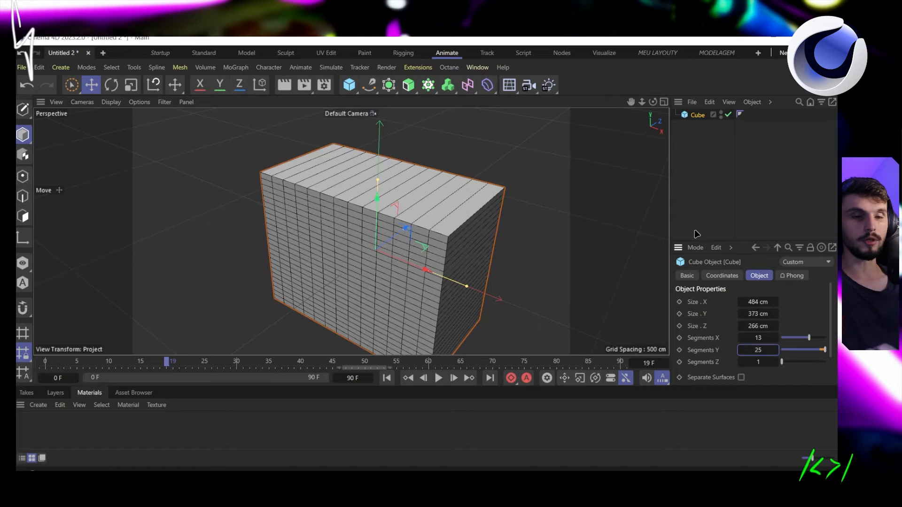
{"action": "key", "text": "ctrl+z"}
{"action": "key", "text": "ctrl+z"}
{"action": "key", "text": "ctrl+z"}
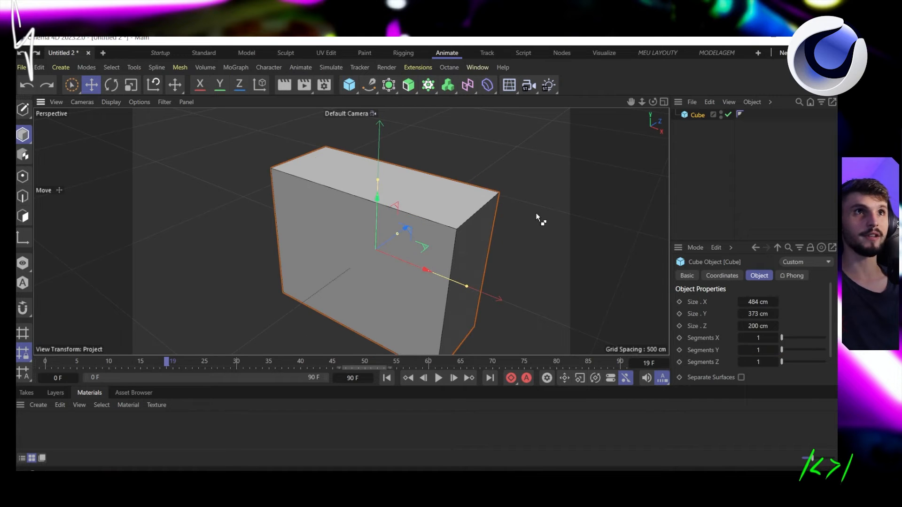
{"action": "key", "text": "ctrl+z"}
{"action": "key", "text": "ctrl+z"}
{"action": "scroll", "coordinate": [488, 238], "scroll_direction": "up", "scroll_amount": 3}
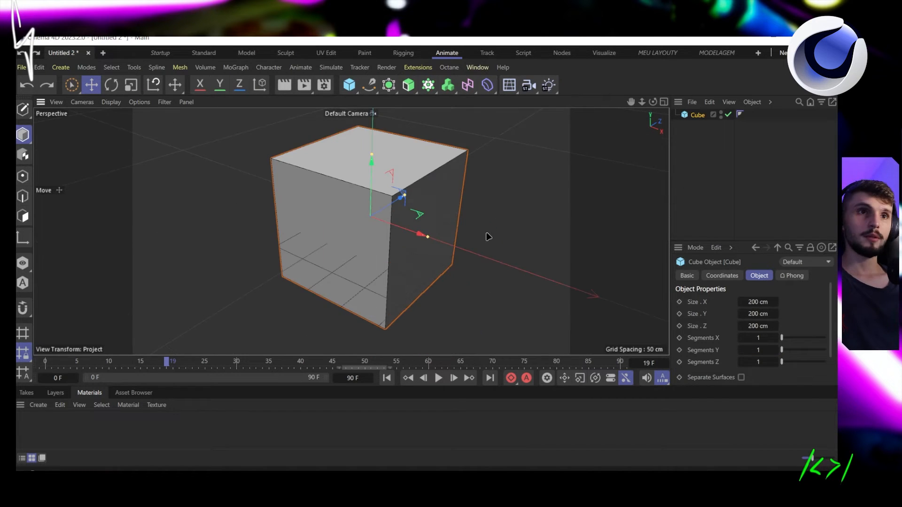
Make the cube editable and select two of its upper corner points in Points mode
{"action": "left_click", "coordinate": [23, 115]}
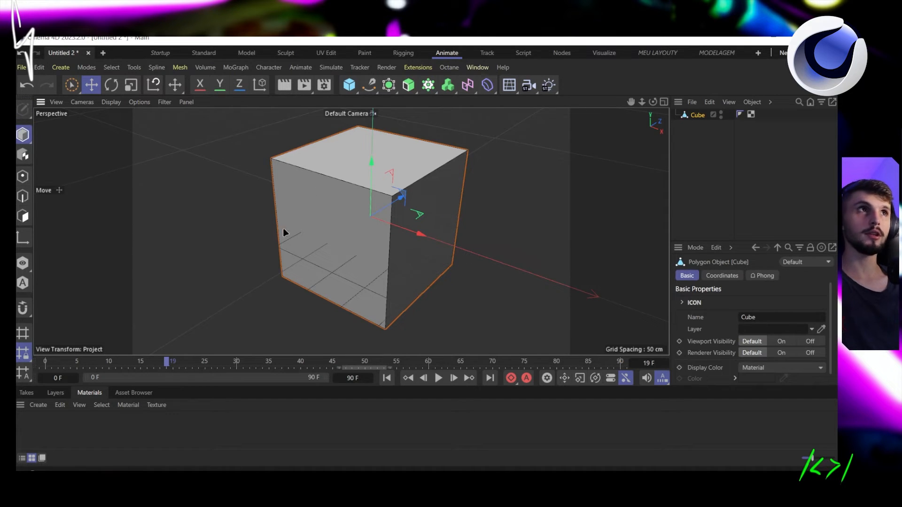
{"action": "left_click", "coordinate": [22, 177]}
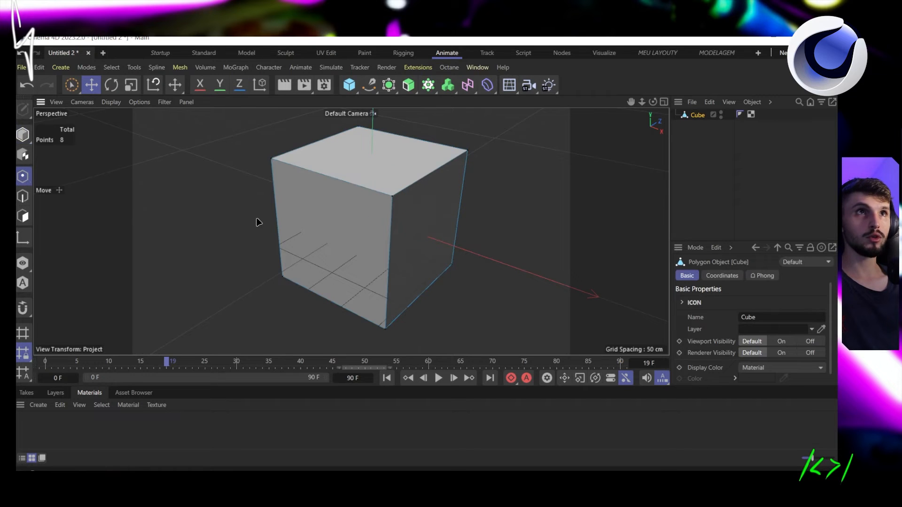
{"action": "left_click", "coordinate": [399, 197]}
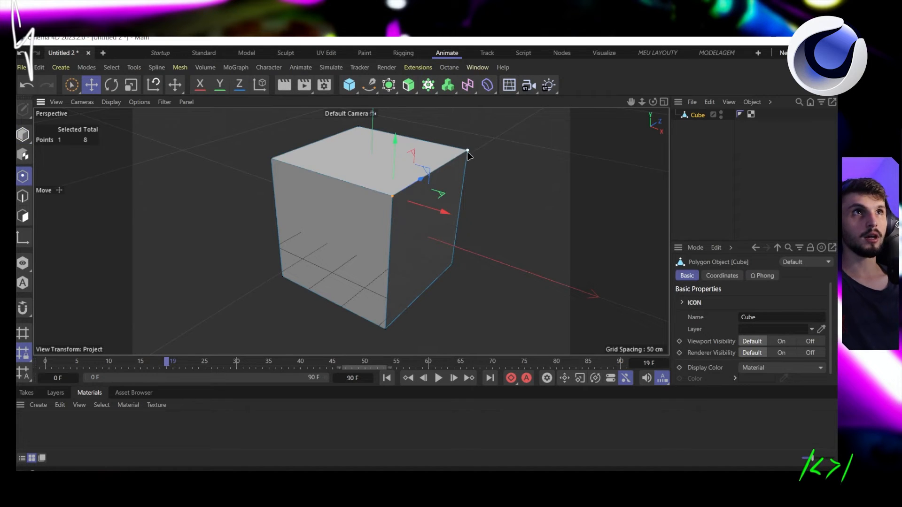
{"action": "left_click", "coordinate": [468, 151]}
Select the upper right edge in Edges mode, and the right and front faces one after the other in Polygons mode
{"action": "left_click", "coordinate": [21, 198]}
{"action": "left_click", "coordinate": [407, 186]}
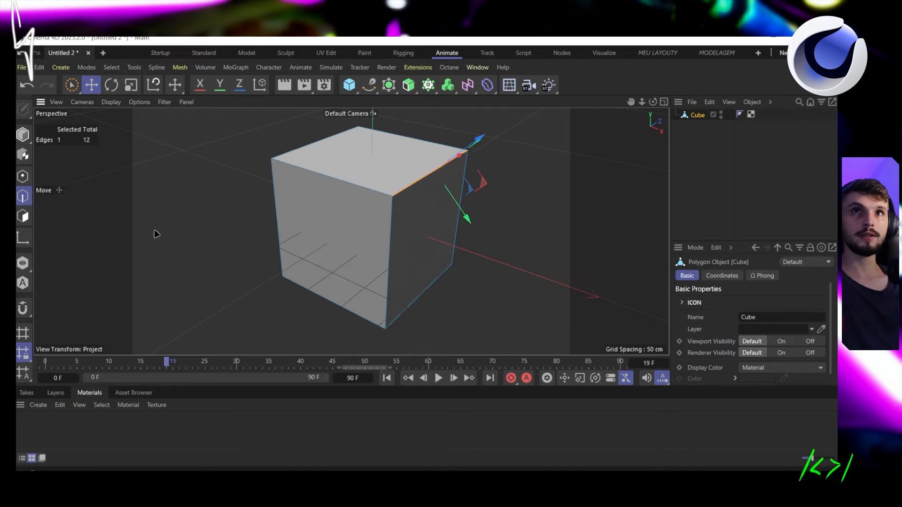
{"action": "left_click", "coordinate": [21, 217]}
{"action": "left_click", "coordinate": [411, 217]}
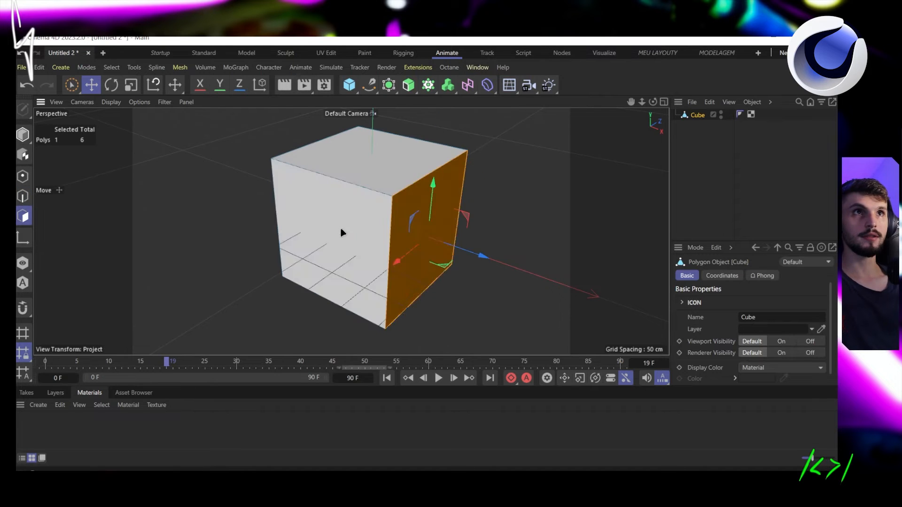
{"action": "left_click", "coordinate": [340, 227]}
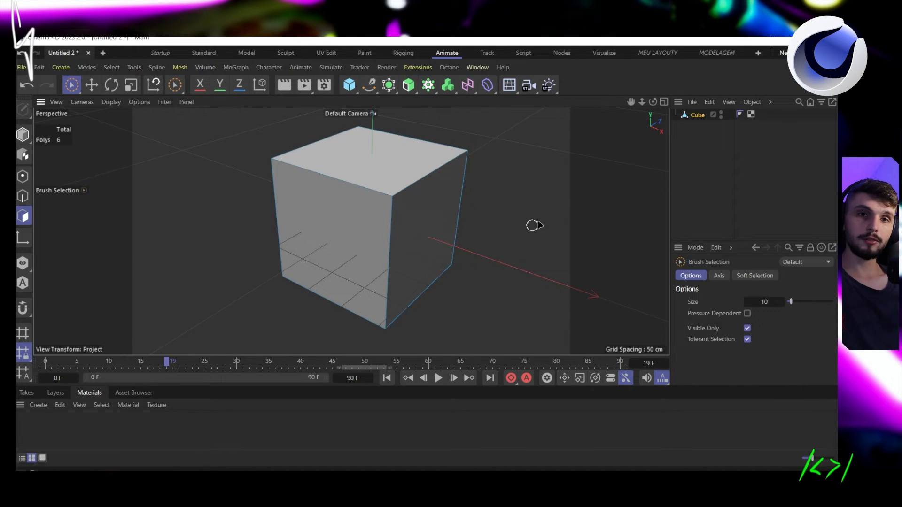
Select the right, front and again the right face of the cube with Brush Selection
{"action": "left_click", "coordinate": [438, 220]}
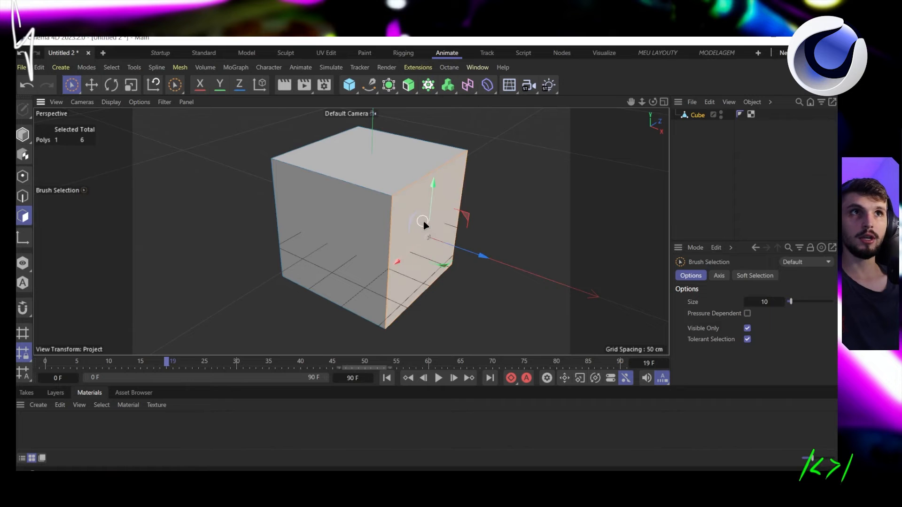
{"action": "left_click", "coordinate": [356, 197]}
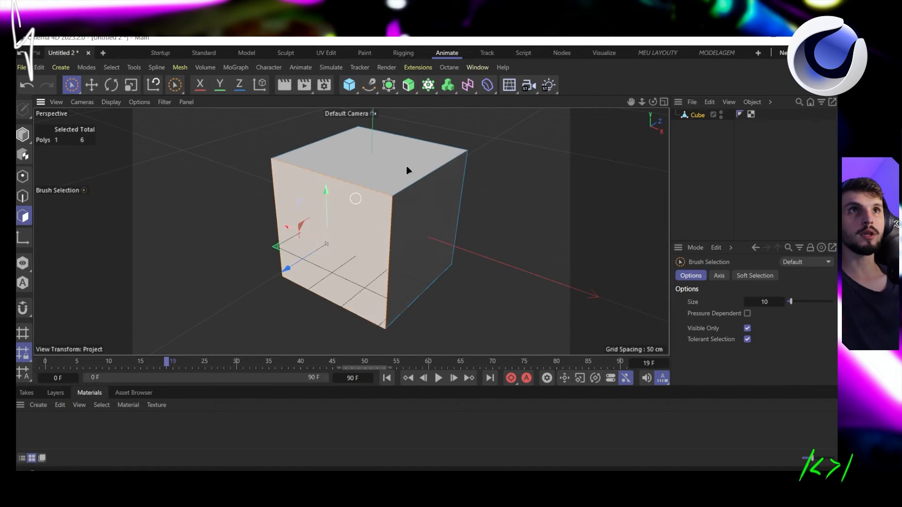
{"action": "left_click", "coordinate": [410, 197]}
Try extruding the selected right face by about 70 cm, and undo the extrusion
{"action": "key", "text": "m"}
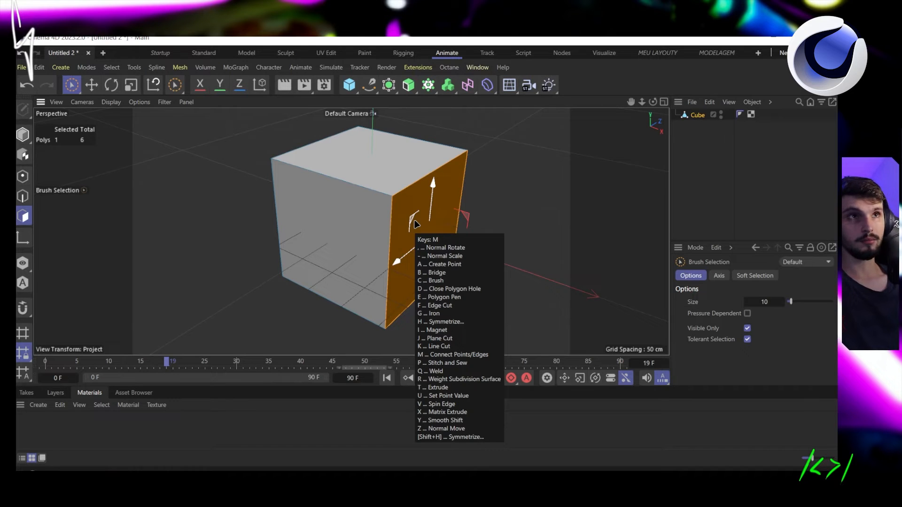
{"action": "key", "text": "t"}
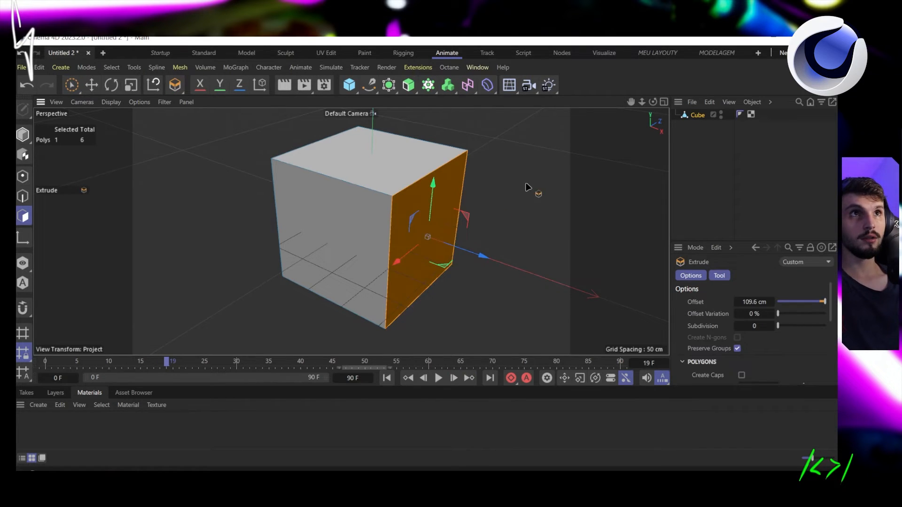
{"action": "left_click_drag", "start_coordinate": [529, 191], "coordinate": [392, 180]}
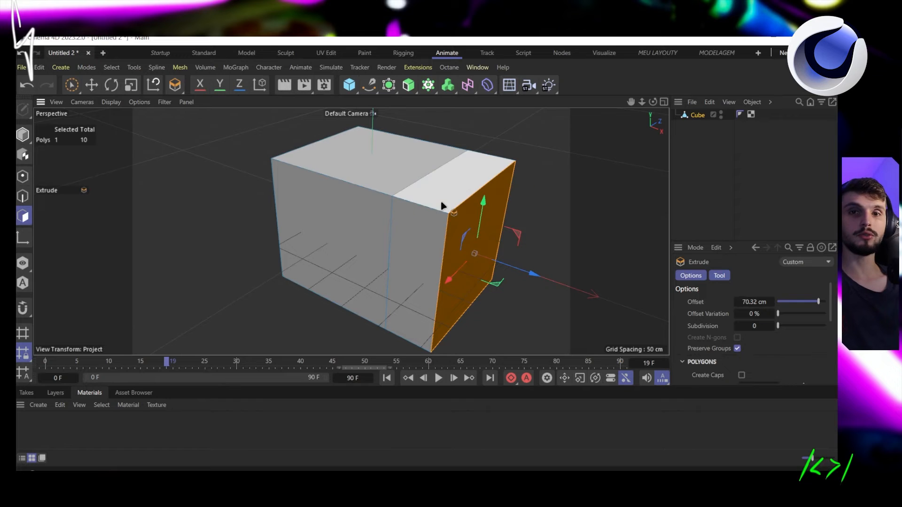
{"action": "key", "text": "ctrl+z"}
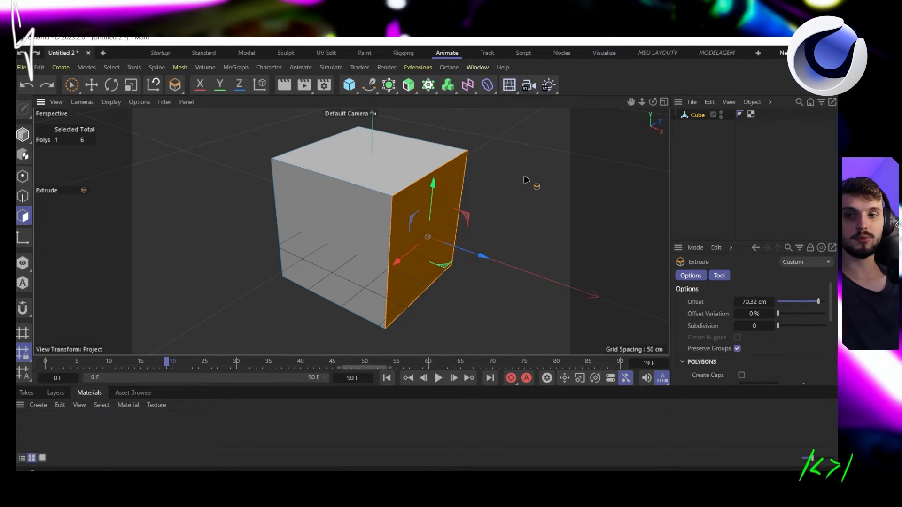
Activate the Bevel, Inset, Loop/Path Cut and Extrude tools one after another for the selected face without applying them
{"action": "key", "text": "m"}
{"action": "key", "text": "s"}
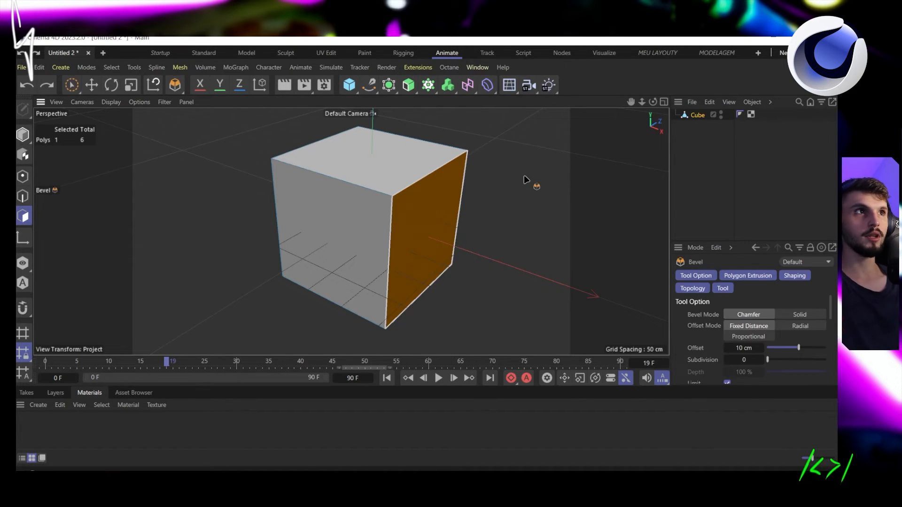
{"action": "key", "text": "i"}
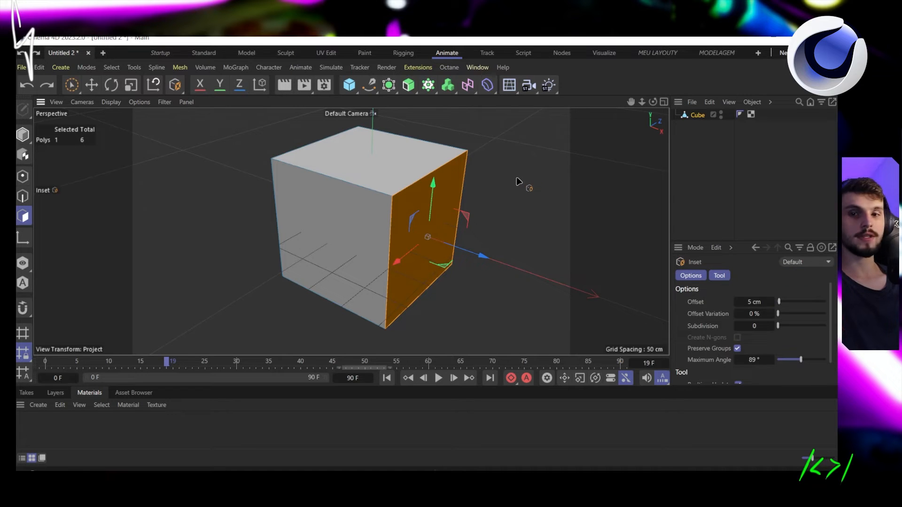
{"action": "key", "text": "k"}
{"action": "key", "text": "l"}
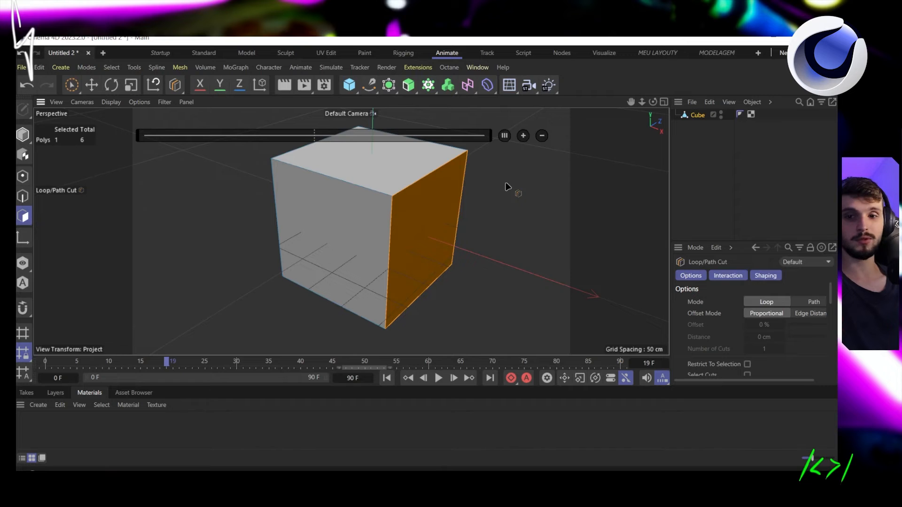
{"action": "key", "text": "d"}
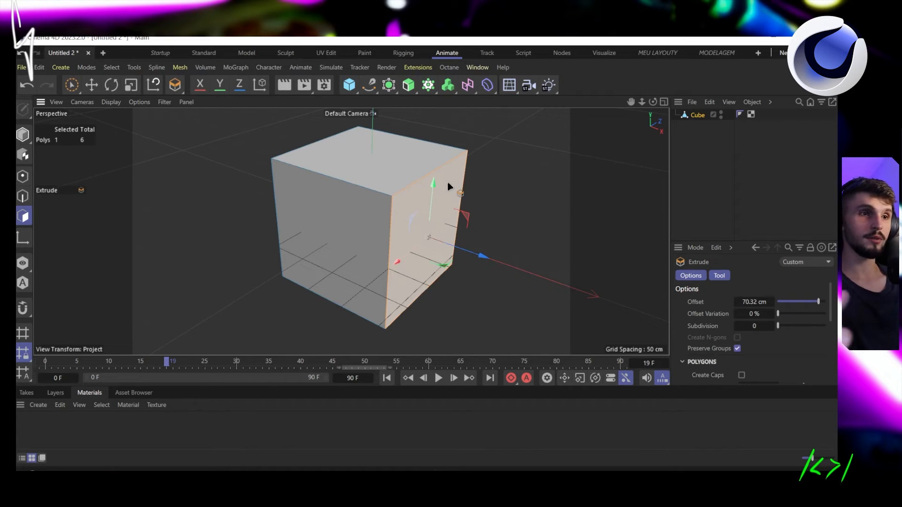
Return to Model mode, set the Brush Selection size to 19, and select the Cube object to show its Basic properties
{"action": "key", "text": "m"}
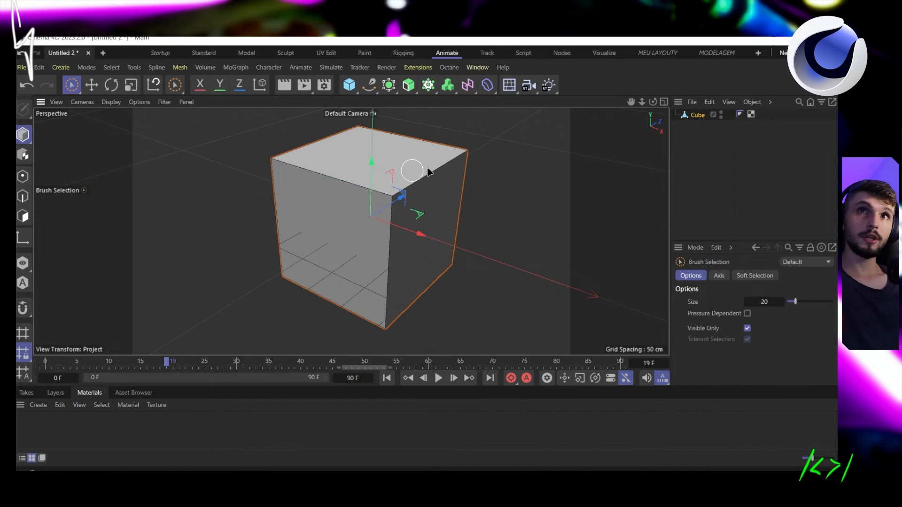
{"action": "middle_click_drag", "start_coordinate": [431, 169], "coordinate": [447, 183]}
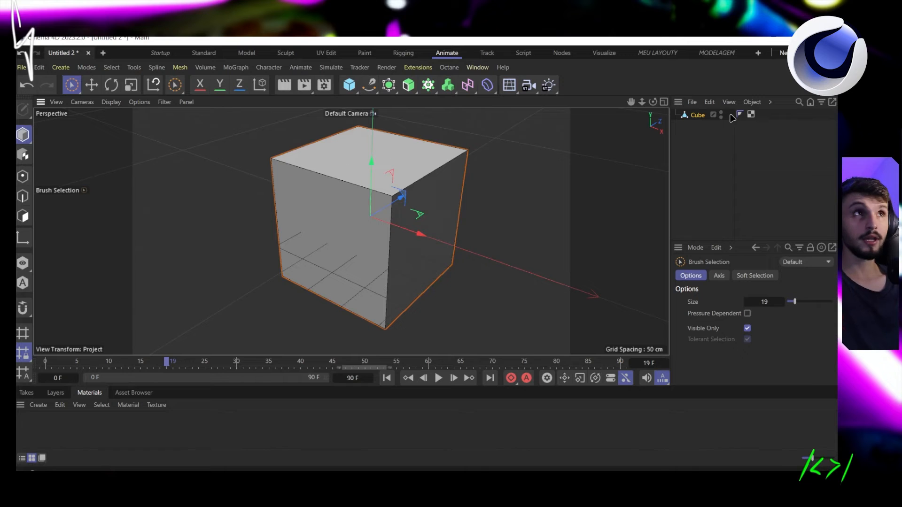
{"action": "left_click", "coordinate": [699, 116]}
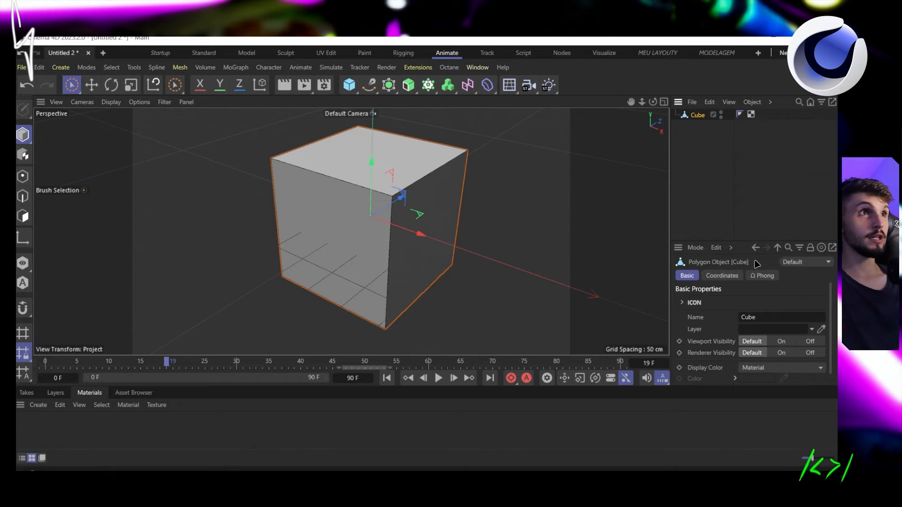
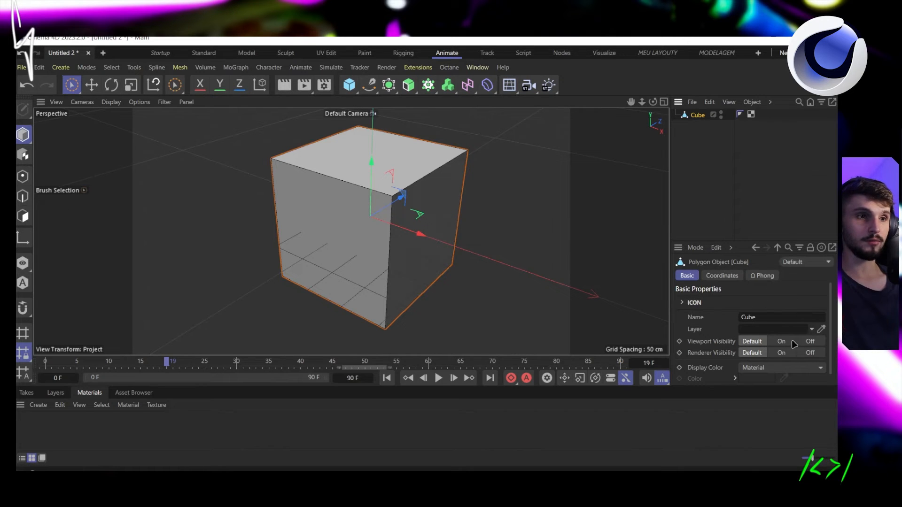
Move the cube's right face outward along its normal to lengthen the cube into a box, and return to Model mode
{"action": "left_click", "coordinate": [22, 216]}
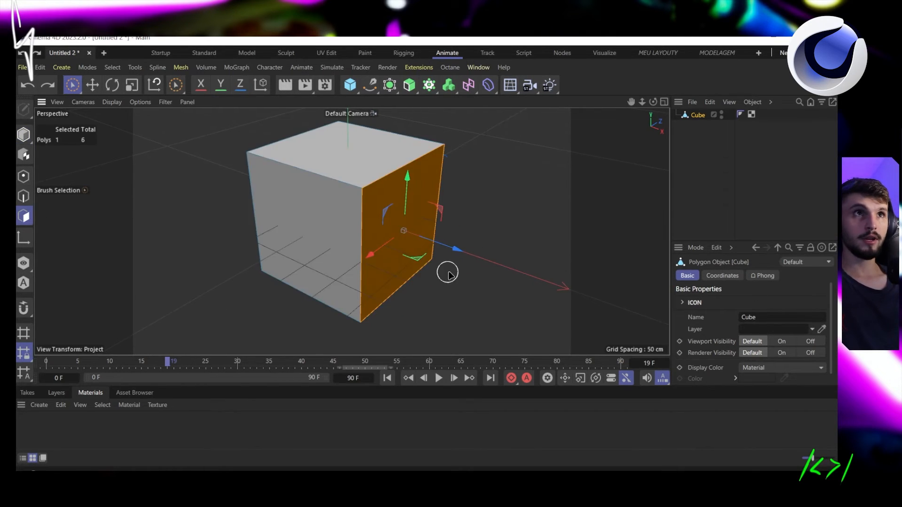
{"action": "left_click_drag", "start_coordinate": [463, 255], "coordinate": [584, 291]}
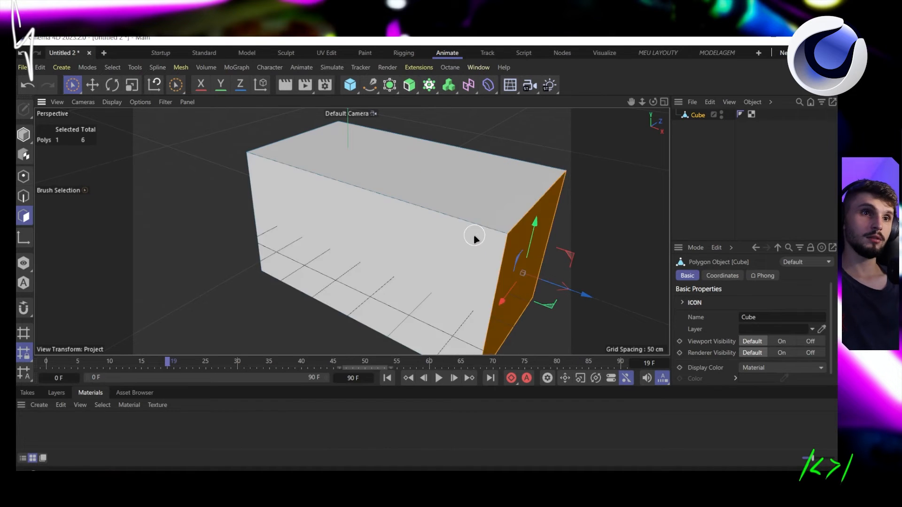
{"action": "scroll", "coordinate": [474, 238], "scroll_direction": "down", "scroll_amount": 3}
{"action": "key", "text": "Return"}
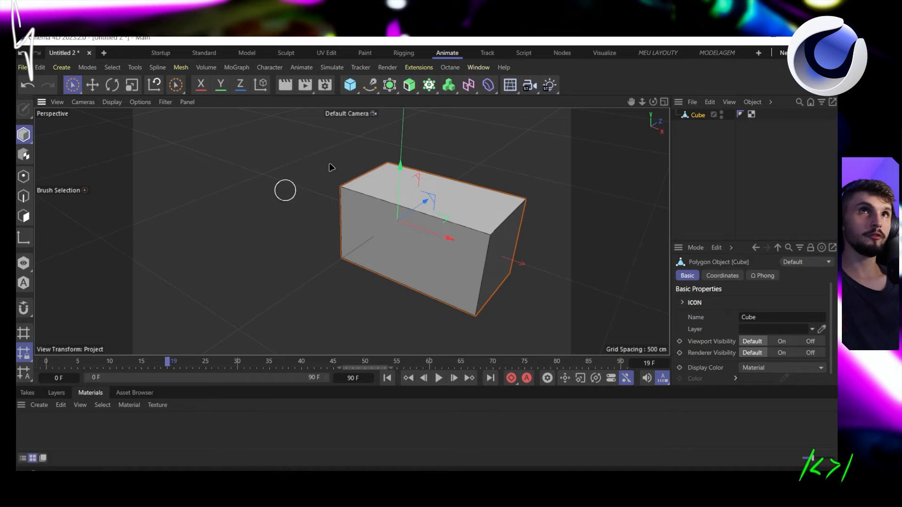
Switch the viewport display to Hidden Line, to Gouraud Shading and finally to Constant Shading
{"action": "left_click", "coordinate": [110, 102]}
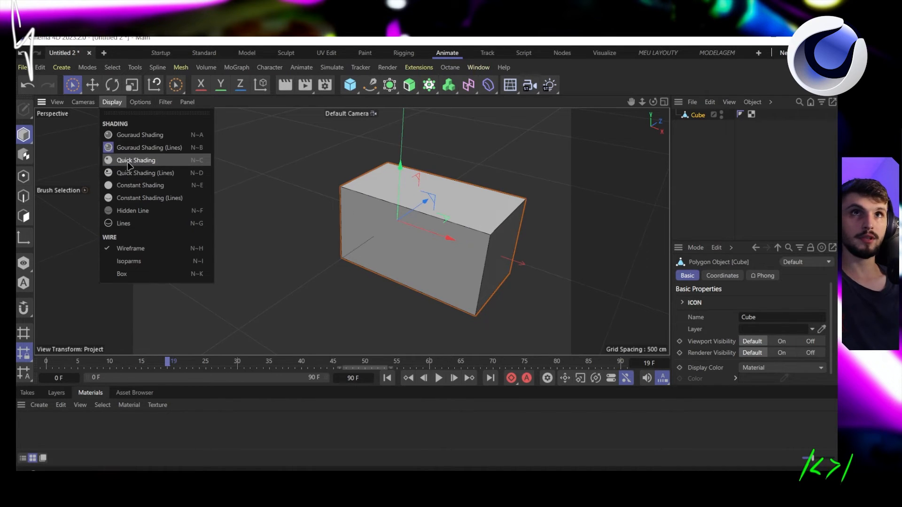
{"action": "left_click", "coordinate": [130, 215]}
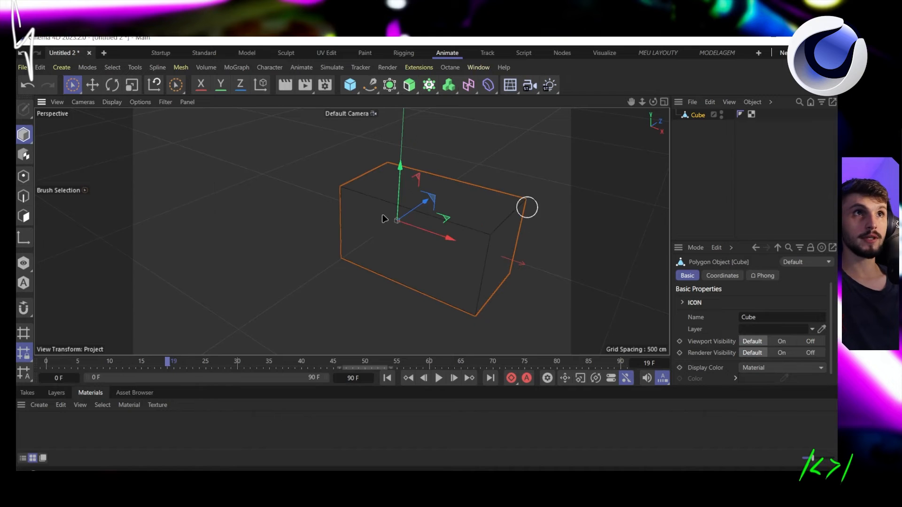
{"action": "left_click", "coordinate": [112, 102]}
{"action": "left_click", "coordinate": [125, 133]}
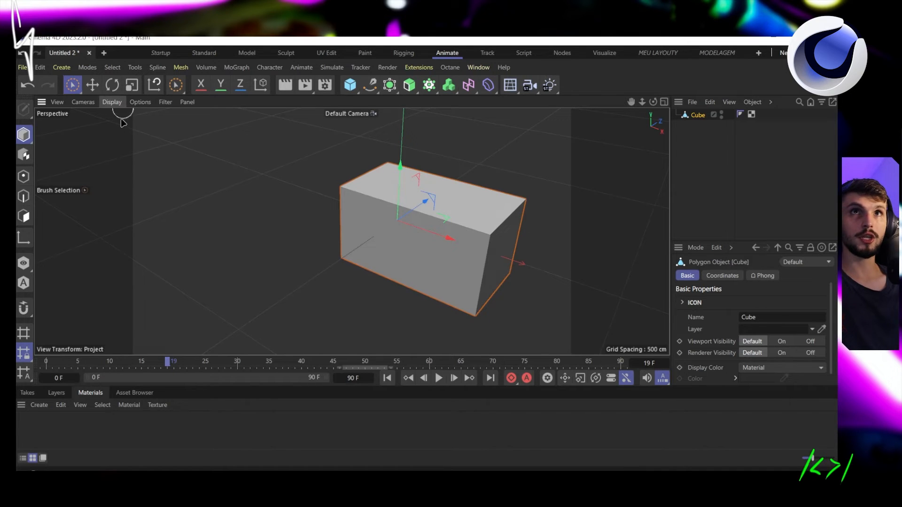
{"action": "left_click", "coordinate": [112, 102]}
{"action": "left_click", "coordinate": [140, 187]}
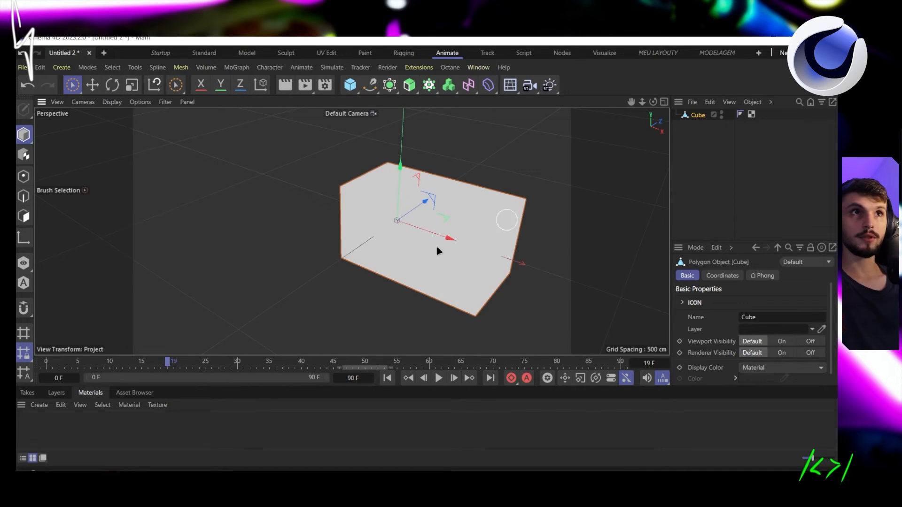
Set the viewport display back to Gouraud Shading
{"action": "left_click", "coordinate": [111, 102]}
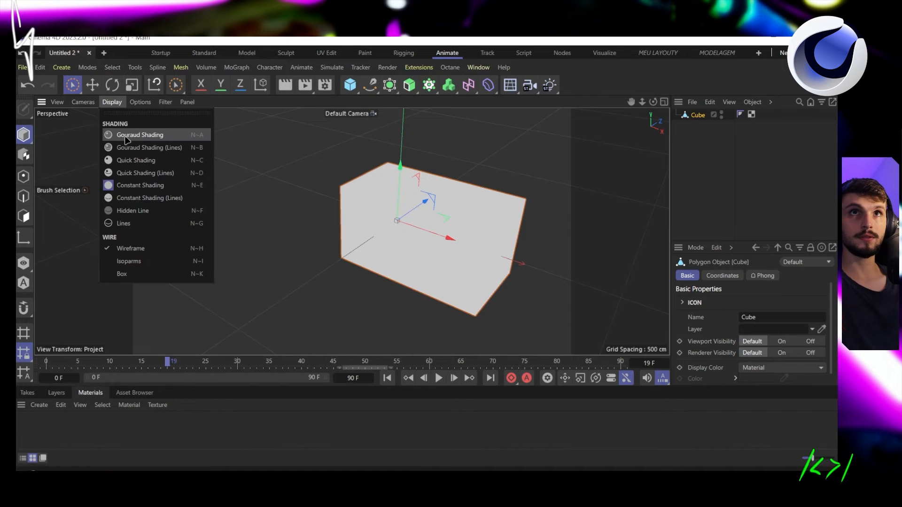
{"action": "left_click", "coordinate": [136, 135]}
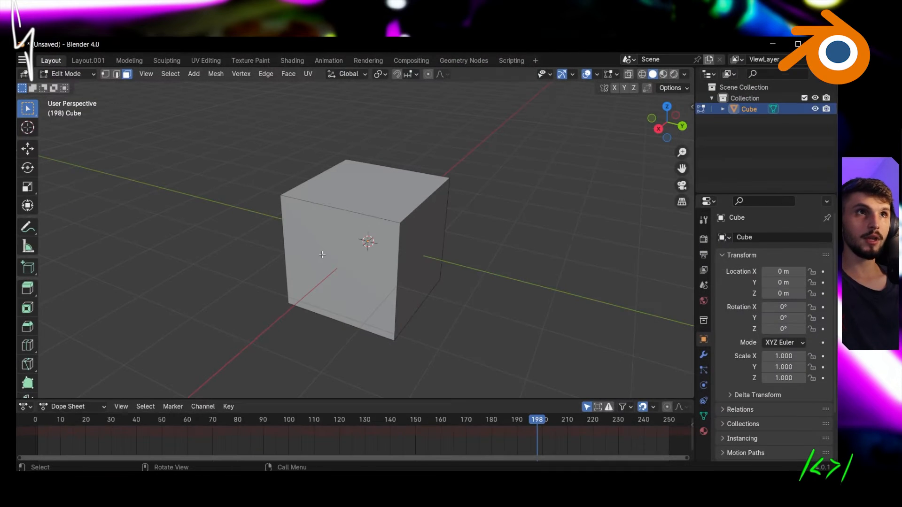
Switch to Blender and show the cube in Wireframe, Solid, Rendered and Material Preview shading, ending in Solid
{"action": "left_click", "coordinate": [643, 74]}
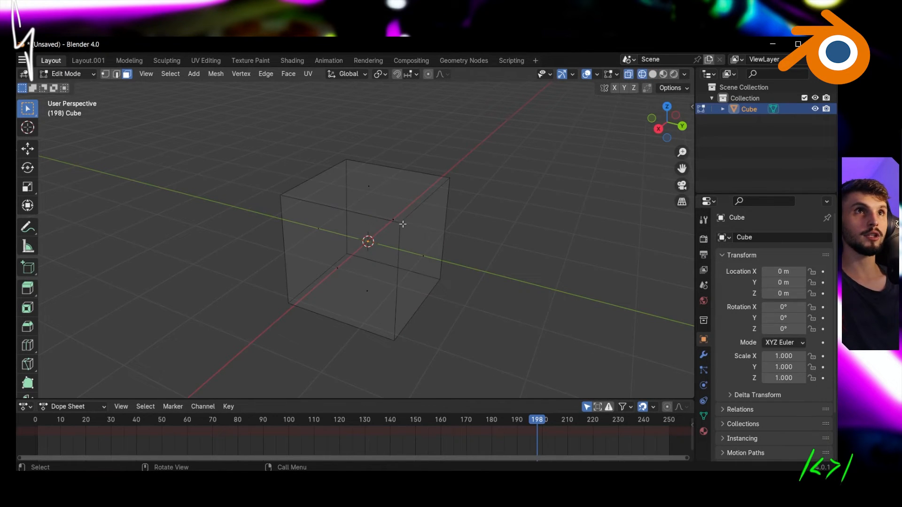
{"action": "left_click", "coordinate": [653, 74]}
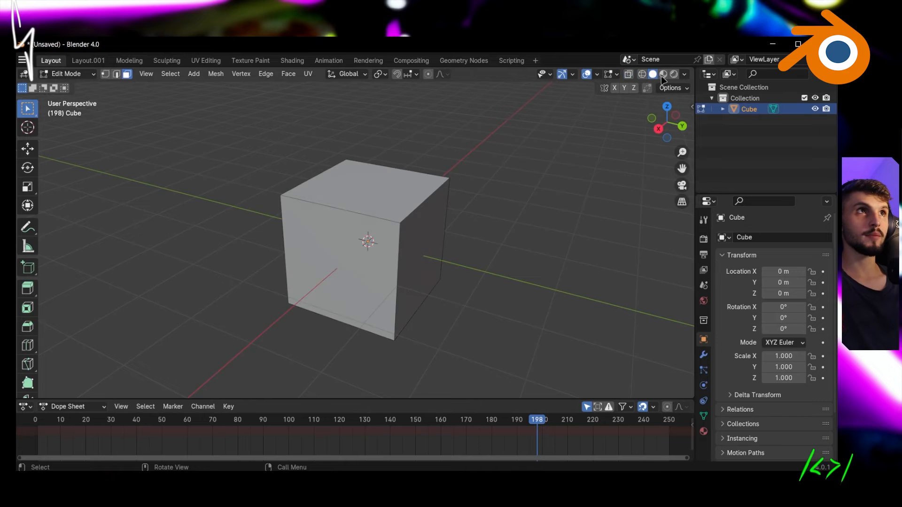
{"action": "left_click", "coordinate": [663, 74]}
{"action": "left_click", "coordinate": [674, 74]}
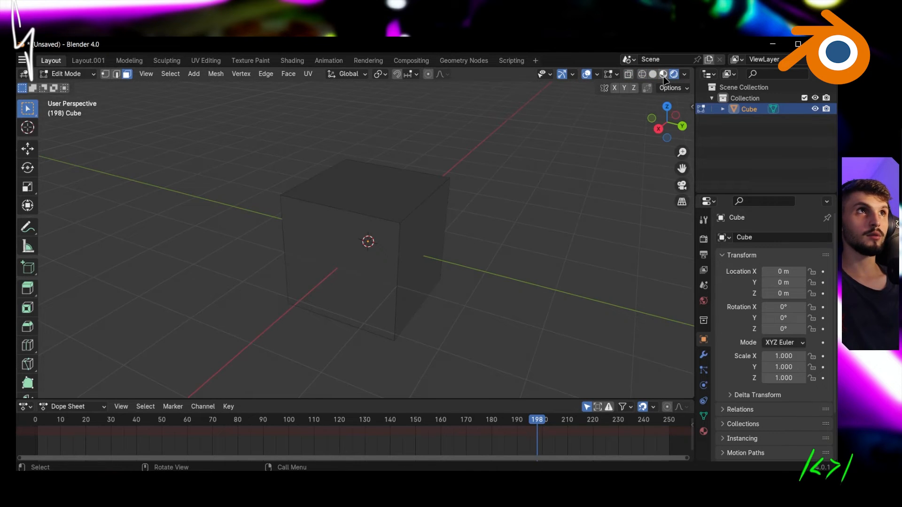
{"action": "left_click", "coordinate": [664, 74]}
{"action": "left_click", "coordinate": [652, 74]}
Toggle X-ray display on and off several times for the solid-shaded cube, leaving it off
{"action": "left_click", "coordinate": [629, 75]}
{"action": "left_click", "coordinate": [629, 74]}
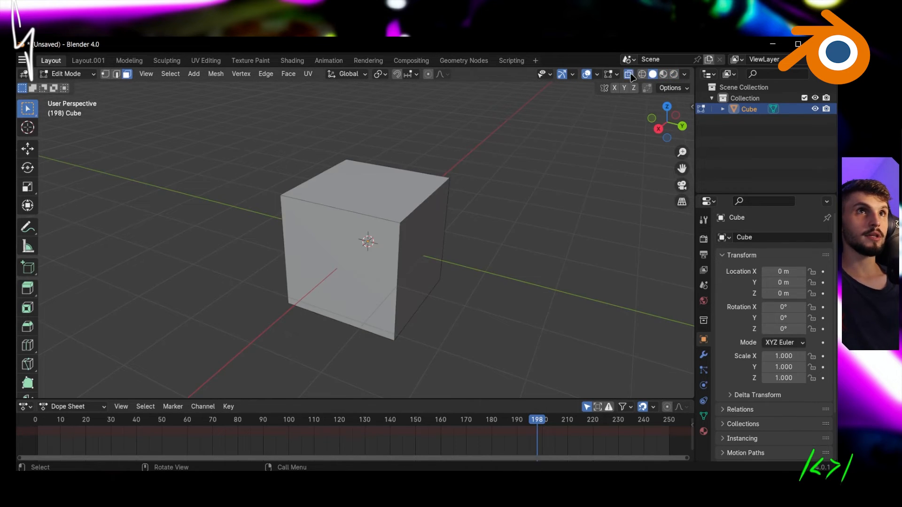
{"action": "left_click", "coordinate": [629, 74]}
{"action": "left_click", "coordinate": [629, 74]}
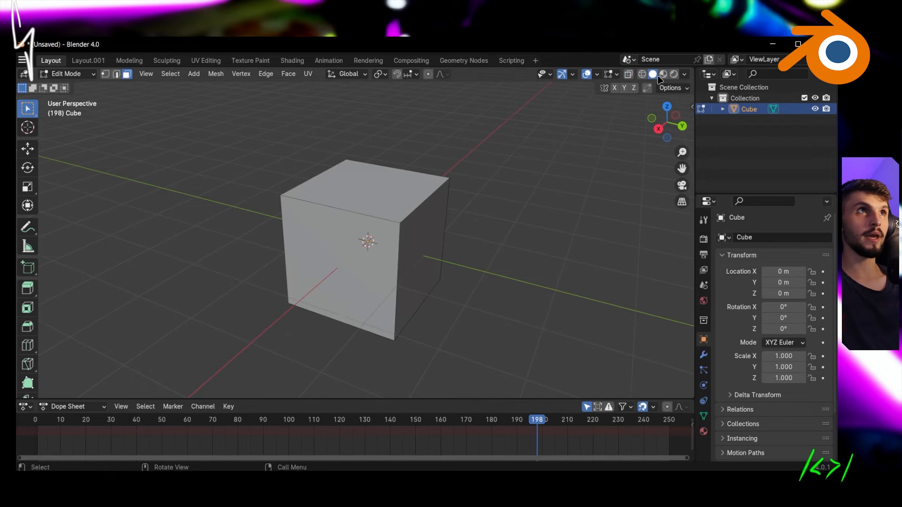
{"action": "left_click", "coordinate": [630, 76]}
{"action": "left_click", "coordinate": [629, 75]}
{"action": "left_click", "coordinate": [630, 75]}
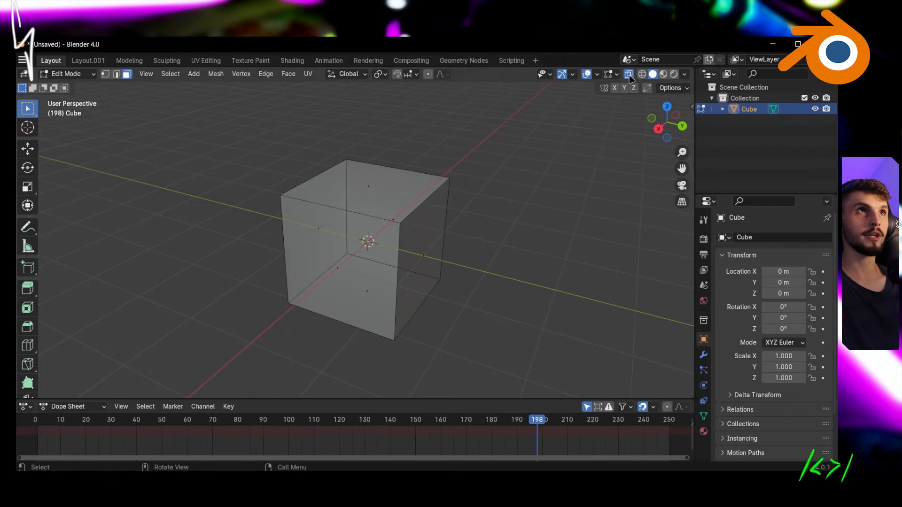
{"action": "left_click", "coordinate": [629, 74]}
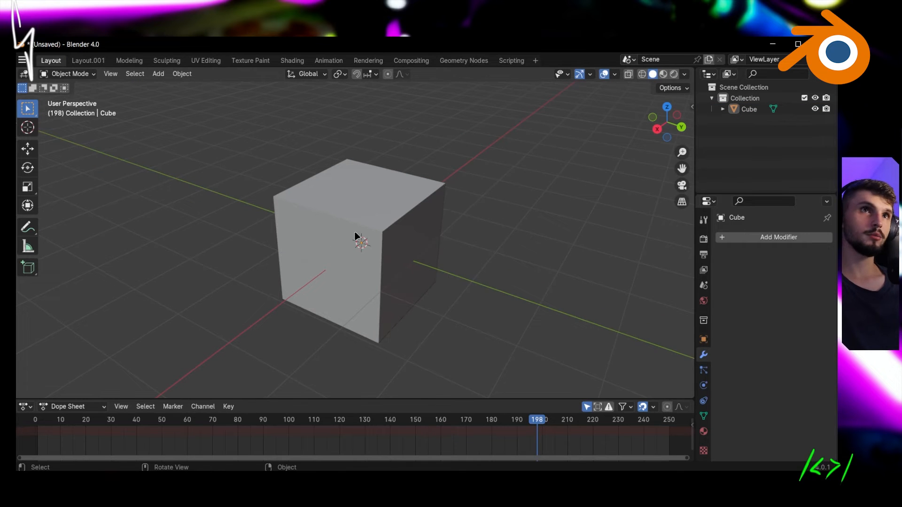
Add a Subdivision Surface modifier to the cube in Object Mode
{"action": "middle_click_drag", "start_coordinate": [355, 235], "coordinate": [387, 230]}
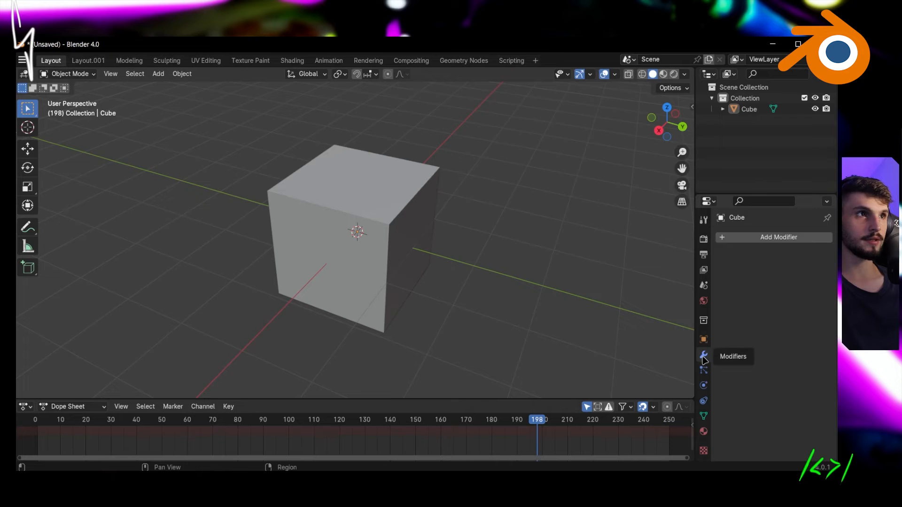
{"action": "left_click", "coordinate": [769, 238]}
{"action": "mouse_move", "coordinate": [768, 240]}
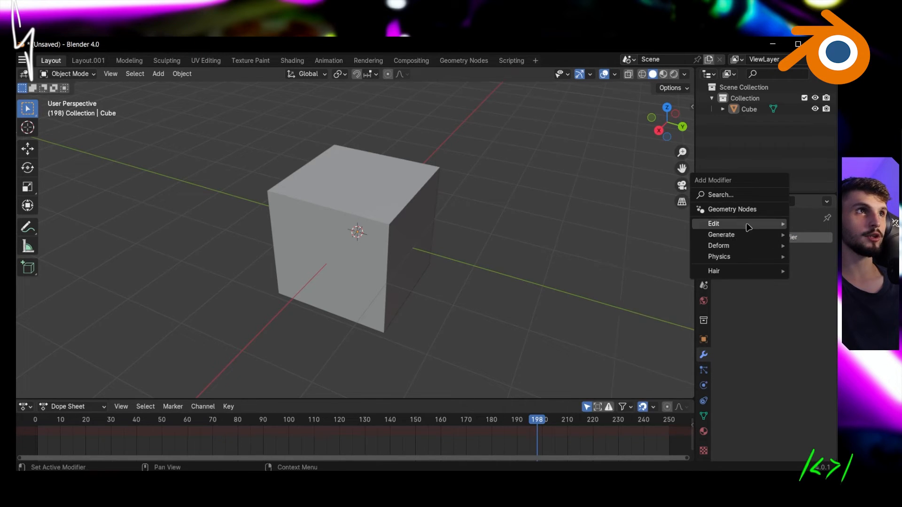
{"action": "mouse_move", "coordinate": [750, 254]}
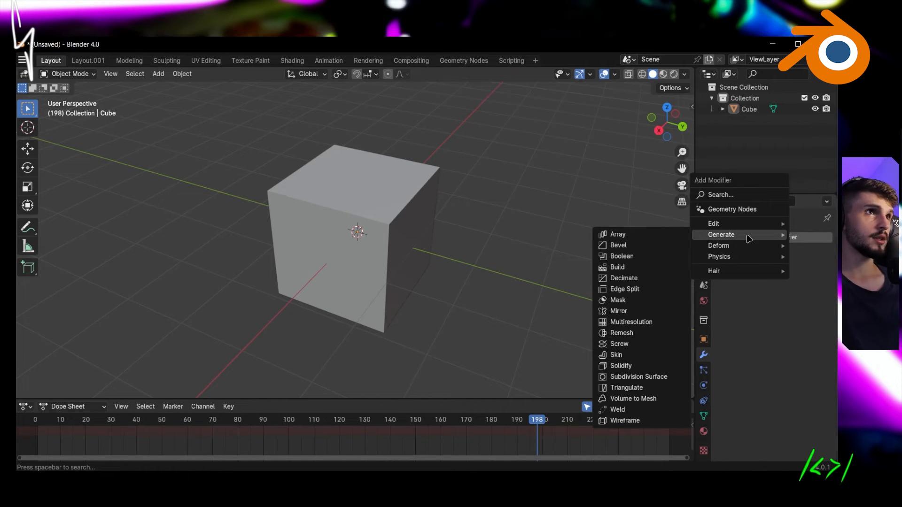
{"action": "left_click", "coordinate": [632, 377]}
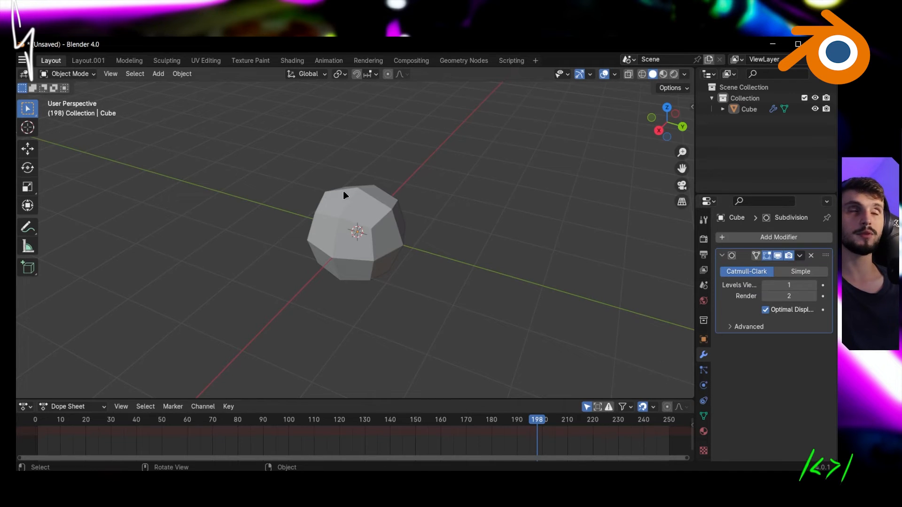
Select the cube and raise its subdivision viewport level to 3, then bring it back to 1
{"action": "left_click", "coordinate": [376, 233]}
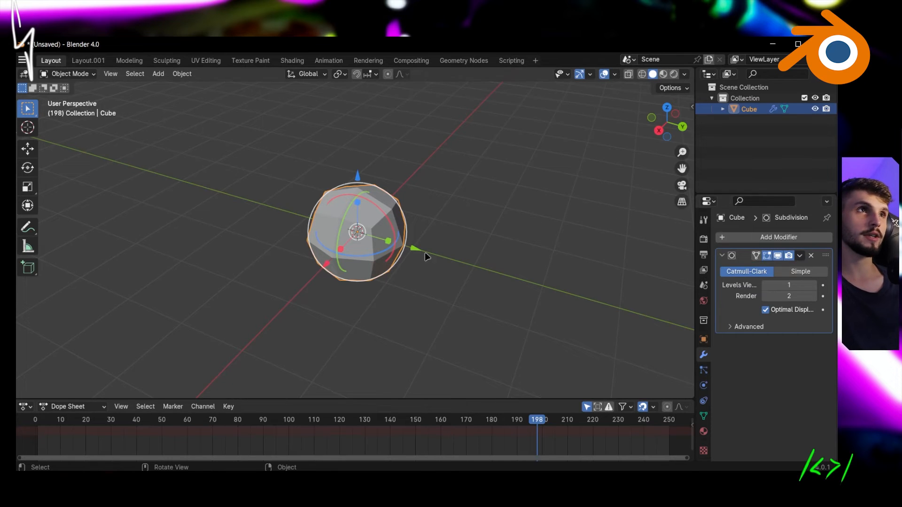
{"action": "left_click", "coordinate": [814, 286]}
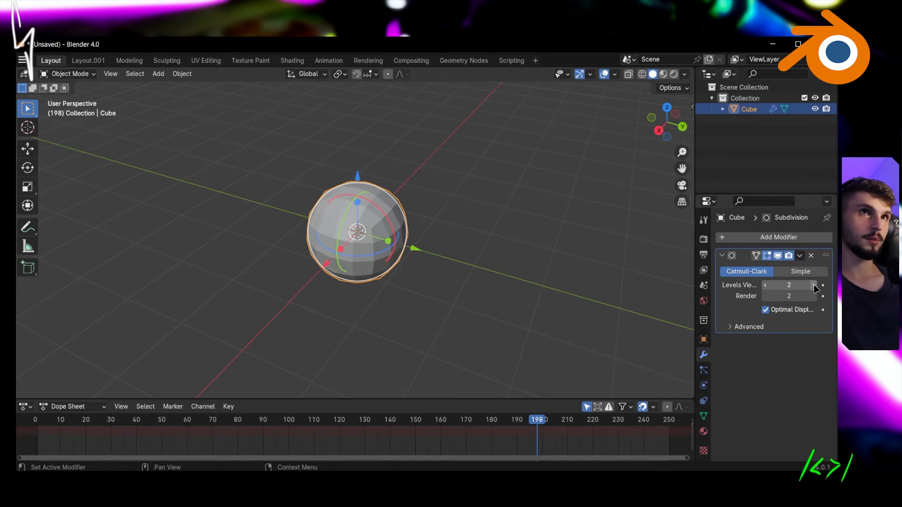
{"action": "left_click", "coordinate": [814, 287]}
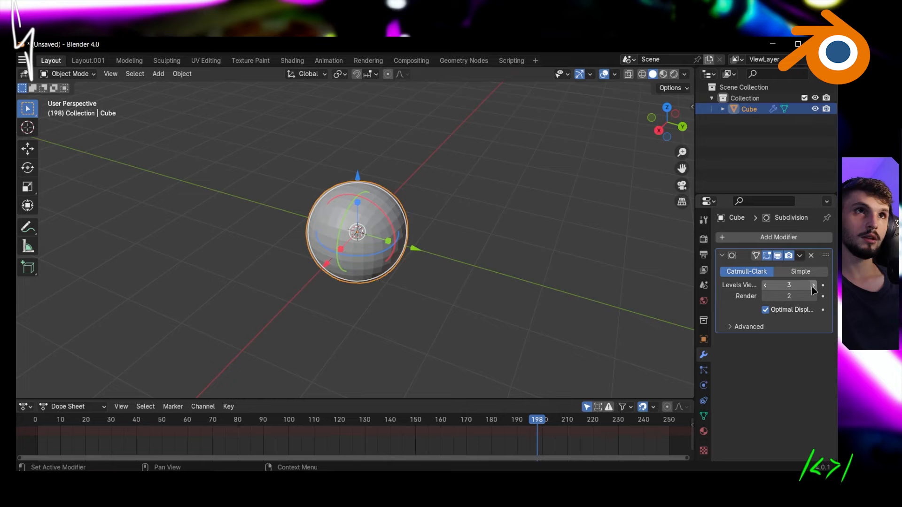
{"action": "left_click", "coordinate": [765, 286]}
{"action": "left_click", "coordinate": [766, 286]}
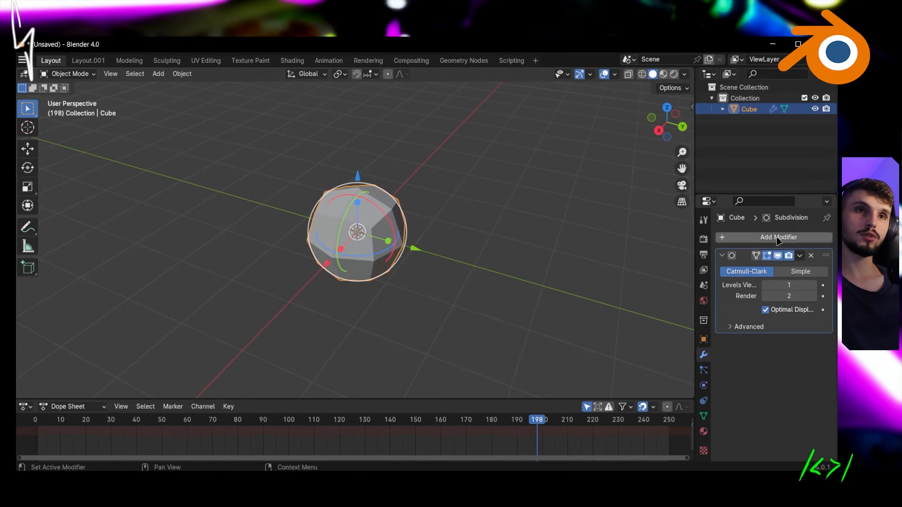
Deselect the cube and expand its hierarchy in the Outliner to show the Subdivision modifier
{"action": "scroll", "coordinate": [484, 201], "scroll_direction": "up", "scroll_amount": 1}
{"action": "middle_click_drag", "start_coordinate": [482, 200], "coordinate": [489, 201]}
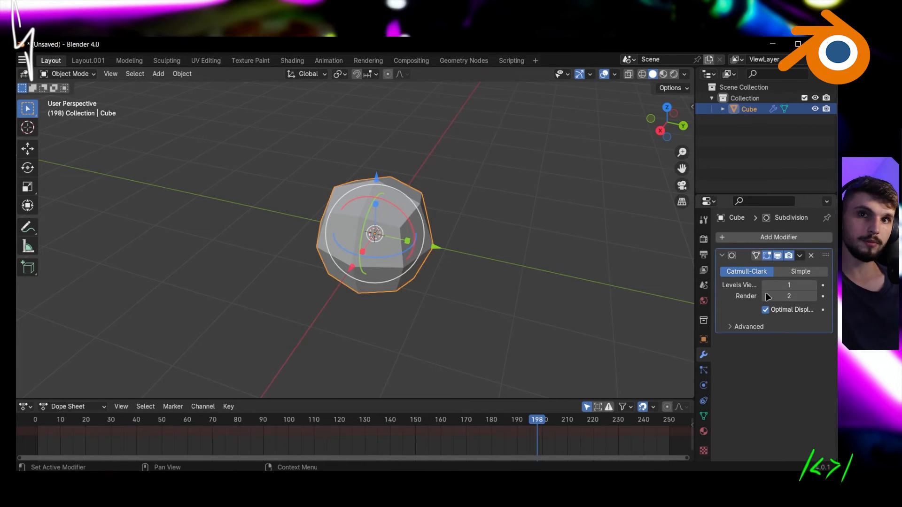
{"action": "left_click", "coordinate": [604, 186]}
{"action": "left_click", "coordinate": [723, 109]}
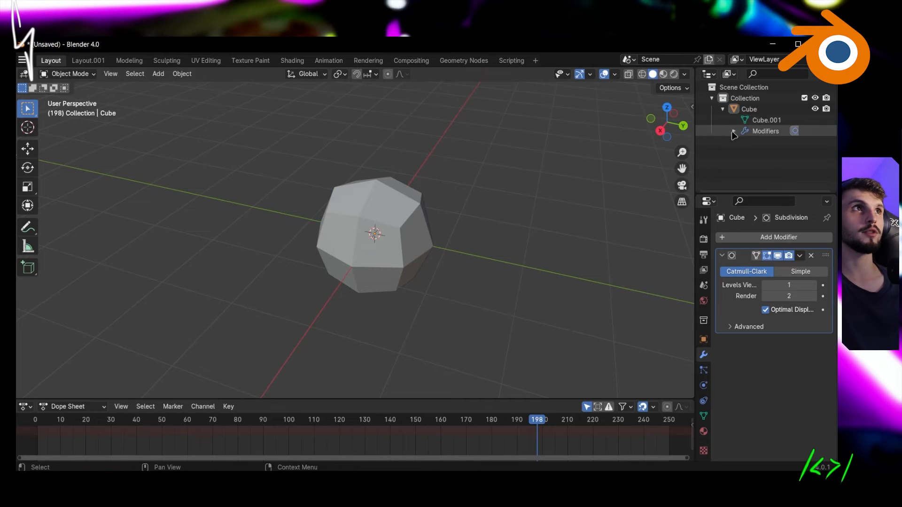
{"action": "left_click", "coordinate": [734, 132]}
{"action": "left_click", "coordinate": [774, 132]}
{"action": "left_click", "coordinate": [756, 170]}
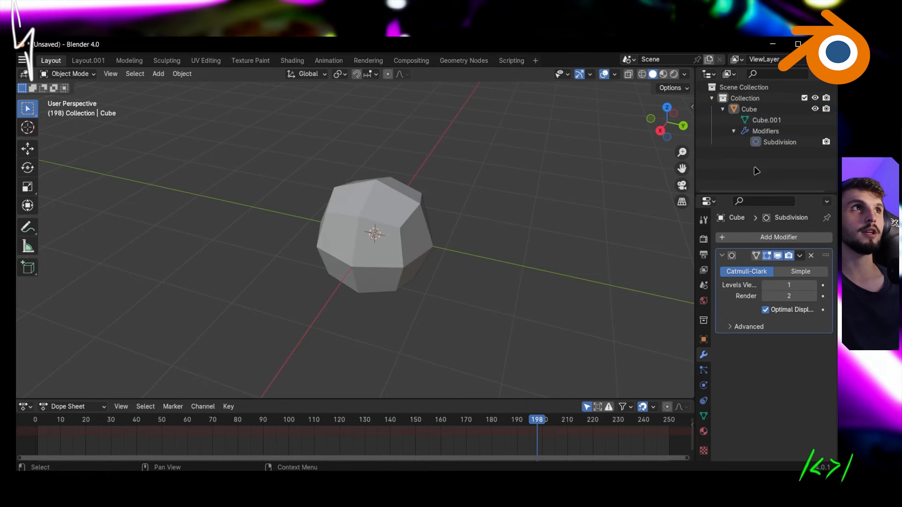
Add a second cube mesh to the scene
{"action": "left_click", "coordinate": [158, 74]}
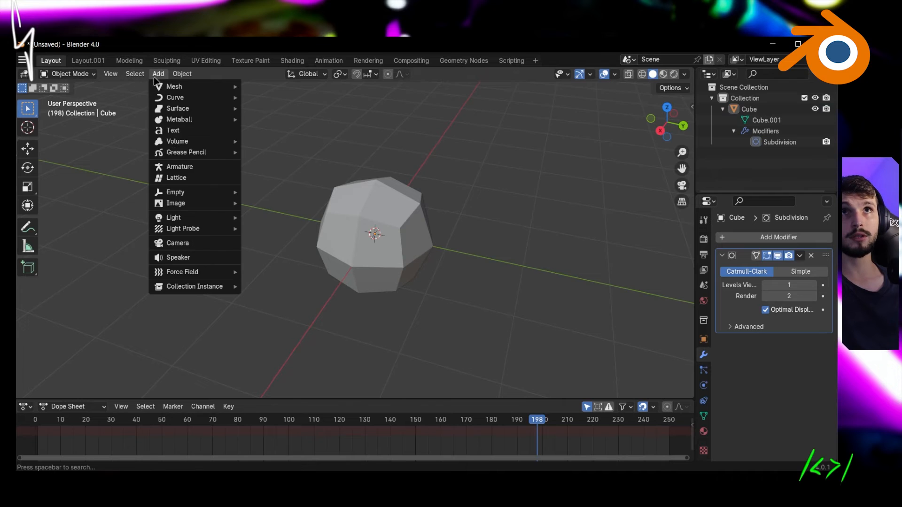
{"action": "mouse_move", "coordinate": [192, 101]}
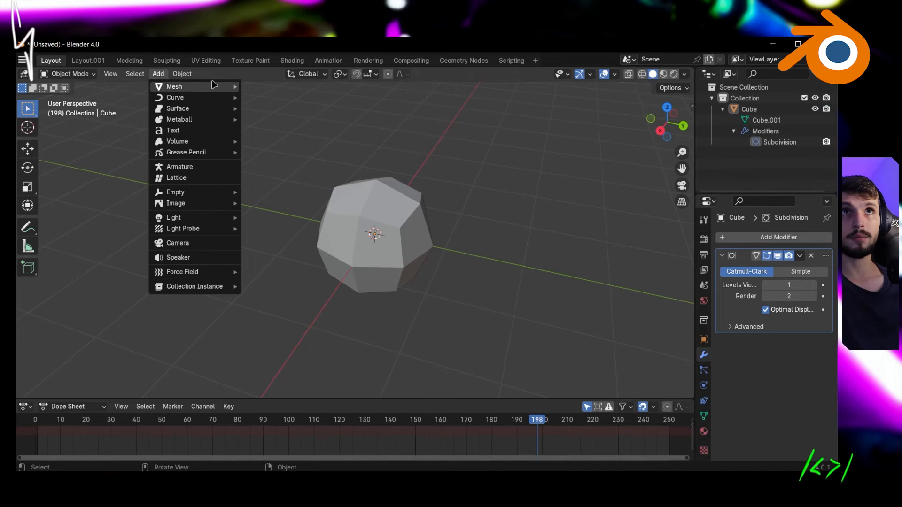
{"action": "mouse_move", "coordinate": [216, 87]}
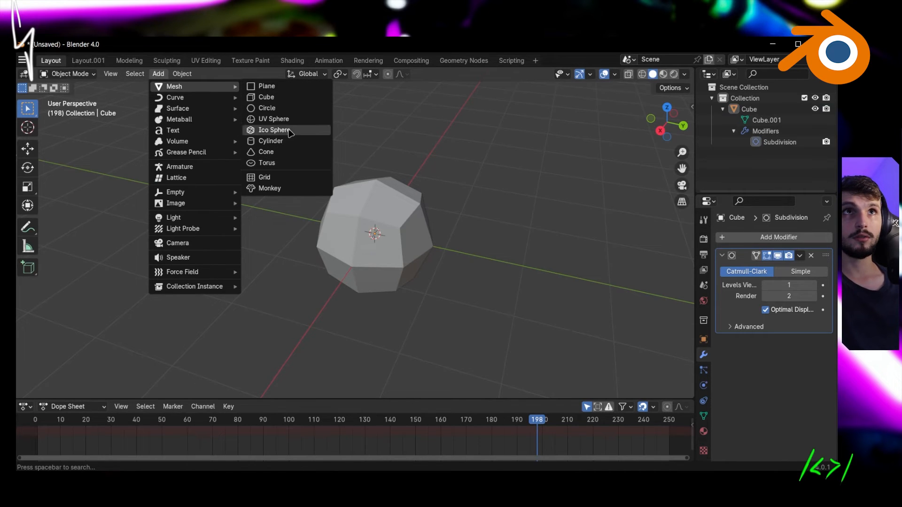
{"action": "left_click", "coordinate": [291, 97]}
Move the new cube along the Y and X axes away from the subdivided one, rotating it slightly
{"action": "left_click_drag", "start_coordinate": [433, 251], "coordinate": [611, 283]}
{"action": "left_click_drag", "start_coordinate": [541, 312], "coordinate": [564, 272]}
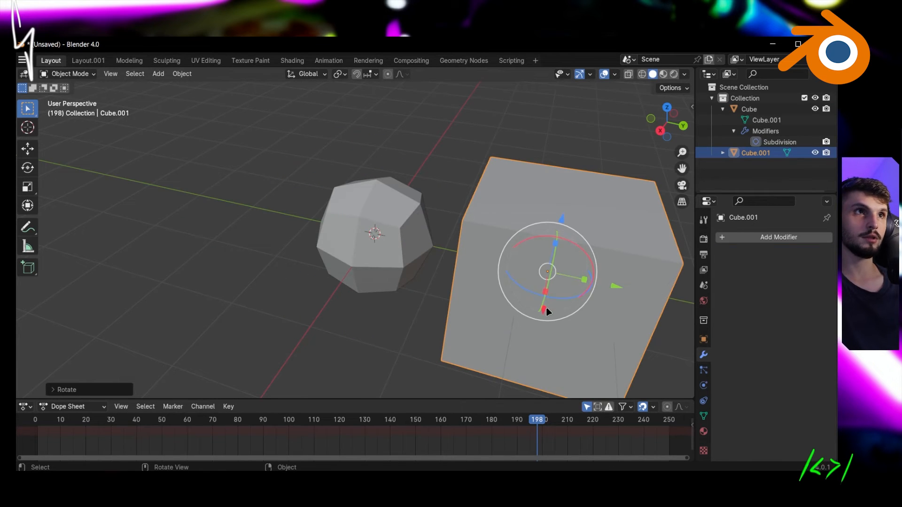
{"action": "left_click_drag", "start_coordinate": [544, 309], "coordinate": [504, 170]}
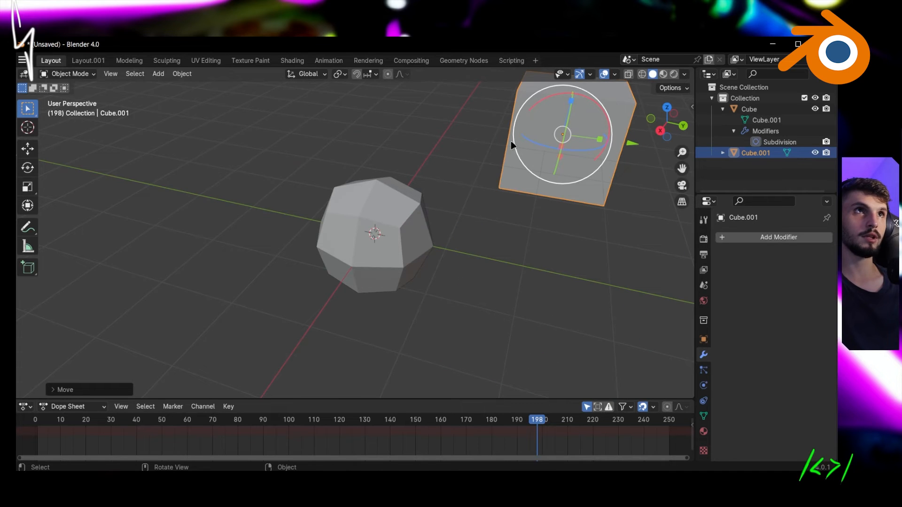
{"action": "middle_click_drag", "start_coordinate": [511, 141], "coordinate": [414, 150], "text": "shift"}
{"action": "scroll", "coordinate": [414, 150], "scroll_direction": "down", "scroll_amount": 4}
{"action": "scroll", "coordinate": [428, 145], "scroll_direction": "up", "scroll_amount": 4}
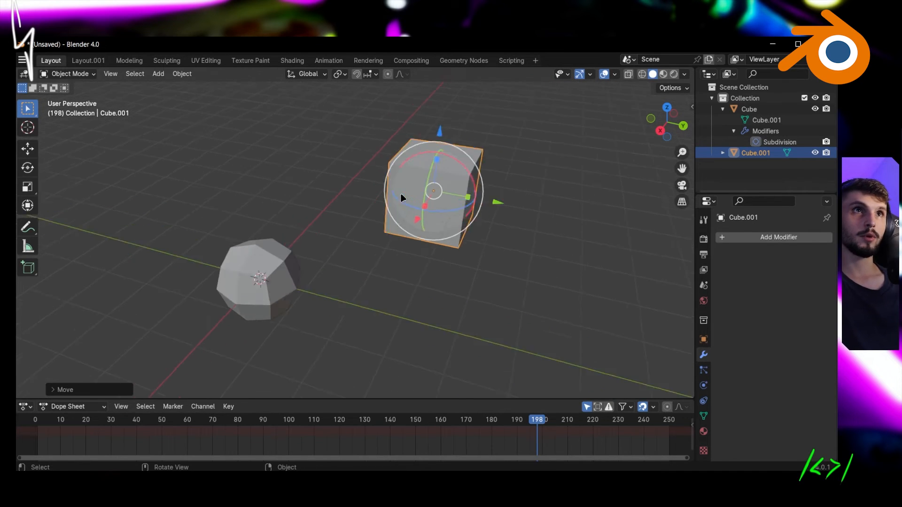
Select the new cube and then the subdivided cube, and copy the modifiers onto the new cube
{"action": "left_click", "coordinate": [234, 245]}
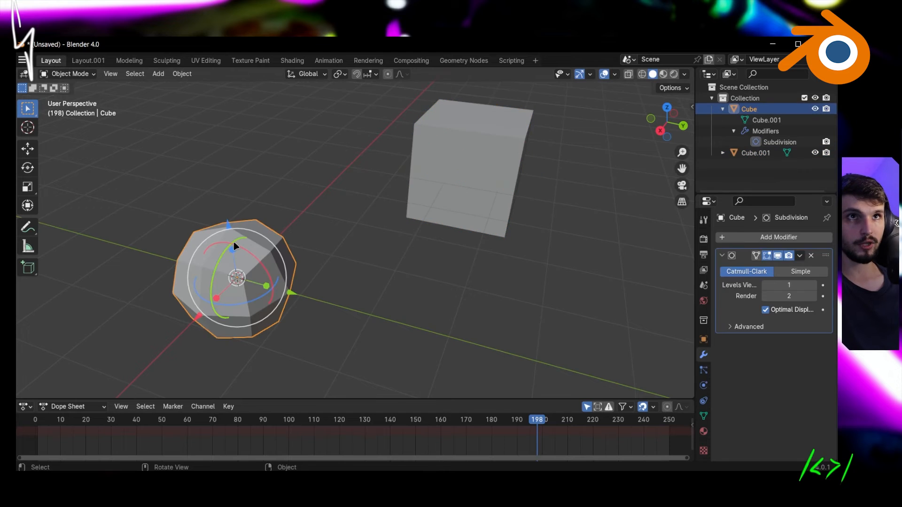
{"action": "left_click", "coordinate": [464, 149]}
{"action": "scroll", "coordinate": [336, 195], "scroll_direction": "down", "scroll_amount": 3}
{"action": "middle_click_drag", "start_coordinate": [365, 182], "coordinate": [378, 179], "text": "shift"}
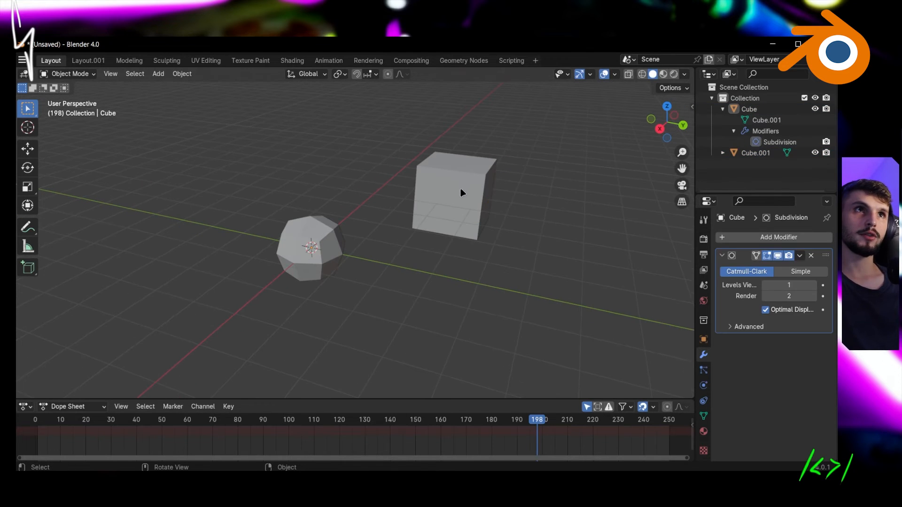
{"action": "left_click", "coordinate": [461, 193]}
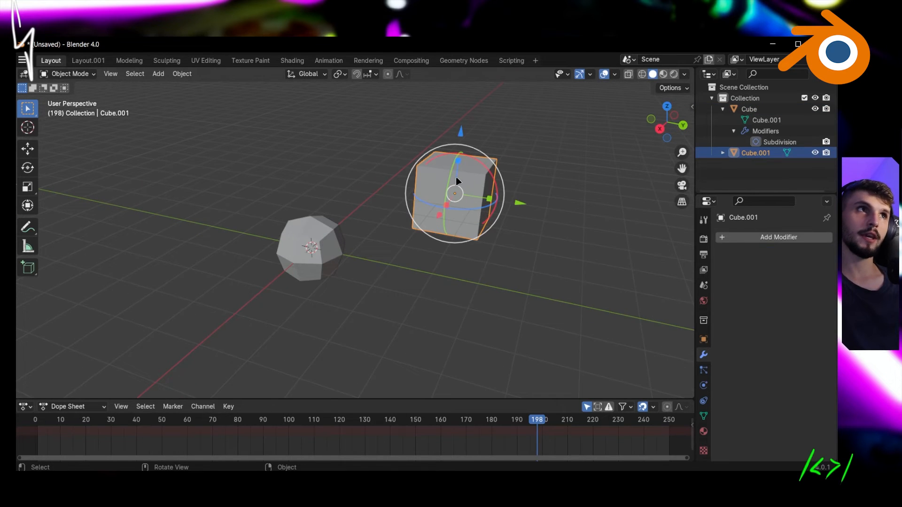
{"action": "left_click", "coordinate": [303, 246], "text": "shift"}
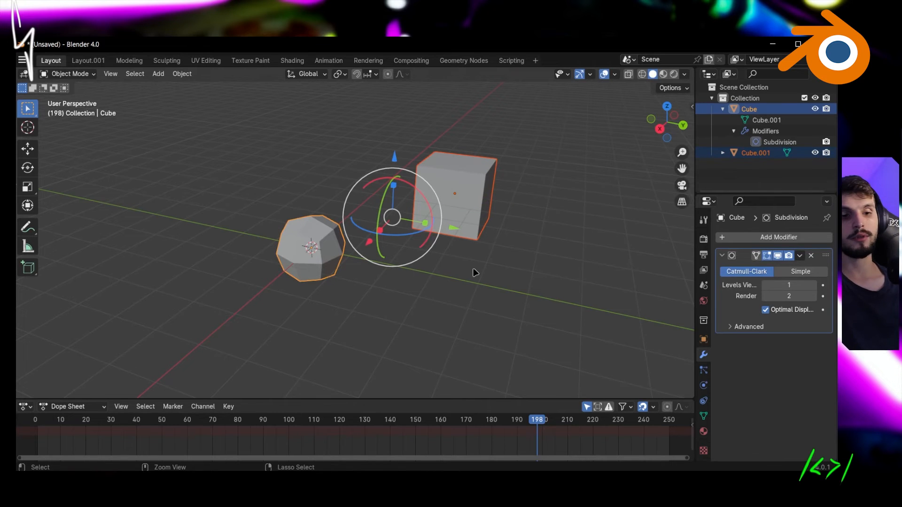
{"action": "key", "text": "ctrl+l"}
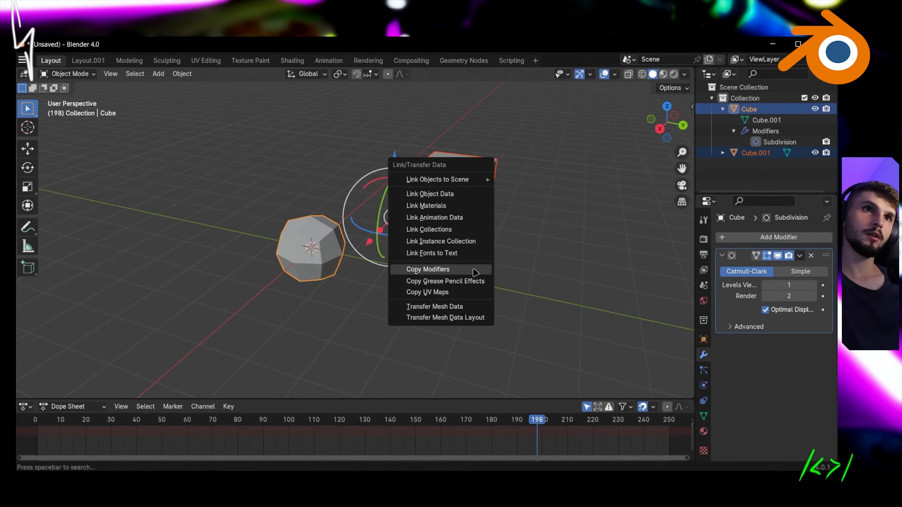
{"action": "left_click", "coordinate": [475, 273]}
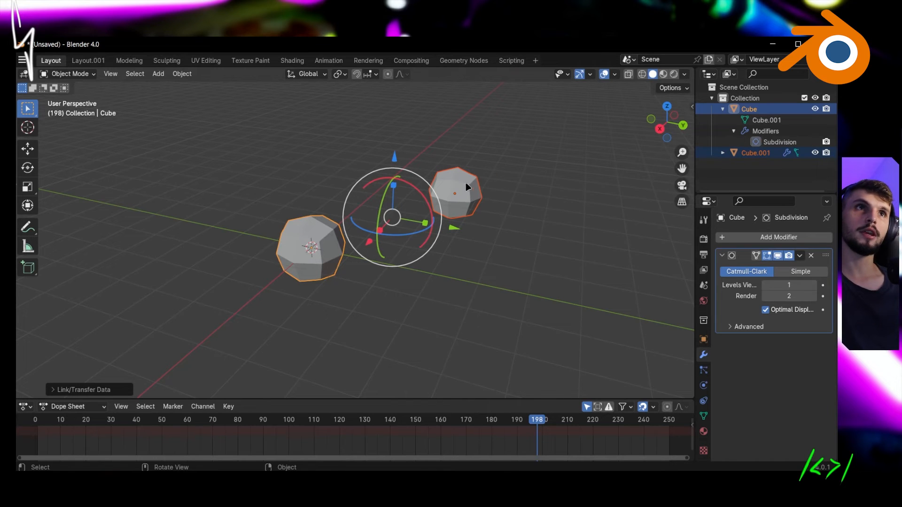
Select the two cubes one after the other to compare their Subdivision modifier settings, and clear the selection
{"action": "left_click", "coordinate": [500, 246]}
{"action": "left_click", "coordinate": [311, 247]}
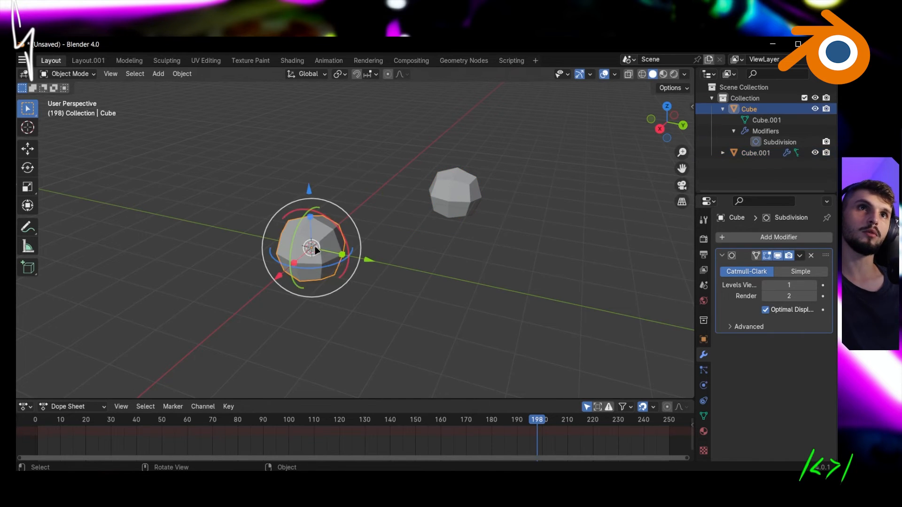
{"action": "left_click", "coordinate": [459, 193]}
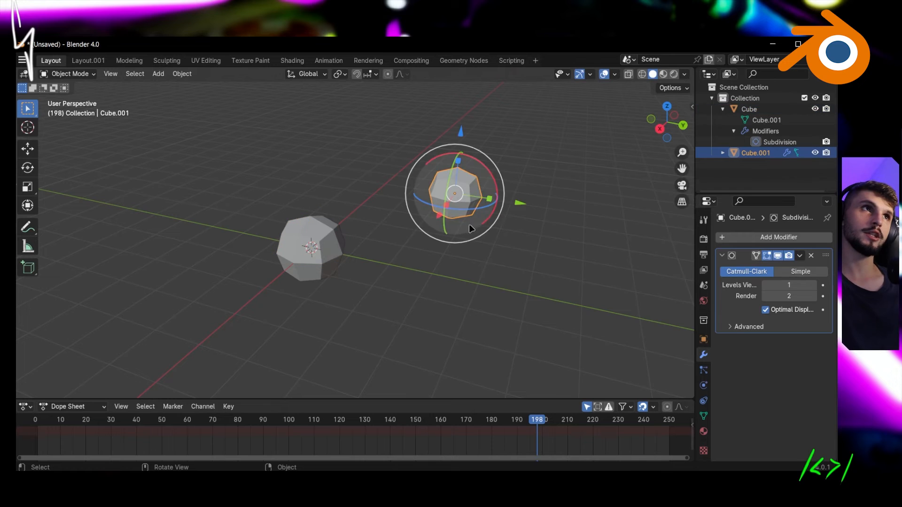
{"action": "left_click", "coordinate": [306, 253]}
{"action": "left_click", "coordinate": [360, 206]}
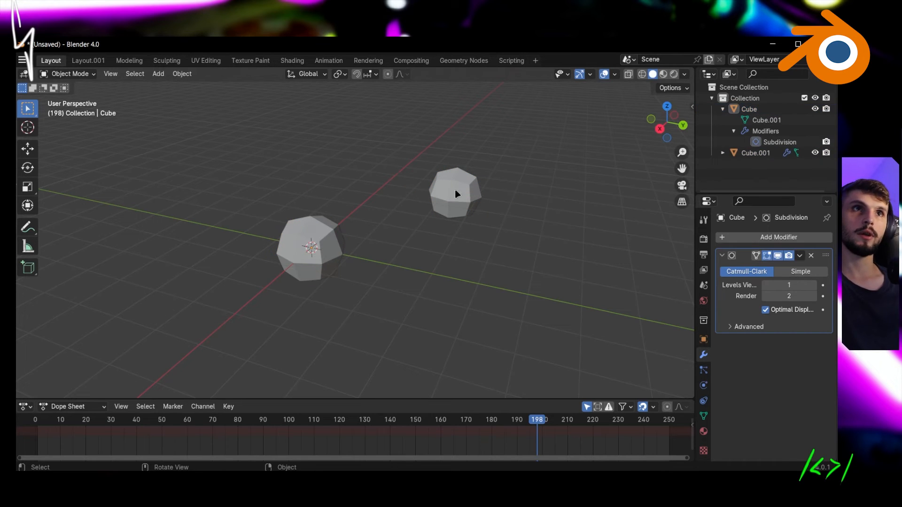
Select the two cubes in turn, expand Cube.001 in the outliner and select its Modifiers entry to compare both hierarchies
{"action": "left_click", "coordinate": [467, 190]}
{"action": "left_click", "coordinate": [311, 245]}
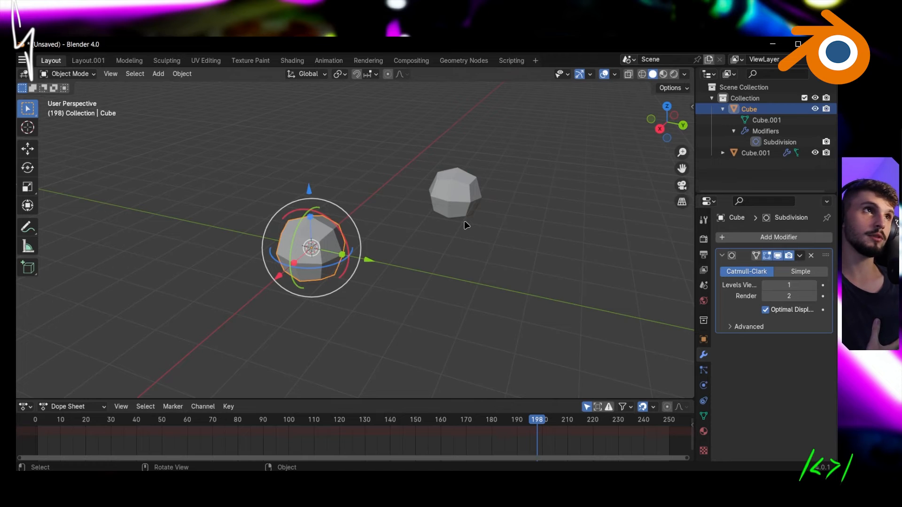
{"action": "left_click", "coordinate": [477, 188]}
{"action": "left_click", "coordinate": [334, 247]}
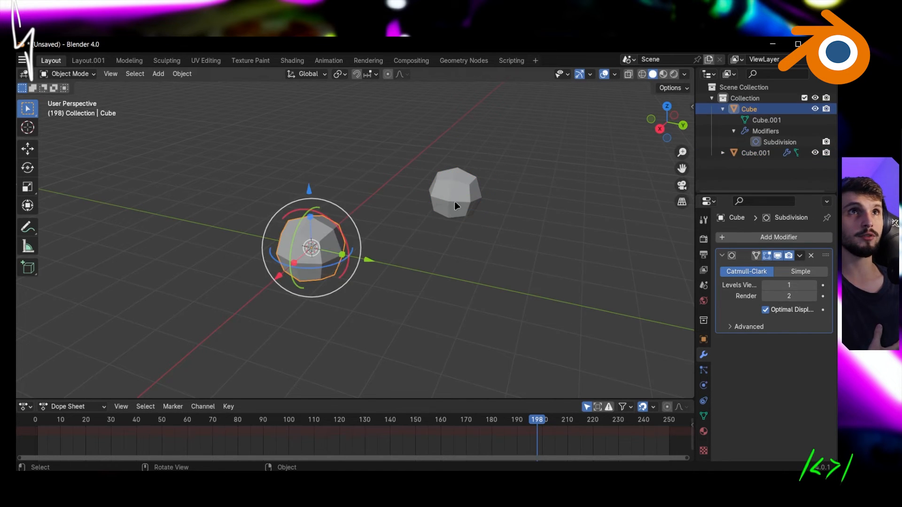
{"action": "left_click", "coordinate": [455, 206]}
{"action": "left_click", "coordinate": [724, 153]}
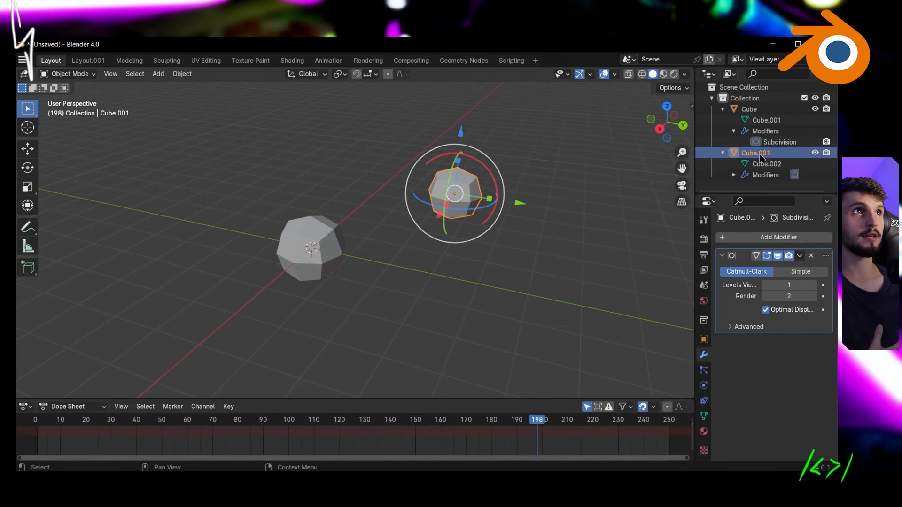
{"action": "left_click", "coordinate": [752, 175]}
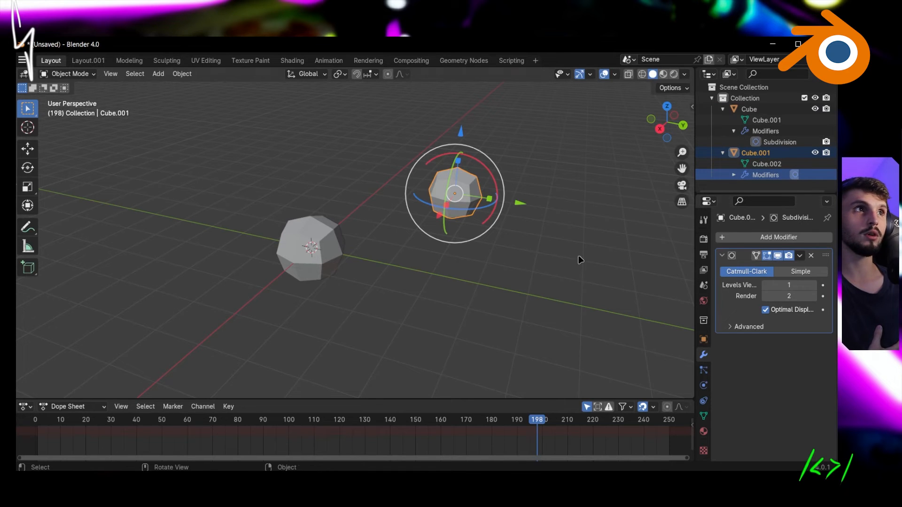
Set the Subdivision modifier's viewport level to 2 on the original cube and 3 on the second cube
{"action": "left_click", "coordinate": [338, 244]}
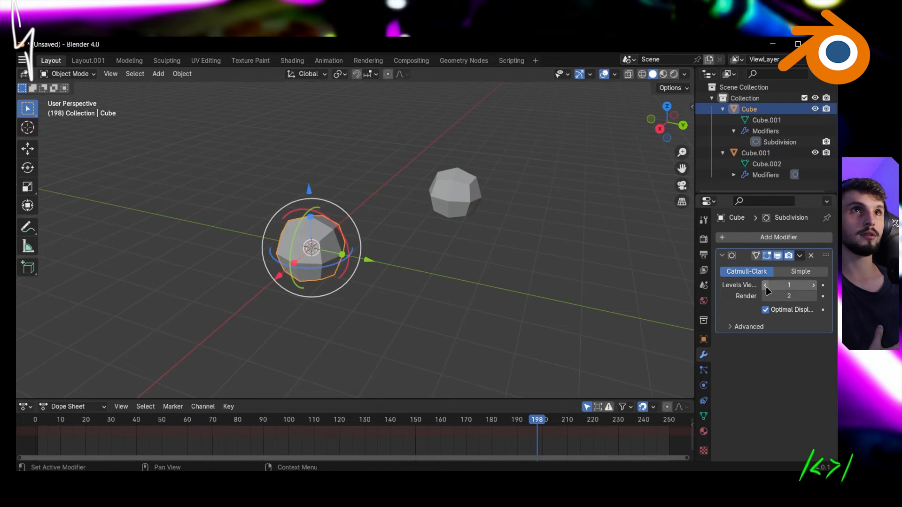
{"action": "left_click", "coordinate": [813, 285]}
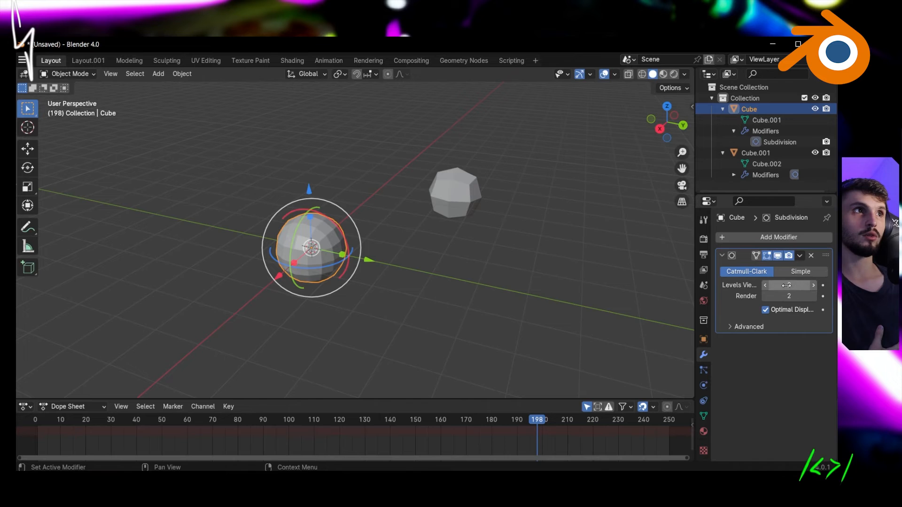
{"action": "left_click", "coordinate": [472, 184]}
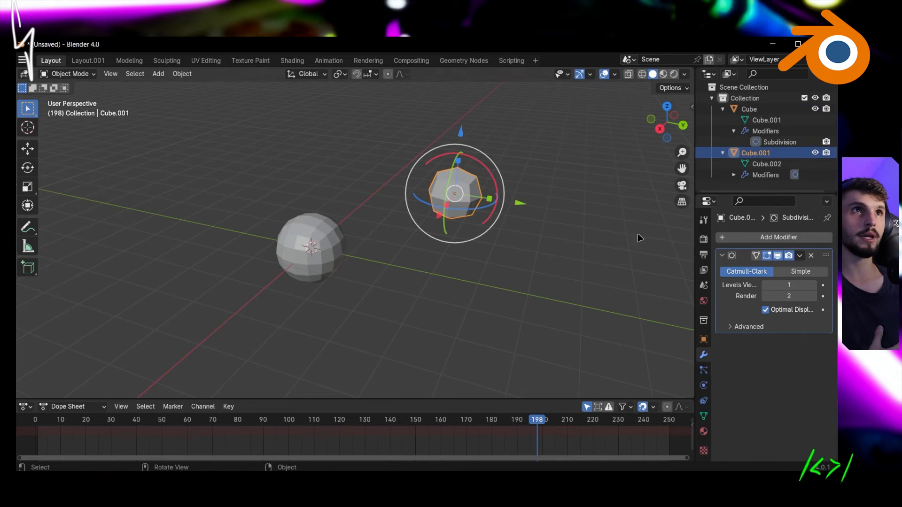
{"action": "left_click", "coordinate": [813, 285]}
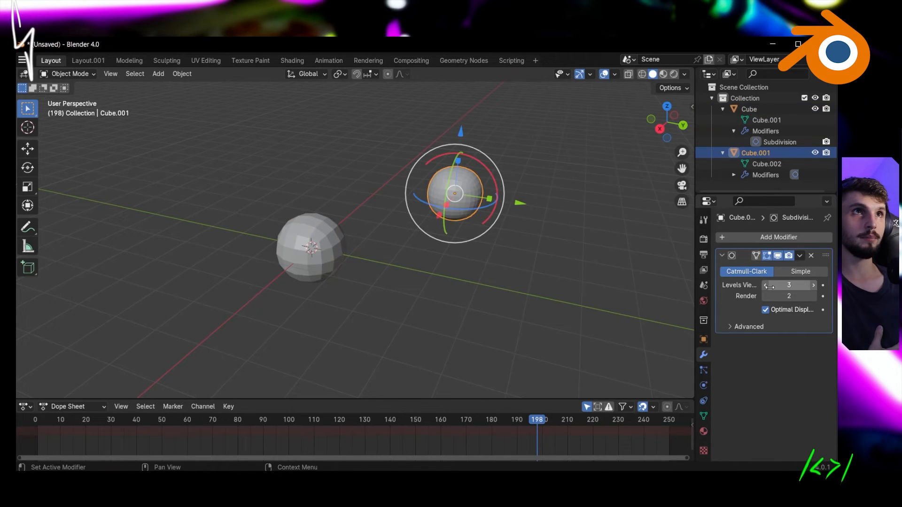
Undo the second cube's subdivision change, restore the original cube's viewport level to 1 and clear the selection
{"action": "key", "text": "ctrl+z"}
{"action": "key", "text": "ctrl+z"}
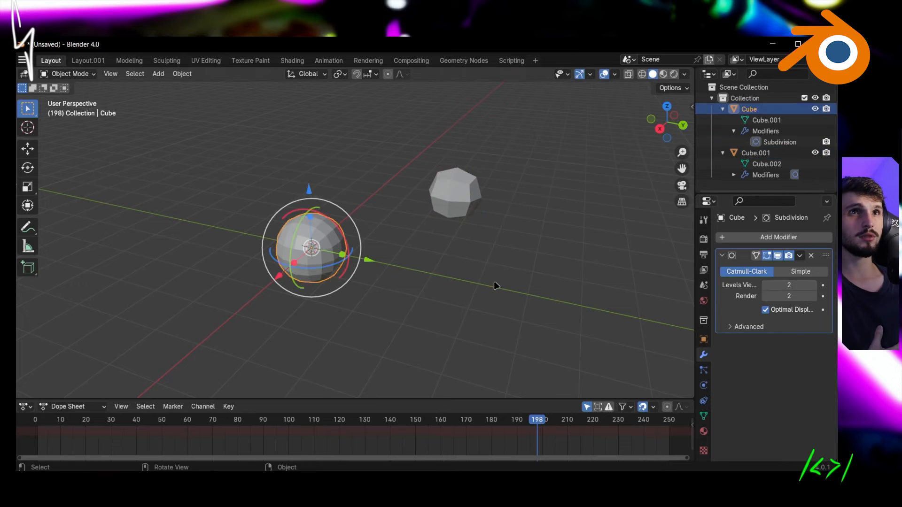
{"action": "left_click", "coordinate": [764, 288]}
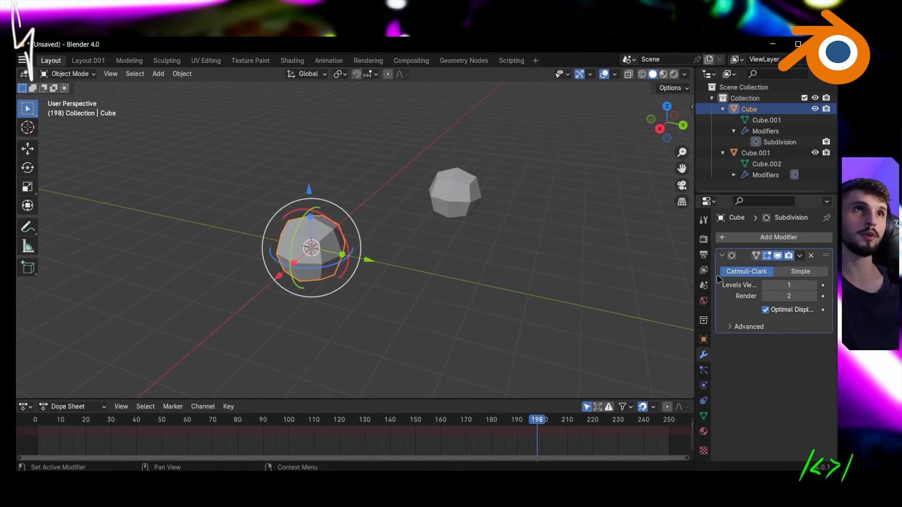
{"action": "left_click", "coordinate": [416, 258]}
{"action": "middle_click_drag", "start_coordinate": [361, 256], "coordinate": [378, 252]}
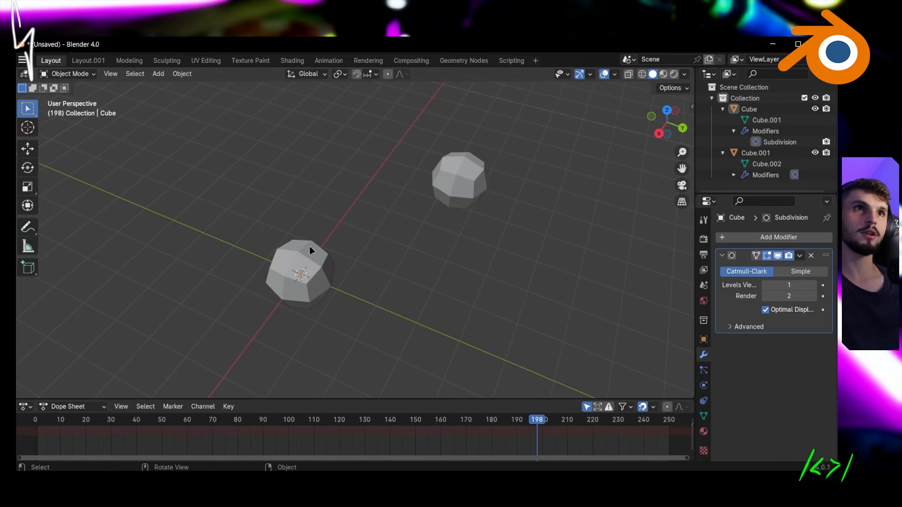
{"action": "middle_click_drag", "start_coordinate": [311, 249], "coordinate": [462, 234]}
{"action": "middle_click_drag", "start_coordinate": [414, 262], "coordinate": [409, 249]}
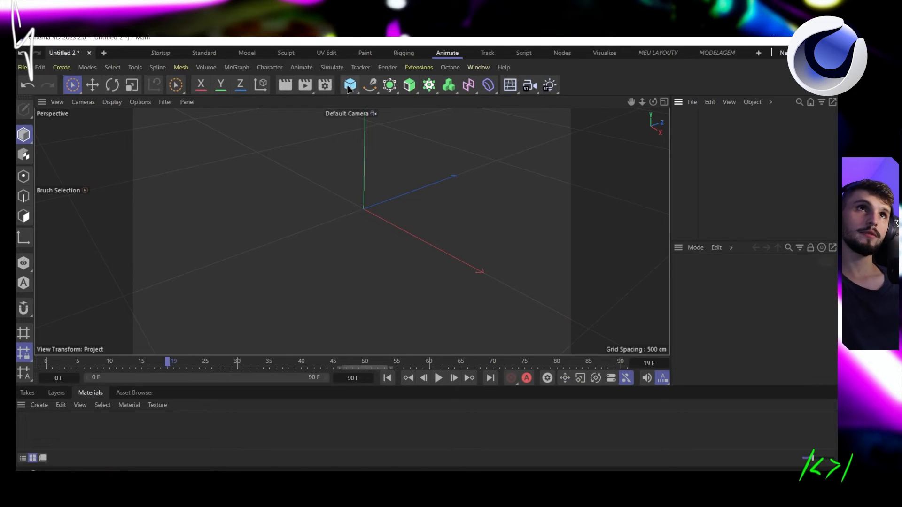
Switch to Cinema 4D, add two cubes and move the second one along the X axis away from the first
{"action": "left_click", "coordinate": [350, 85]}
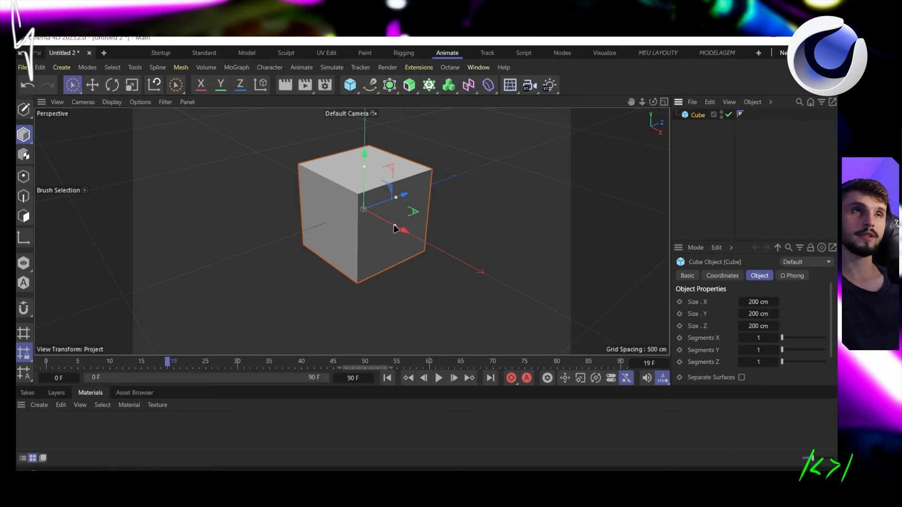
{"action": "left_click", "coordinate": [350, 85]}
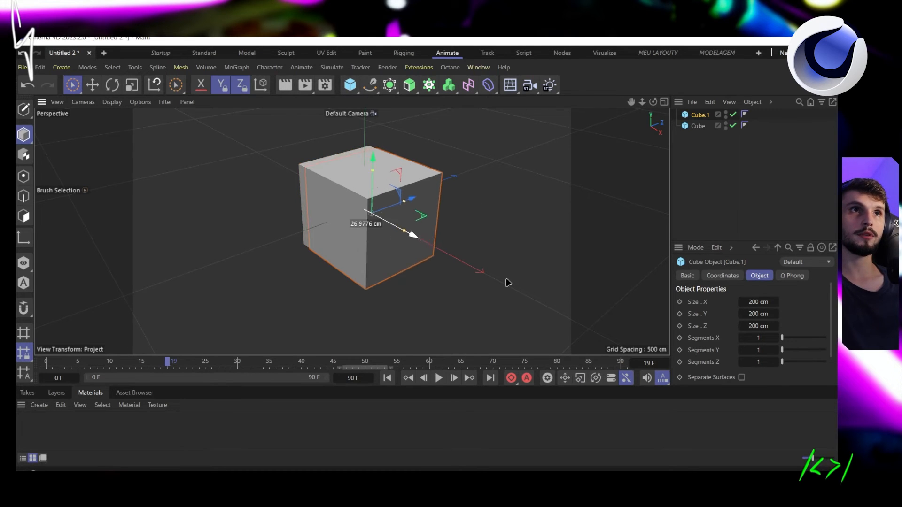
{"action": "left_click_drag", "start_coordinate": [405, 230], "coordinate": [662, 219]}
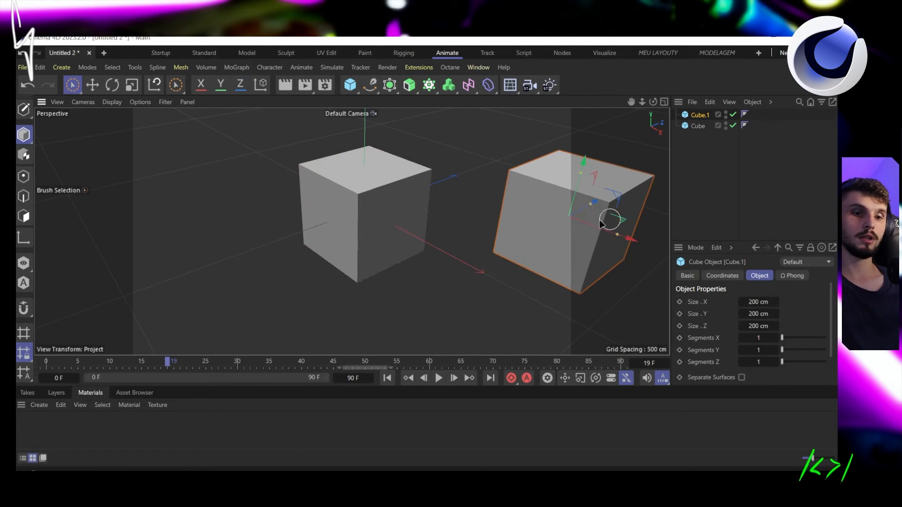
Rotate the second cube into a tilted orientation and clear the selection
{"action": "key", "text": "r"}
{"action": "left_click_drag", "start_coordinate": [584, 203], "coordinate": [580, 215]}
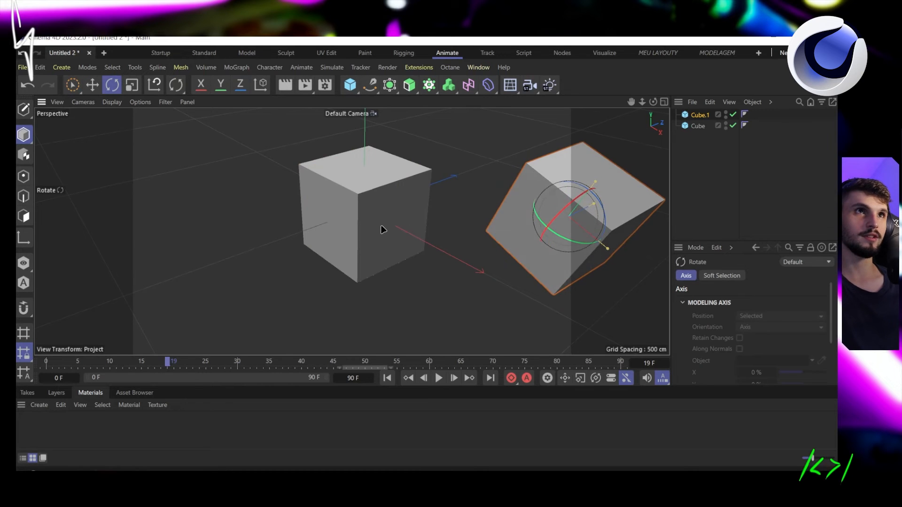
{"action": "scroll", "coordinate": [382, 227], "scroll_direction": "down", "scroll_amount": 3}
{"action": "mouse_move", "coordinate": [381, 226]}
{"action": "left_mouse_down", "text": "alt"}
{"action": "mouse_move", "coordinate": [346, 254]}
{"action": "mouse_move", "coordinate": [358, 270]}
{"action": "mouse_move", "coordinate": [382, 228]}
{"action": "mouse_move", "coordinate": [391, 242]}
{"action": "left_mouse_up", "text": "alt"}
{"action": "left_click", "coordinate": [503, 201]}
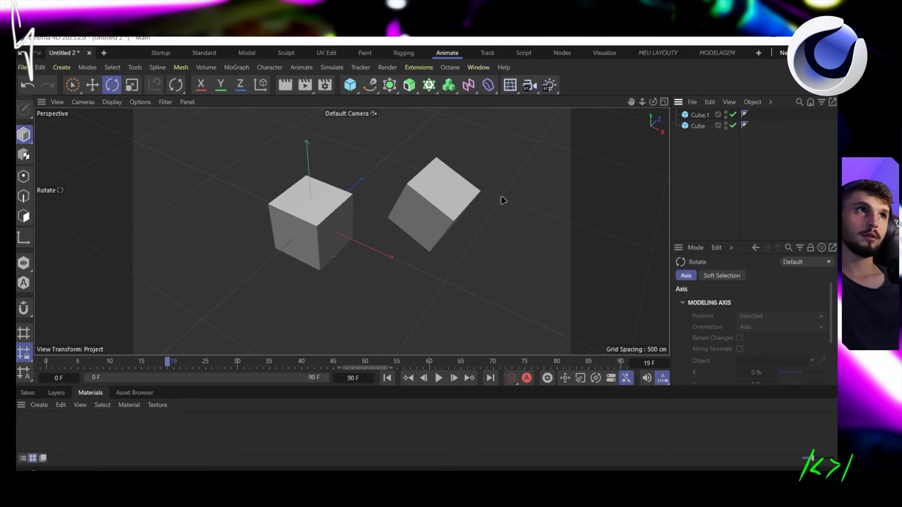
Add a Subdivision Surface generator and nest both cubes under it
{"action": "left_click", "coordinate": [391, 87]}
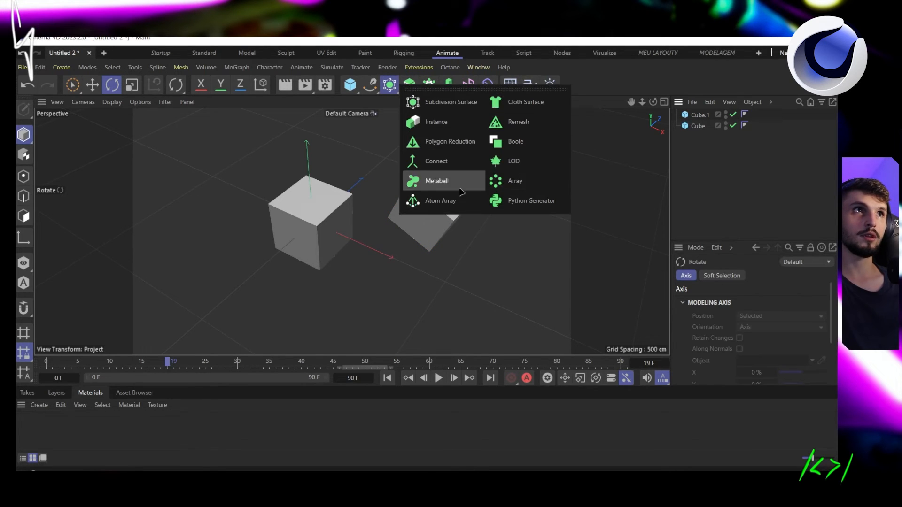
{"action": "left_click", "coordinate": [448, 105]}
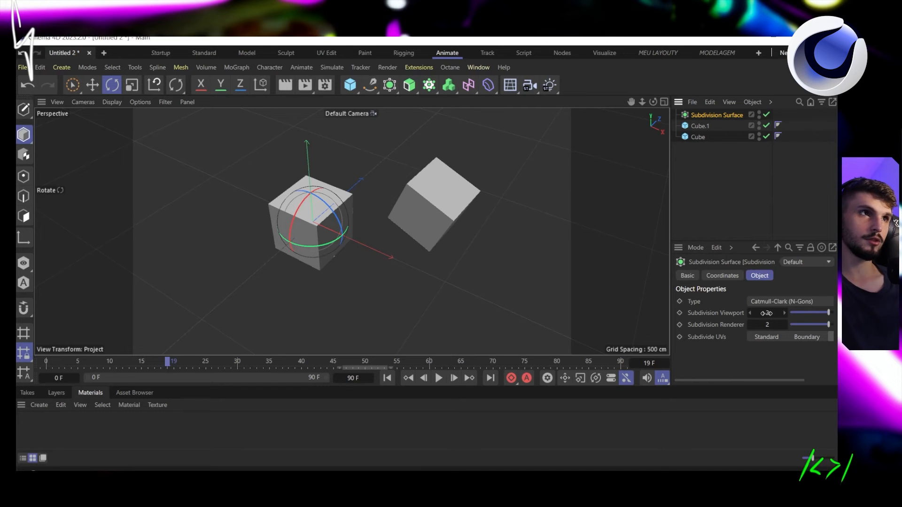
{"action": "left_click", "coordinate": [713, 148]}
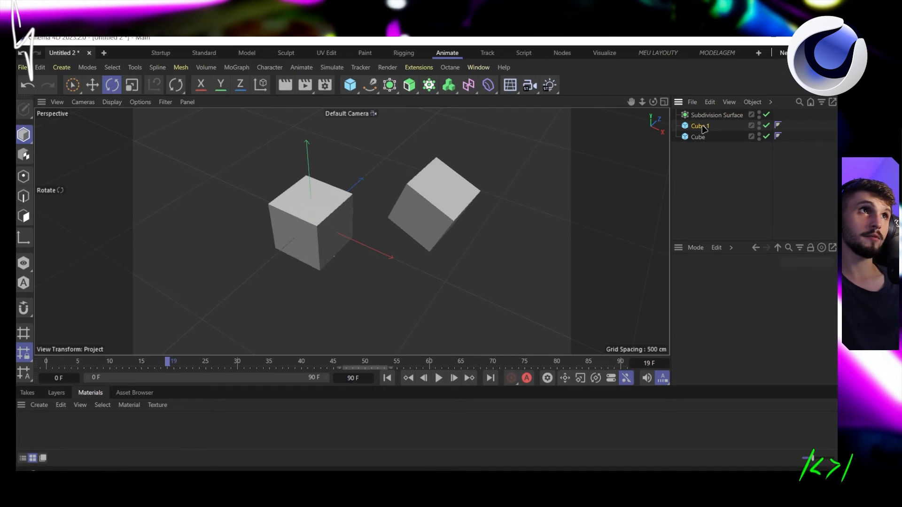
{"action": "left_click", "coordinate": [703, 128]}
{"action": "left_click_drag", "start_coordinate": [706, 128], "coordinate": [706, 120]}
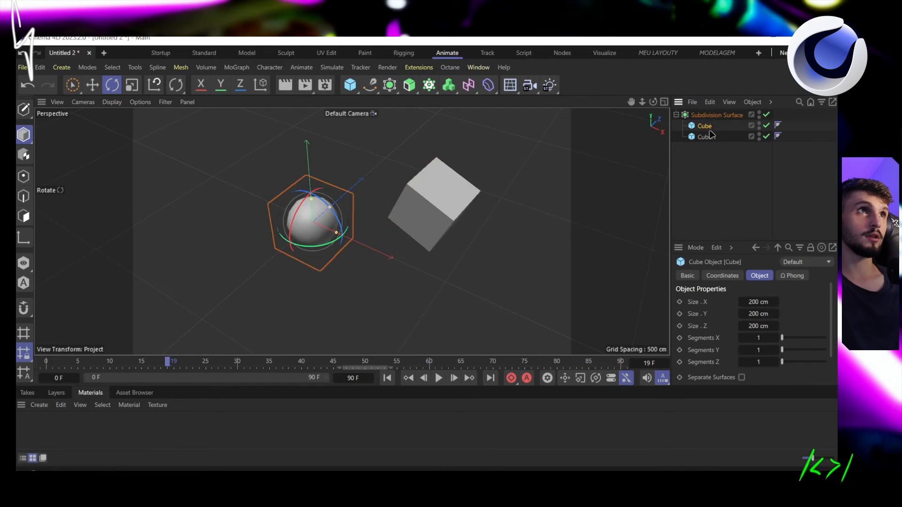
Examine the Subdivision Surface settings and the order of the cubes nested beneath it
{"action": "left_click", "coordinate": [703, 116]}
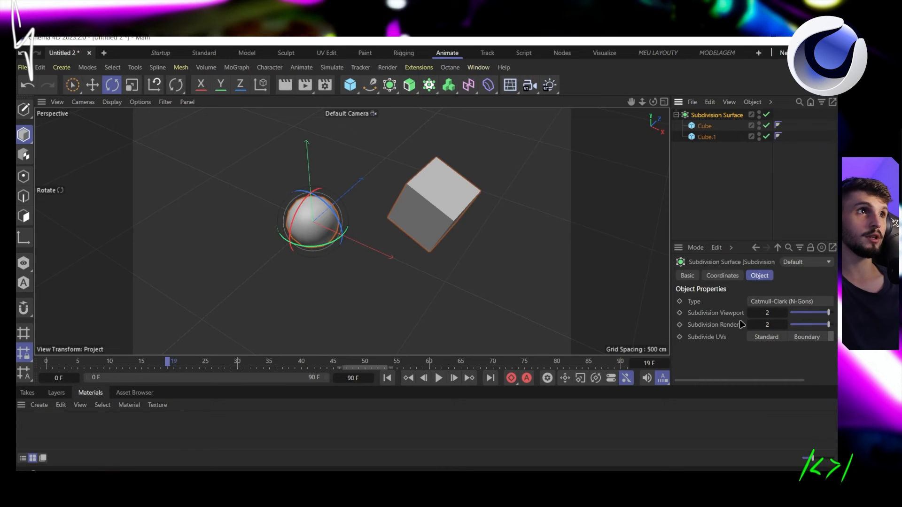
{"action": "left_click", "coordinate": [705, 126]}
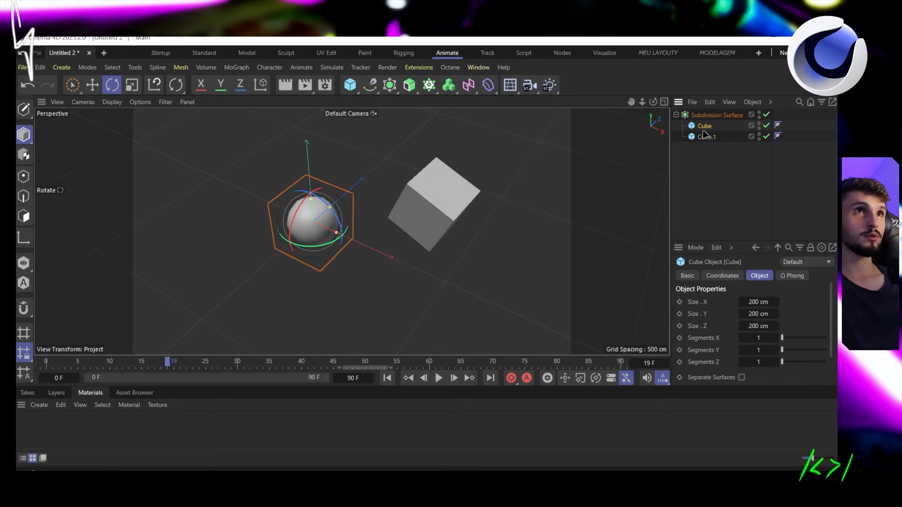
{"action": "left_click_drag", "start_coordinate": [708, 137], "coordinate": [707, 122]}
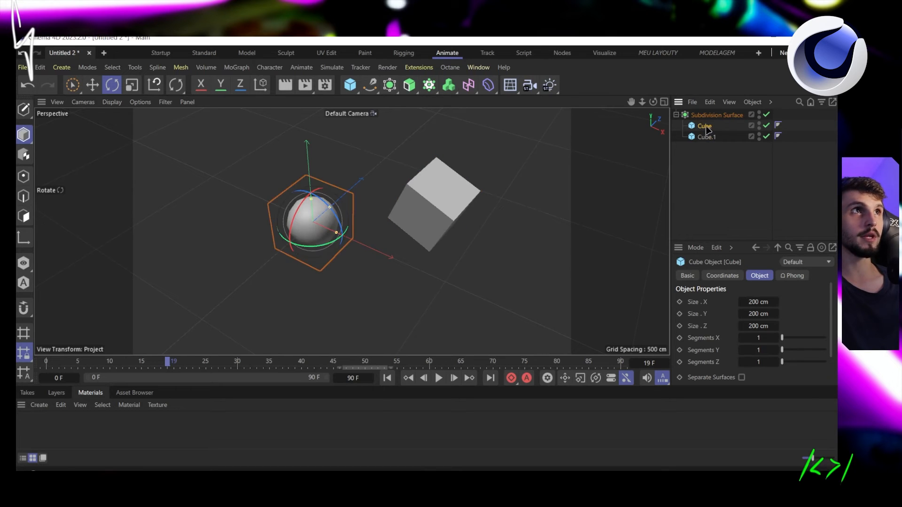
Select both nested cubes and group them under a null inside the Subdivision Surface
{"action": "left_click", "coordinate": [705, 136]}
{"action": "left_click", "coordinate": [704, 129], "text": "shift"}
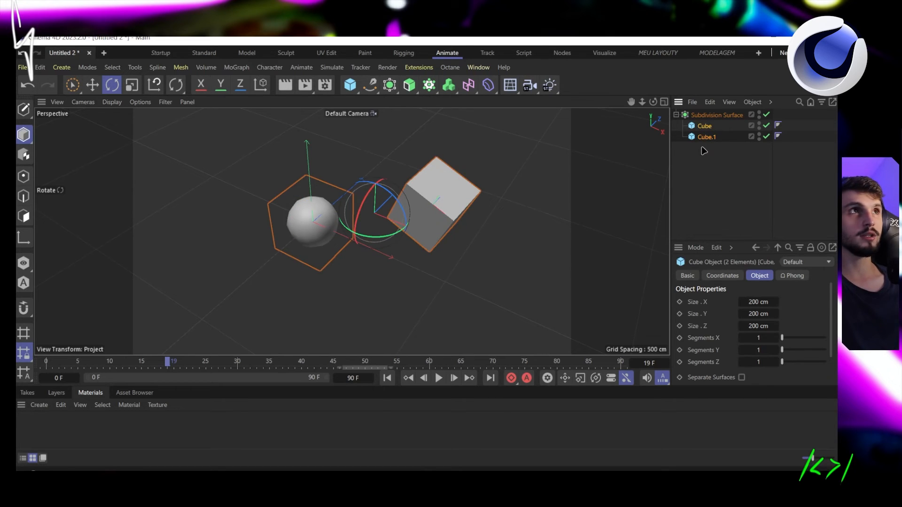
{"action": "left_click", "coordinate": [702, 160]}
{"action": "left_click", "coordinate": [704, 138]}
{"action": "left_click", "coordinate": [705, 127], "text": "shift"}
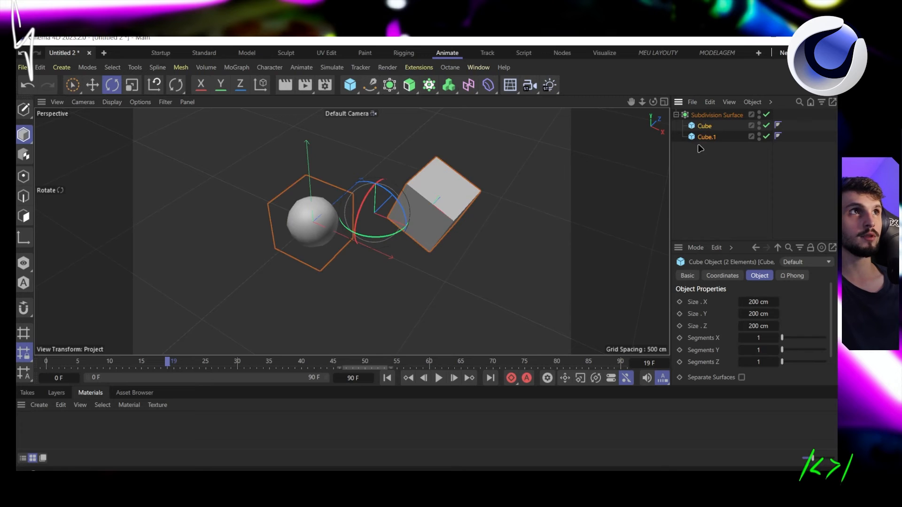
{"action": "key", "text": "alt+g"}
{"action": "left_click", "coordinate": [684, 126]}
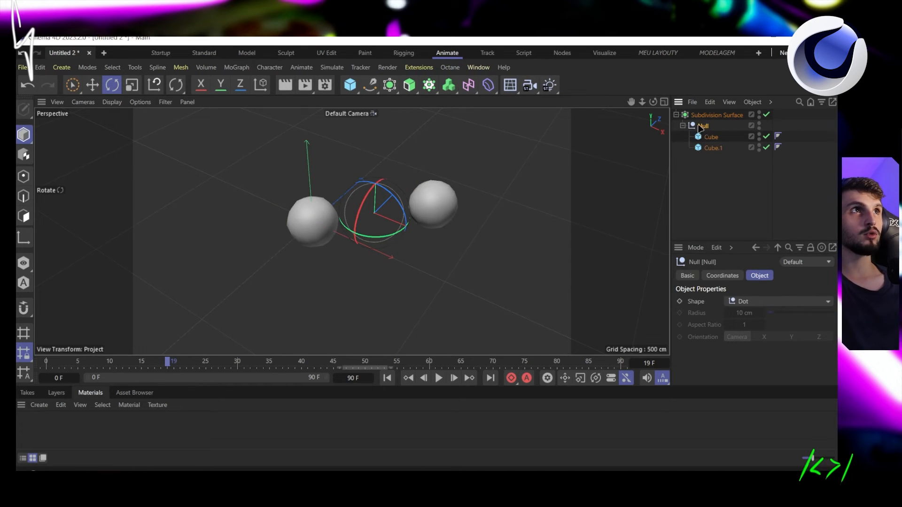
{"action": "left_click", "coordinate": [689, 158]}
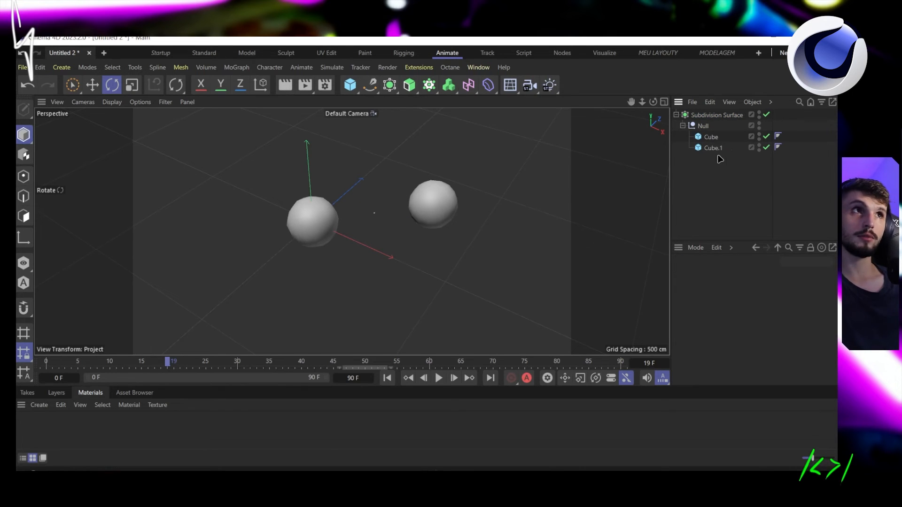
{"action": "left_click", "coordinate": [716, 116]}
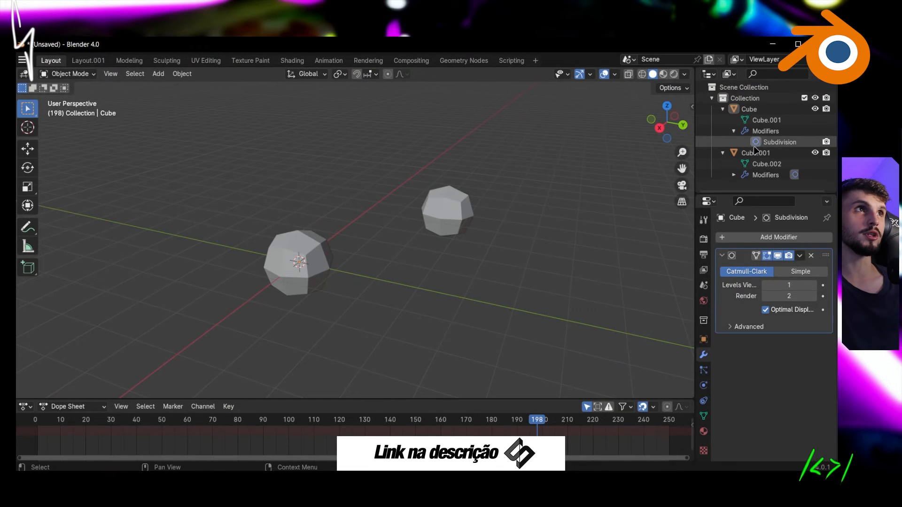
Switch to Blender and inspect the Subdivision and Modifiers entries of both cubes in the outliner
{"action": "left_click", "coordinate": [764, 143]}
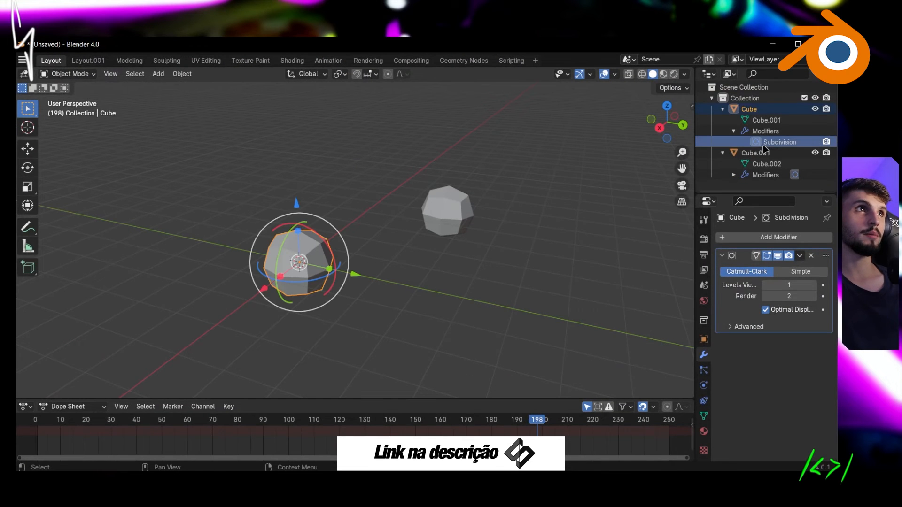
{"action": "left_click", "coordinate": [765, 132]}
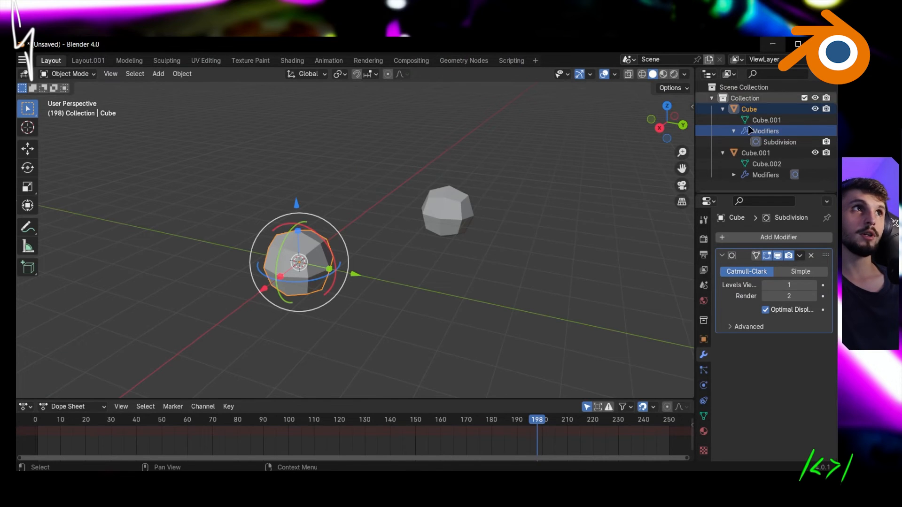
{"action": "left_click", "coordinate": [765, 175]}
{"action": "left_click", "coordinate": [773, 142]}
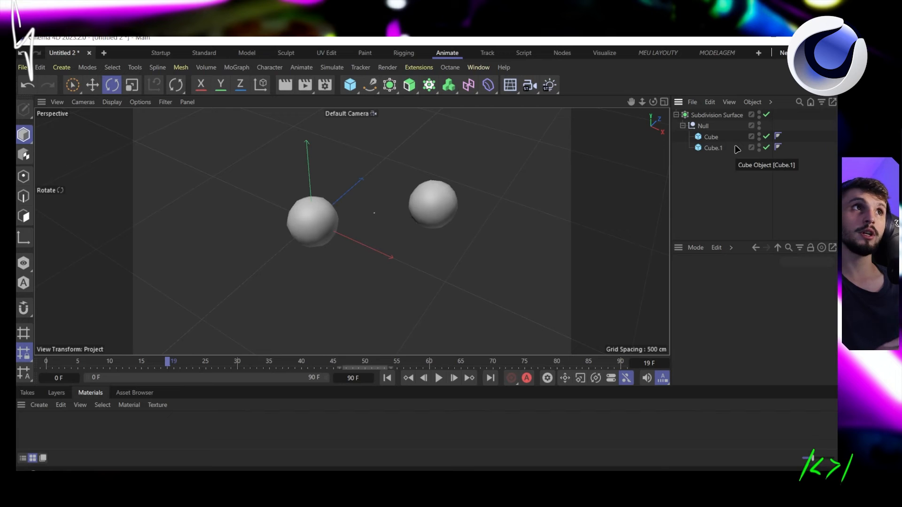
Switch to Cinema 4D and review the available deformers and generators
{"action": "left_click", "coordinate": [489, 91]}
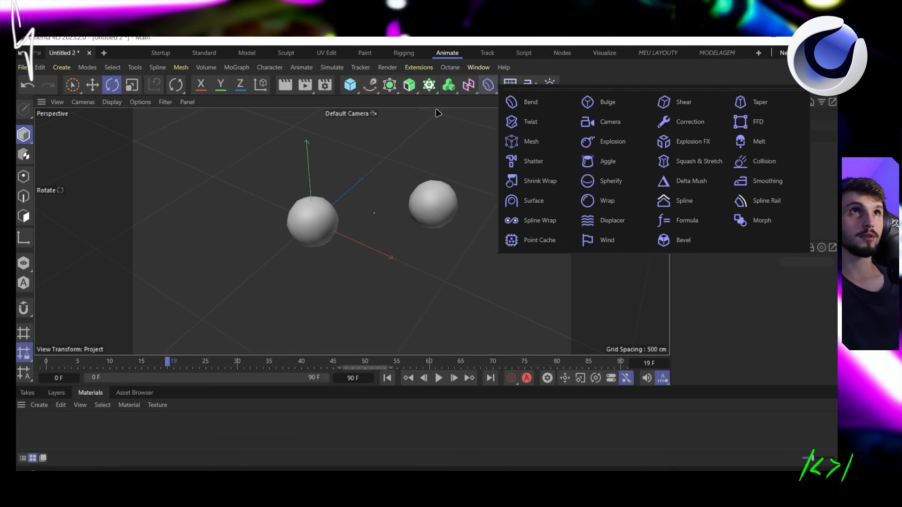
{"action": "left_click", "coordinate": [389, 85]}
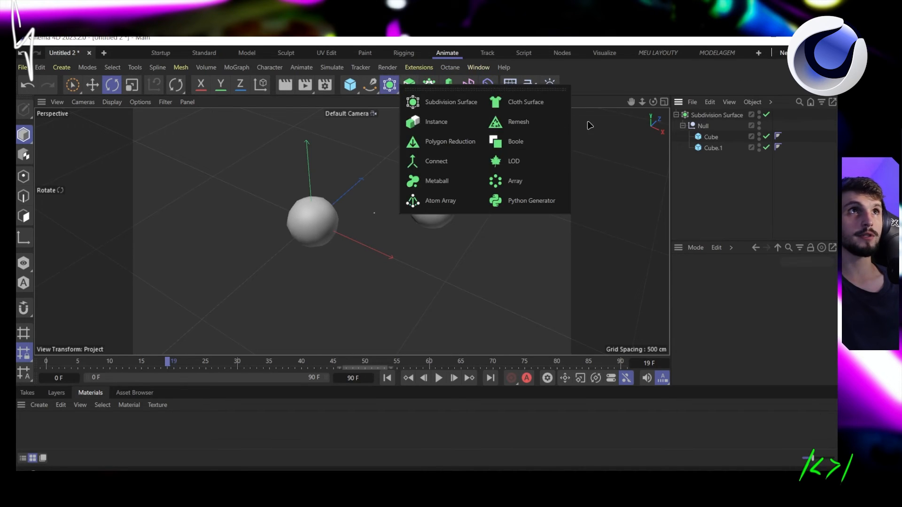
{"action": "left_click", "coordinate": [488, 84]}
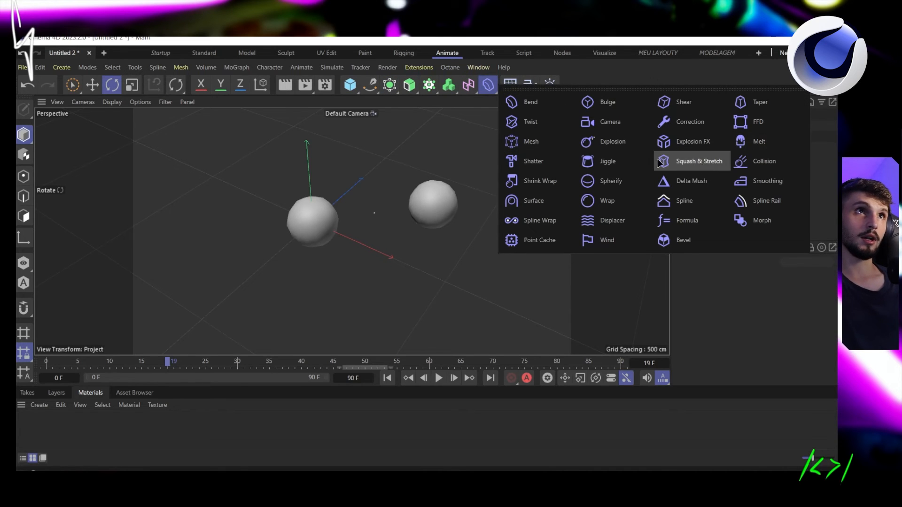
Add a Twist deformer, nest it under the first Cube inside the null, and set its angle to 186°
{"action": "left_click", "coordinate": [530, 122]}
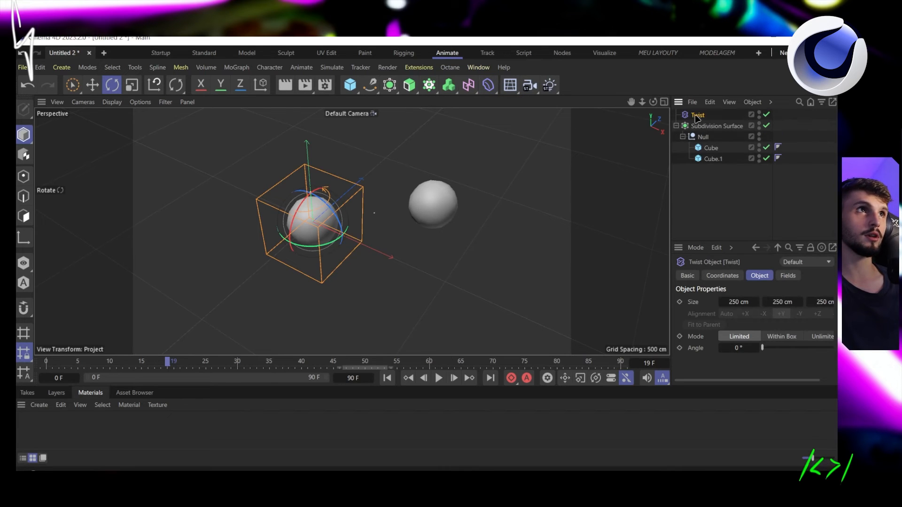
{"action": "left_click_drag", "start_coordinate": [697, 119], "coordinate": [717, 151]}
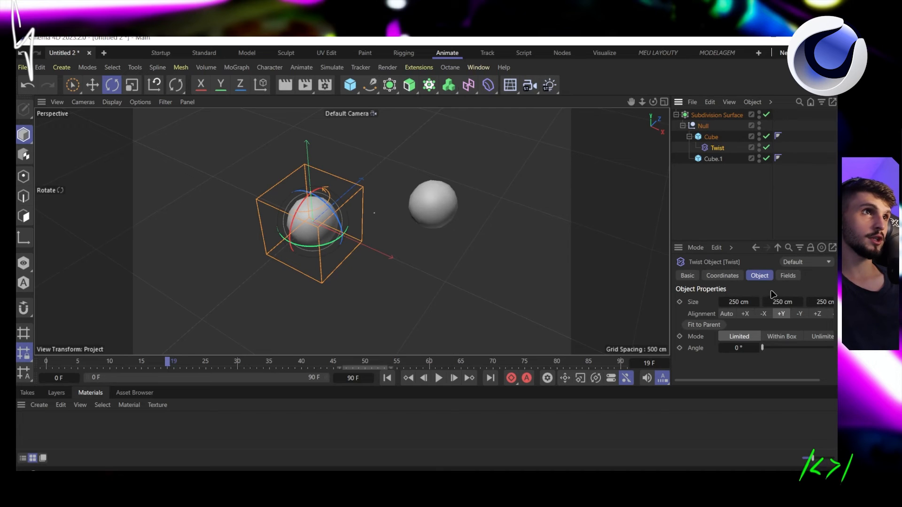
{"action": "left_click_drag", "start_coordinate": [780, 352], "coordinate": [806, 348]}
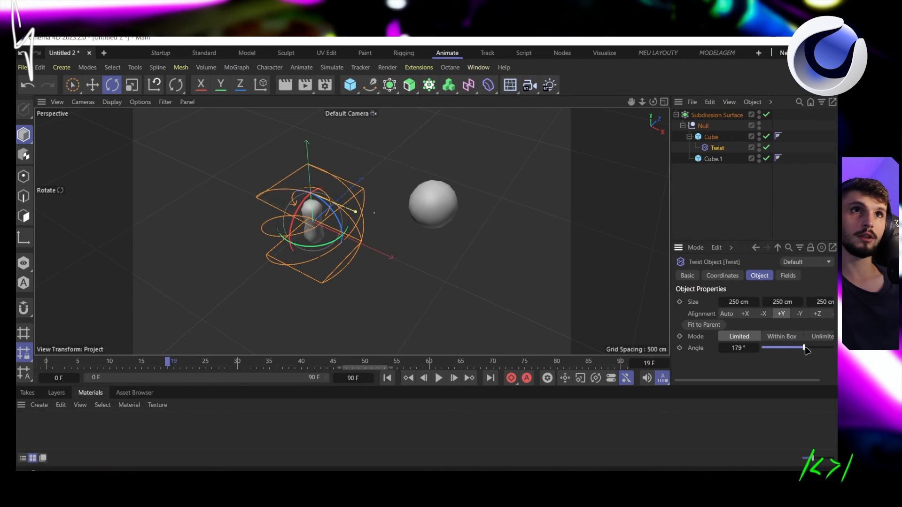
{"action": "scroll", "coordinate": [281, 221], "scroll_direction": "up", "scroll_amount": 5}
{"action": "scroll", "coordinate": [304, 225], "scroll_direction": "up", "scroll_amount": 5}
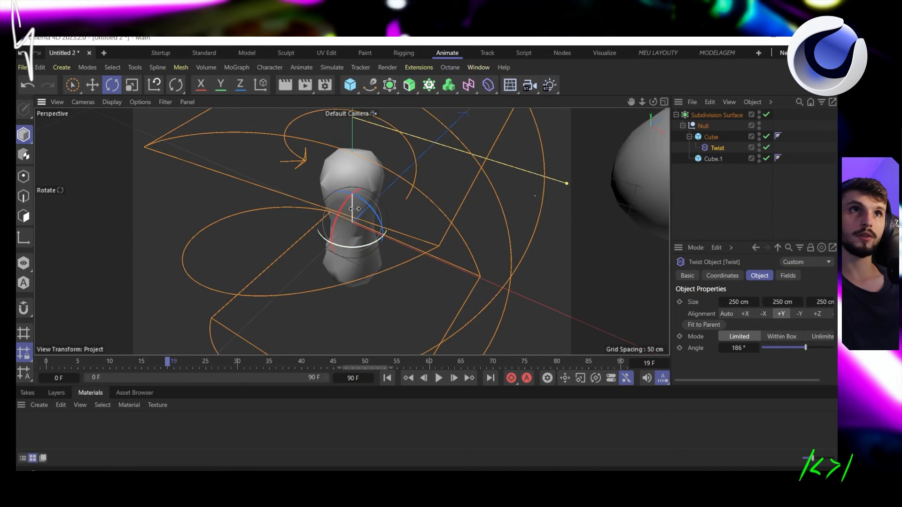
{"action": "left_click_drag", "start_coordinate": [325, 234], "coordinate": [425, 170], "text": "alt"}
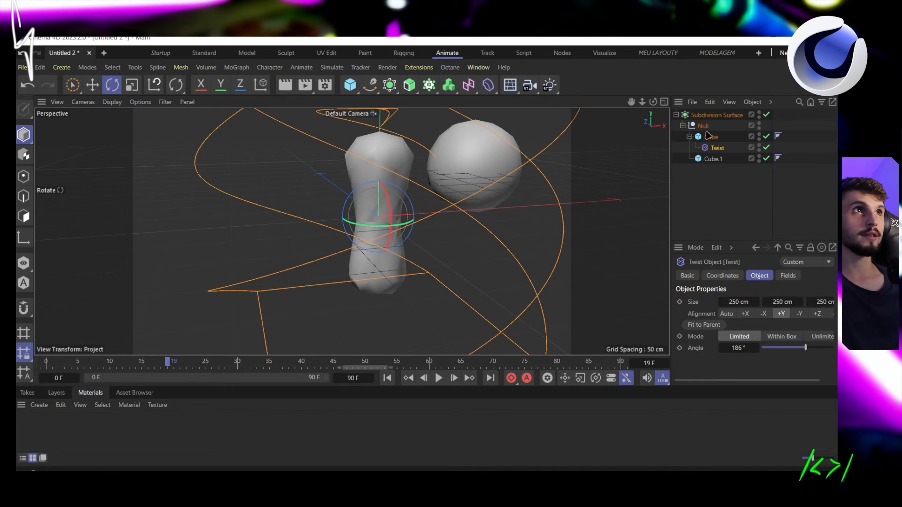
Review the Subdivision Surface, the Cube and its nested Twist deformer in the object hierarchy
{"action": "left_click", "coordinate": [705, 118]}
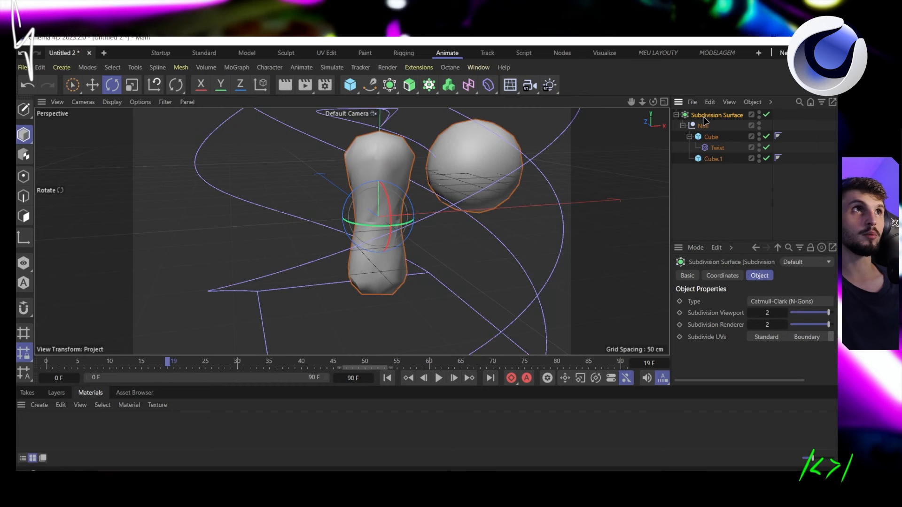
{"action": "left_click", "coordinate": [712, 136]}
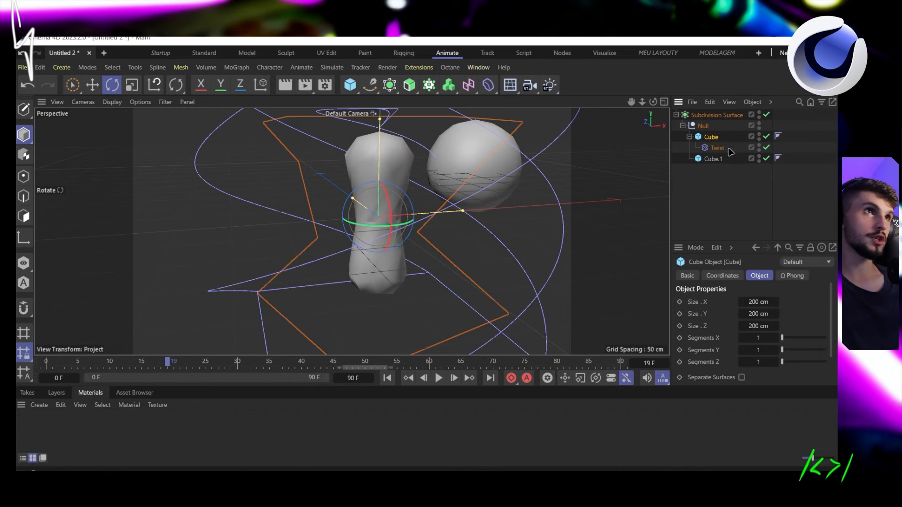
{"action": "left_click", "coordinate": [717, 149]}
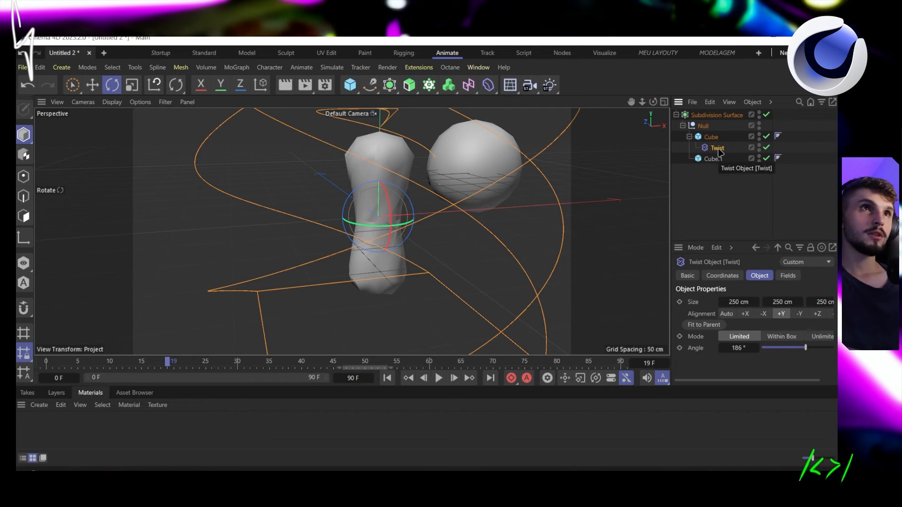
{"action": "key", "text": "Delete"}
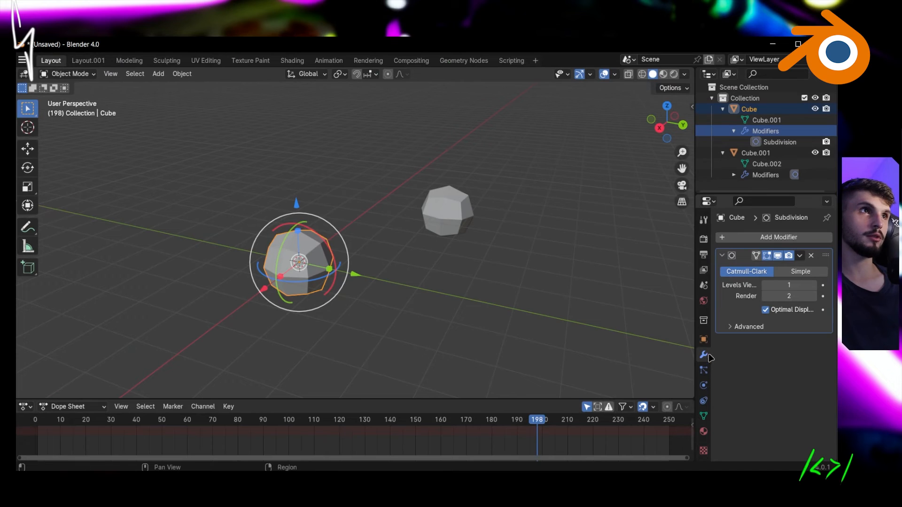
Switch to Blender, browse the modifiers that can be added to the selected cube, and apply its Subdivision modifier
{"action": "left_click", "coordinate": [772, 238]}
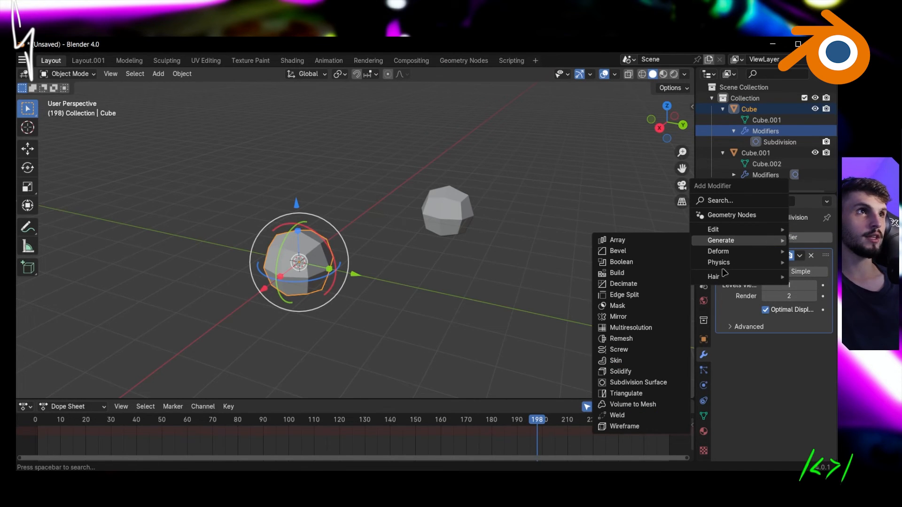
{"action": "mouse_move", "coordinate": [723, 255]}
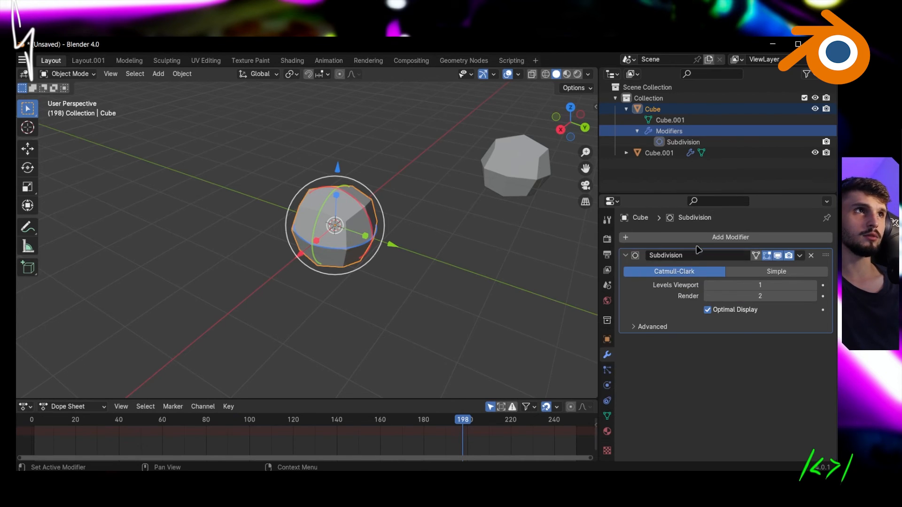
{"action": "left_click", "coordinate": [698, 238]}
{"action": "mouse_move", "coordinate": [705, 240]}
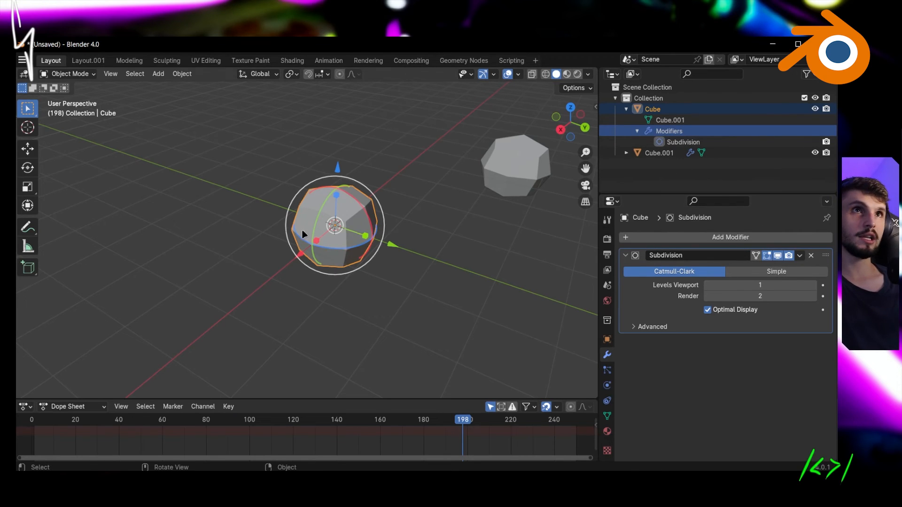
{"action": "left_click", "coordinate": [800, 256]}
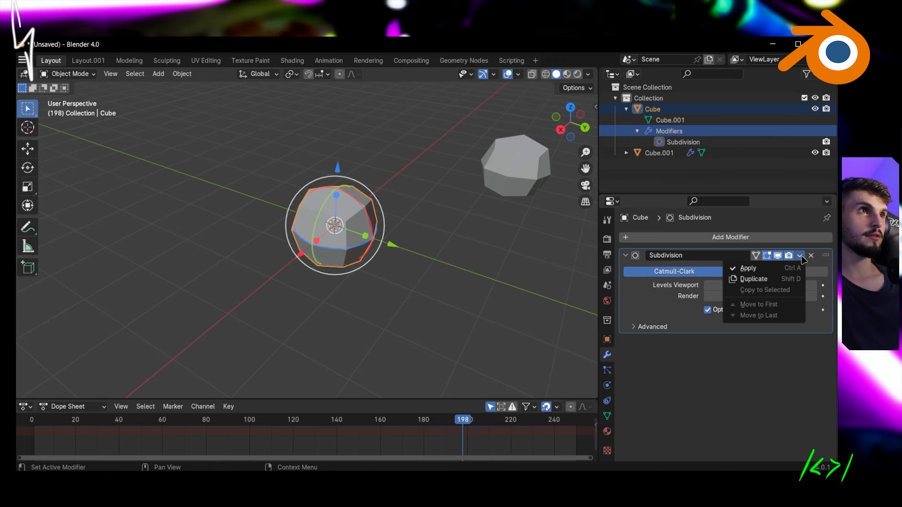
{"action": "left_click", "coordinate": [749, 268]}
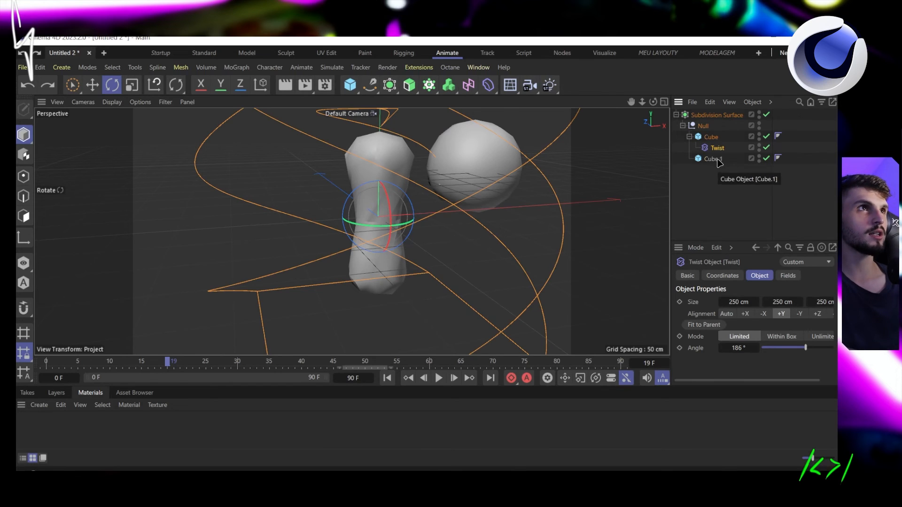
Switch to Cinema 4D, delete Cube.1, and merge the Subdivision Surface hierarchy into one polygon object with Connect Objects + Delete
{"action": "left_click", "coordinate": [716, 160]}
{"action": "key", "text": "Delete"}
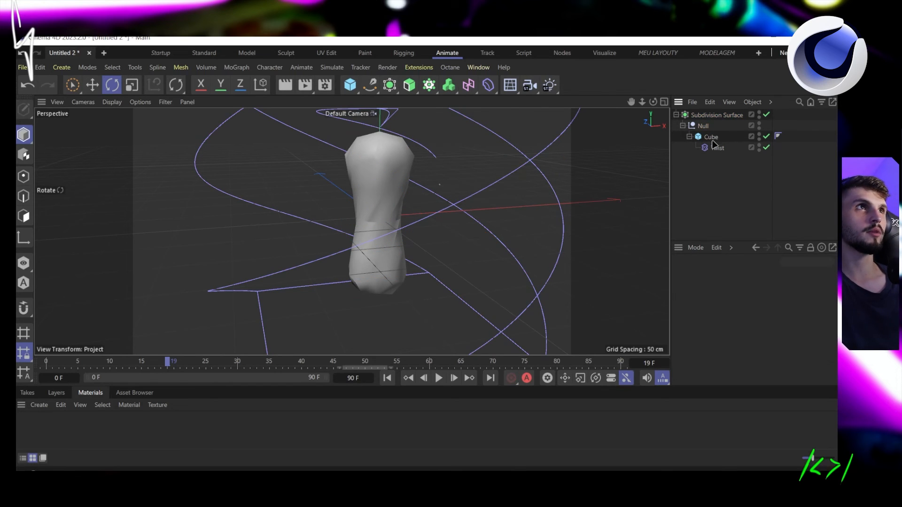
{"action": "left_click", "coordinate": [709, 116]}
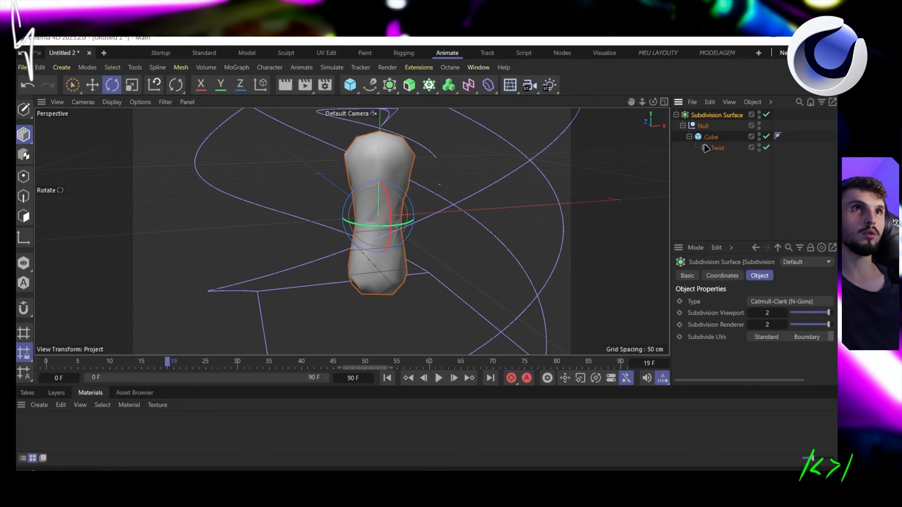
{"action": "right_click", "coordinate": [707, 118]}
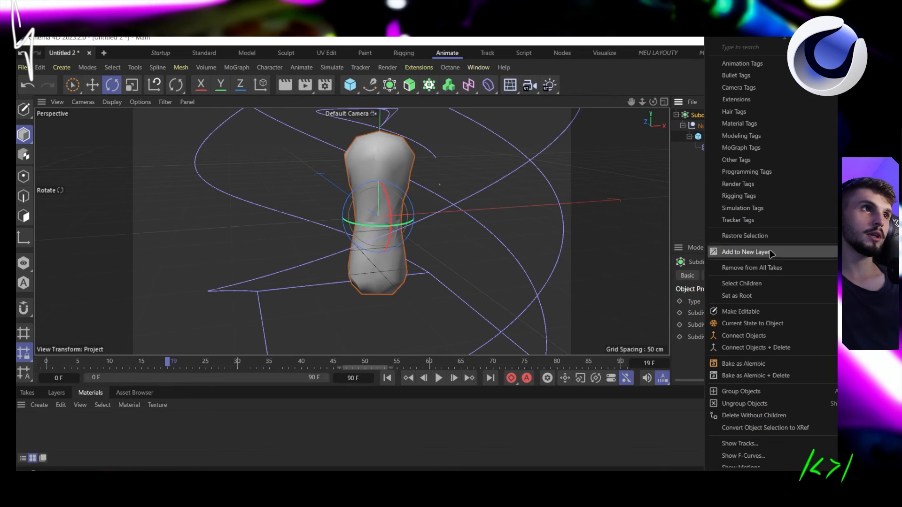
{"action": "left_click", "coordinate": [763, 351]}
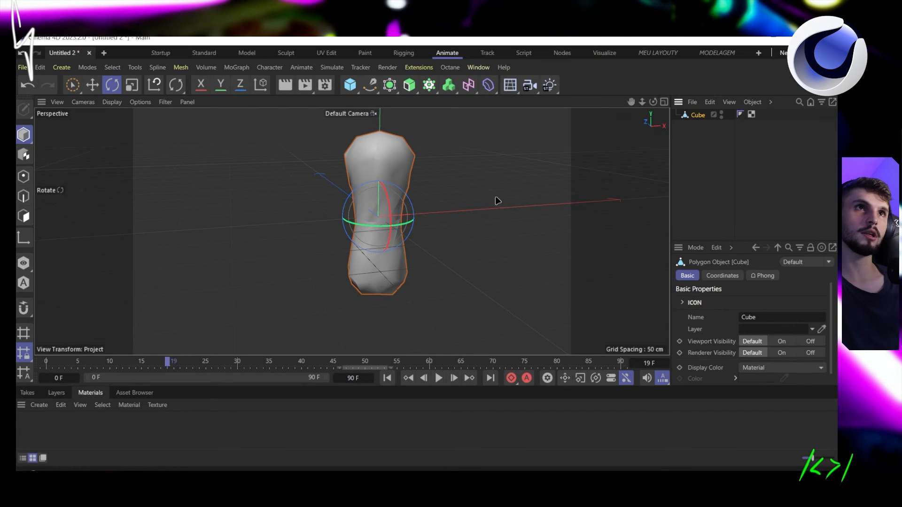
Enter polygon mode on the merged cube and select individual polygons to examine its baked mesh
{"action": "left_click", "coordinate": [24, 216]}
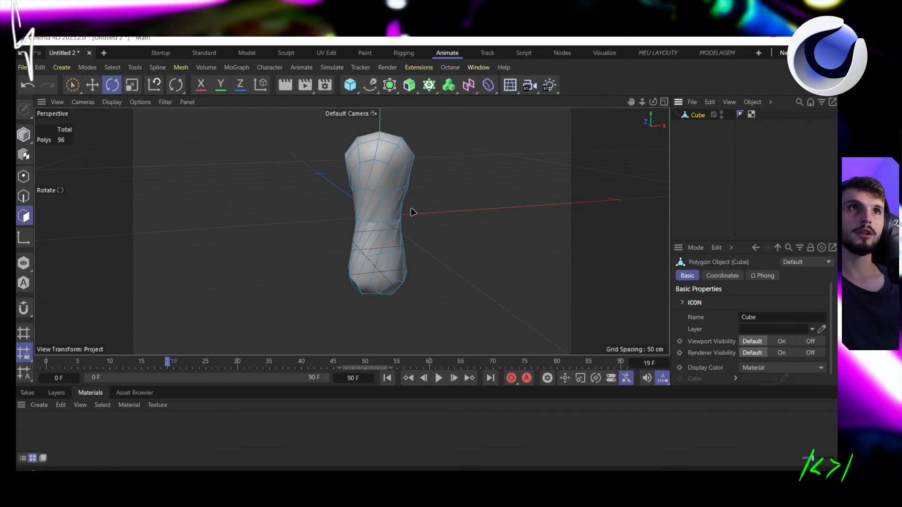
{"action": "left_click", "coordinate": [381, 177]}
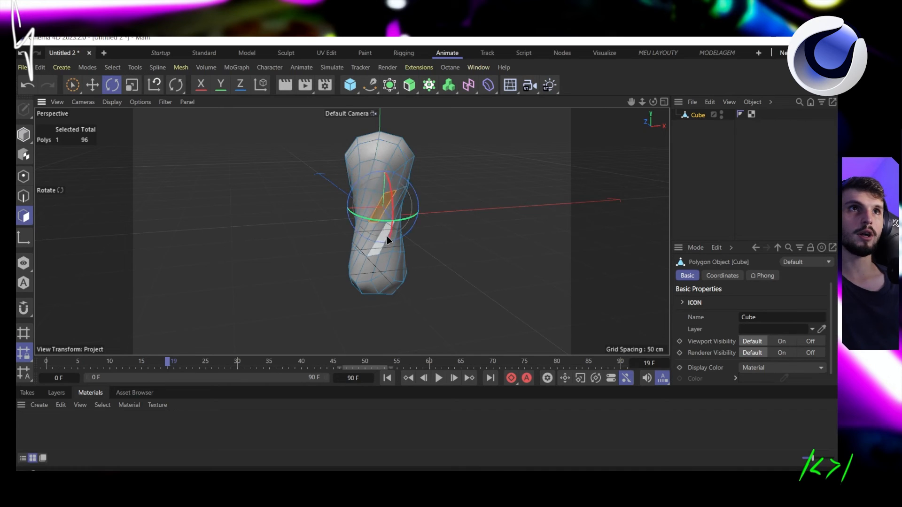
{"action": "left_click", "coordinate": [384, 285]}
{"action": "left_click", "coordinate": [393, 182]}
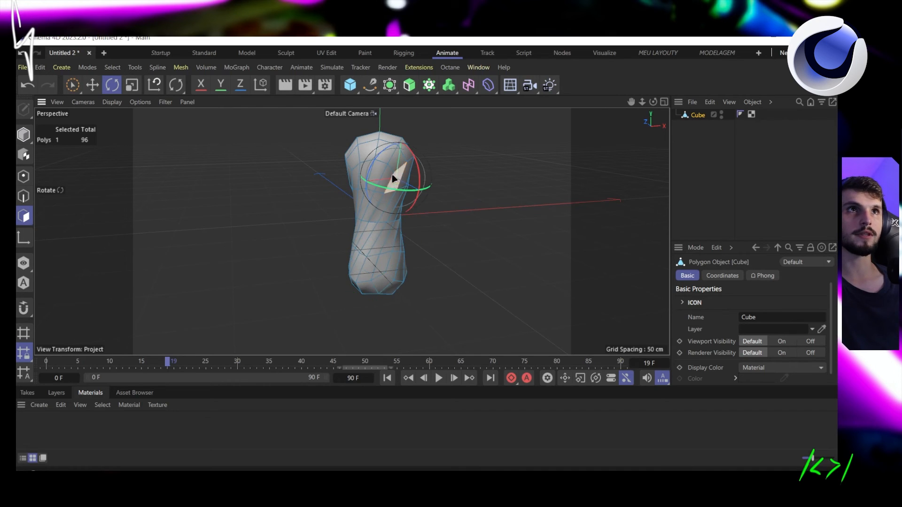
{"action": "left_click", "coordinate": [365, 149]}
{"action": "left_click", "coordinate": [71, 177]}
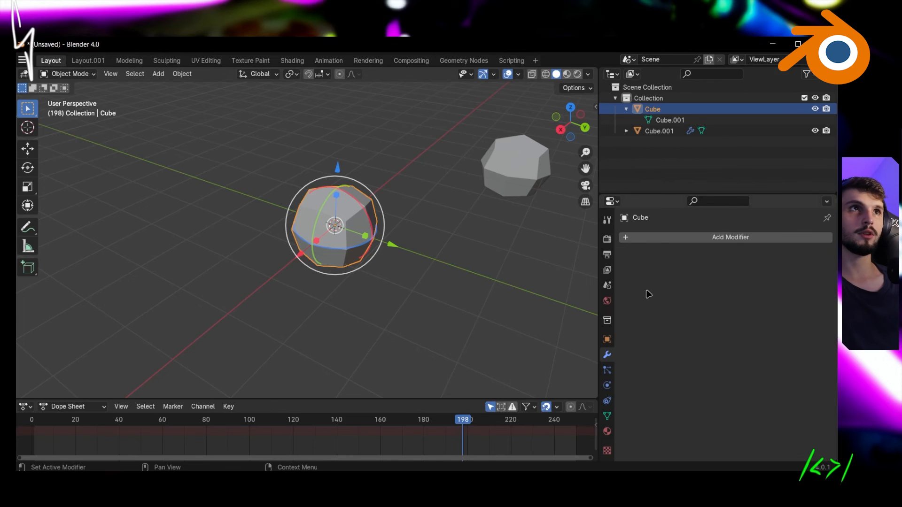
Switch to Blender and create a new material with a pink base color on the selected cube
{"action": "left_click", "coordinate": [609, 431]}
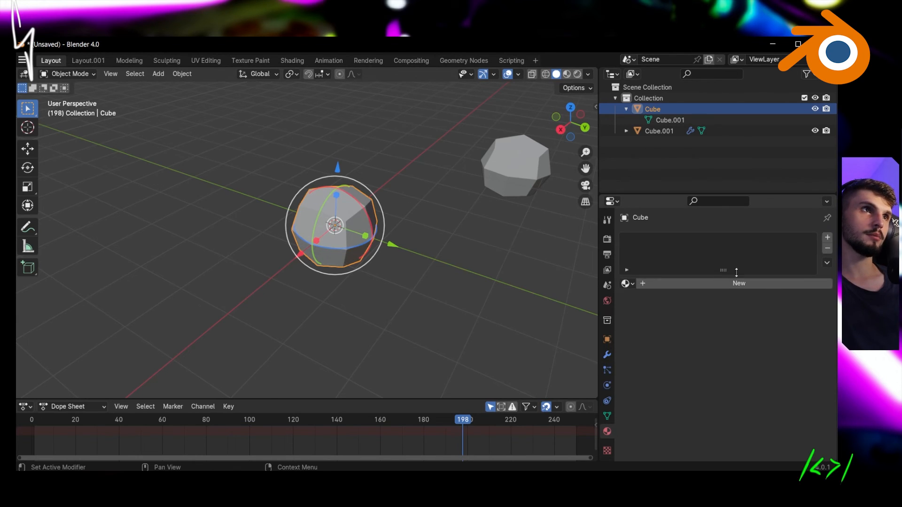
{"action": "left_click_drag", "start_coordinate": [736, 272], "coordinate": [742, 283]}
{"action": "left_click", "coordinate": [738, 295]}
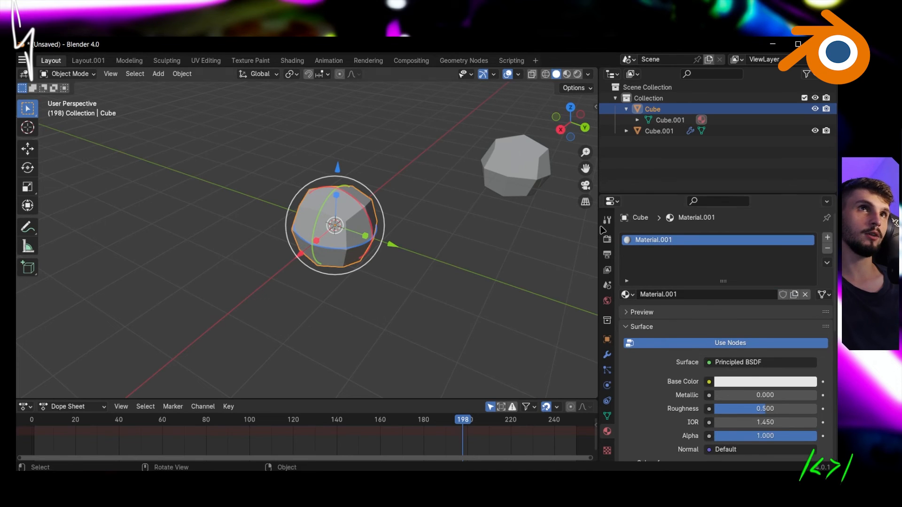
{"action": "scroll", "coordinate": [673, 393], "scroll_direction": "down", "scroll_amount": 1}
{"action": "left_click", "coordinate": [733, 362]}
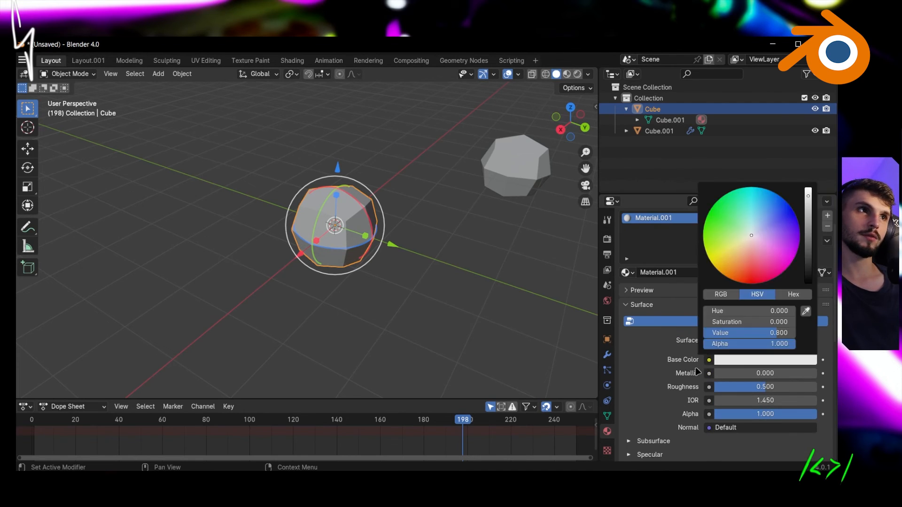
{"action": "left_click", "coordinate": [751, 361]}
{"action": "mouse_move", "coordinate": [765, 254]}
{"action": "left_mouse_down"}
{"action": "mouse_move", "coordinate": [782, 197]}
{"action": "mouse_move", "coordinate": [764, 236]}
{"action": "mouse_move", "coordinate": [774, 261]}
{"action": "left_mouse_up"}
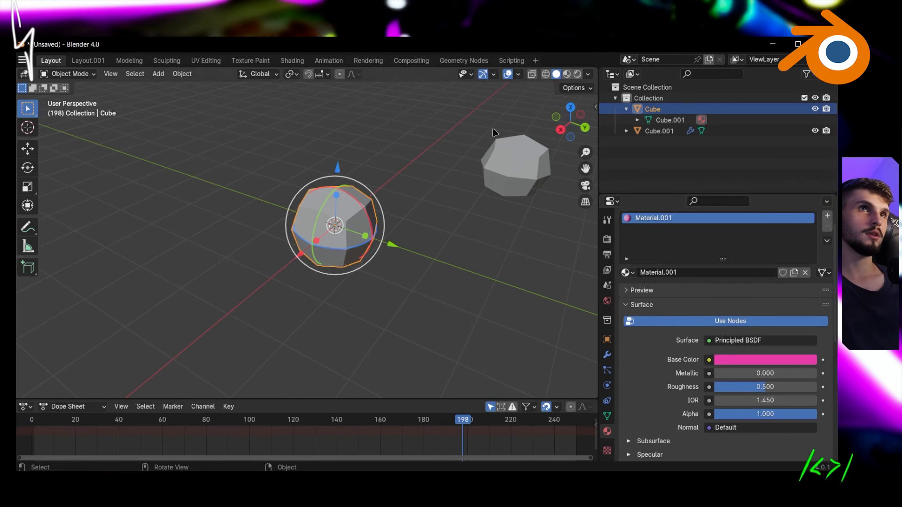
Compare the rendered and Material Preview viewport shading, keep Material Preview, and deselect the cube
{"action": "left_click", "coordinate": [567, 74]}
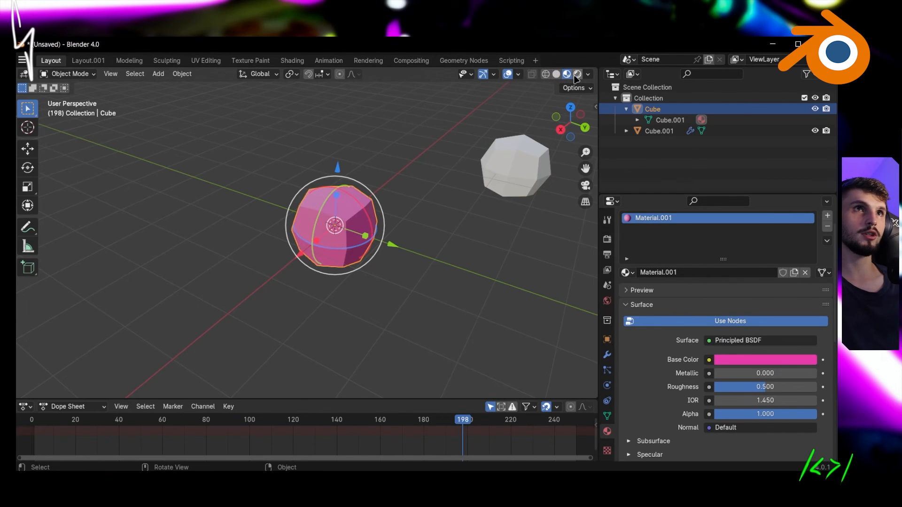
{"action": "left_click", "coordinate": [578, 74]}
{"action": "left_click", "coordinate": [567, 74]}
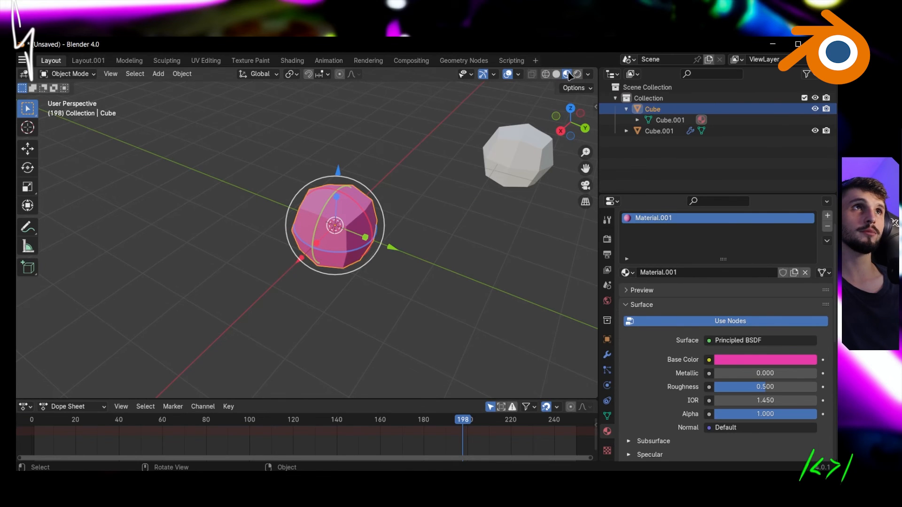
{"action": "left_click", "coordinate": [478, 218]}
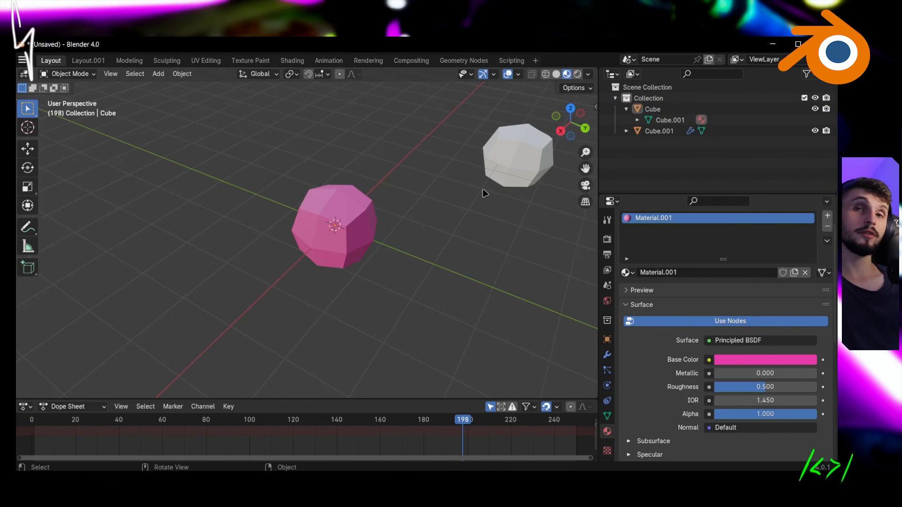
Switch to the Shading workspace to work on the pink cube's material as nodes
{"action": "left_click", "coordinate": [292, 61]}
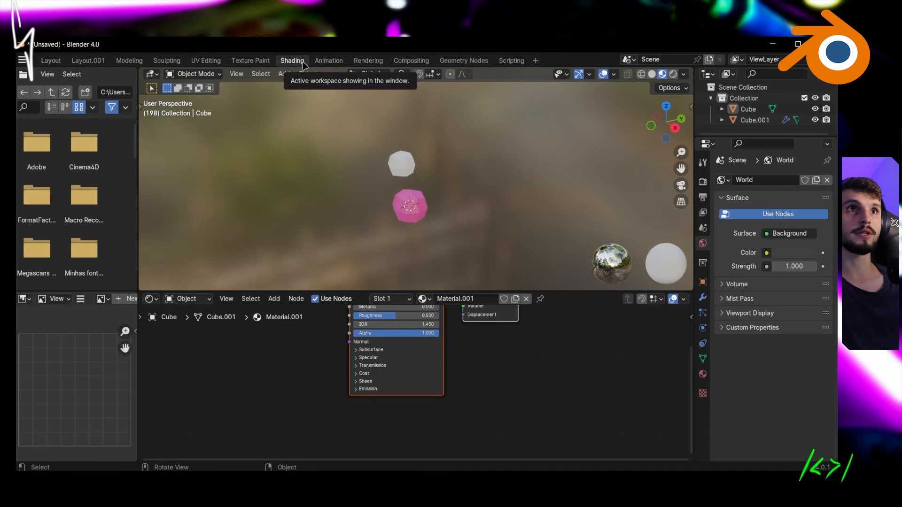
{"action": "scroll", "coordinate": [415, 232], "scroll_direction": "up", "scroll_amount": 4}
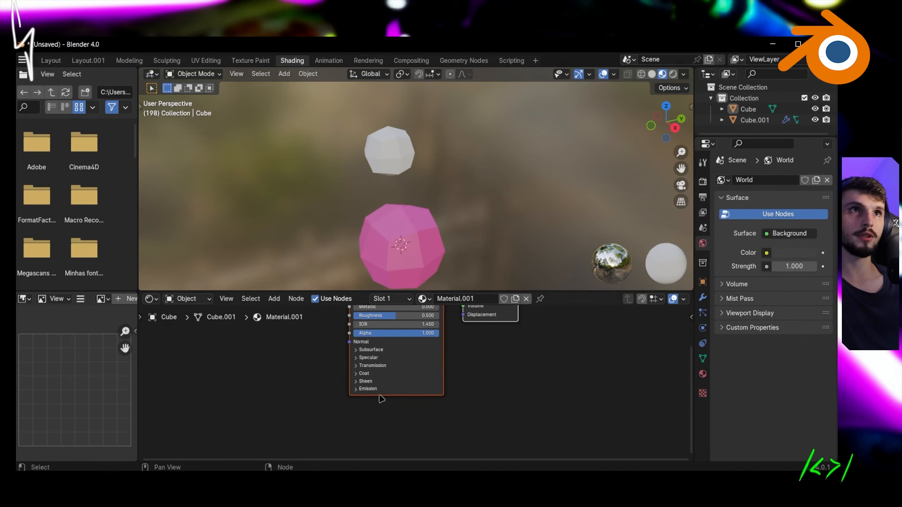
{"action": "middle_click_drag", "start_coordinate": [260, 353], "coordinate": [253, 433]}
{"action": "scroll", "coordinate": [297, 381], "scroll_direction": "down", "scroll_amount": 3}
{"action": "middle_click_drag", "start_coordinate": [300, 391], "coordinate": [356, 336]}
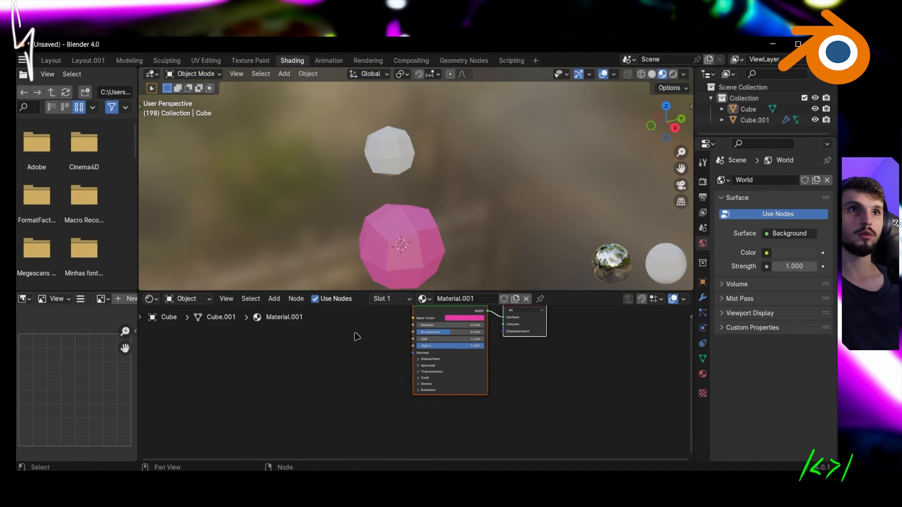
{"action": "middle_click_drag", "start_coordinate": [348, 374], "coordinate": [328, 415]}
{"action": "scroll", "coordinate": [374, 395], "scroll_direction": "up", "scroll_amount": 1}
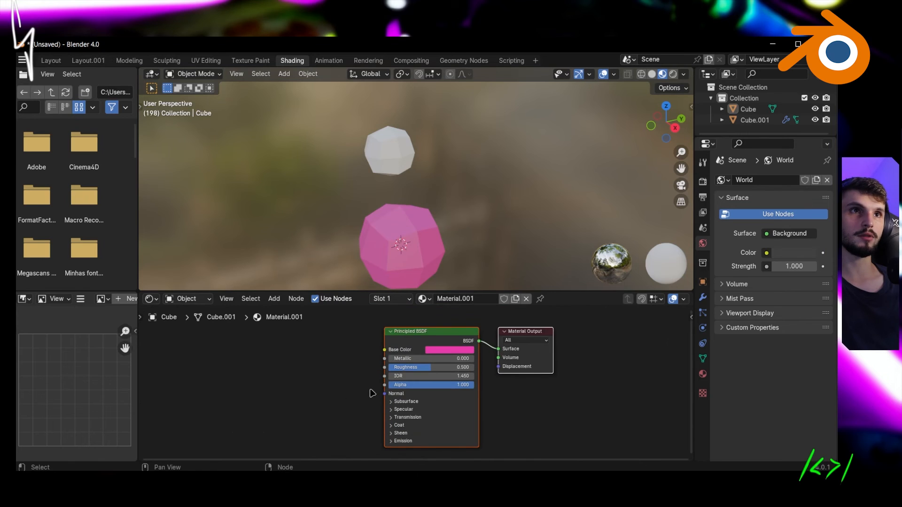
{"action": "middle_click_drag", "start_coordinate": [375, 394], "coordinate": [407, 385]}
Add a Gradient Texture node with its Color output feeding the Principled BSDF's Base Color, and place it beside the shader
{"action": "left_click_drag", "start_coordinate": [415, 347], "coordinate": [259, 341]}
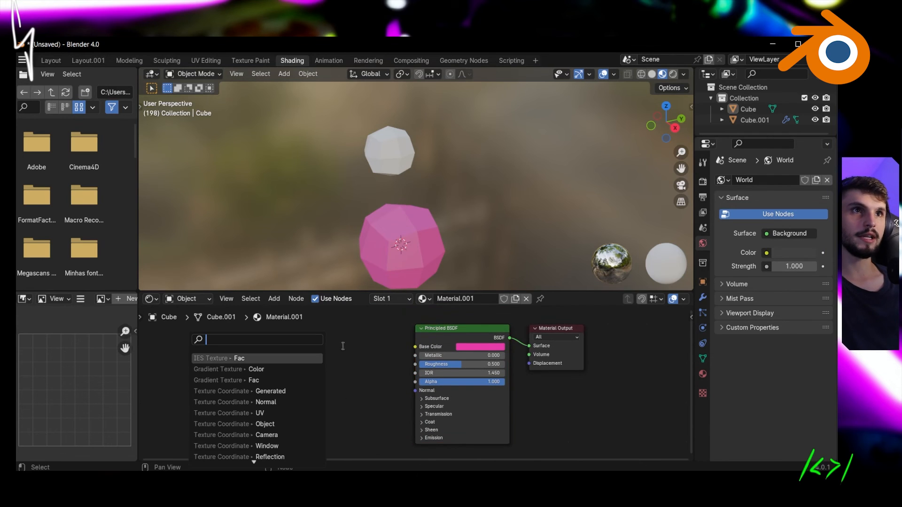
{"action": "left_click", "coordinate": [266, 371]}
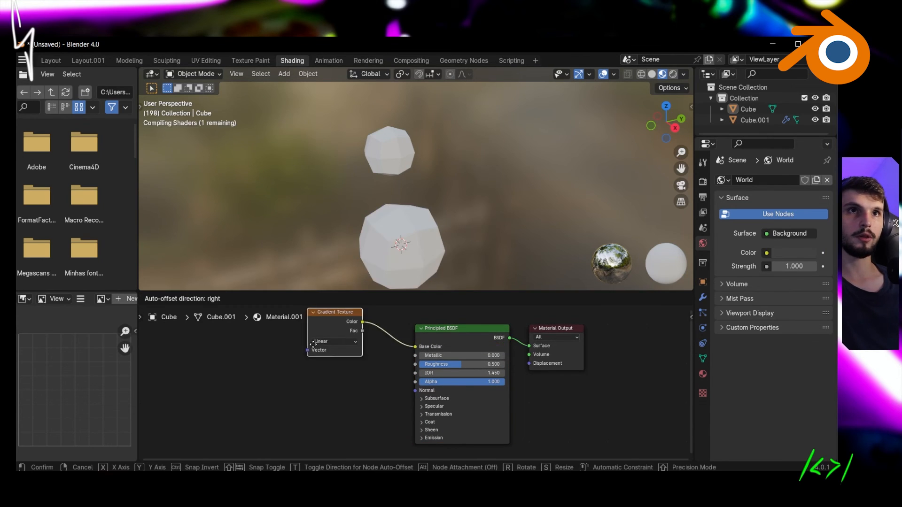
{"action": "left_click", "coordinate": [392, 365]}
{"action": "left_click_drag", "start_coordinate": [304, 325], "coordinate": [310, 346]}
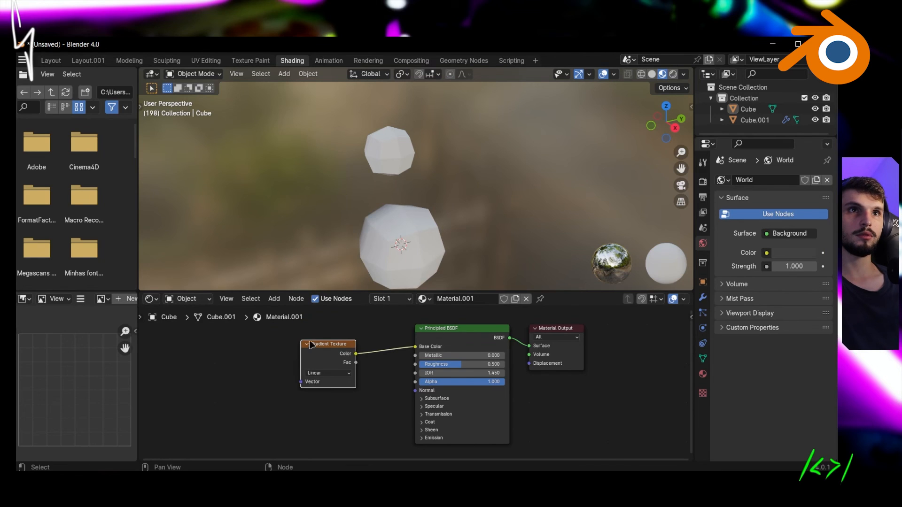
Add a second Gradient Texture node with its Color output feeding Metallic, placed below the first gradient
{"action": "left_click_drag", "start_coordinate": [415, 360], "coordinate": [322, 415]}
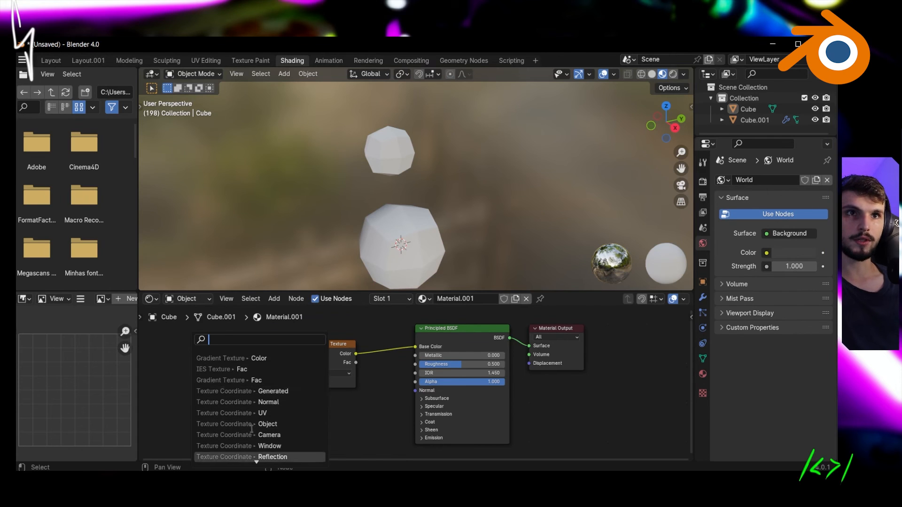
{"action": "left_click", "coordinate": [259, 358]}
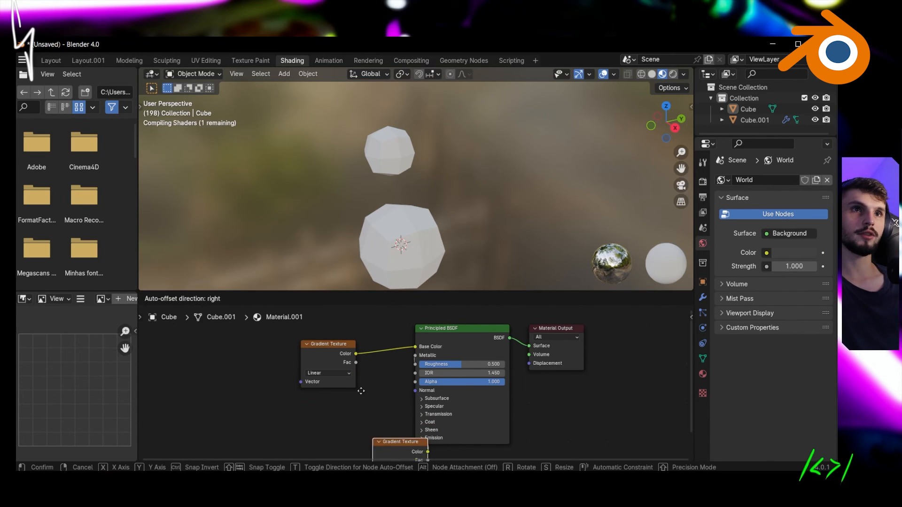
{"action": "left_click", "coordinate": [280, 371]}
{"action": "mouse_move", "coordinate": [313, 433]}
{"action": "middle_mouse_down"}
{"action": "mouse_move", "coordinate": [333, 377]}
{"action": "mouse_move", "coordinate": [261, 405]}
{"action": "mouse_move", "coordinate": [242, 425]}
{"action": "middle_mouse_up"}
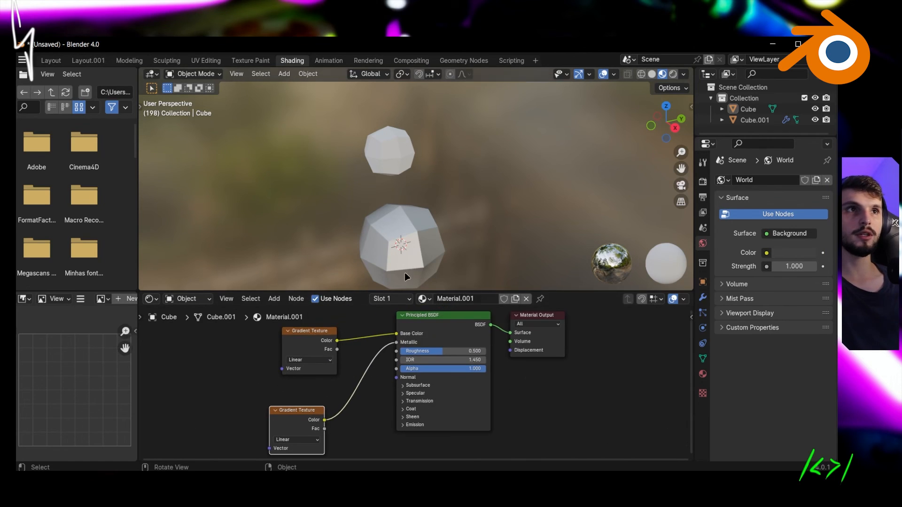
{"action": "middle_click_drag", "start_coordinate": [248, 364], "coordinate": [299, 350]}
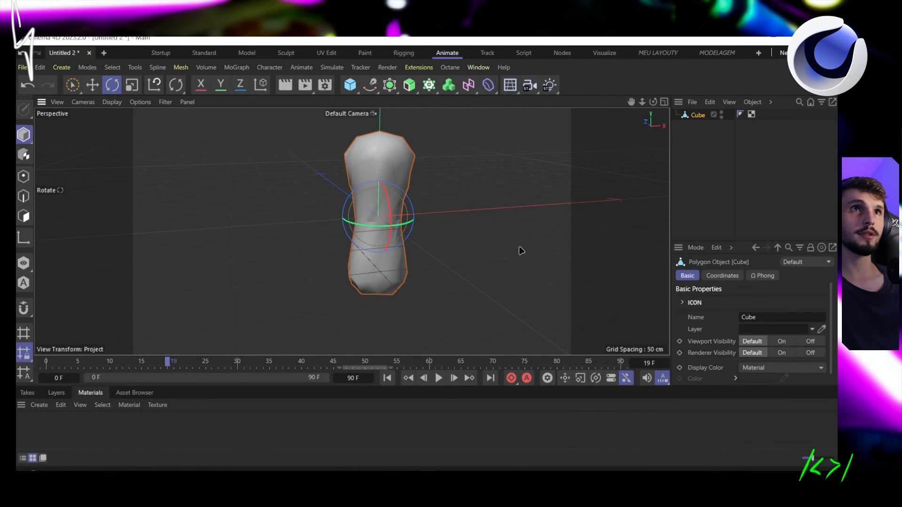
Switch to Cinema 4D, deselect the cube, and create a new standard material opened in the Material Editor
{"action": "left_click", "coordinate": [240, 306]}
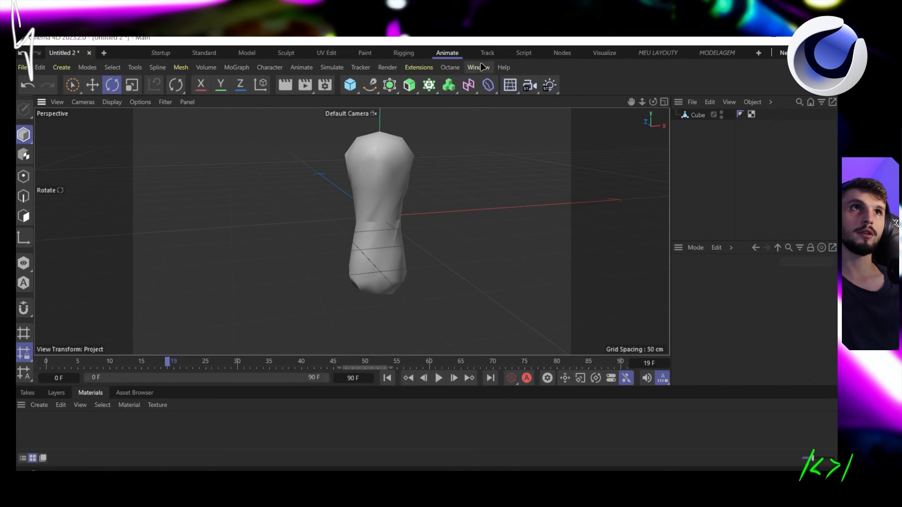
{"action": "left_click", "coordinate": [478, 67]}
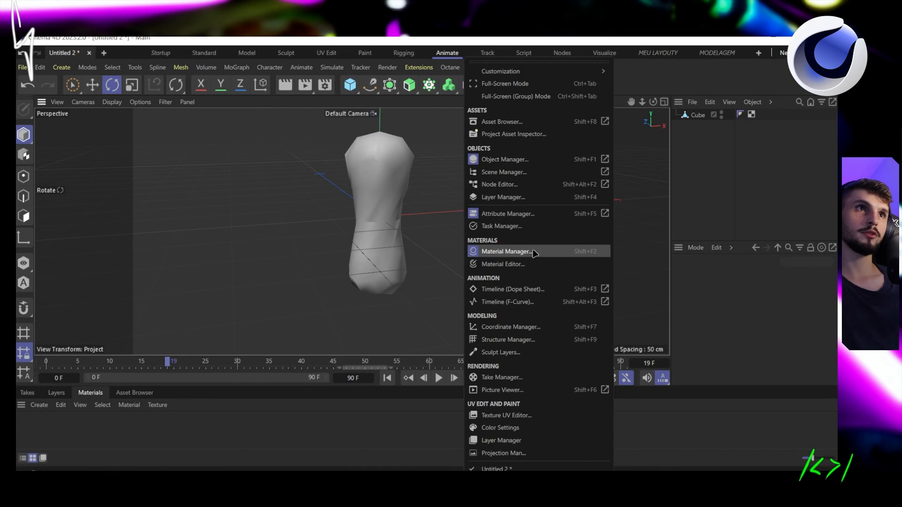
{"action": "left_click", "coordinate": [84, 437]}
{"action": "double_click", "coordinate": [151, 449]}
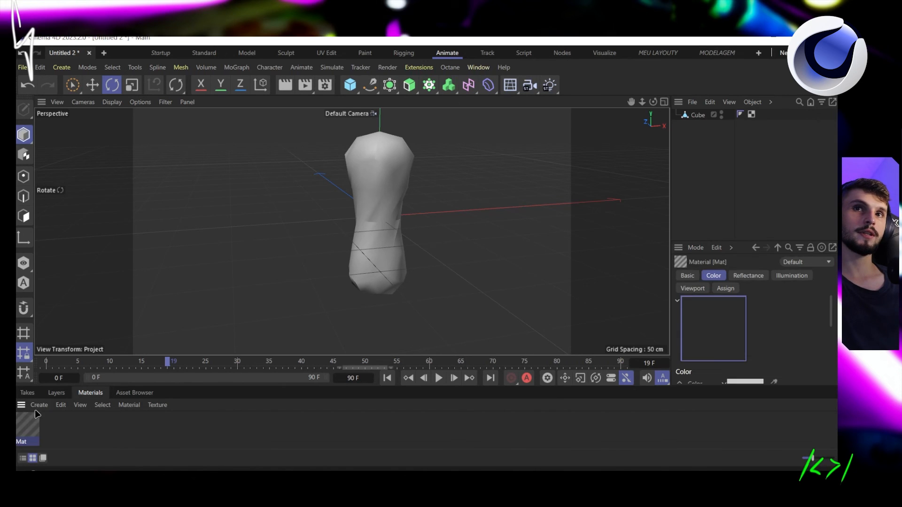
{"action": "double_click", "coordinate": [34, 427]}
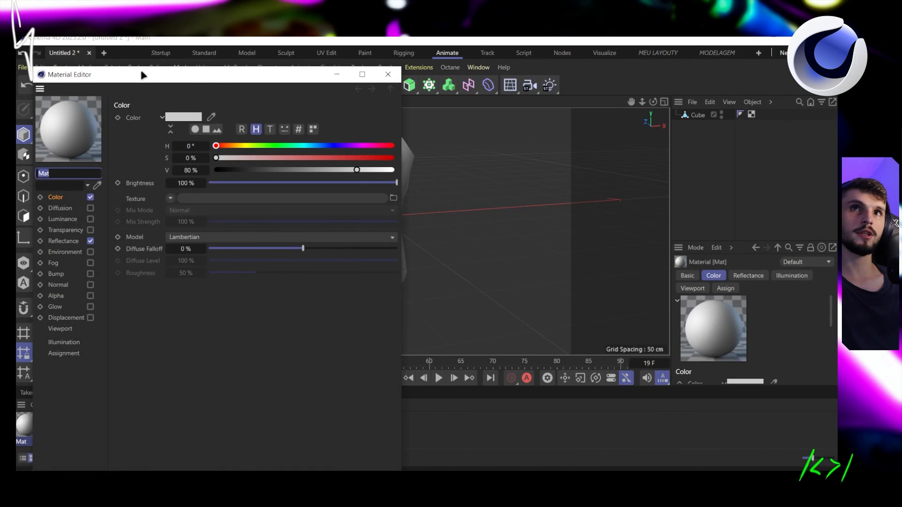
{"action": "left_click_drag", "start_coordinate": [142, 75], "coordinate": [160, 51]}
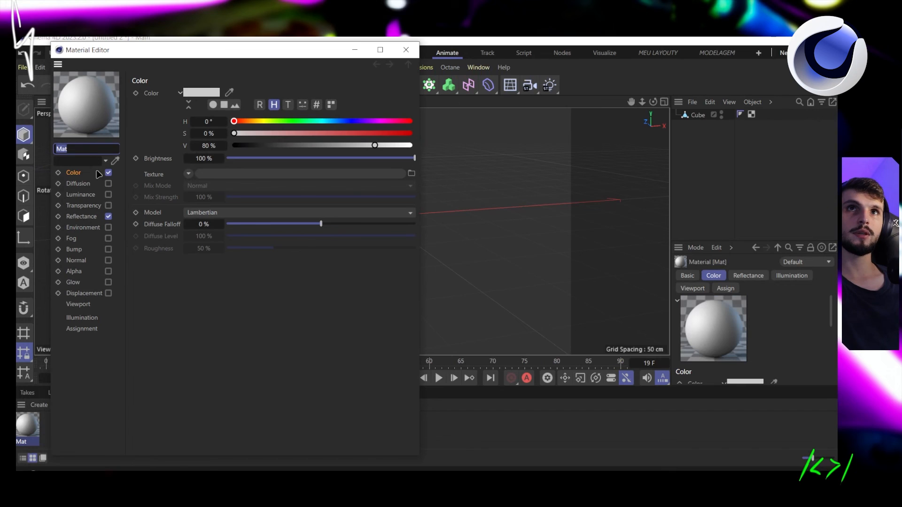
Examine the standard material's Diffusion and Color channels, and close the Material Editor
{"action": "left_click", "coordinate": [78, 183]}
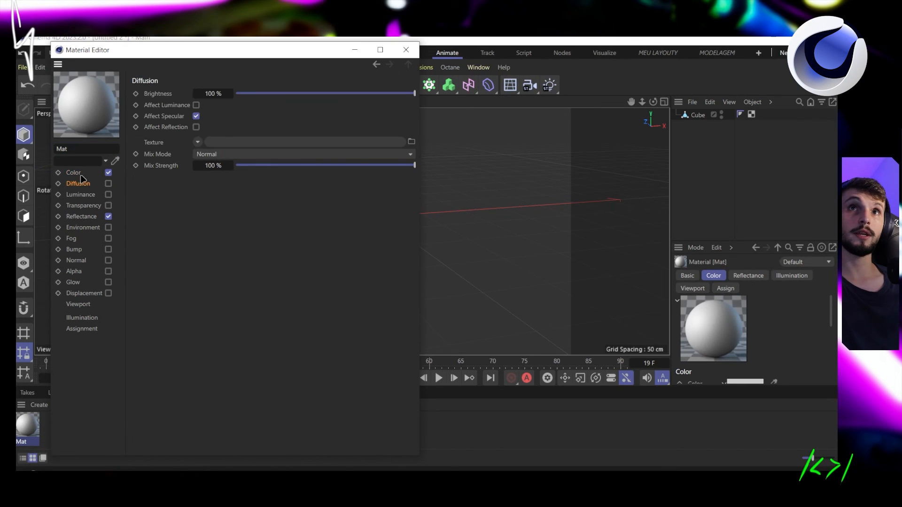
{"action": "left_click", "coordinate": [81, 175]}
{"action": "left_click_drag", "start_coordinate": [182, 54], "coordinate": [182, 60]}
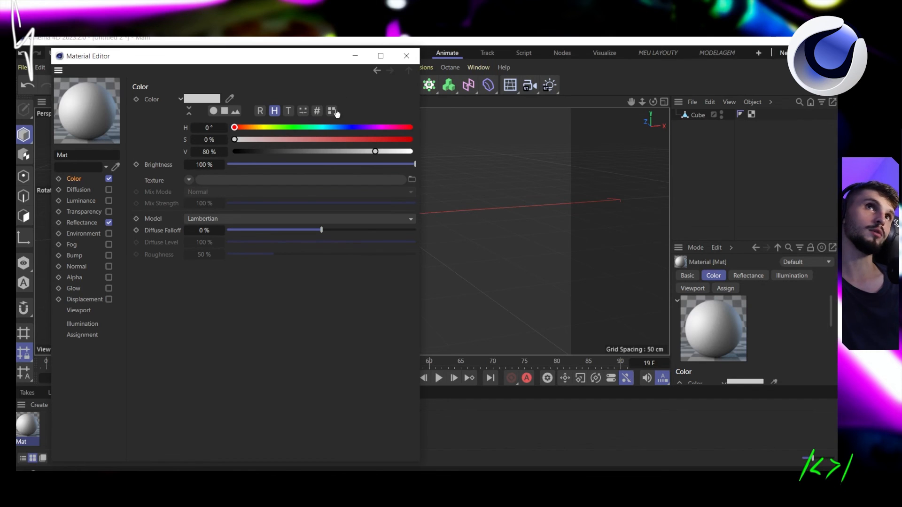
{"action": "left_click", "coordinate": [406, 56]}
Open the Octane Live Viewer and start rendering the scene
{"action": "left_click", "coordinate": [449, 68]}
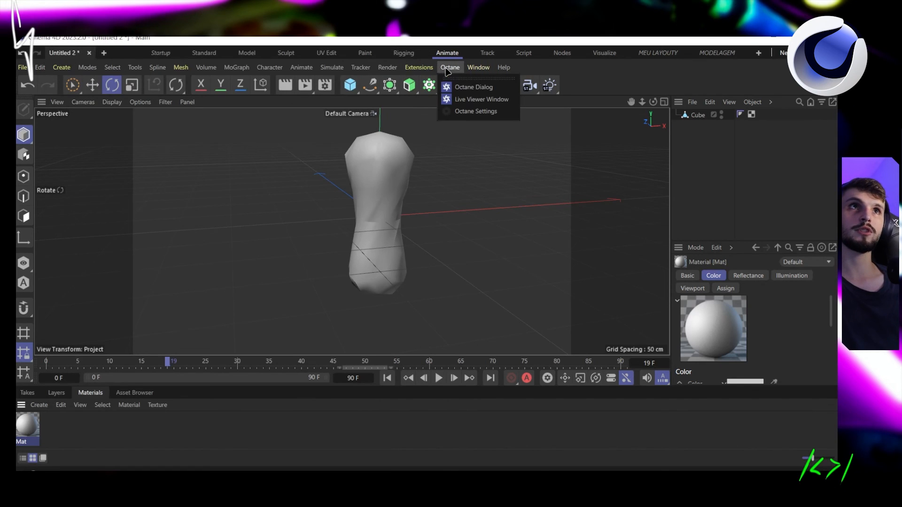
{"action": "left_click", "coordinate": [457, 101]}
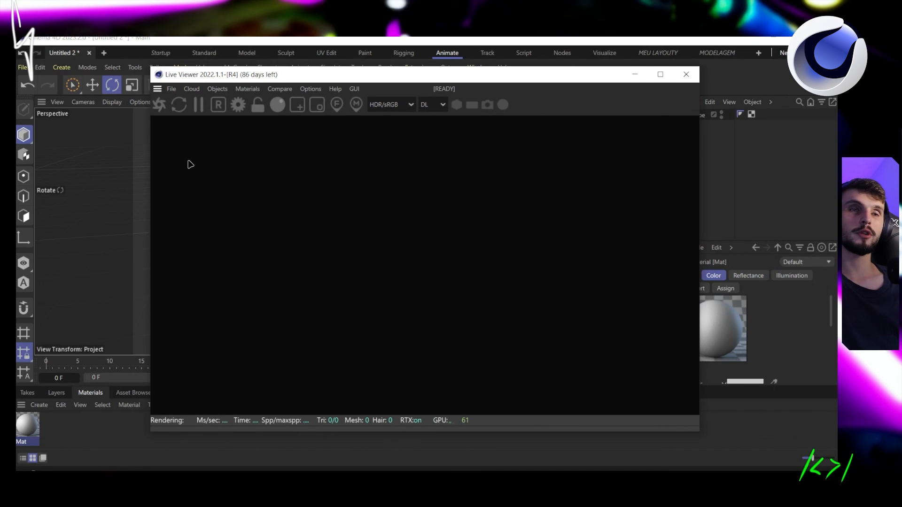
{"action": "left_click", "coordinate": [160, 111]}
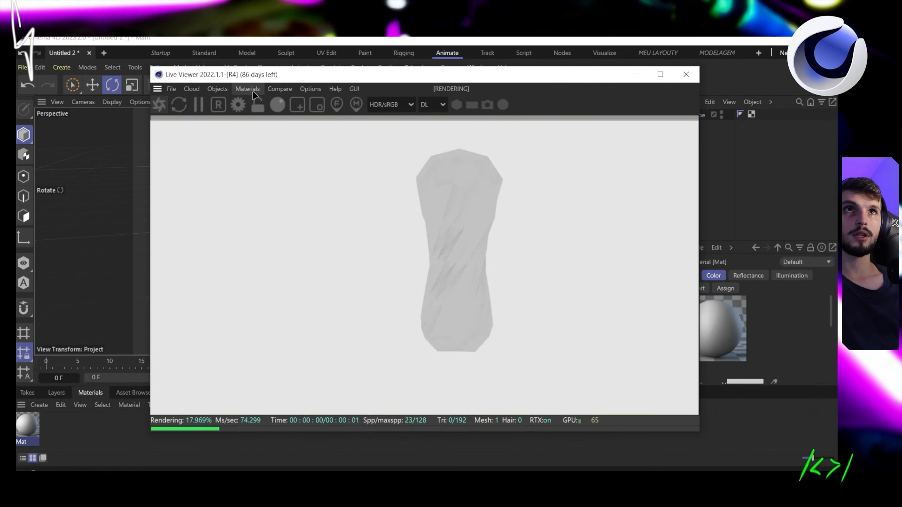
Create an Octane Diffuse Material from the Live Viewer
{"action": "left_click", "coordinate": [250, 90]}
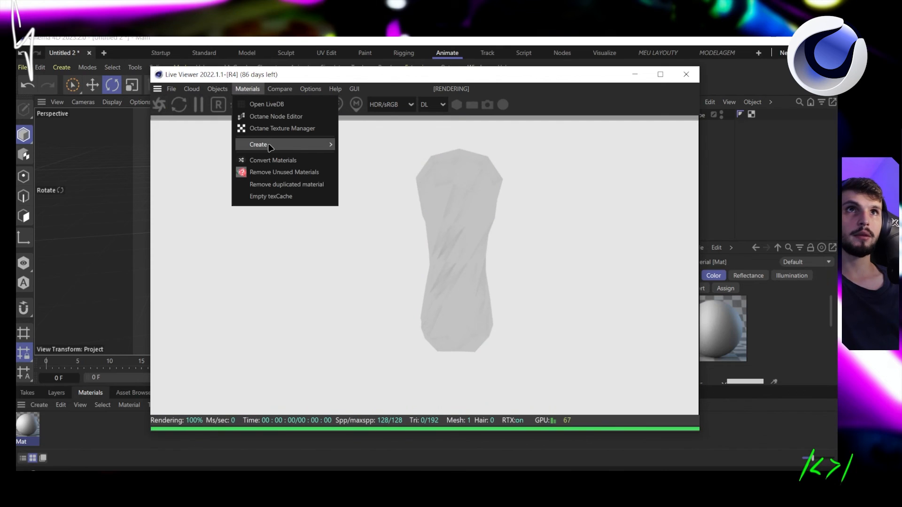
{"action": "mouse_move", "coordinate": [272, 147]}
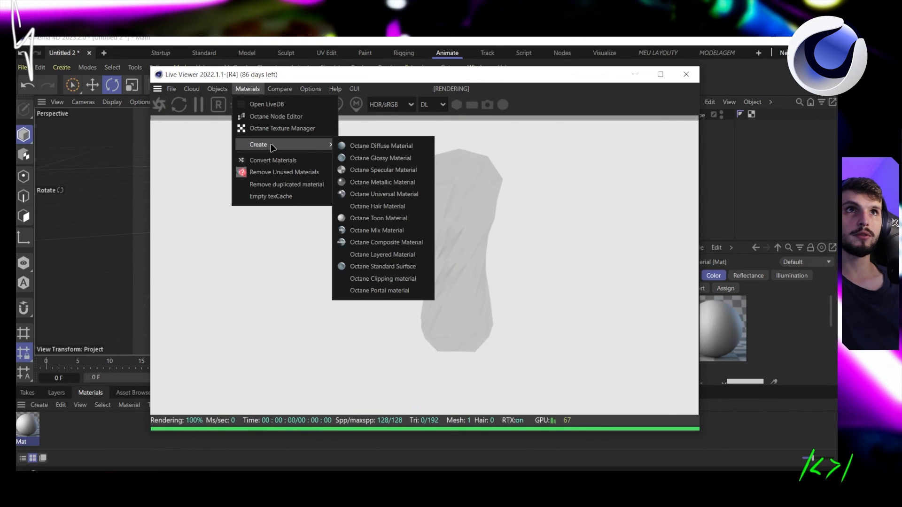
{"action": "left_click", "coordinate": [386, 145]}
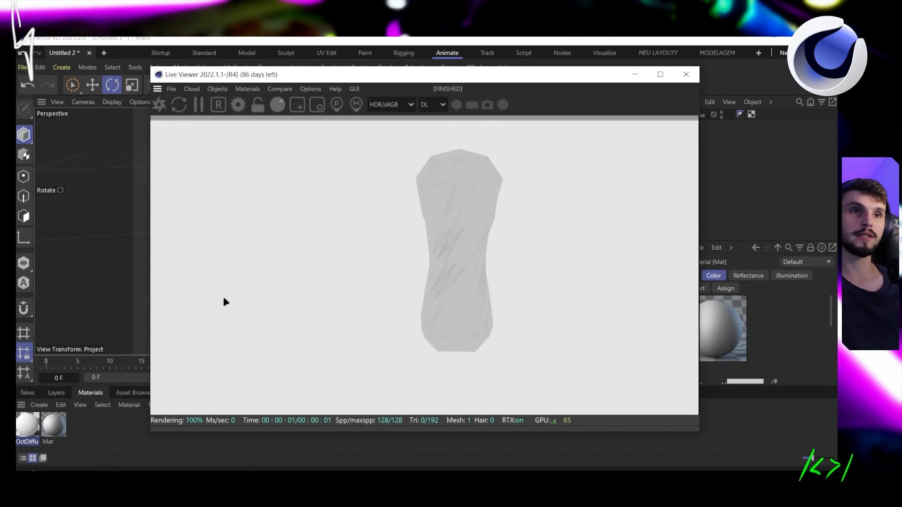
Examine the Octane Diffuse material's graph in the Octane Node Editor, and close both editors
{"action": "double_click", "coordinate": [29, 430]}
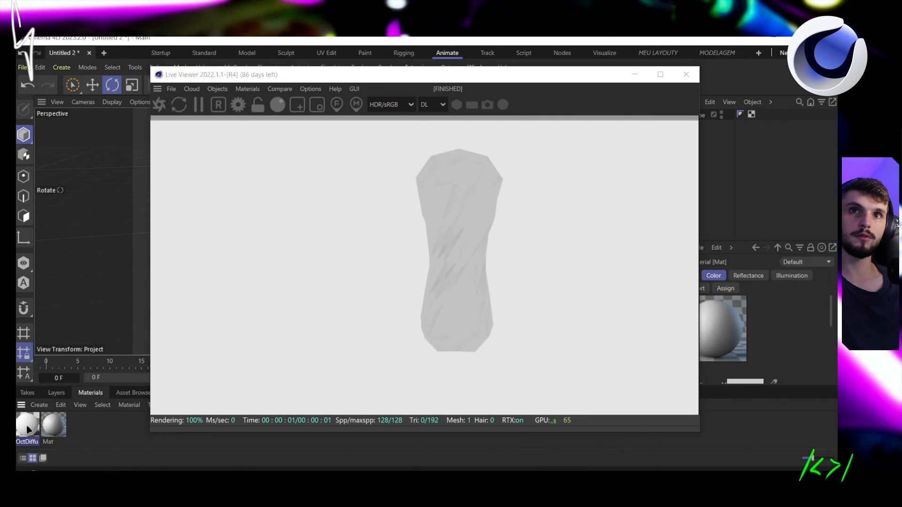
{"action": "left_click", "coordinate": [68, 220]}
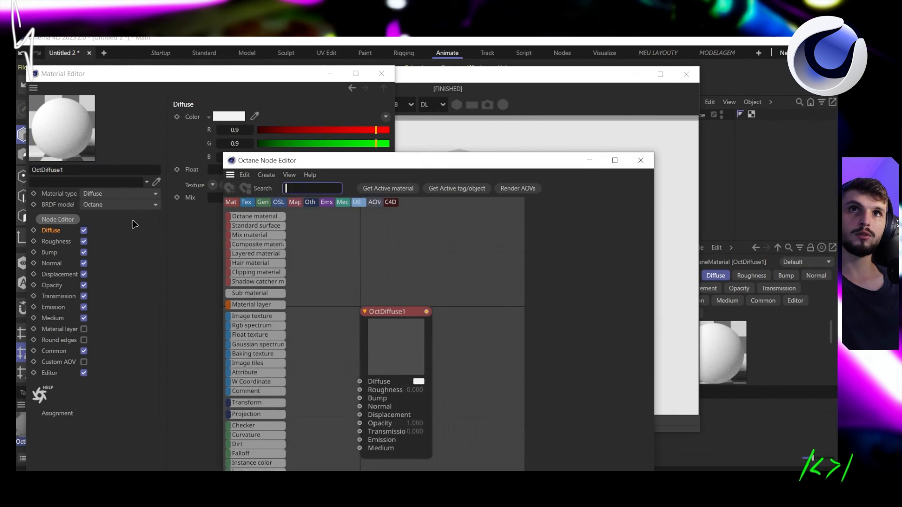
{"action": "left_click_drag", "start_coordinate": [436, 162], "coordinate": [294, 88]}
{"action": "middle_click_drag", "start_coordinate": [247, 221], "coordinate": [286, 181]}
{"action": "scroll", "coordinate": [286, 181], "scroll_direction": "down", "scroll_amount": 2}
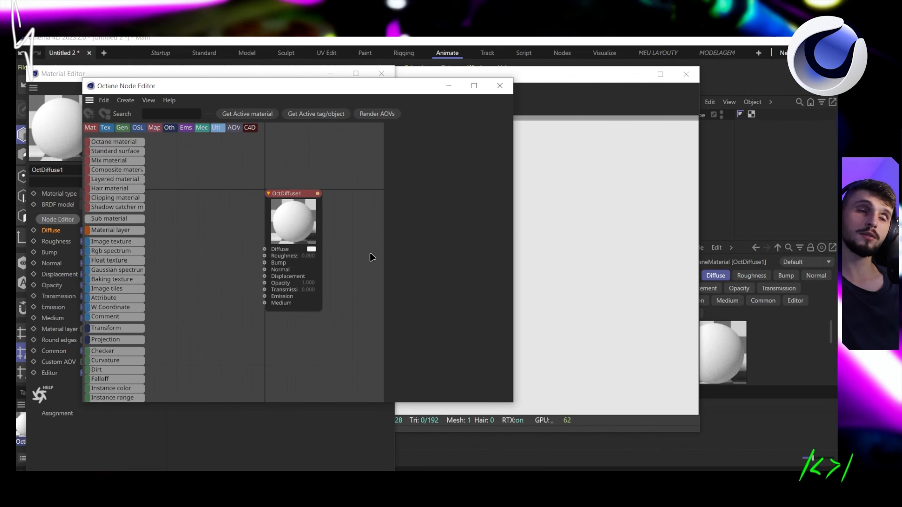
{"action": "middle_click_drag", "start_coordinate": [243, 215], "coordinate": [252, 205]}
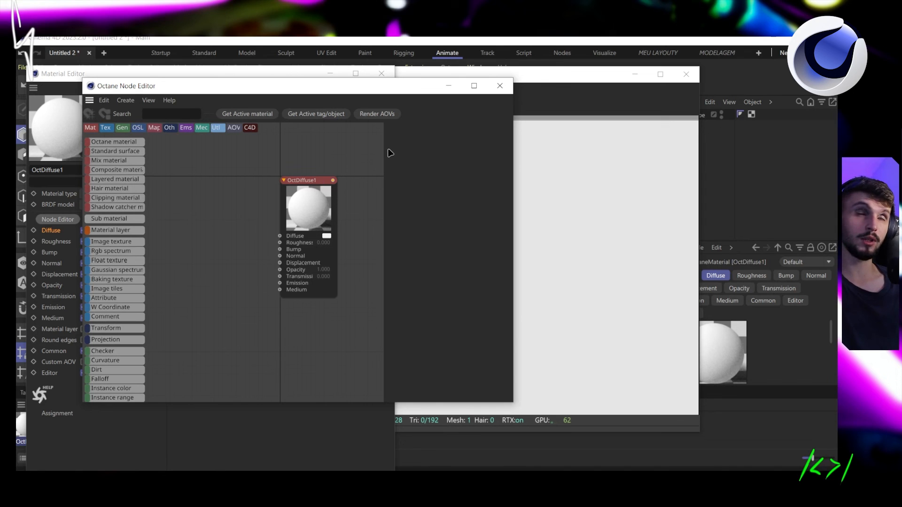
{"action": "left_click", "coordinate": [500, 85]}
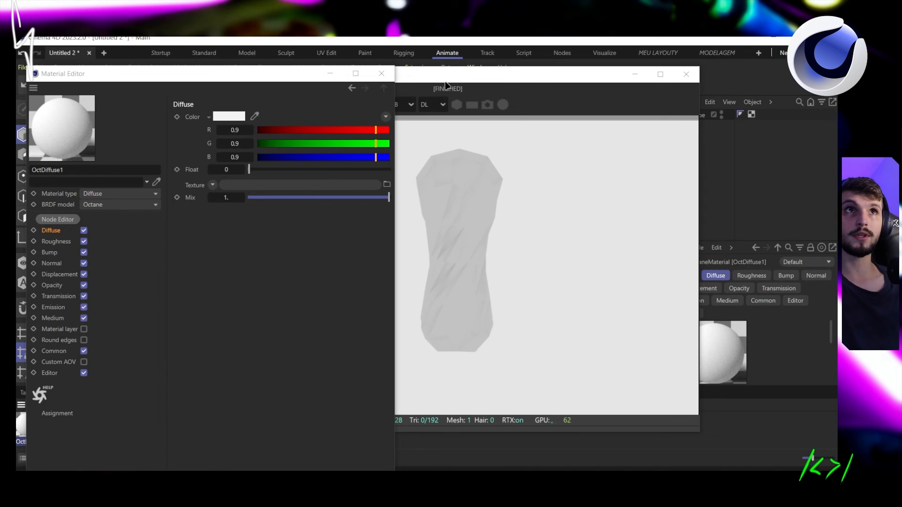
{"action": "left_click", "coordinate": [381, 73]}
Reopen the standard material Mat to compare its channel-based Diffusion and Color settings with the Octane nodes, and close its editor
{"action": "left_click", "coordinate": [51, 430]}
{"action": "double_click", "coordinate": [52, 430]}
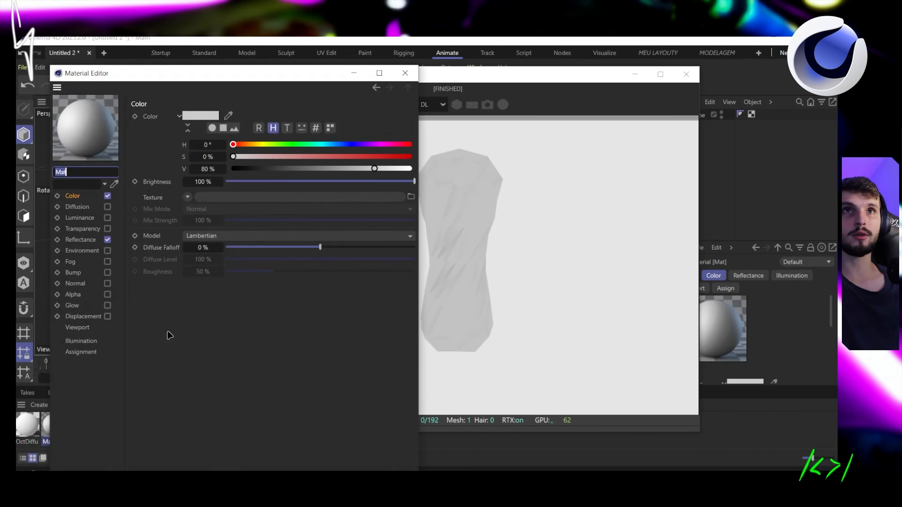
{"action": "left_click", "coordinate": [76, 206]}
{"action": "left_click", "coordinate": [74, 196]}
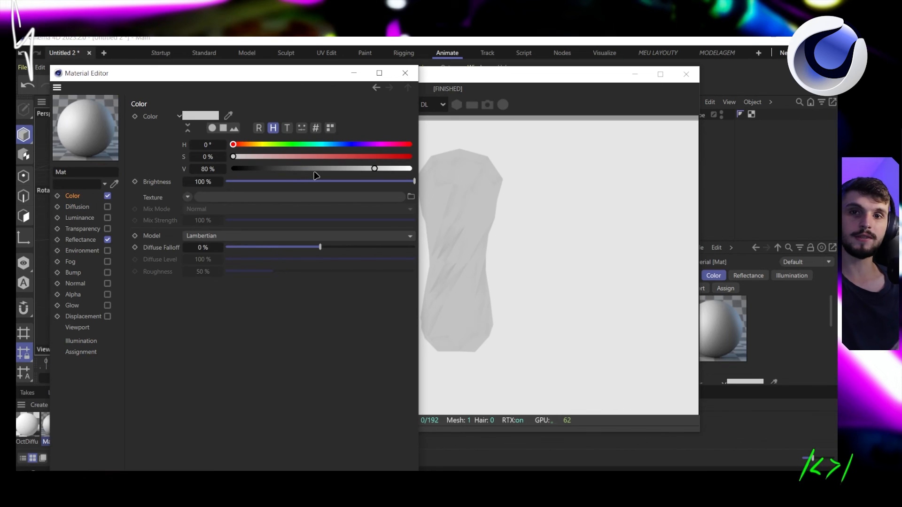
{"action": "left_click", "coordinate": [405, 74]}
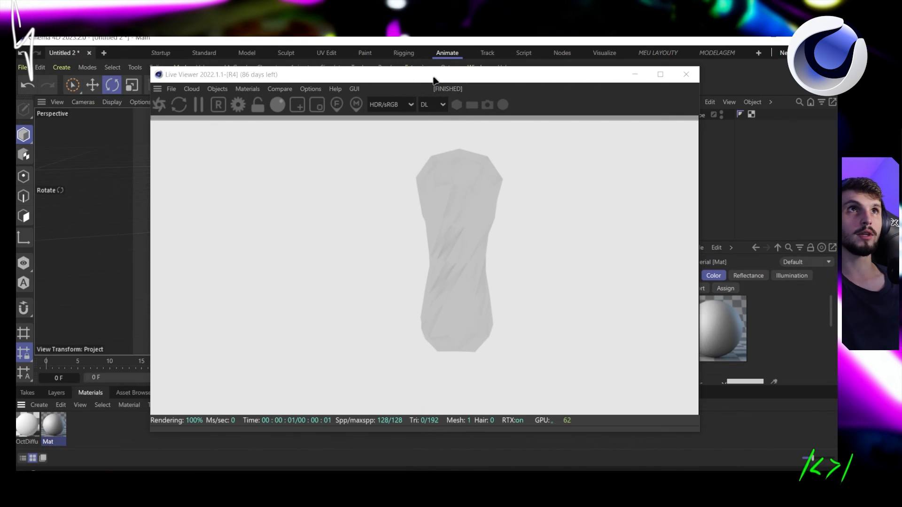
Close the Octane Live Viewer and slightly enlarge the Attribute Manager's height below the object list
{"action": "left_click_drag", "start_coordinate": [578, 80], "coordinate": [550, 76]}
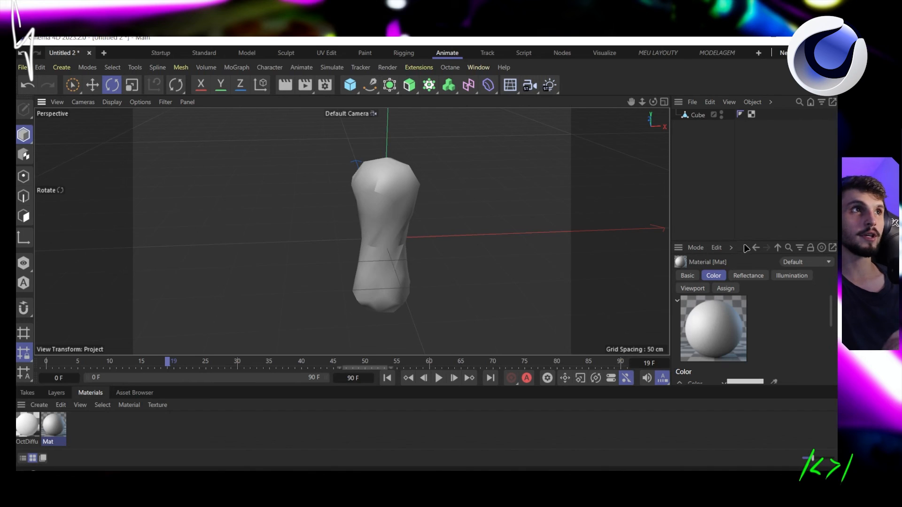
{"action": "left_click_drag", "start_coordinate": [742, 240], "coordinate": [758, 182]}
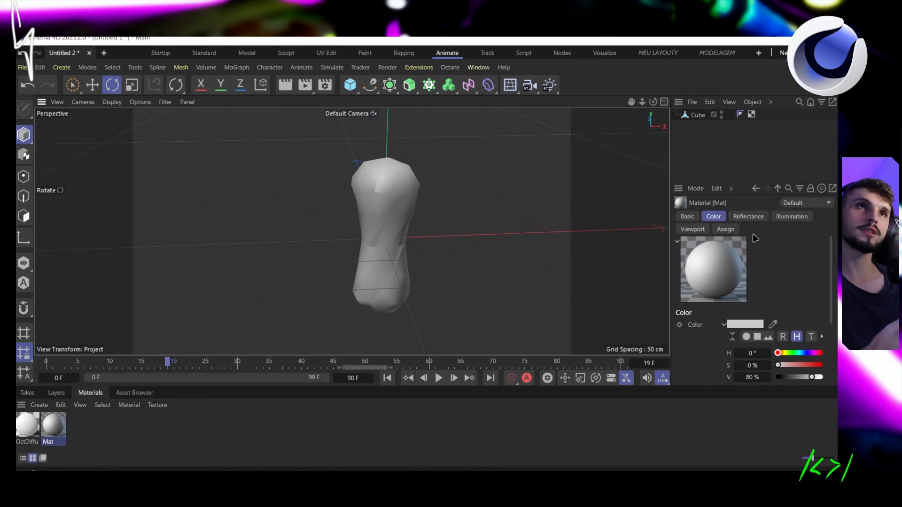
{"action": "left_click_drag", "start_coordinate": [736, 184], "coordinate": [746, 224]}
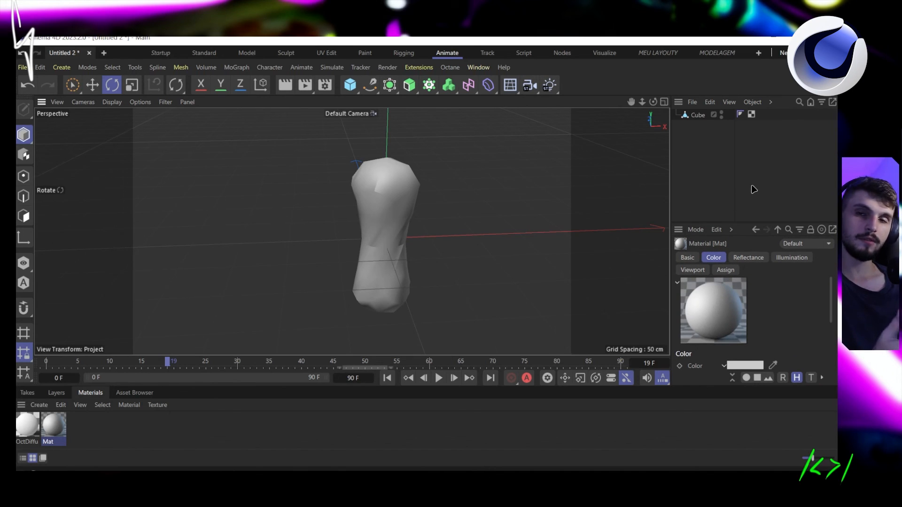